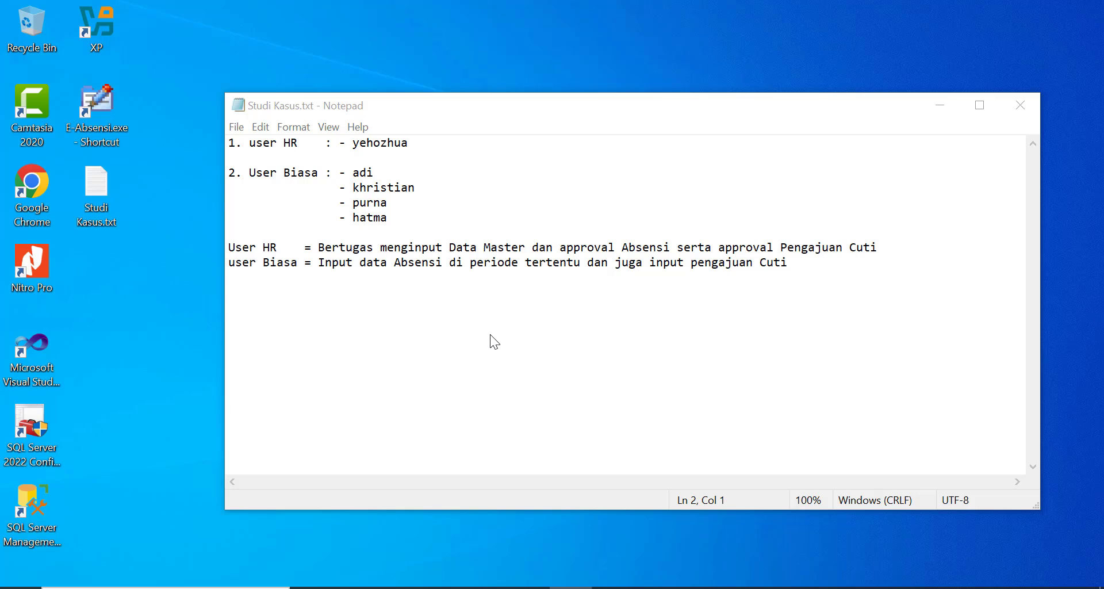
- Look up the HR user's login name in the case study notes
left_click(489, 110)
left_click_drag(489, 110, 488, 107)
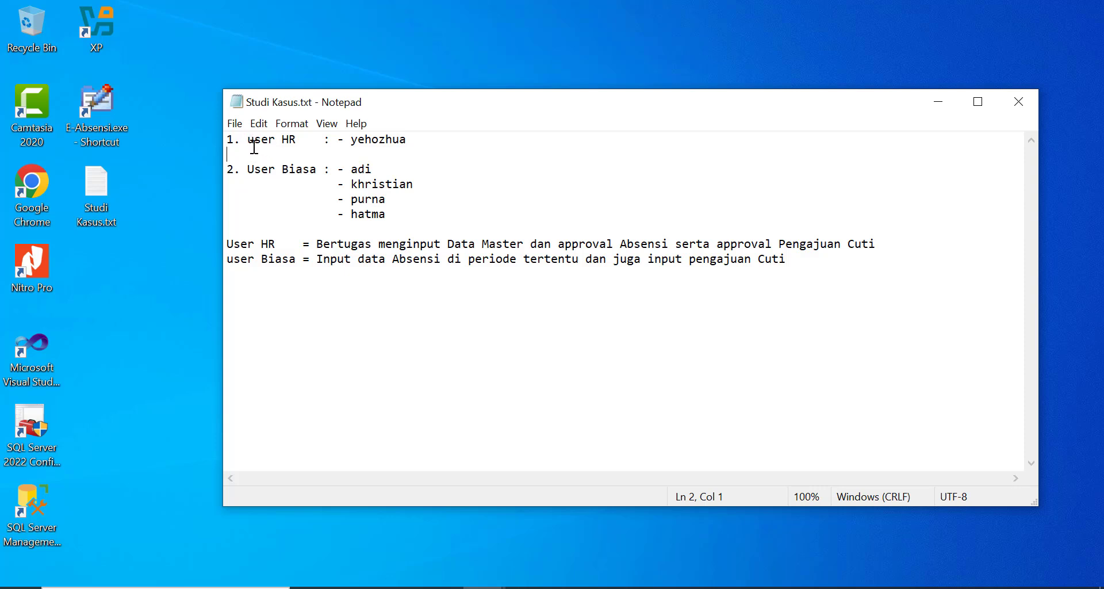
left_click_drag(247, 143, 304, 144)
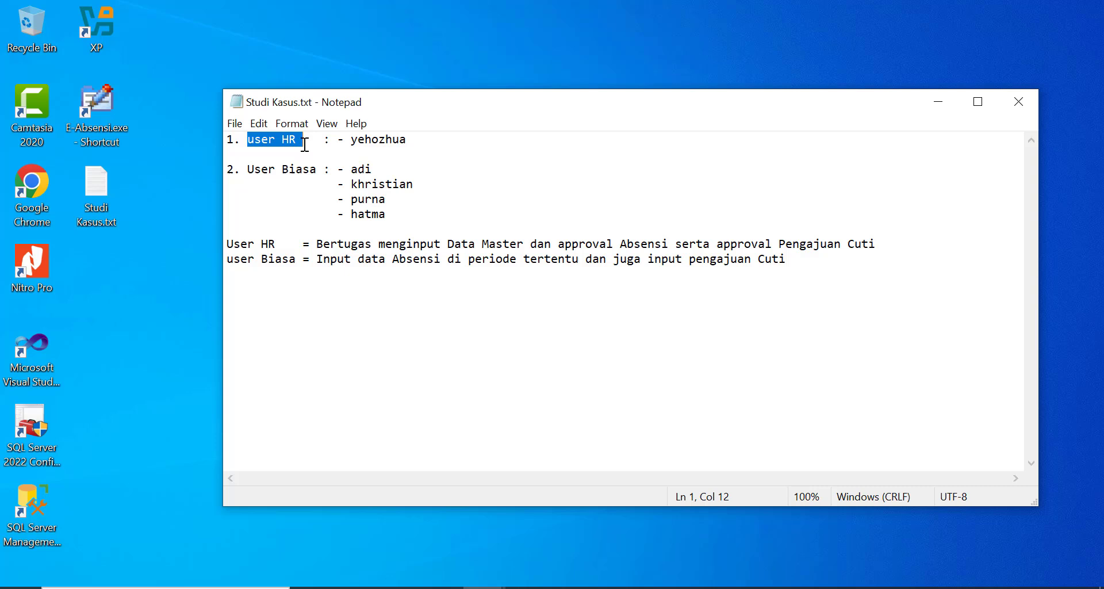
double_click(369, 144)
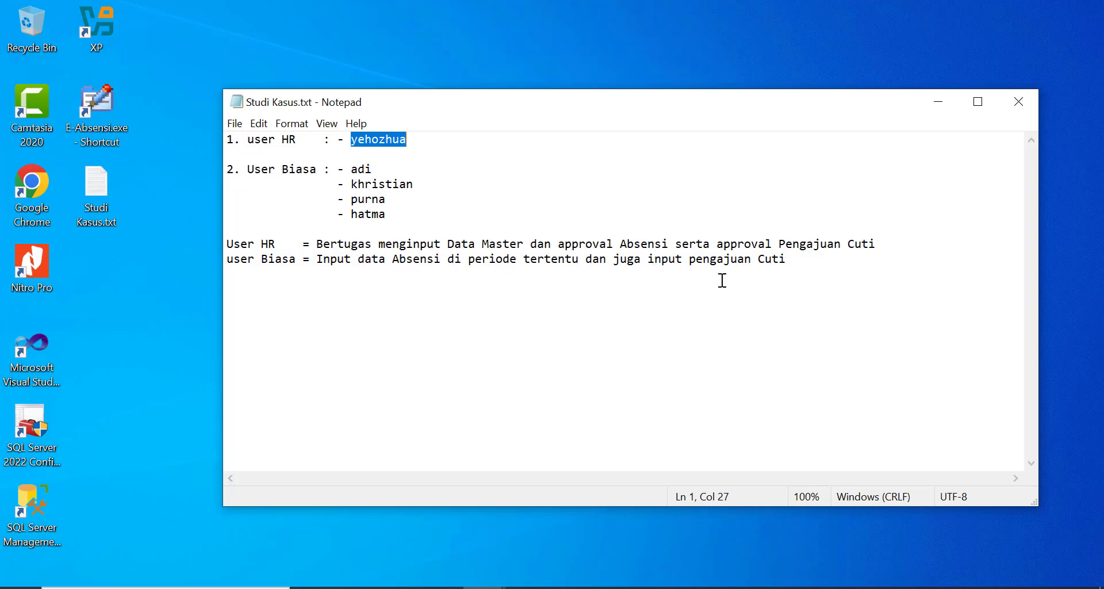
- Log in to E-Absensi with the HR username and password
left_click(935, 106)
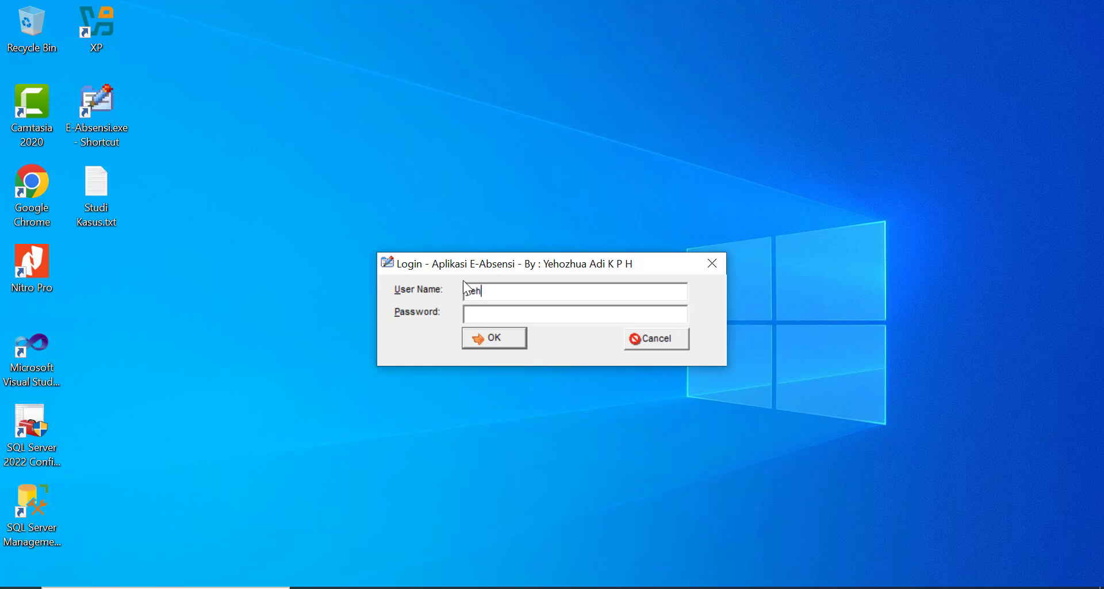
type("ozhua")
key("Tab")
type("******")
key("Return")
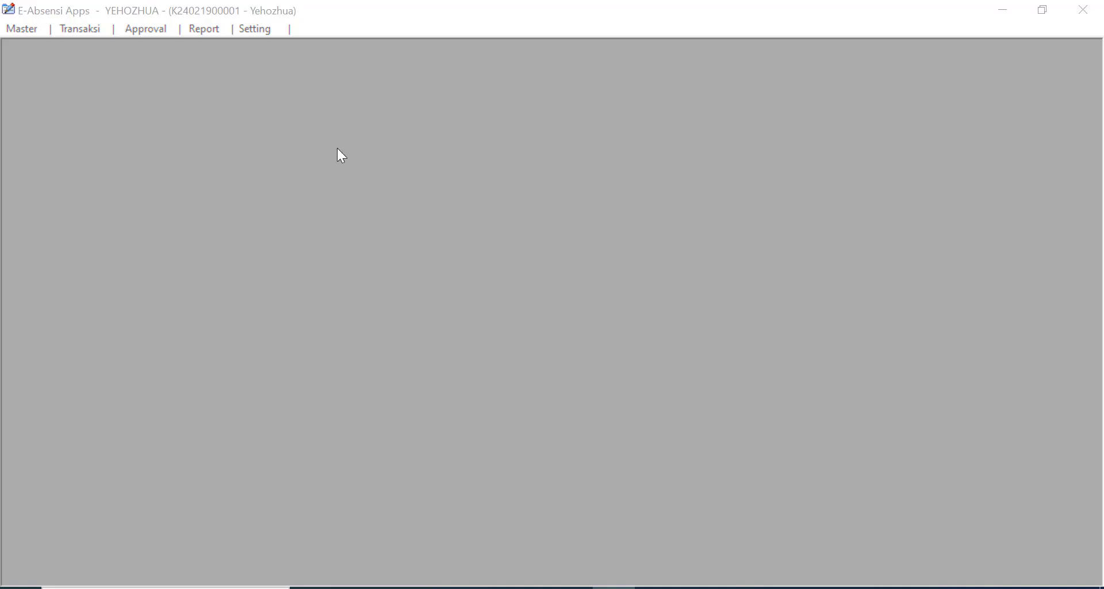
- Browse the Master, Transaksi, Approval, Report and Setting menus, then open Master > Company
left_click(339, 146)
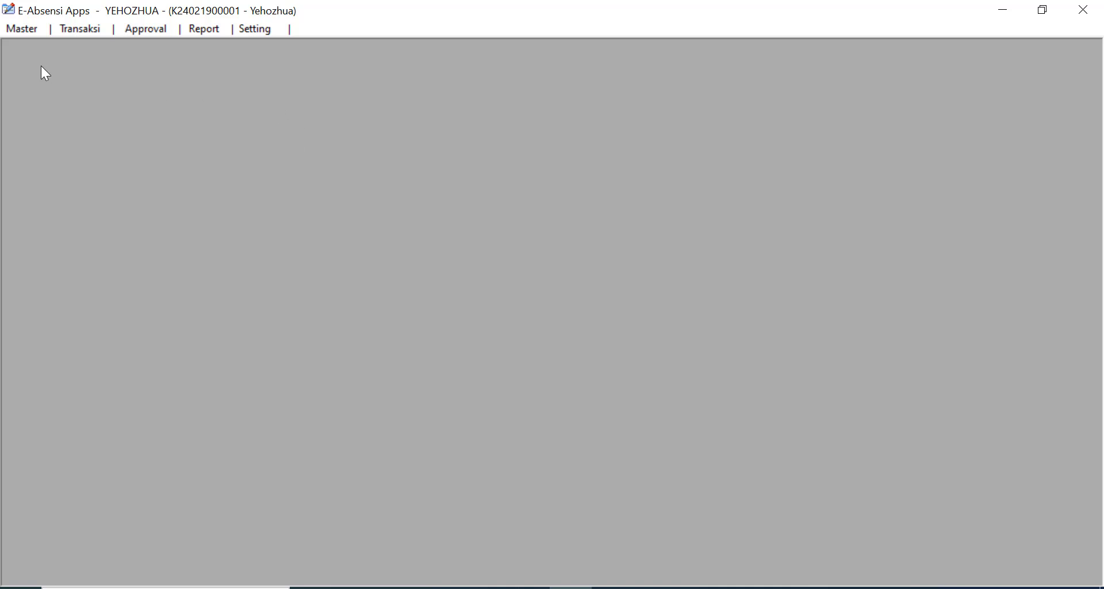
left_click(25, 30)
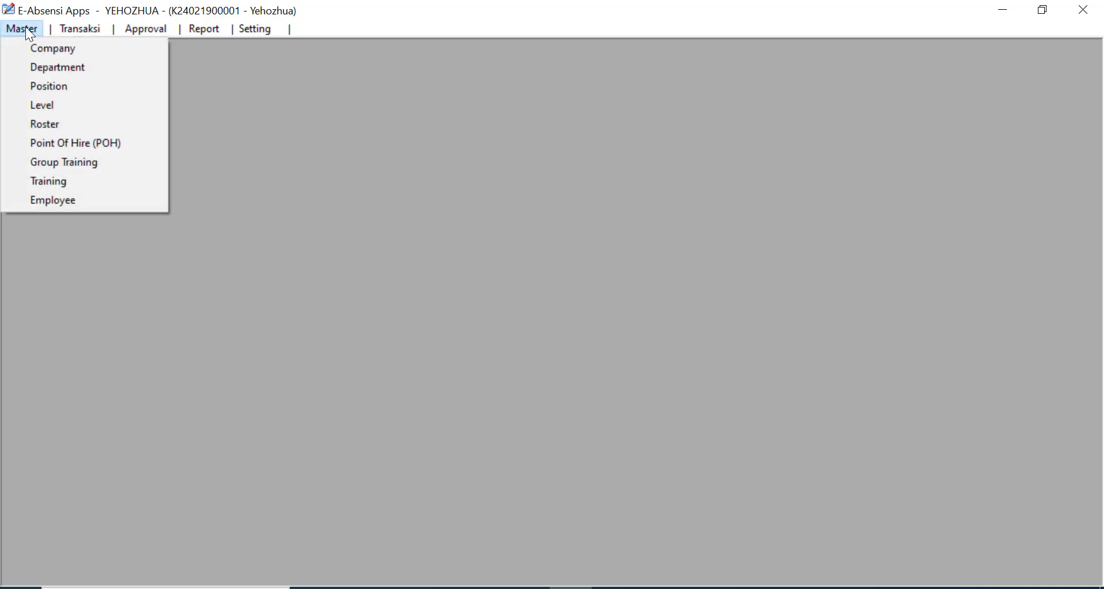
mouse_move(84, 29)
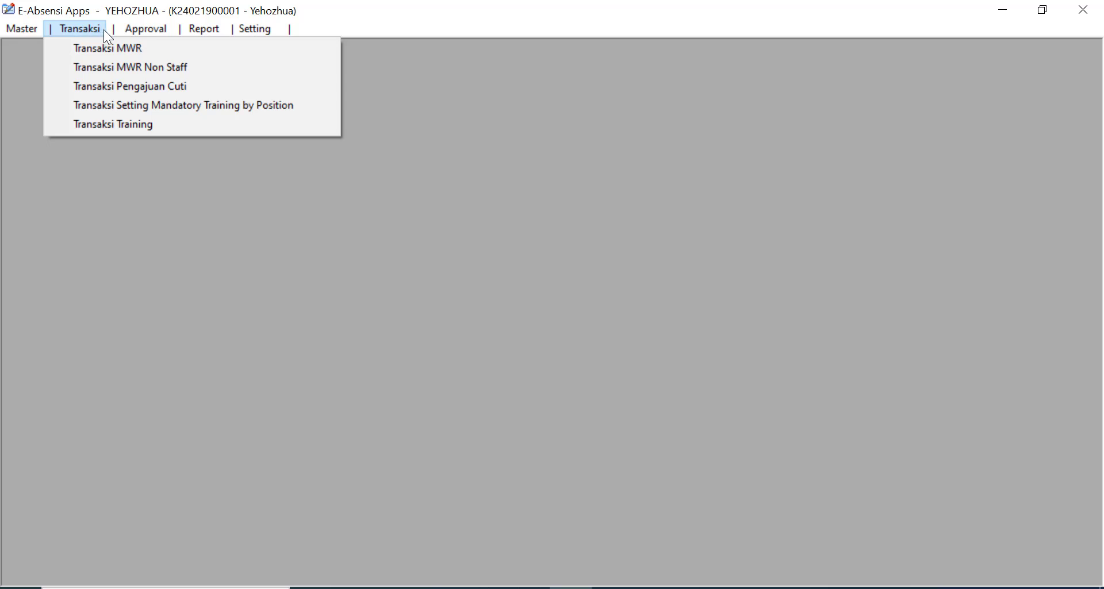
mouse_move(159, 30)
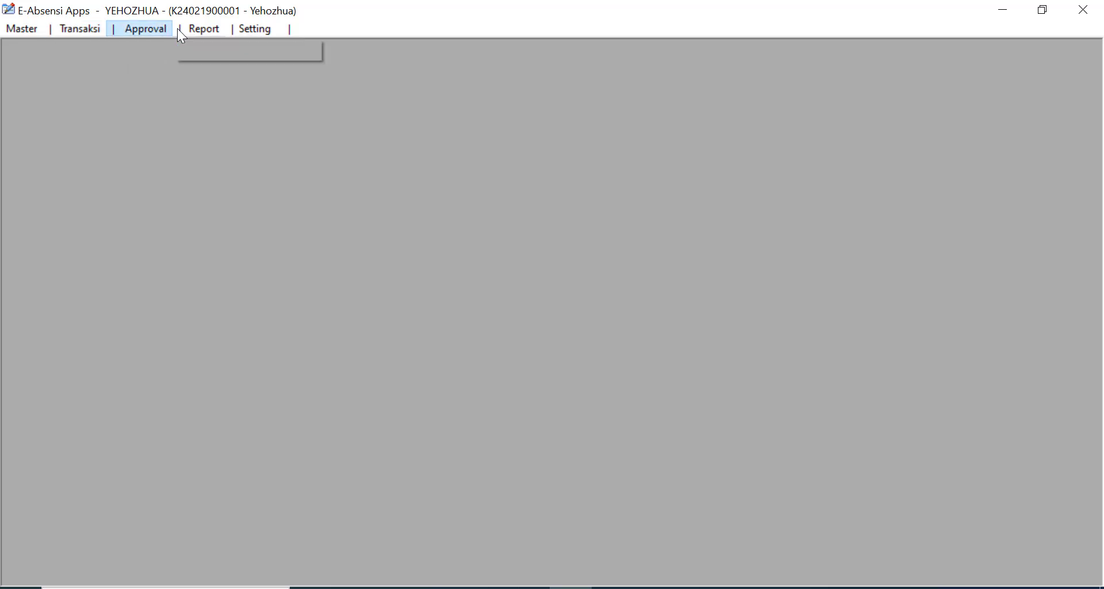
mouse_move(249, 31)
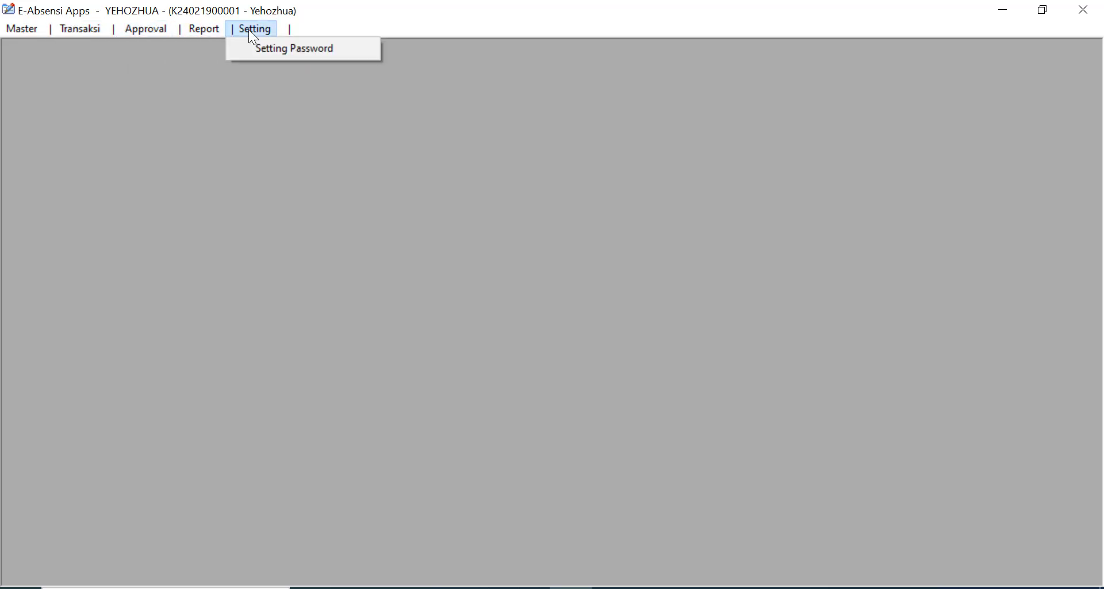
mouse_move(26, 31)
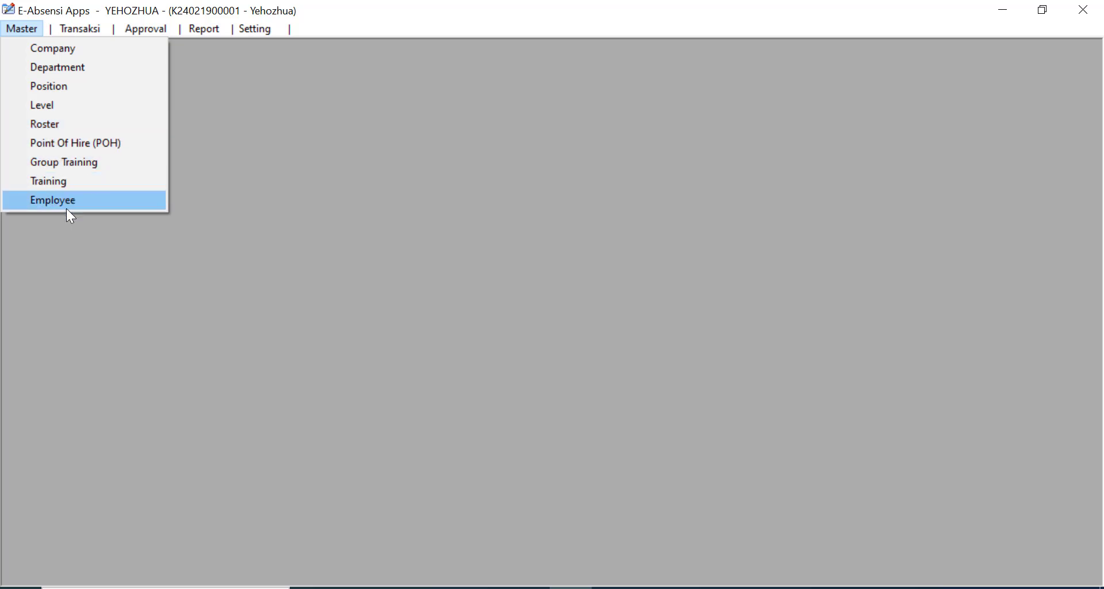
left_click(64, 48)
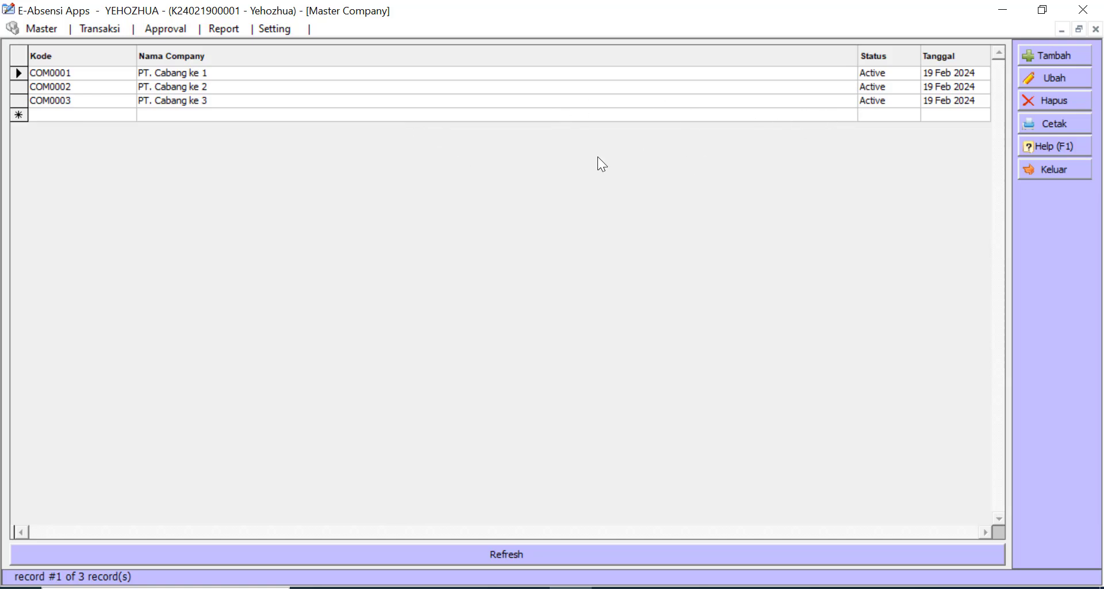
- Add company code COM0004 named 'PT. Cabang ke 4' and save it
left_click(1064, 55)
left_click(402, 241)
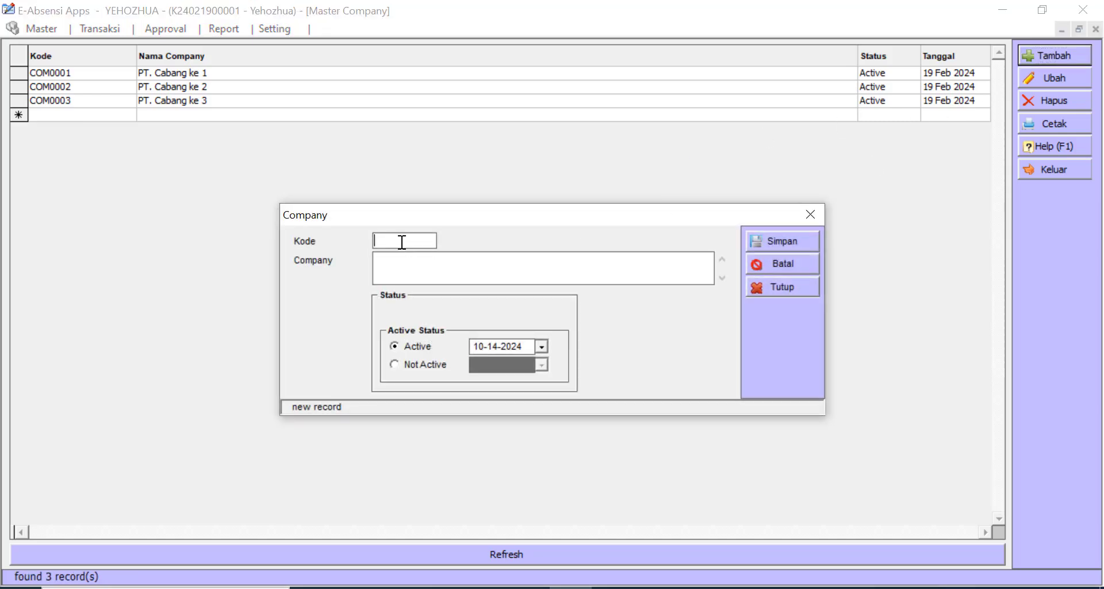
type("COM0004")
left_click(540, 269)
type("PT. Cabang ke 4")
left_click(792, 242)
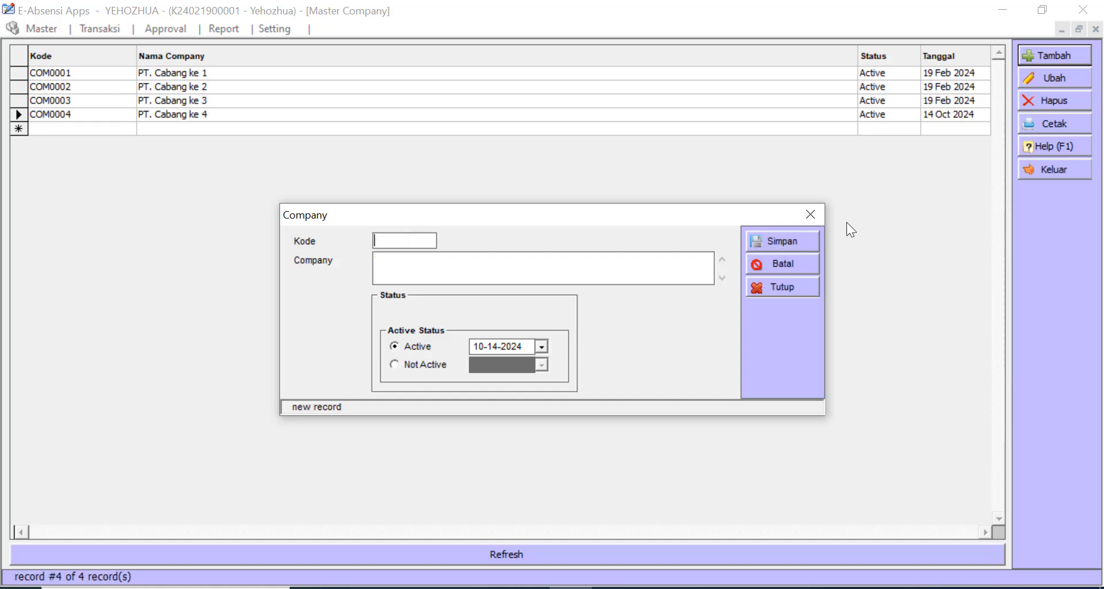
left_click(817, 212)
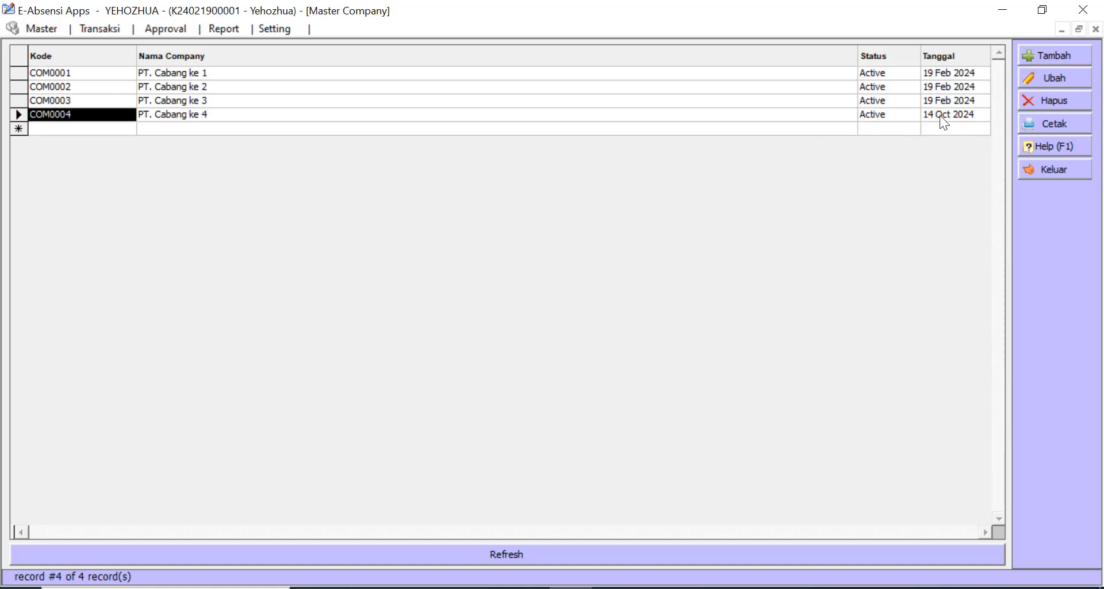
- Rename company COM0004 to 'PT. Cabang ke 4 oke' and save
left_click(1064, 76)
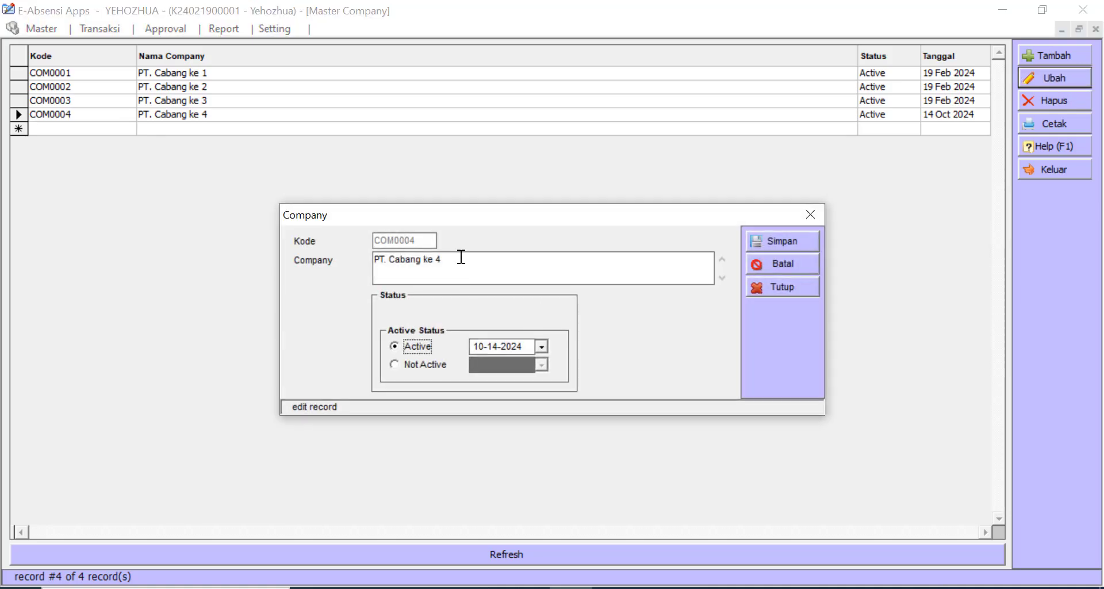
left_click(494, 260)
left_click(509, 260)
type("oke")
left_click(786, 243)
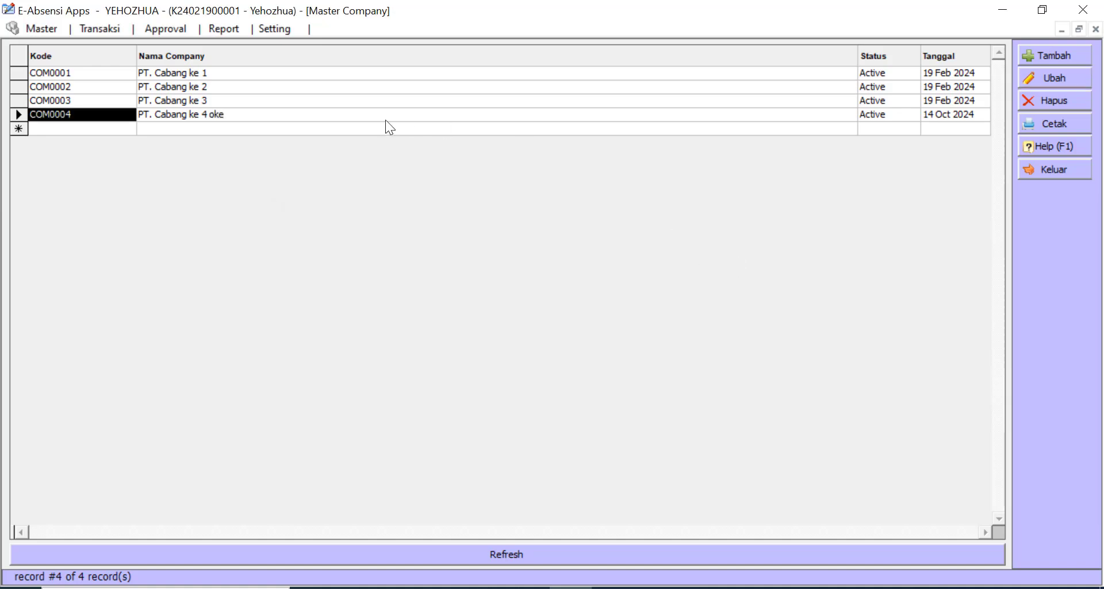
- Delete the COM0004 company record
left_click(406, 118)
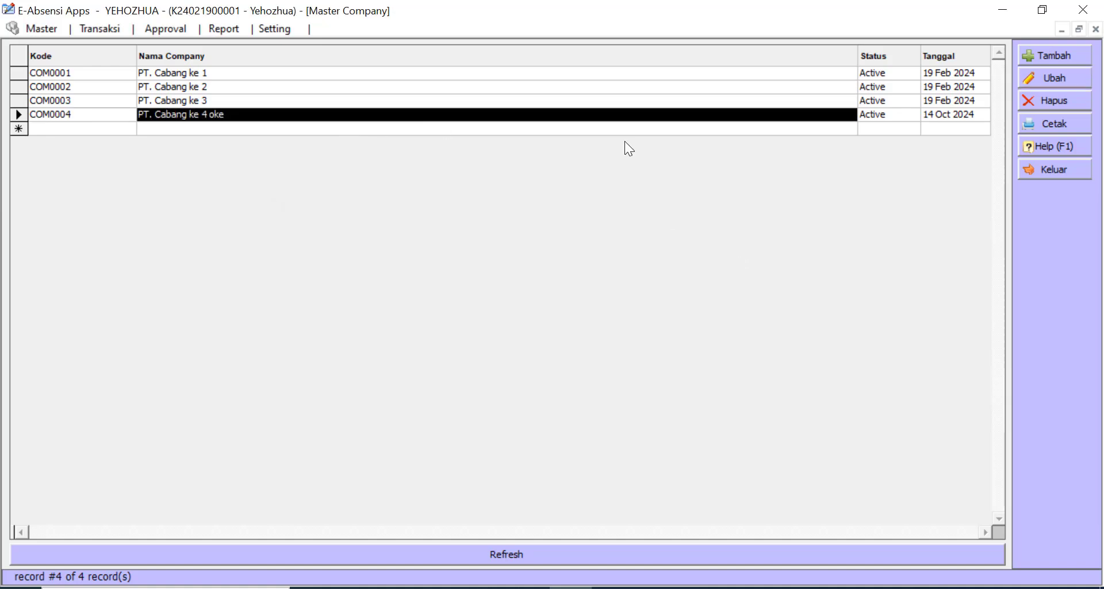
left_click(1065, 98)
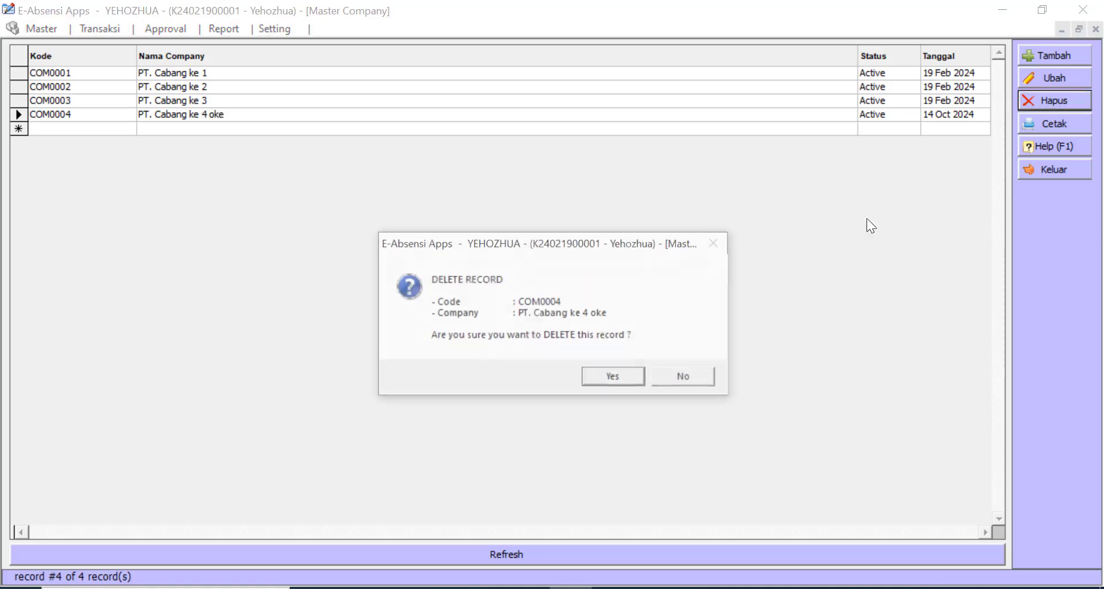
left_click(614, 378)
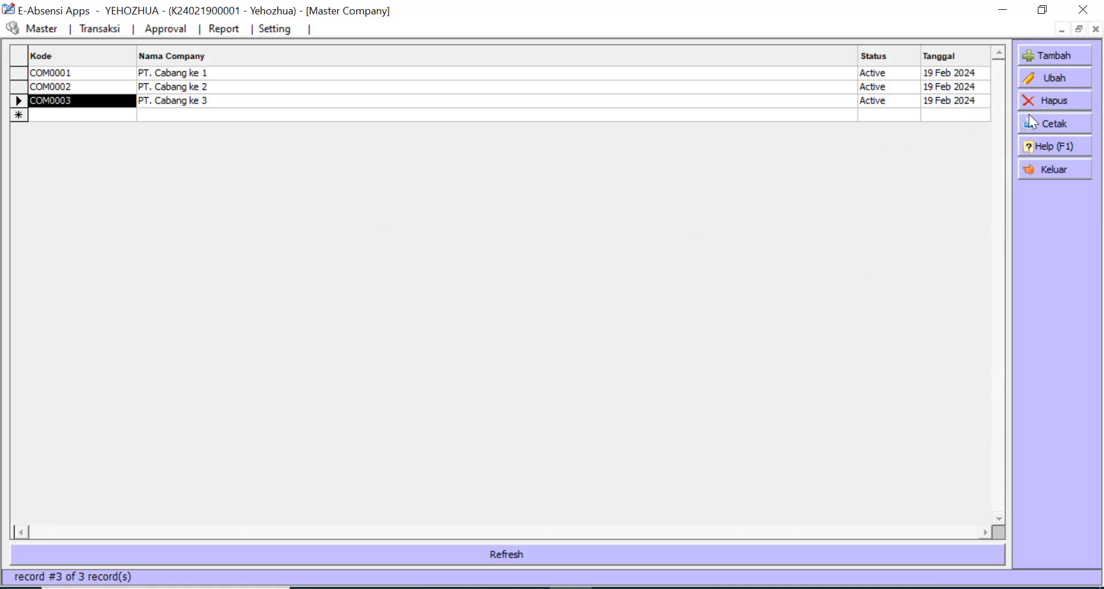
- Export the remaining three companies to an Excel workbook
left_click(1064, 123)
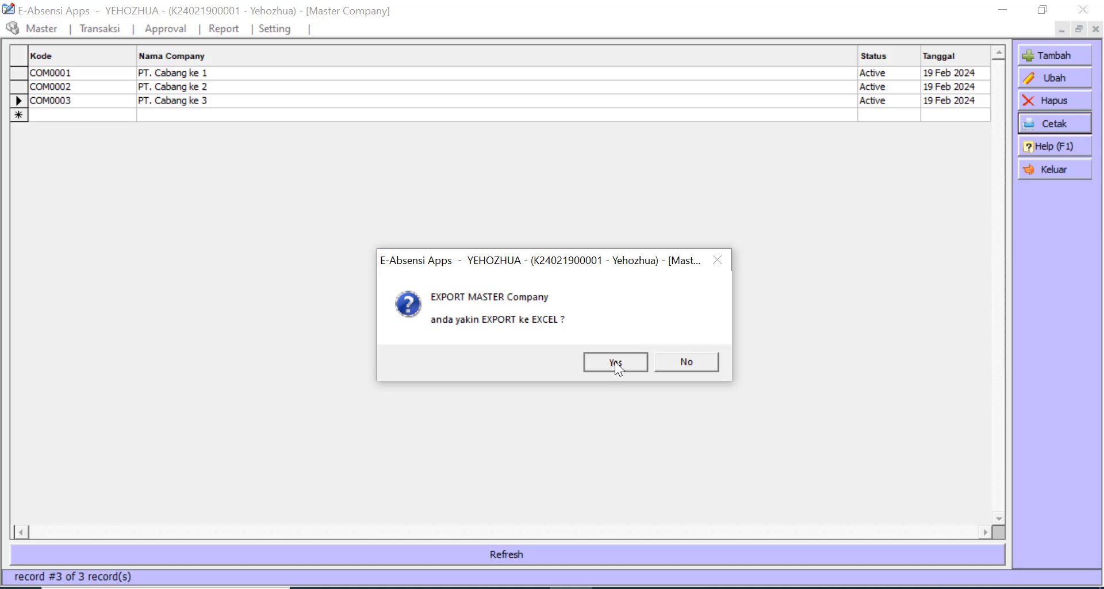
left_click(614, 361)
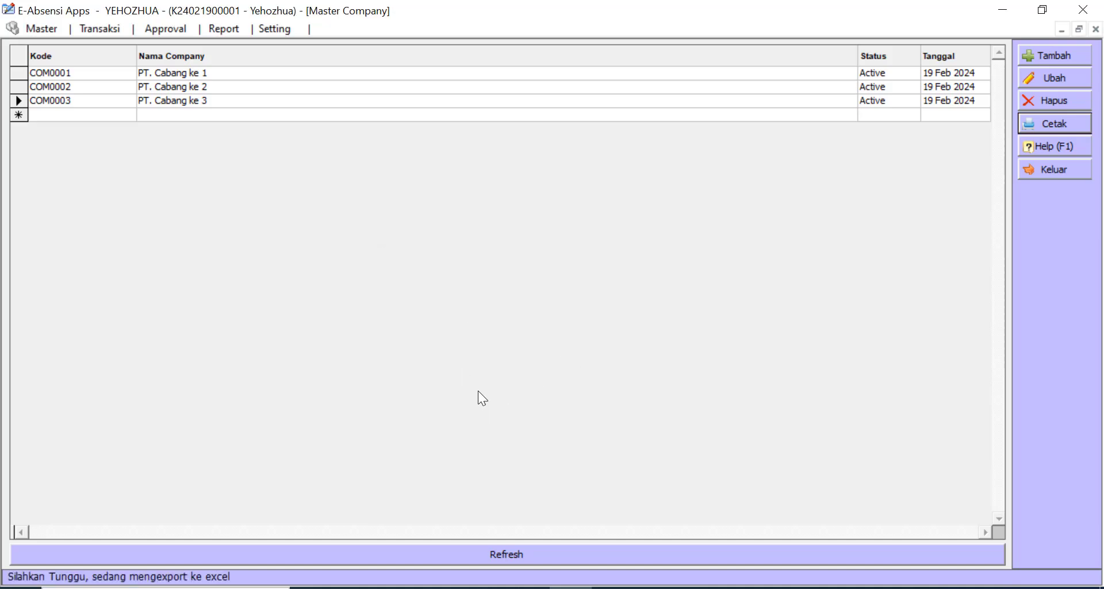
left_click(1050, 121)
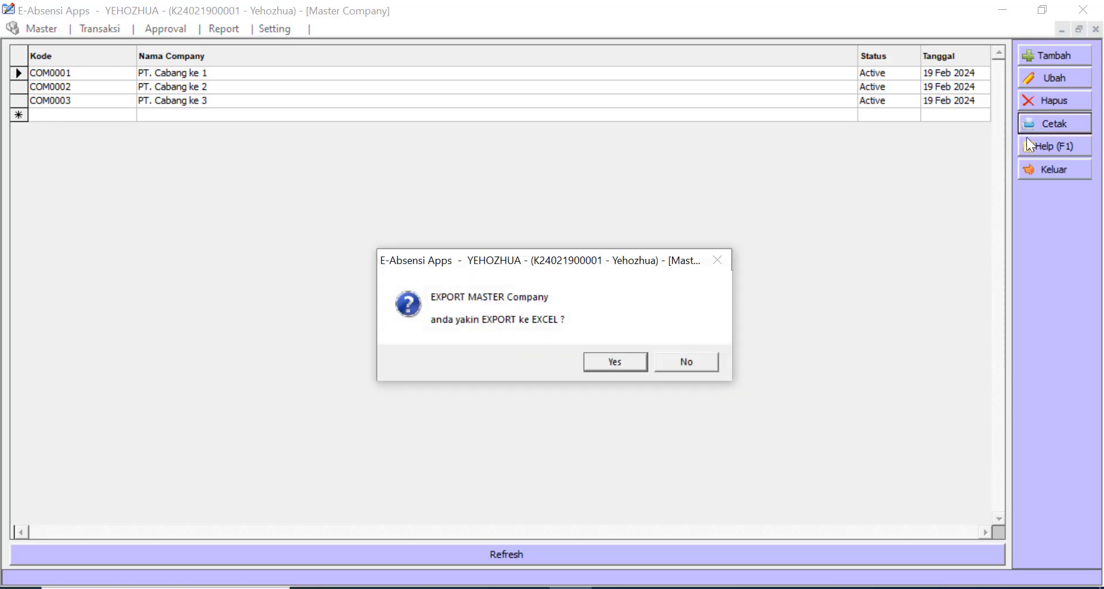
left_click(607, 356)
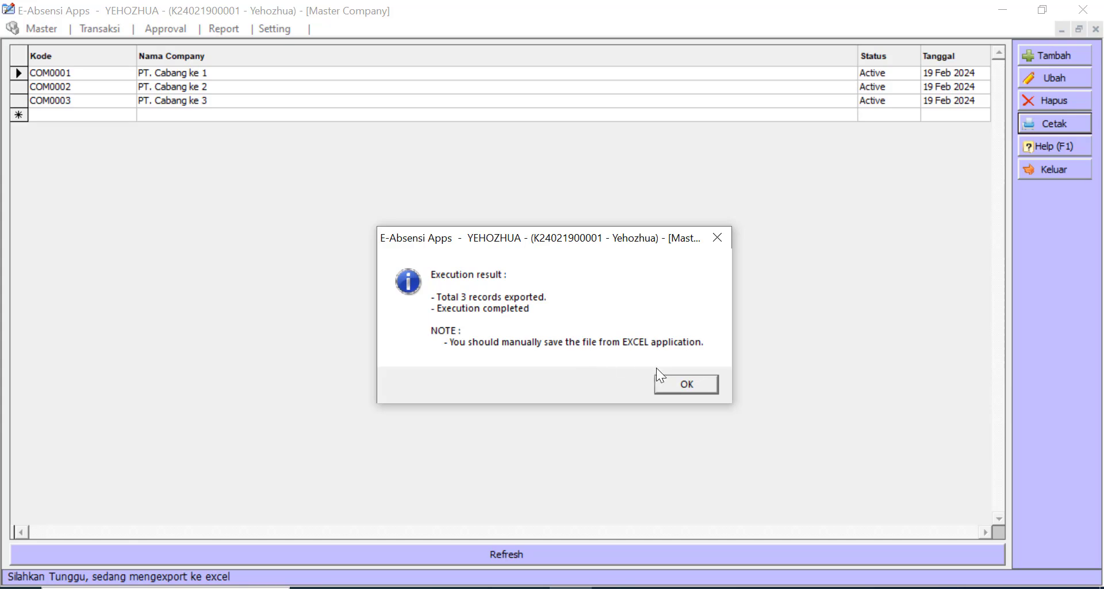
left_click(677, 380)
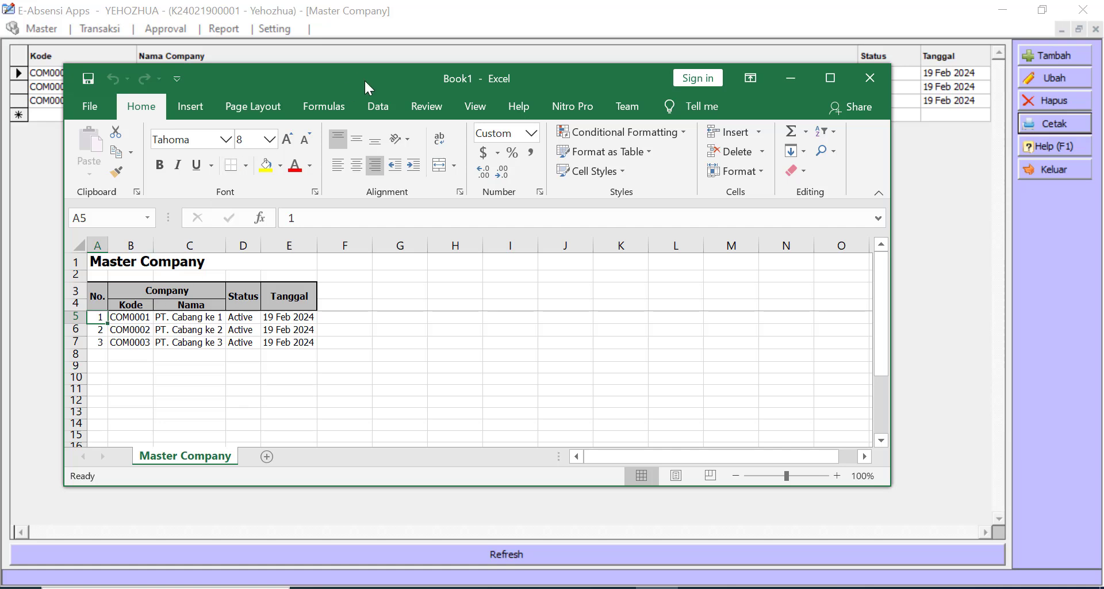
- Close the exported Book1 workbook and exit the Master Company list
left_click_drag(364, 79, 429, 133)
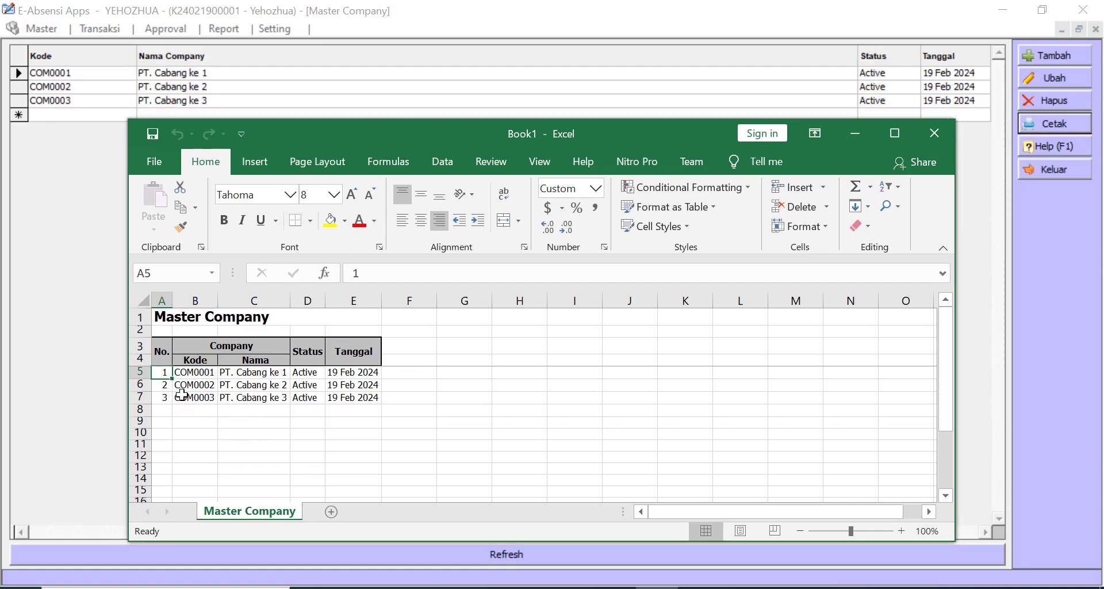
left_click_drag(198, 366, 337, 402)
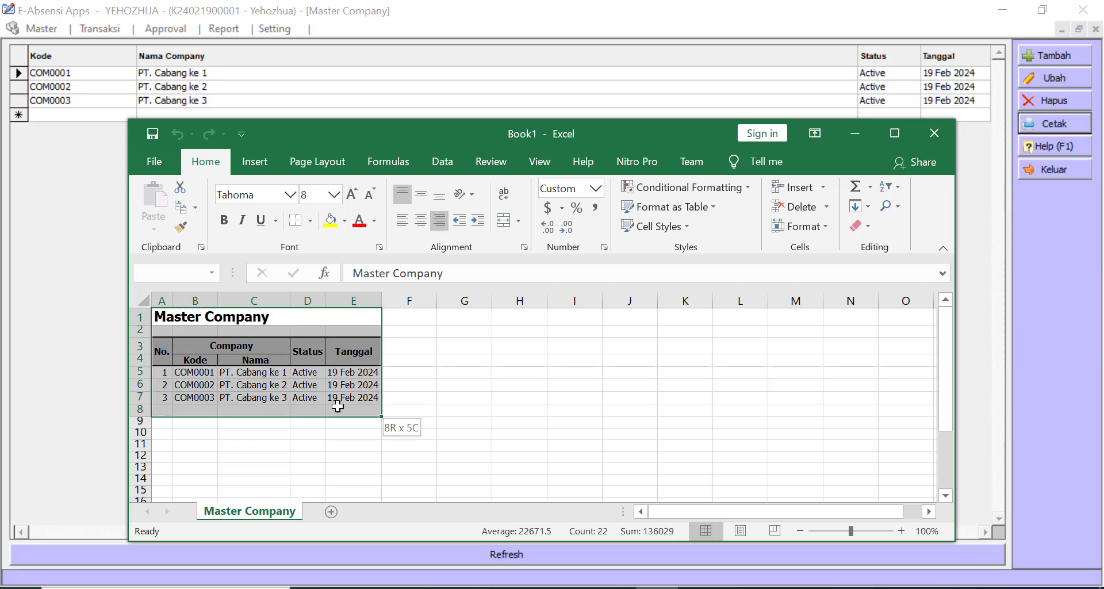
left_click(478, 386)
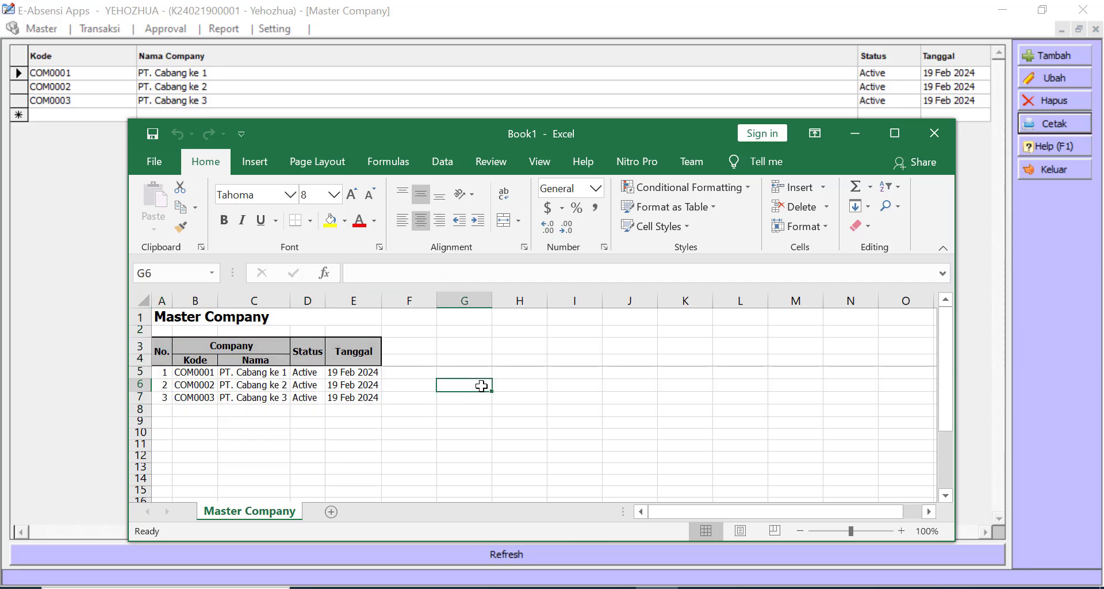
left_click(934, 147)
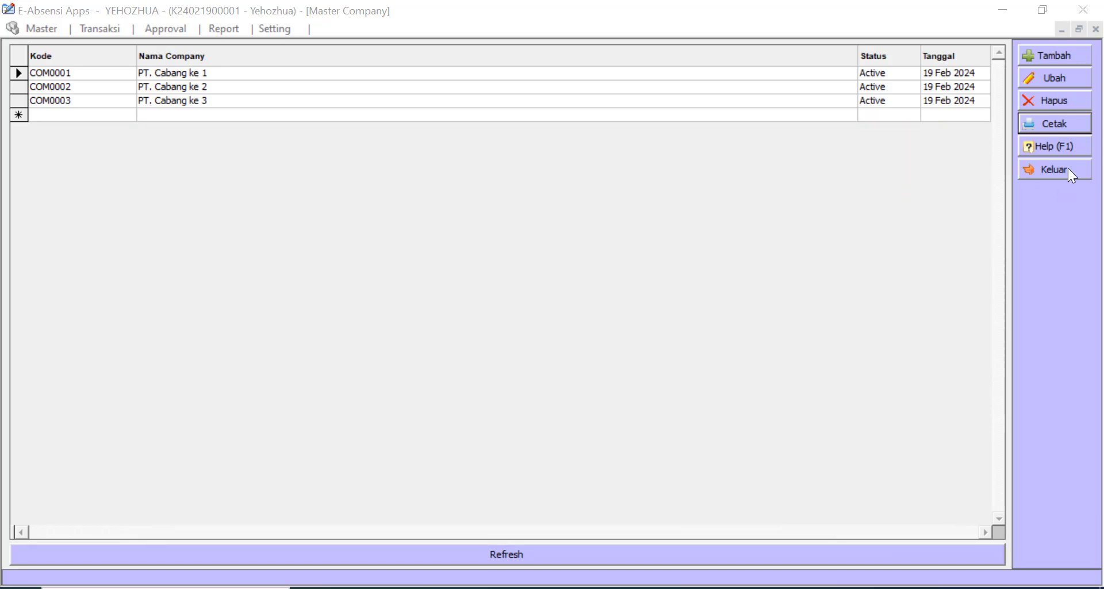
left_click(1068, 168)
- Open the Master Department list, browse its rows, and cancel a first new-record attempt
left_click(12, 26)
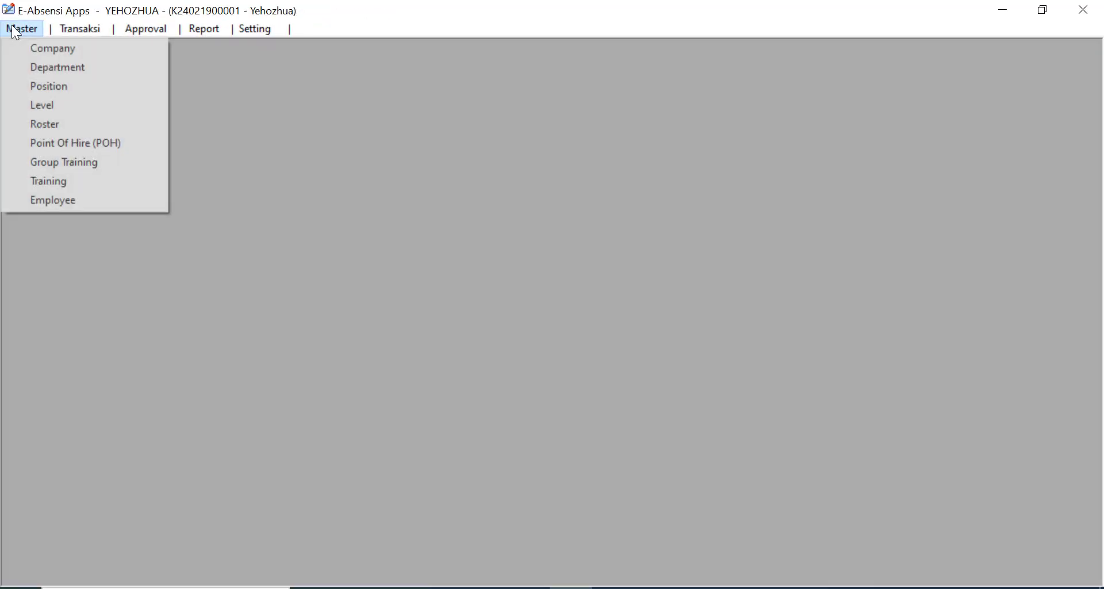
left_click(38, 68)
left_click(305, 156)
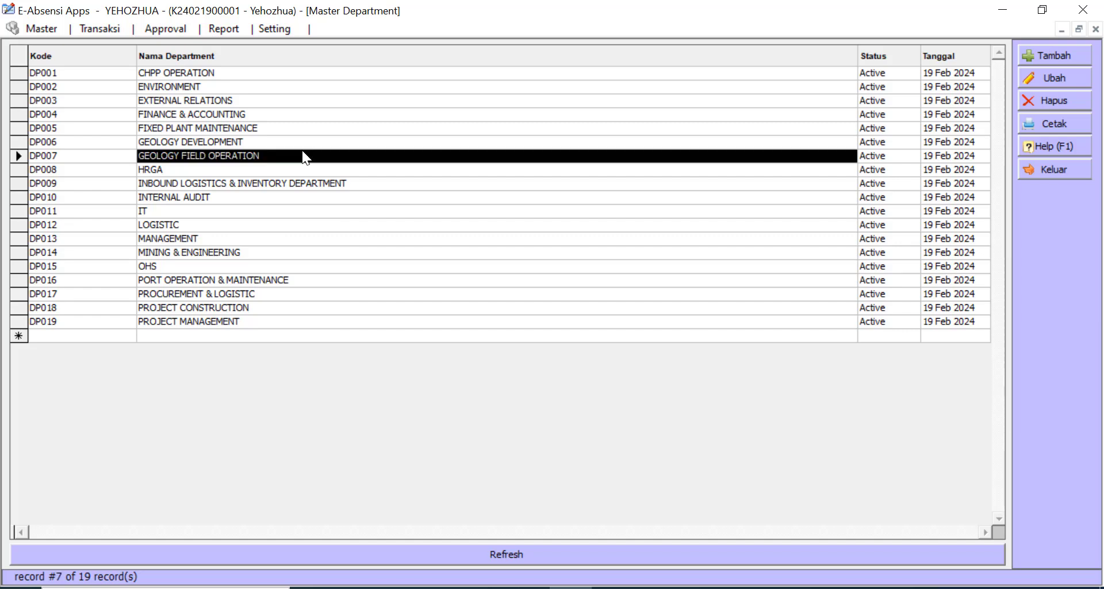
left_click(262, 335)
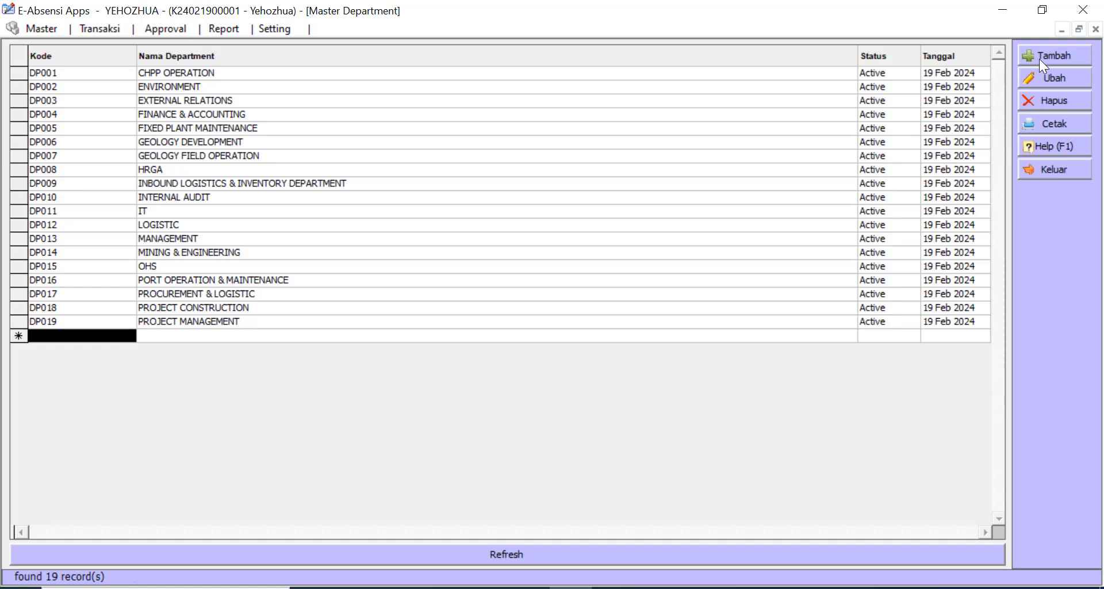
left_click(1055, 55)
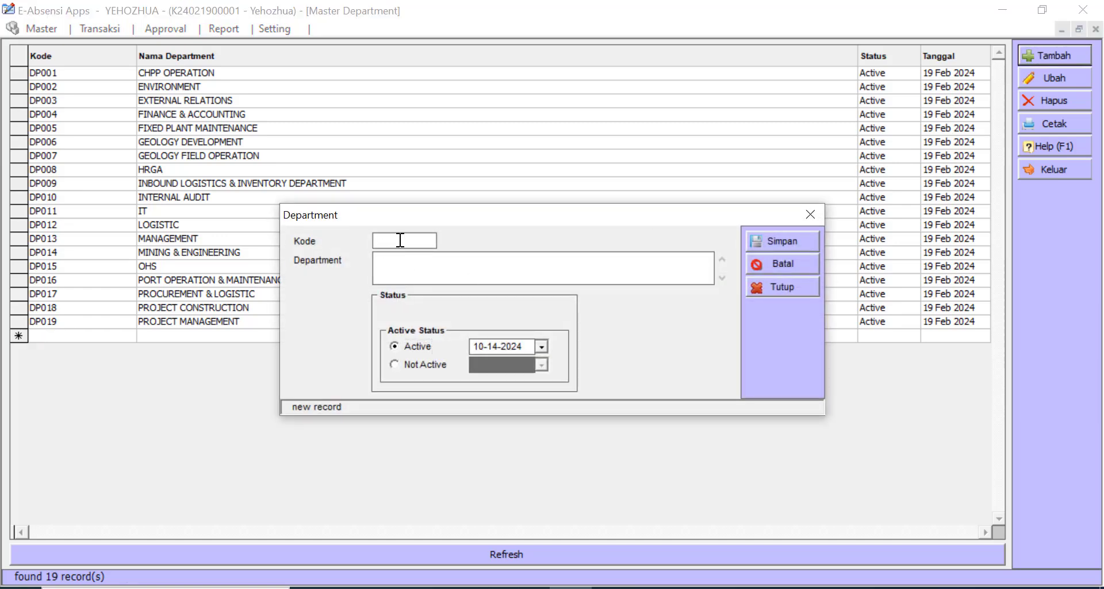
left_click(409, 276)
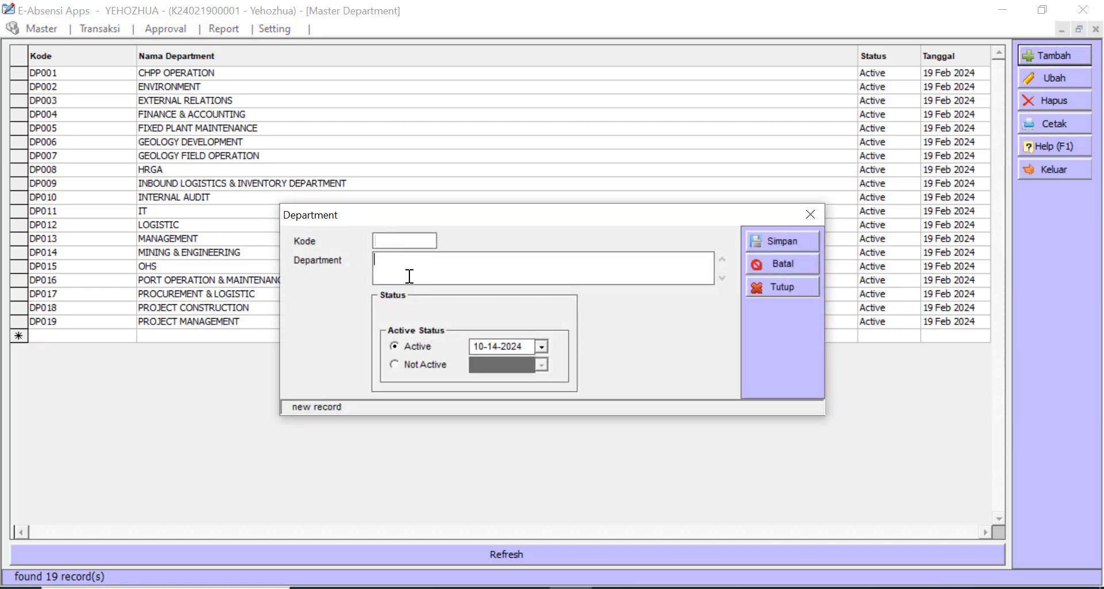
left_click(795, 286)
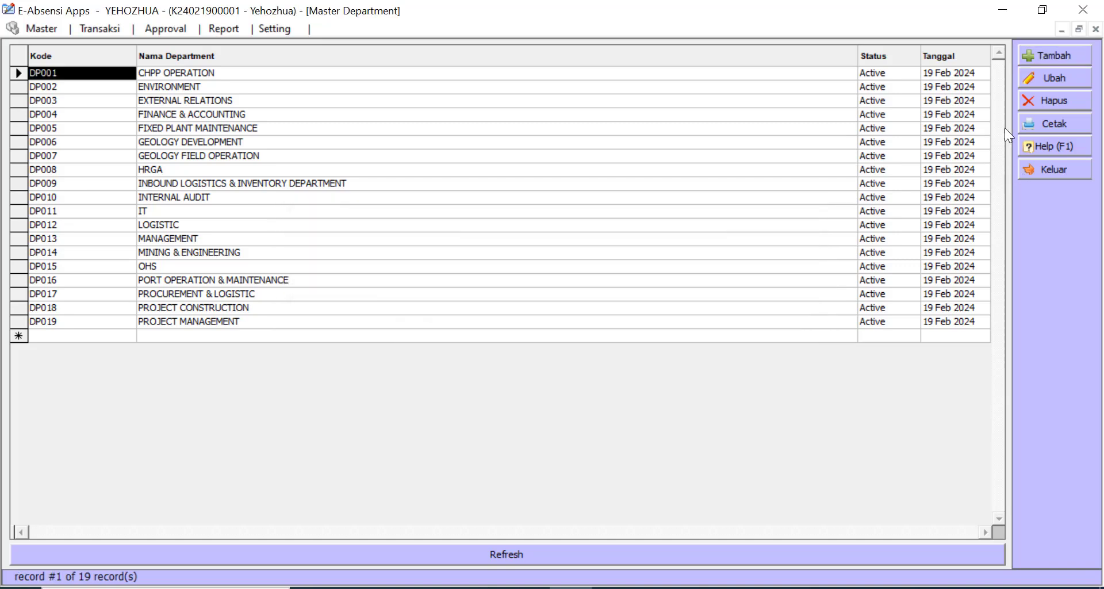
- Add department DP020 named 'Dept baru' and save it
left_click(1083, 54)
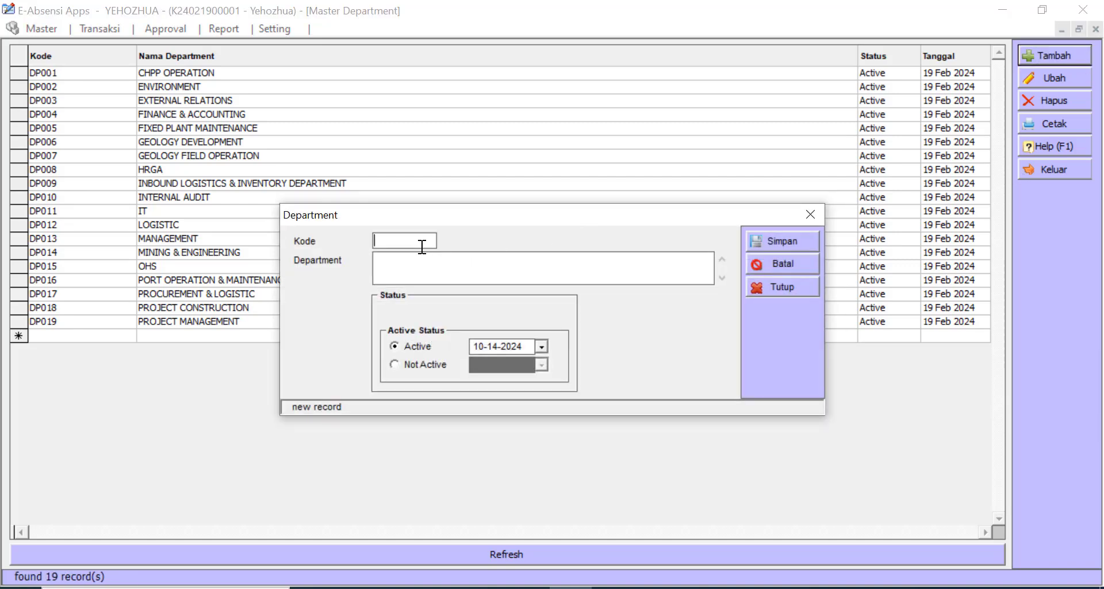
type("DP020")
left_click(446, 265)
type("Dept baru")
left_click(788, 239)
left_click(810, 214)
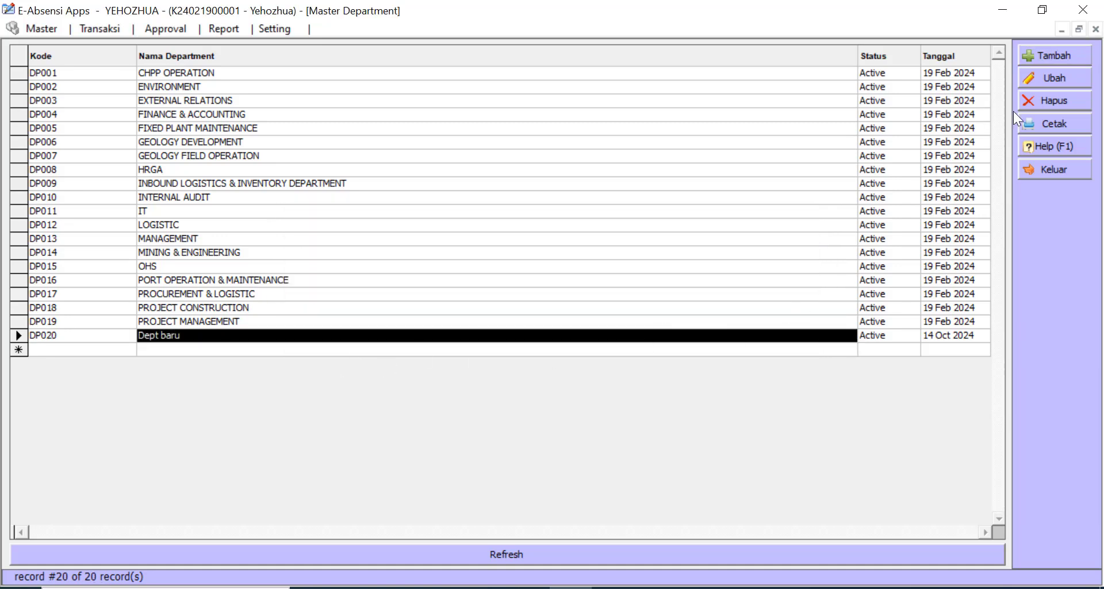
- Rename department DP020 to 'Dept baru 123' and save
left_click(1049, 81)
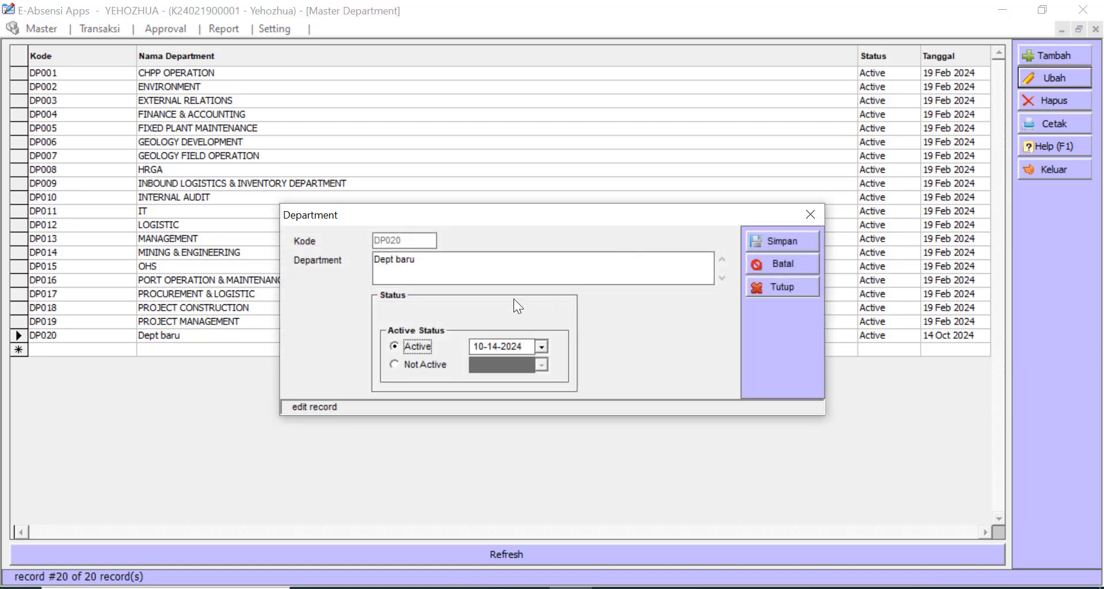
left_click(463, 266)
left_click(480, 260)
type("123")
left_click(783, 240)
- Delete the DP020 'Dept baru 123' department
left_click(843, 333)
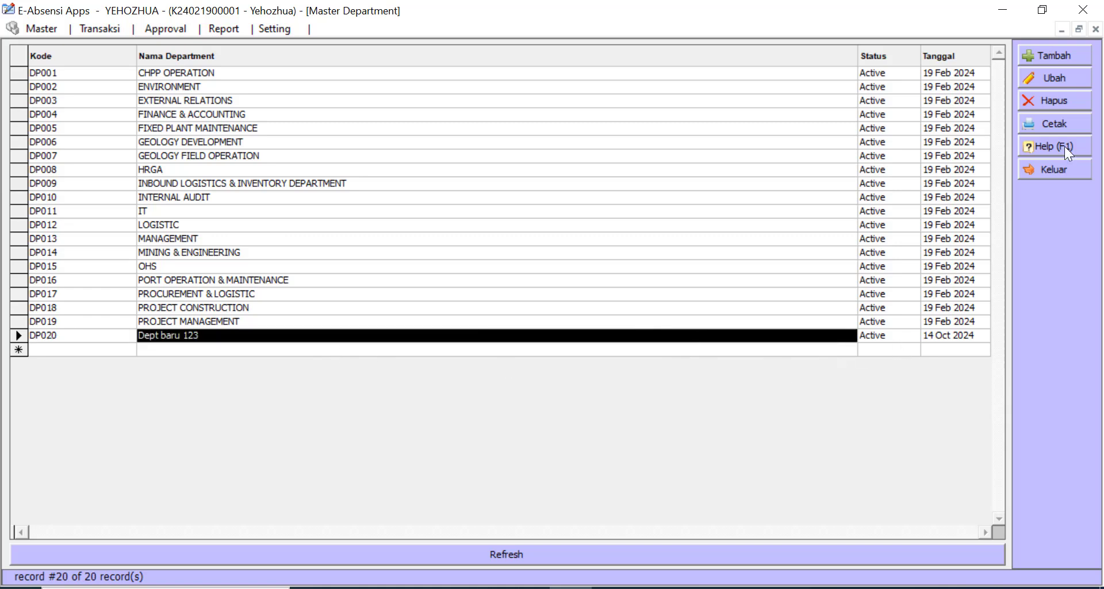
left_click(1057, 96)
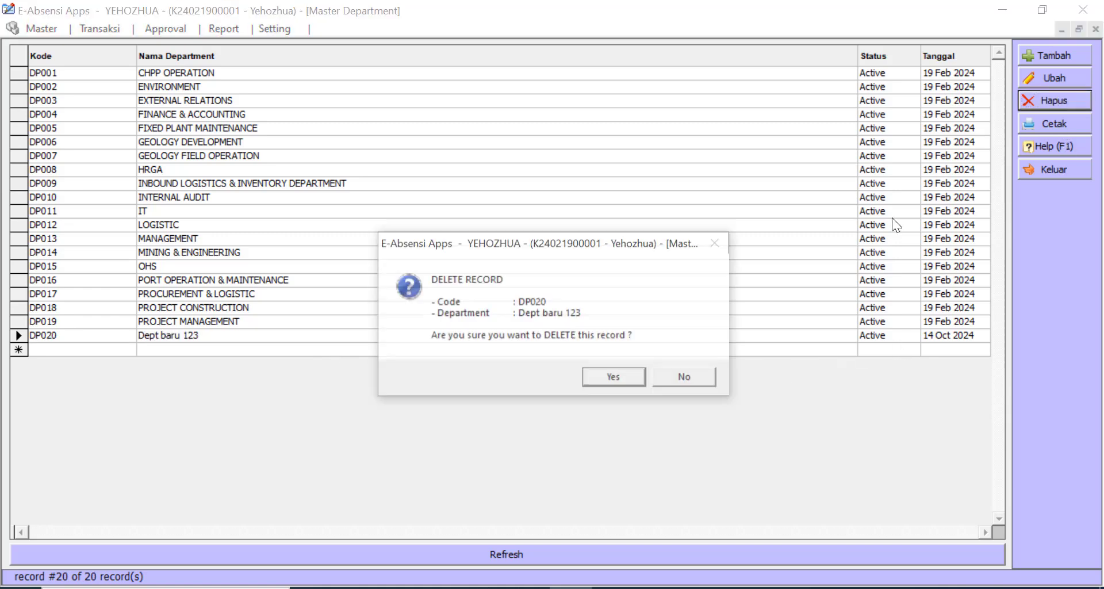
left_click(602, 377)
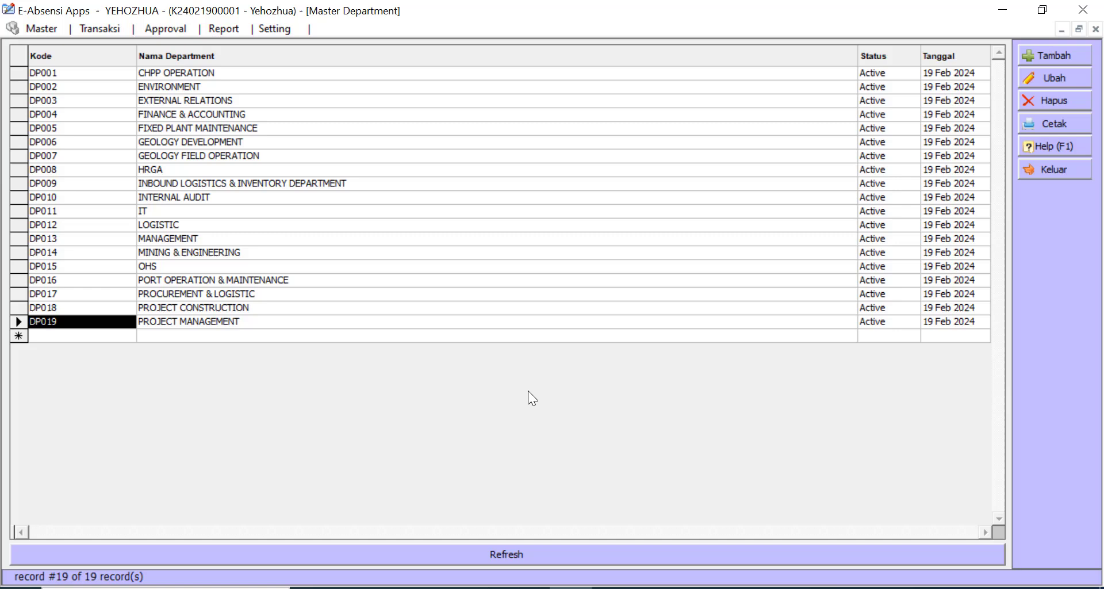
- Export the 19 departments to an Excel workbook and scroll through it
left_click(1062, 121)
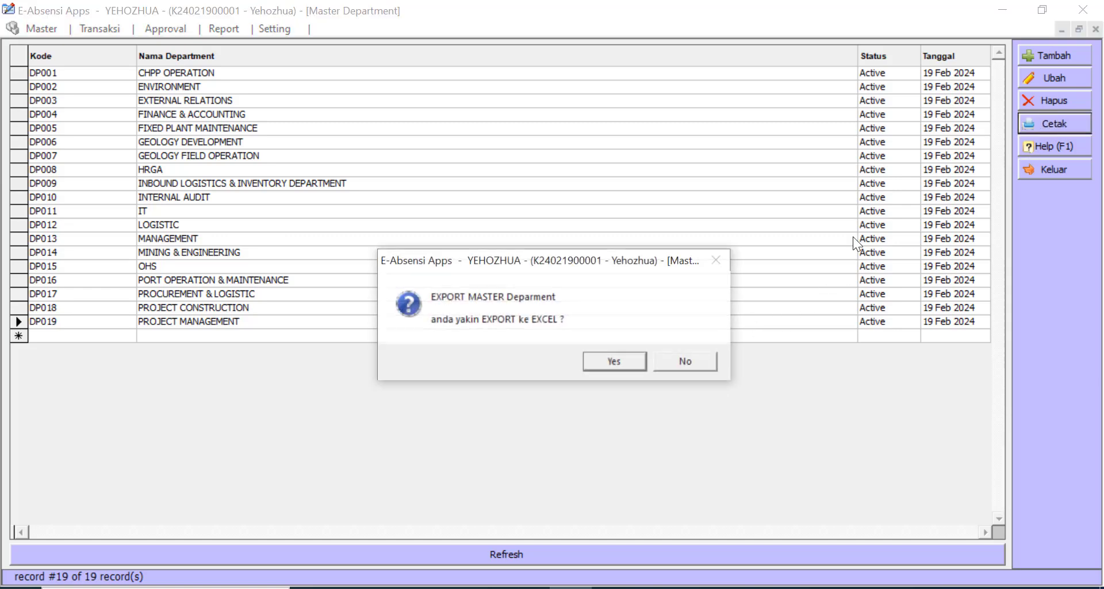
left_click(620, 364)
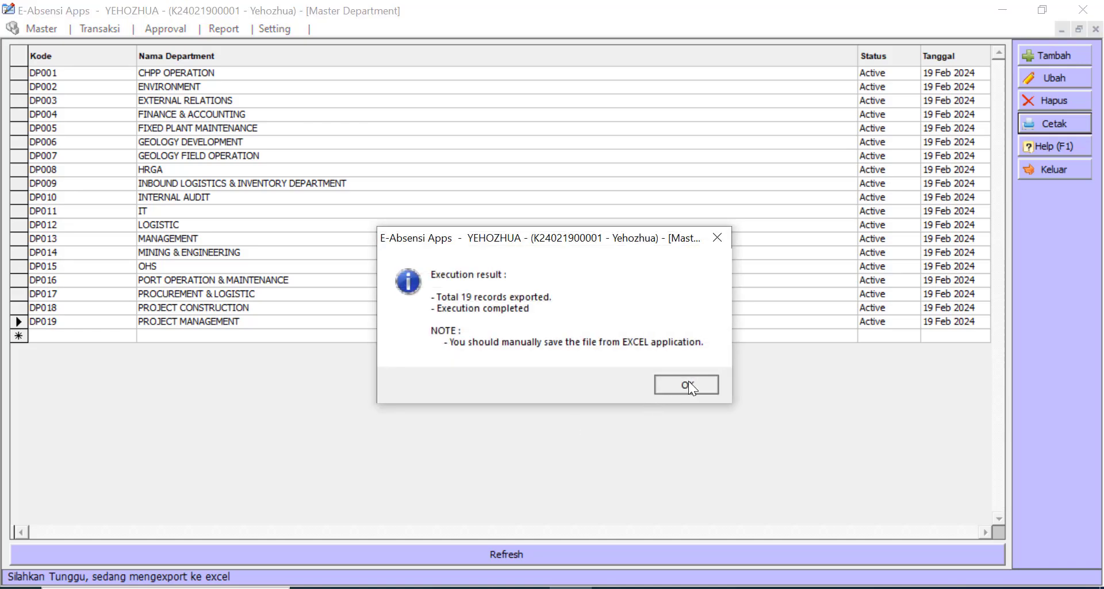
left_click(688, 381)
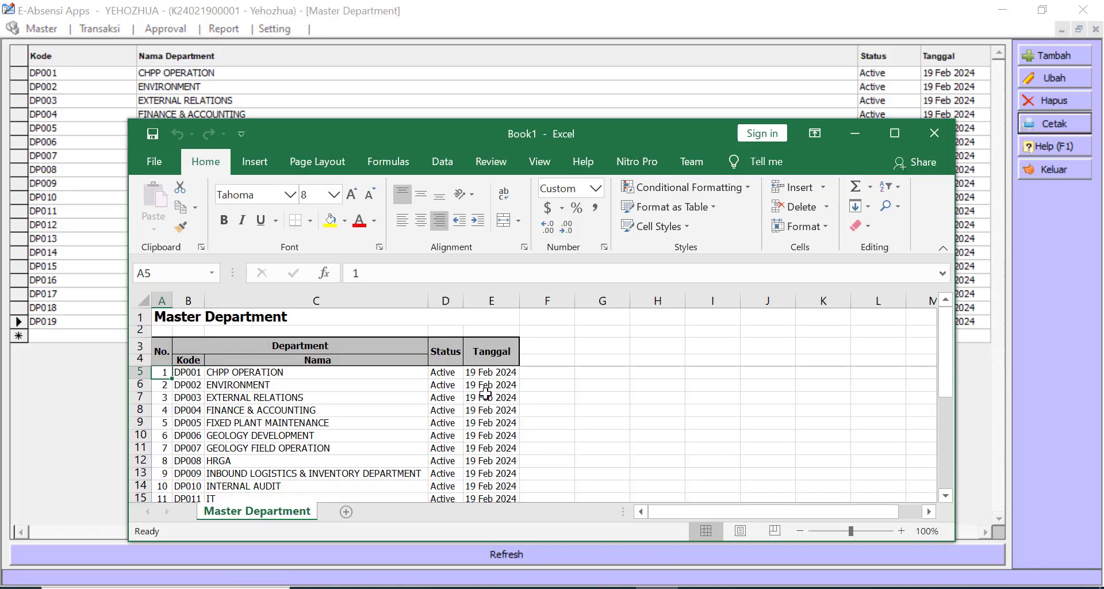
scroll(466, 399, "down", 5)
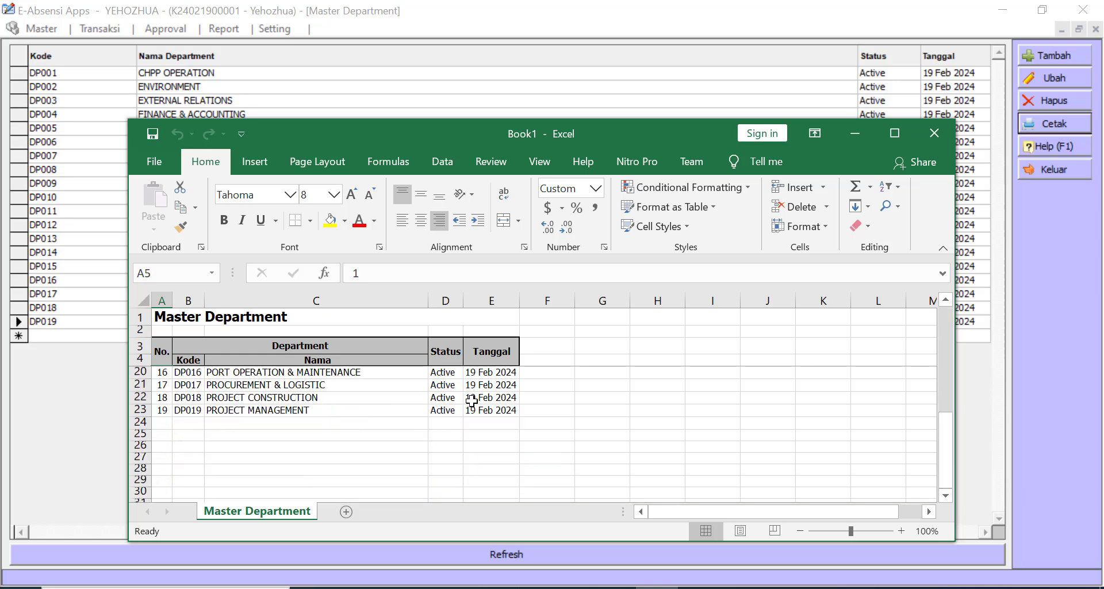
scroll(471, 400, "up", 4)
scroll(471, 401, "up", 1)
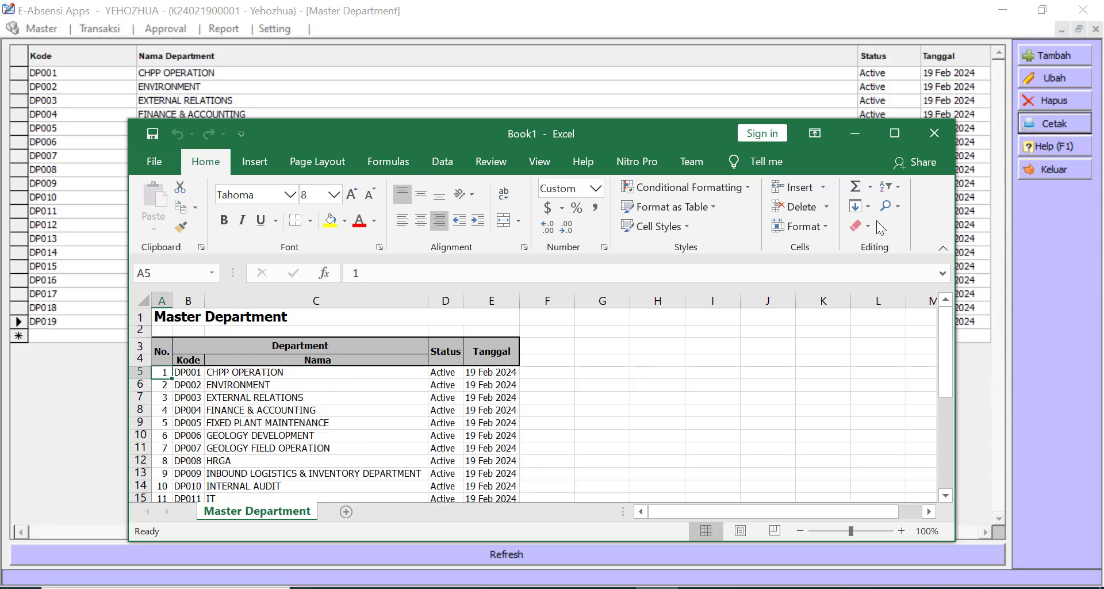
- Close the department export and department list, then open Master > Position
left_click(936, 135)
left_click(1069, 170)
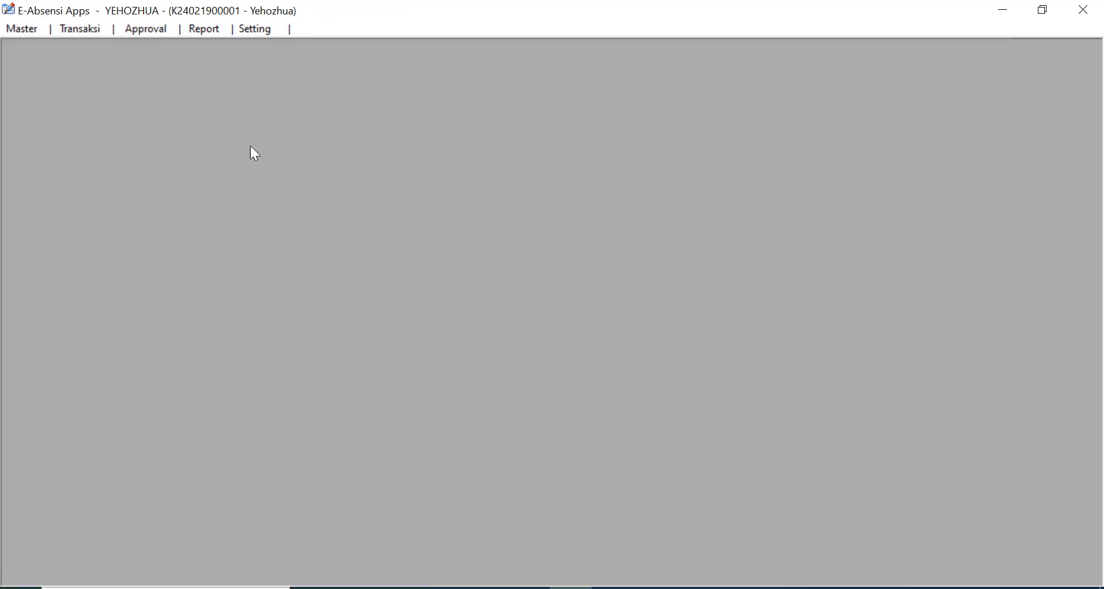
left_click(8, 32)
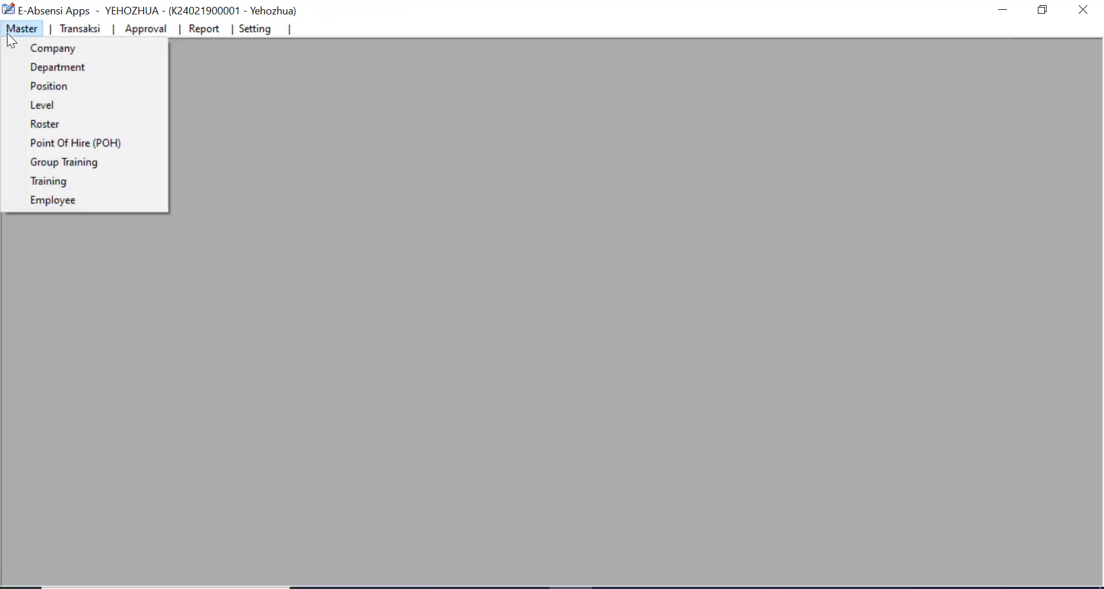
left_click(53, 92)
- Browse position rows like CHPP FOREMAN and CRANE TRUCK DRIVER, then cancel a new position
left_click(570, 179)
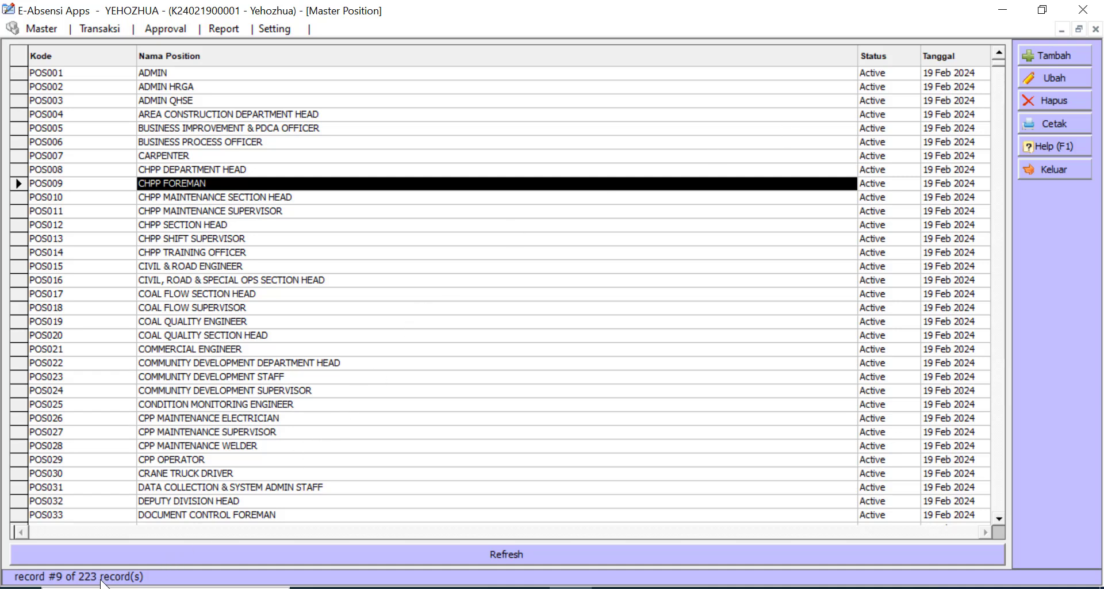
left_click(235, 335)
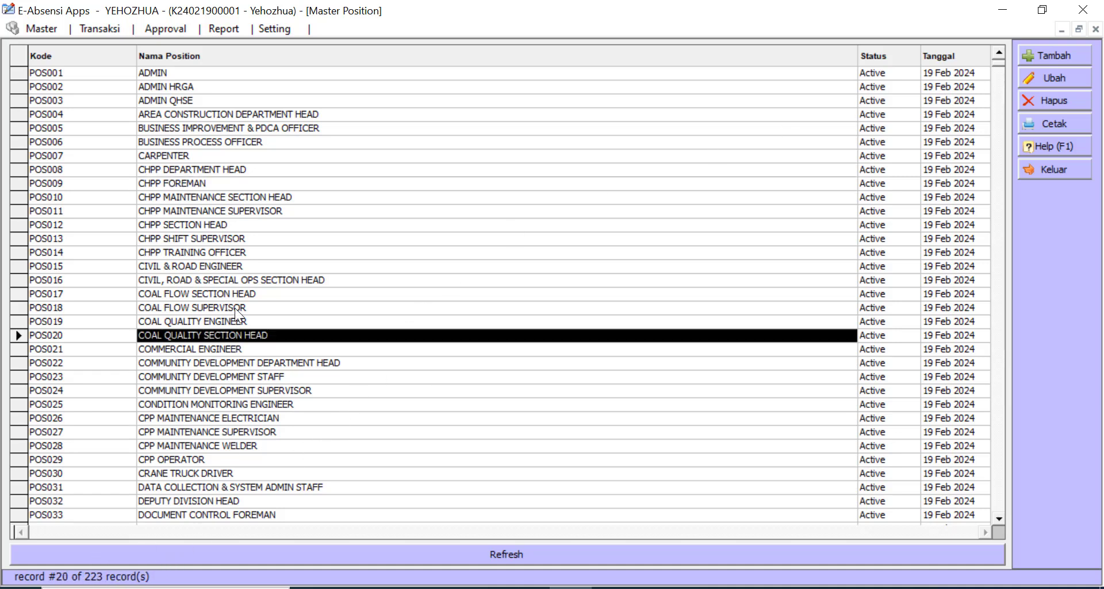
left_click(225, 211)
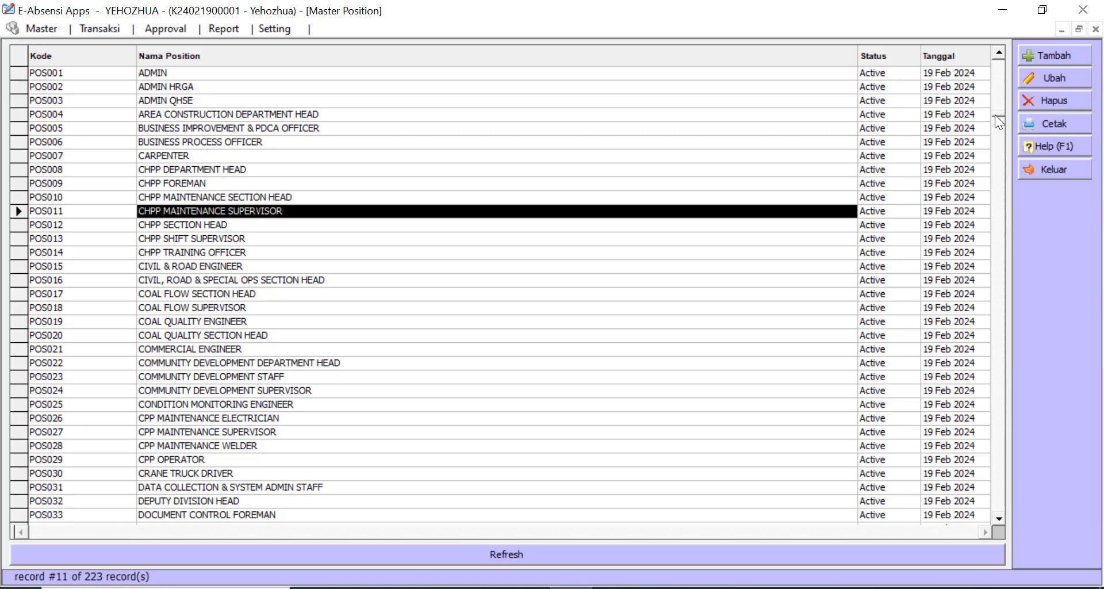
scroll(994, 115, "down", 7)
left_click(719, 170)
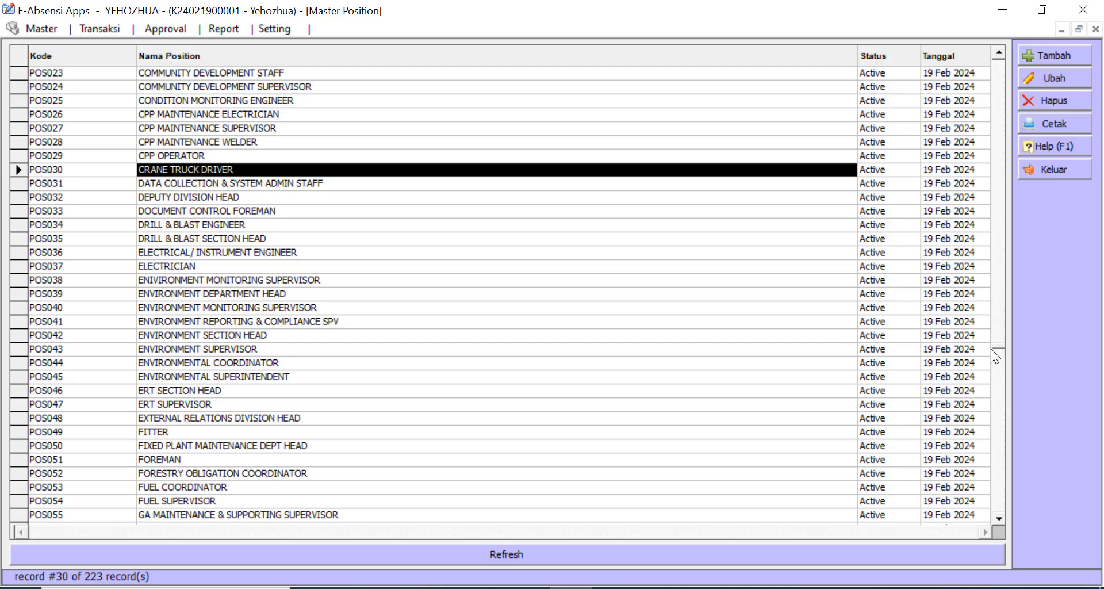
scroll(997, 506, "down", 20)
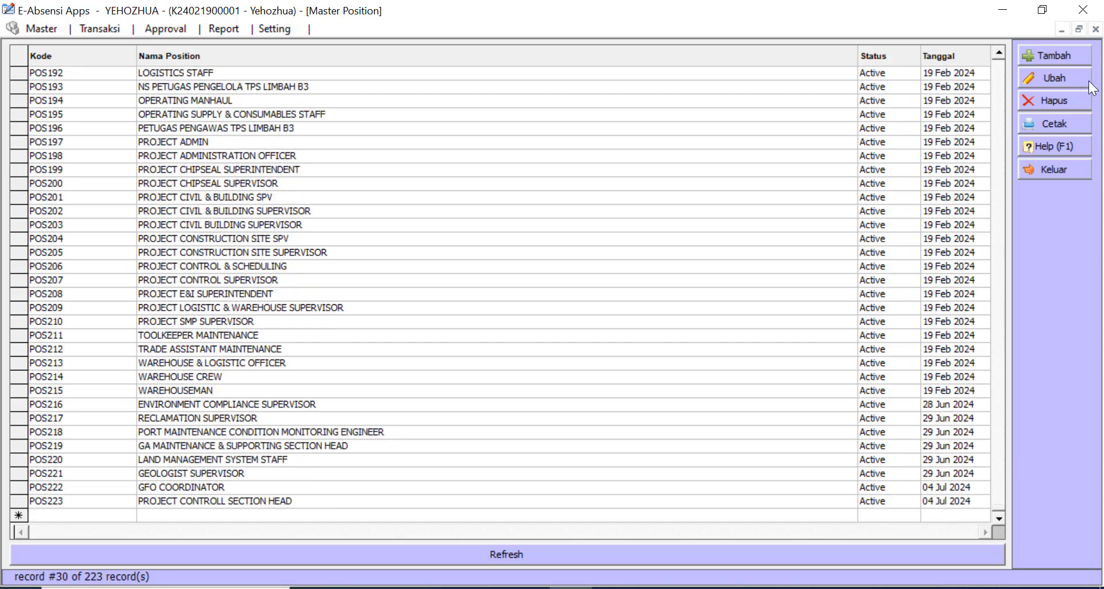
left_click(1045, 50)
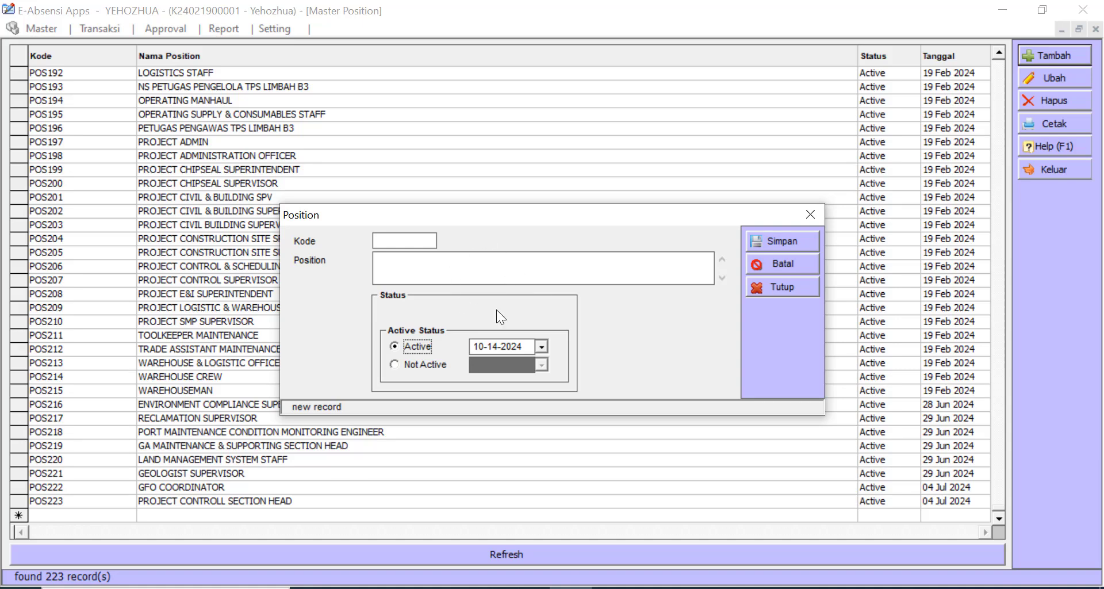
left_click(798, 285)
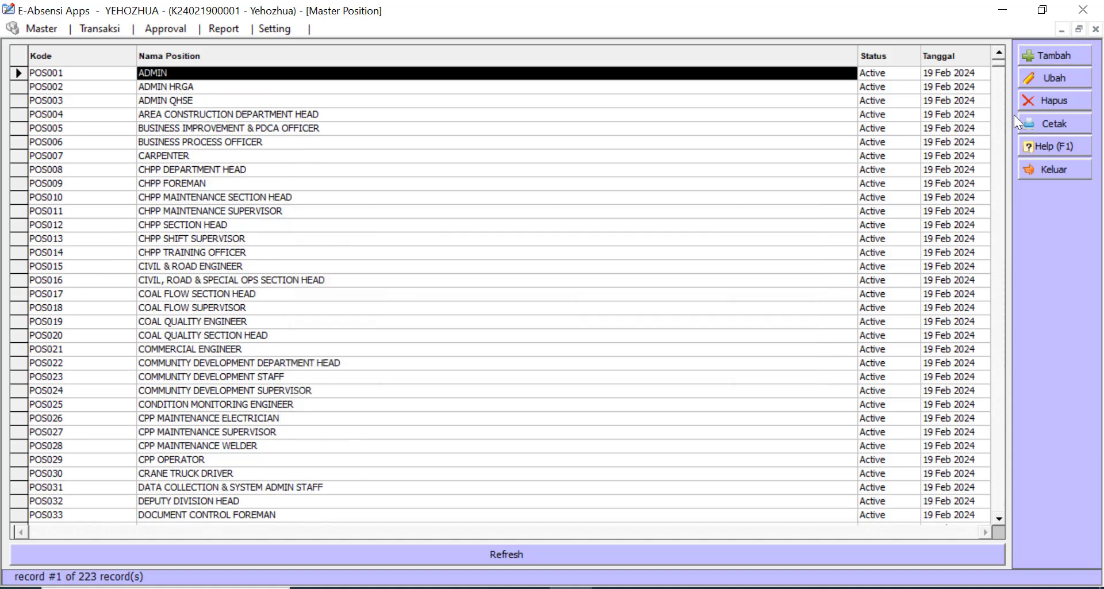
- Export the Master Position list to an Excel workbook
left_click(1053, 117)
left_click(609, 363)
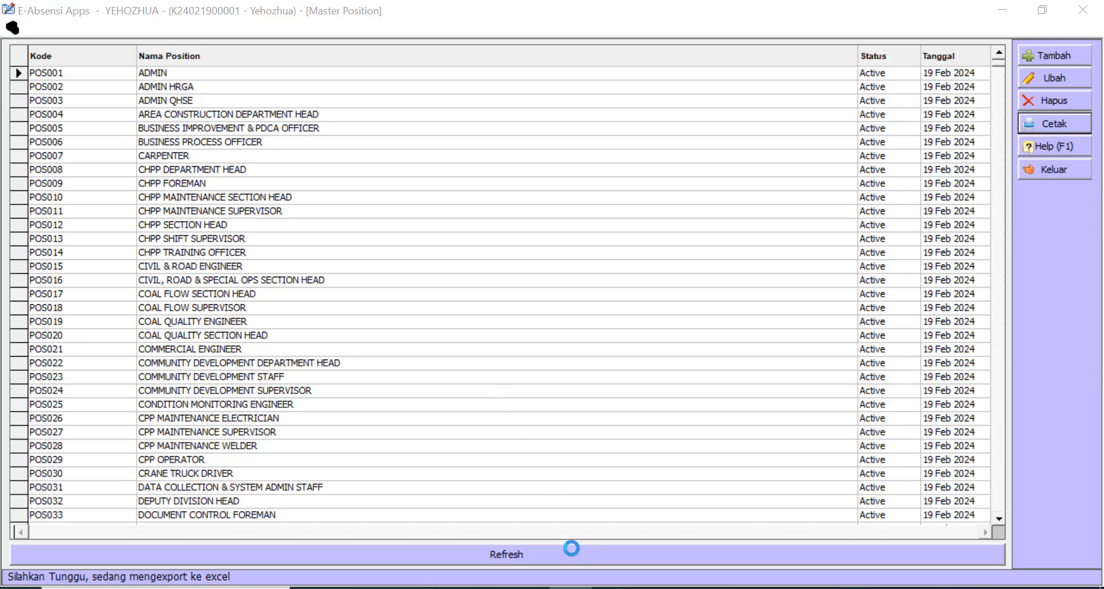
left_click(686, 383)
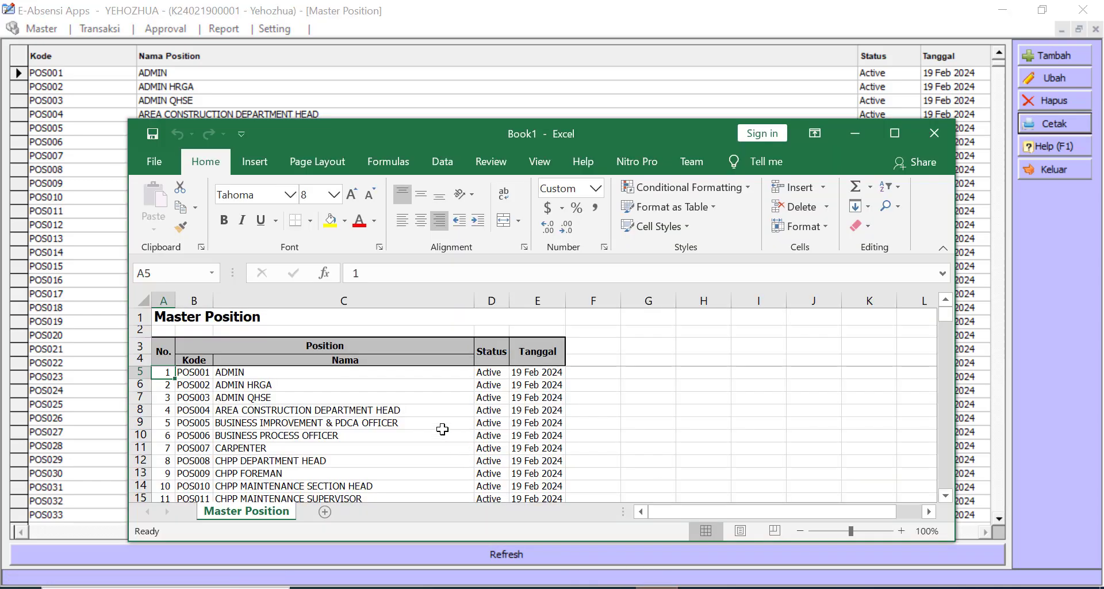
- Review the exported positions in Excel, then close the workbook and the position list
left_click(413, 401)
scroll(413, 411, "down", 4)
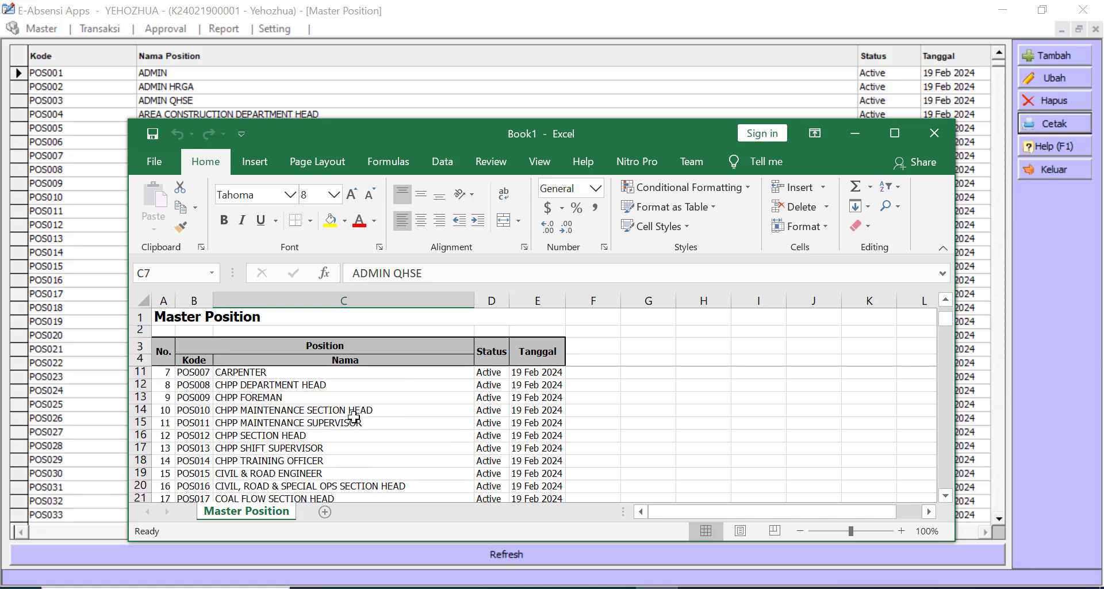
scroll(275, 418, "down", 7)
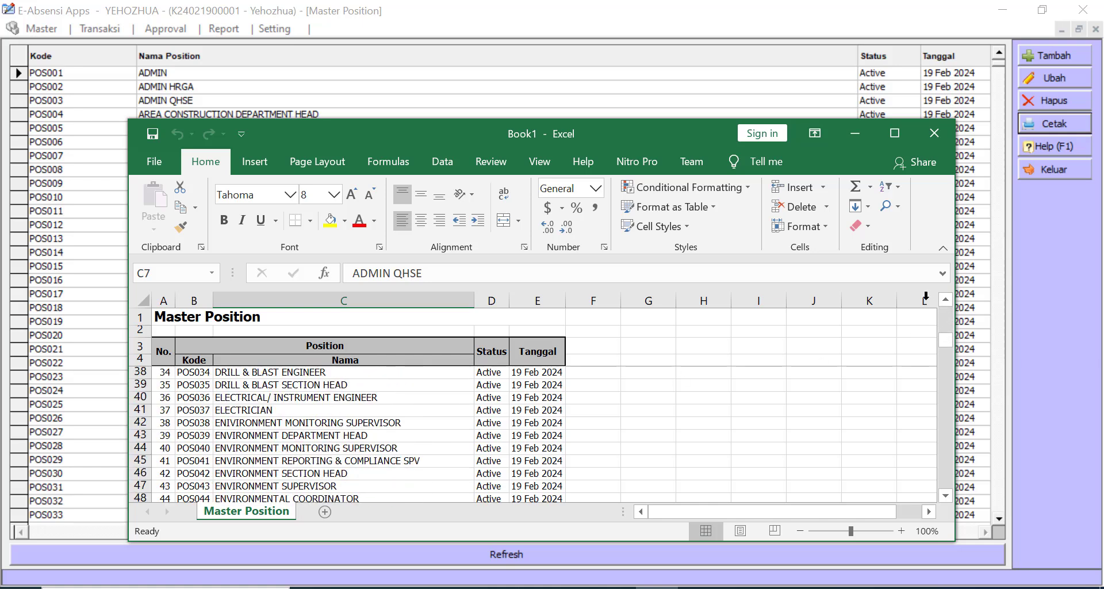
left_click(936, 133)
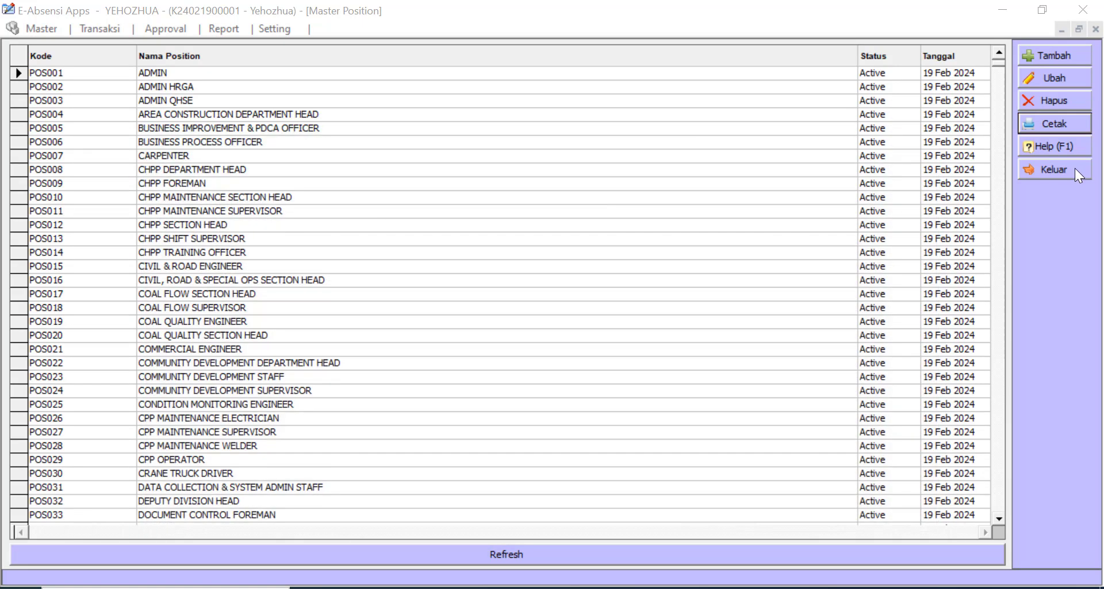
left_click(1075, 168)
left_click(23, 29)
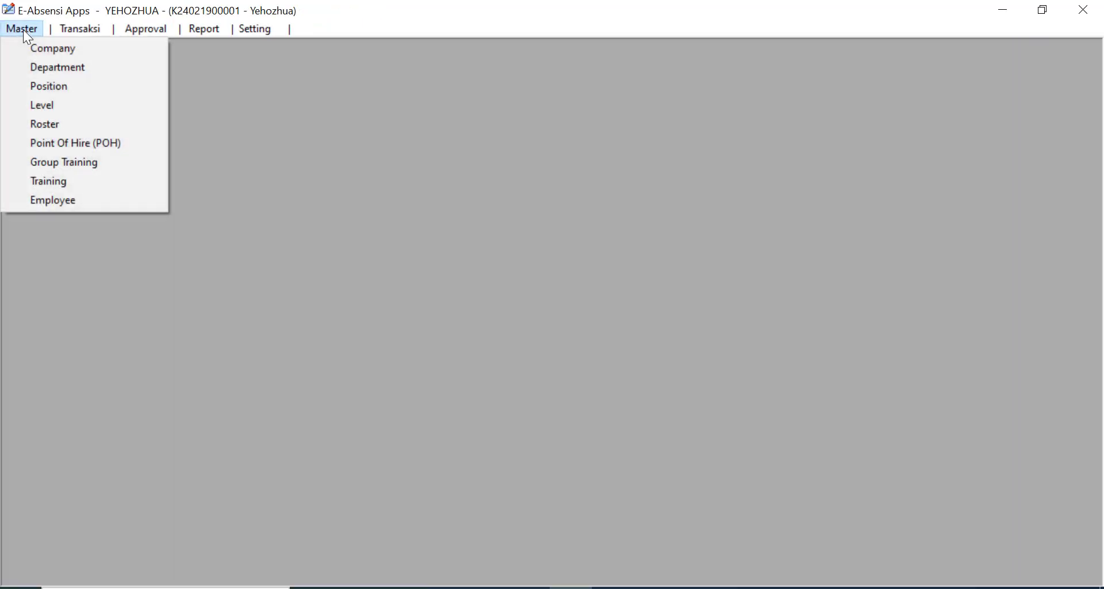
left_click(55, 106)
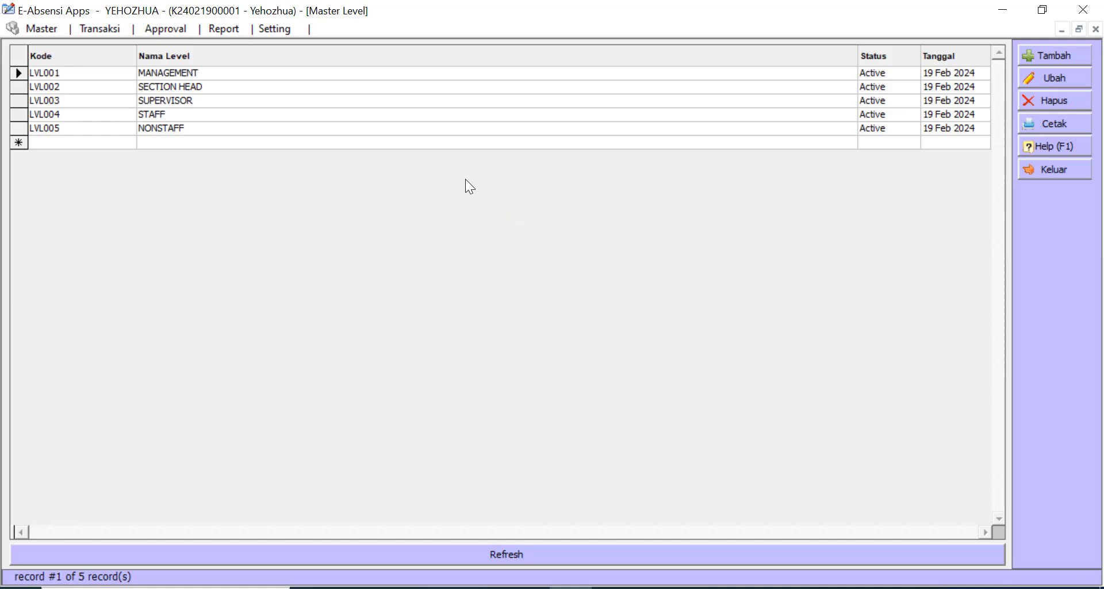
left_click(338, 128)
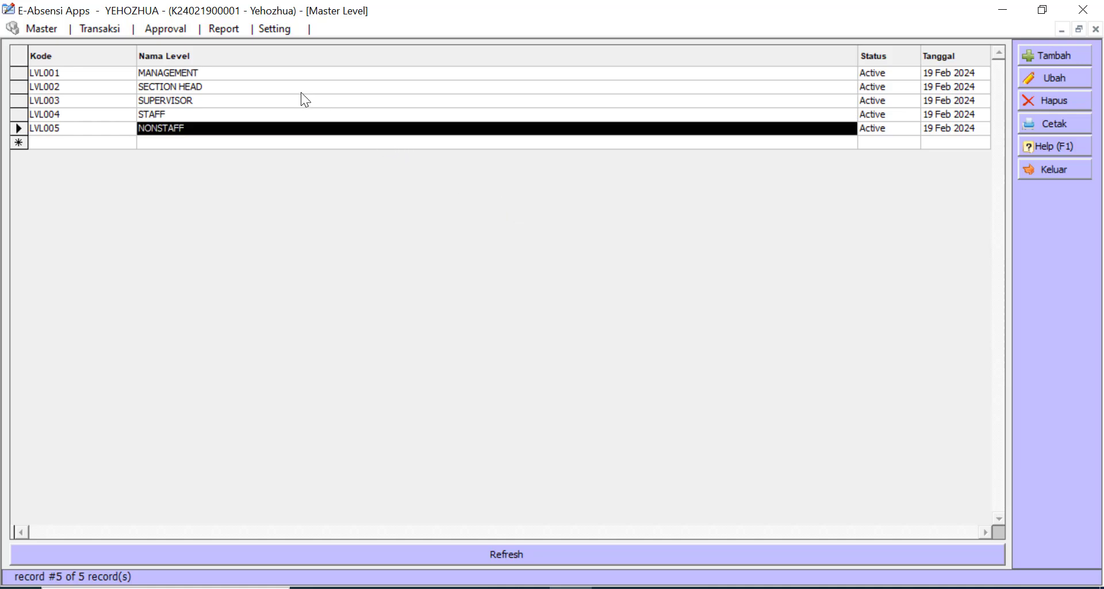
left_click(243, 74)
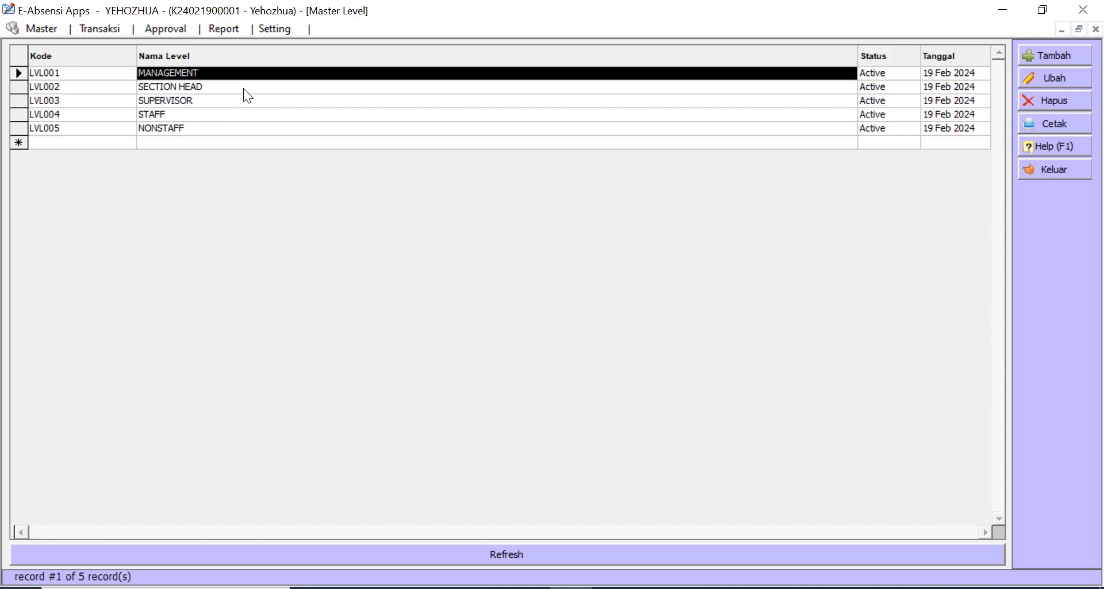
left_click(243, 88)
left_click(243, 101)
left_click(241, 114)
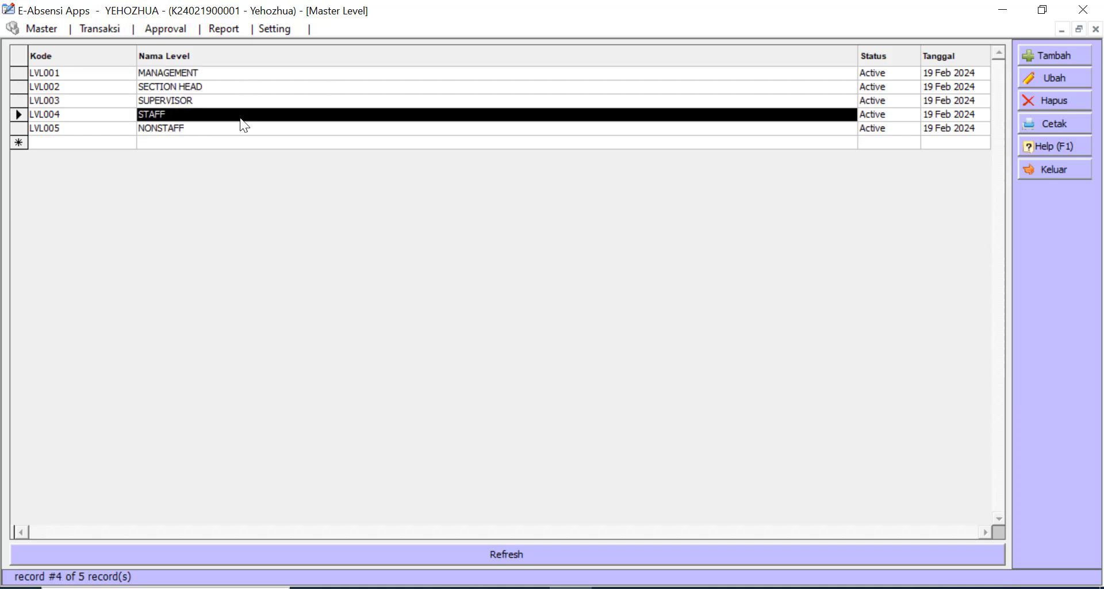
left_click(240, 132)
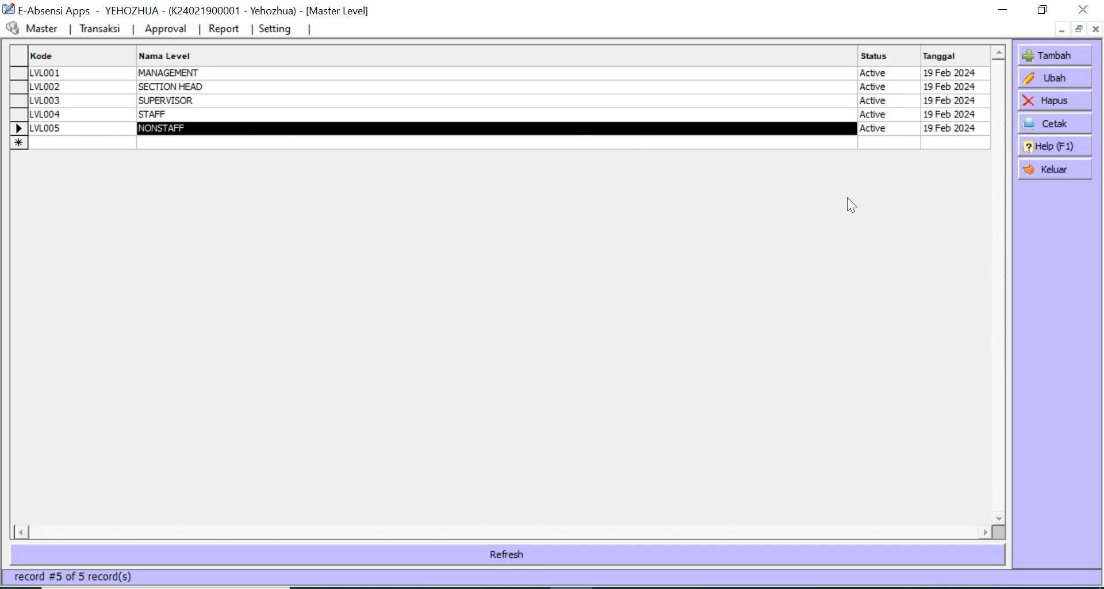
left_click(1073, 170)
left_click(22, 28)
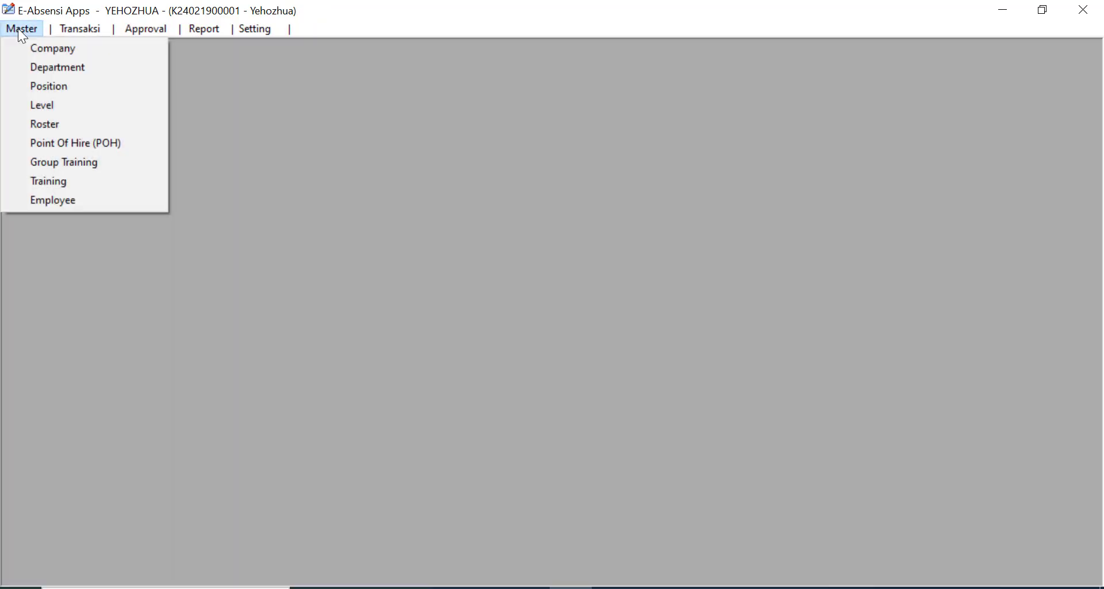
- Open the Master Roster list and select the 5W-2W and 8W-2W rosters
left_click(44, 123)
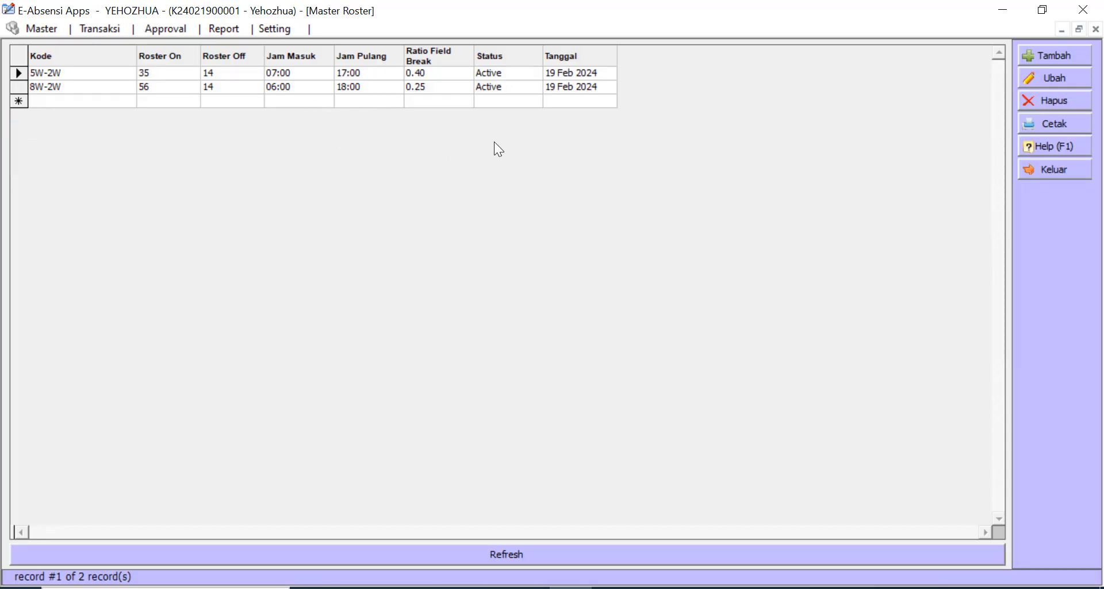
left_click(61, 73)
left_click(66, 87)
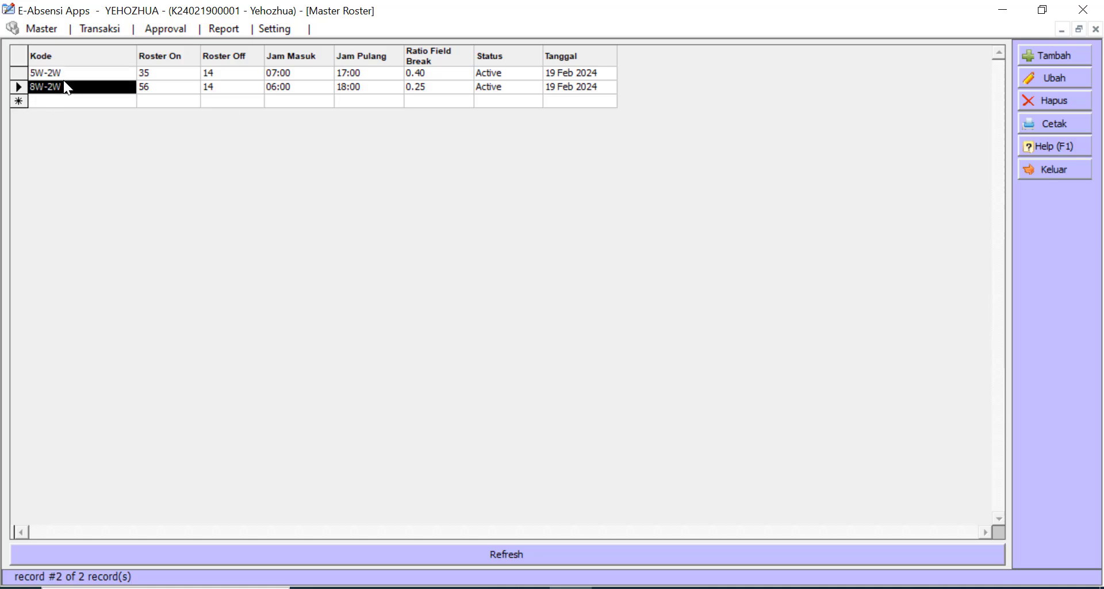
left_click(52, 76)
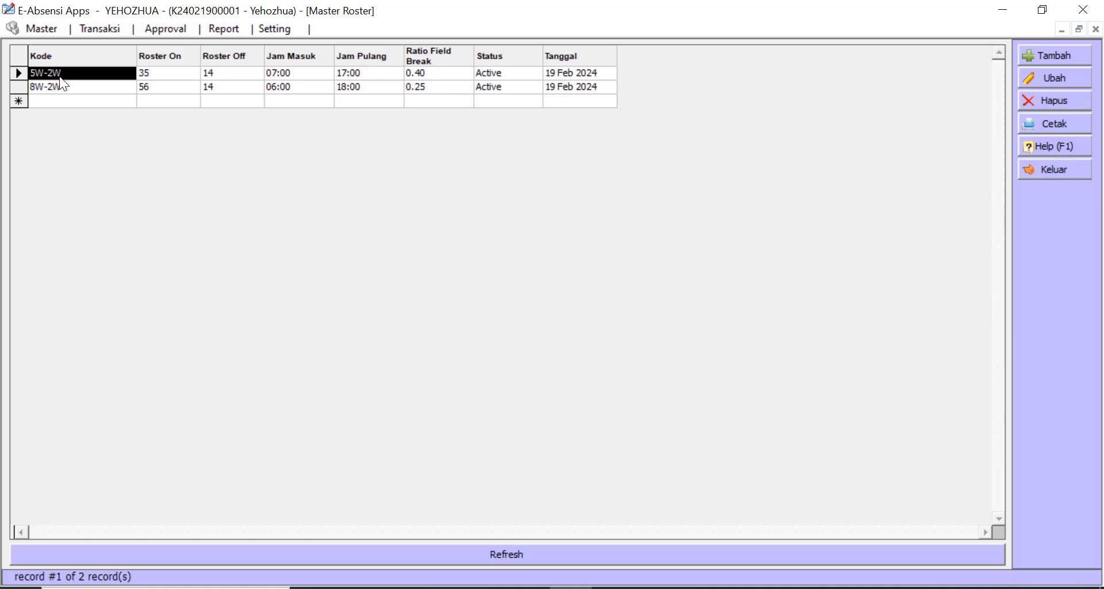
- Review roster 5W-2W: 35 days on, 14 off, 07:00–17:00, break ratio 0.40
left_click(159, 73)
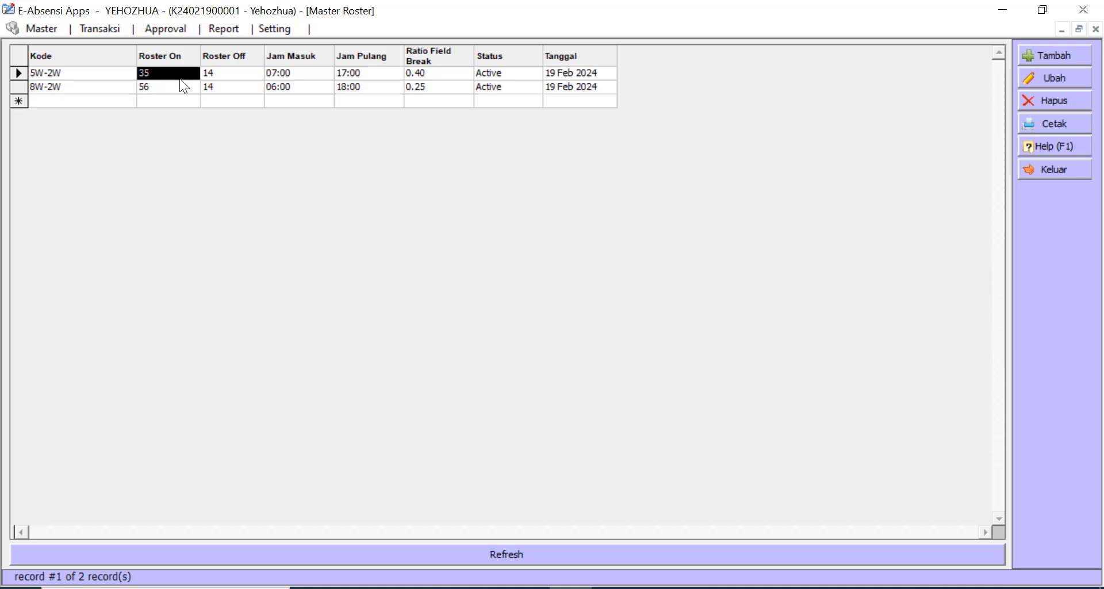
left_click(234, 72)
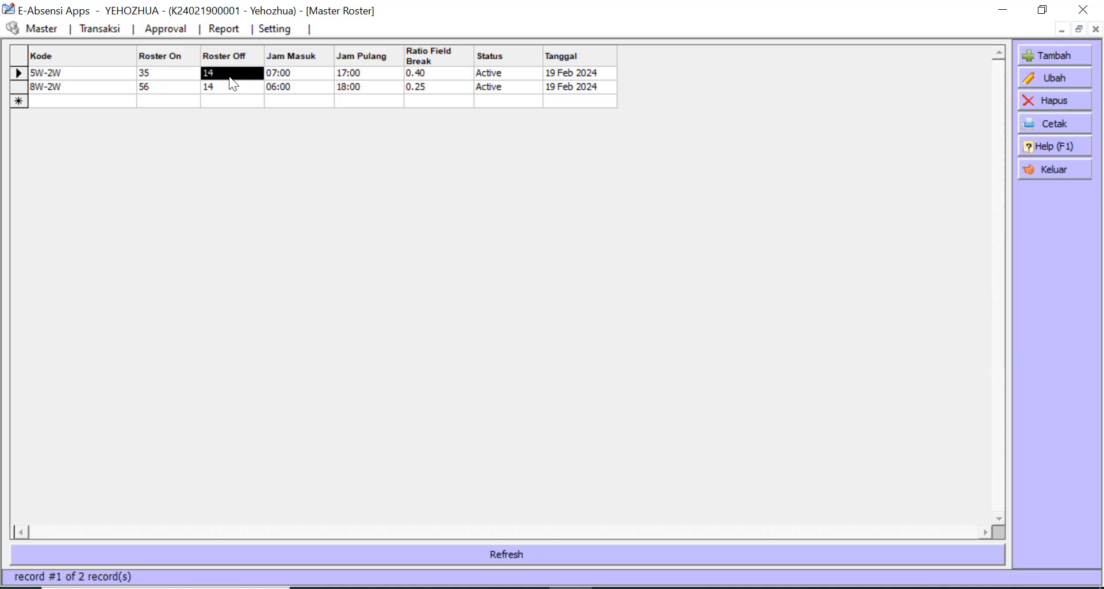
left_click(303, 77)
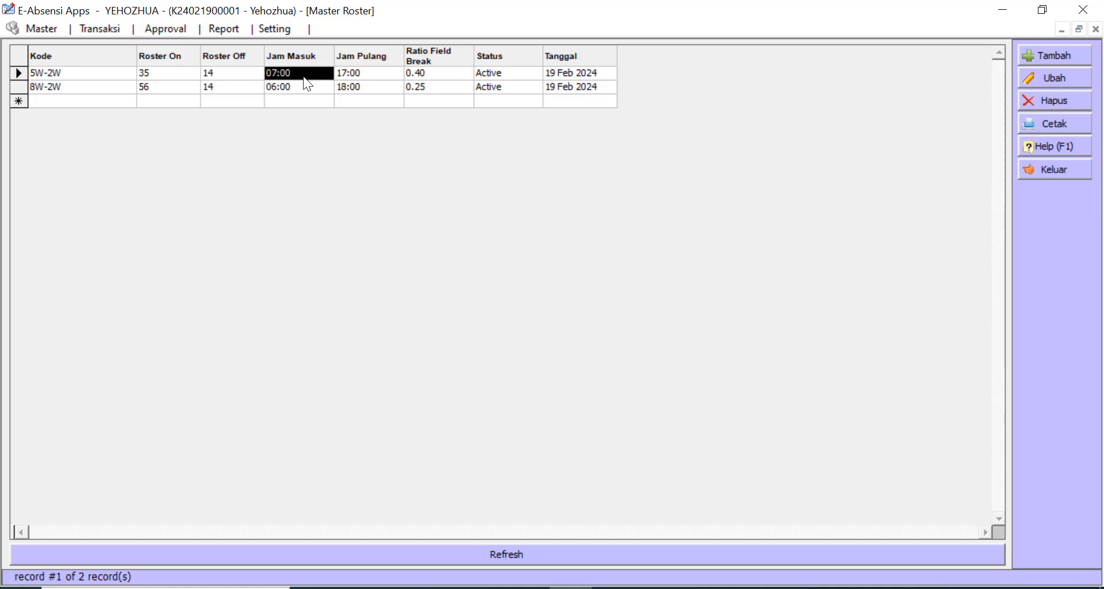
left_click(360, 73)
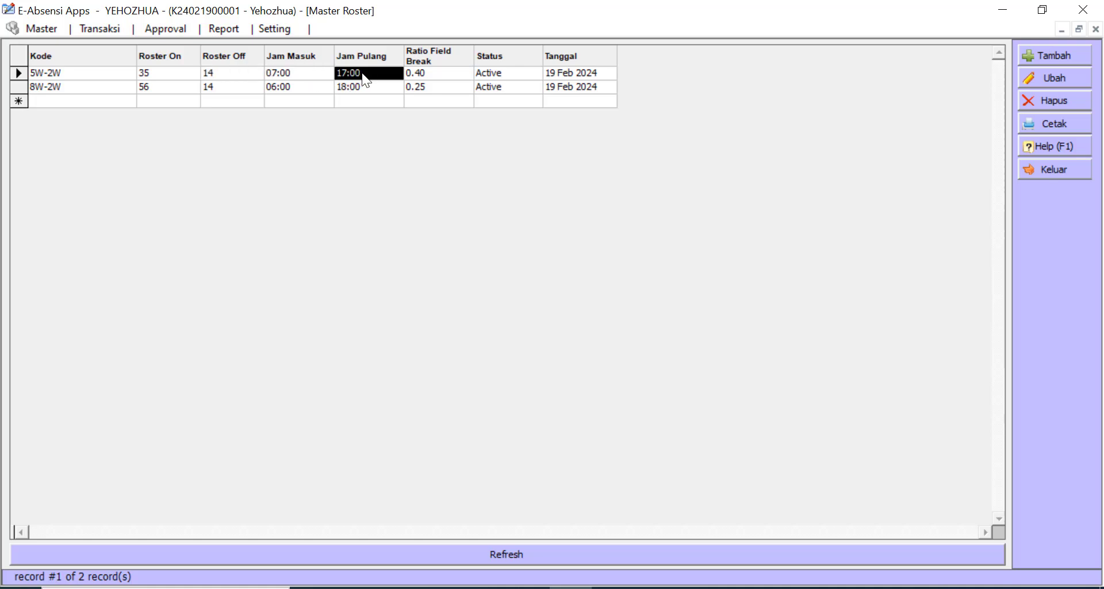
left_click(445, 74)
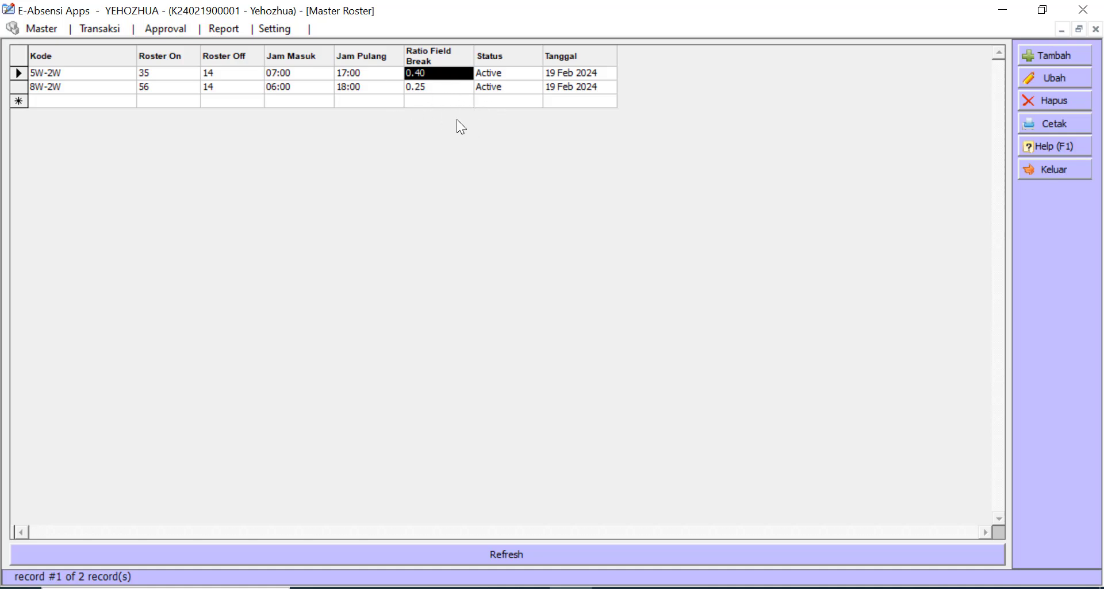
- Review roster 8W-2W: off days, 06:00–18:00 hours, field break ratio 0.25
left_click(427, 87)
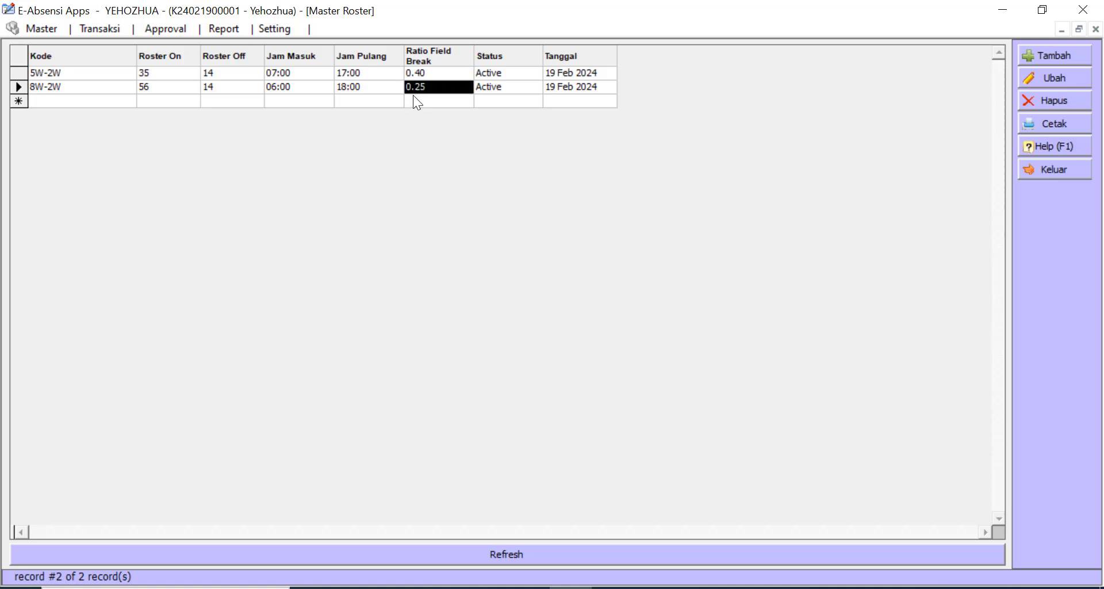
left_click(64, 89)
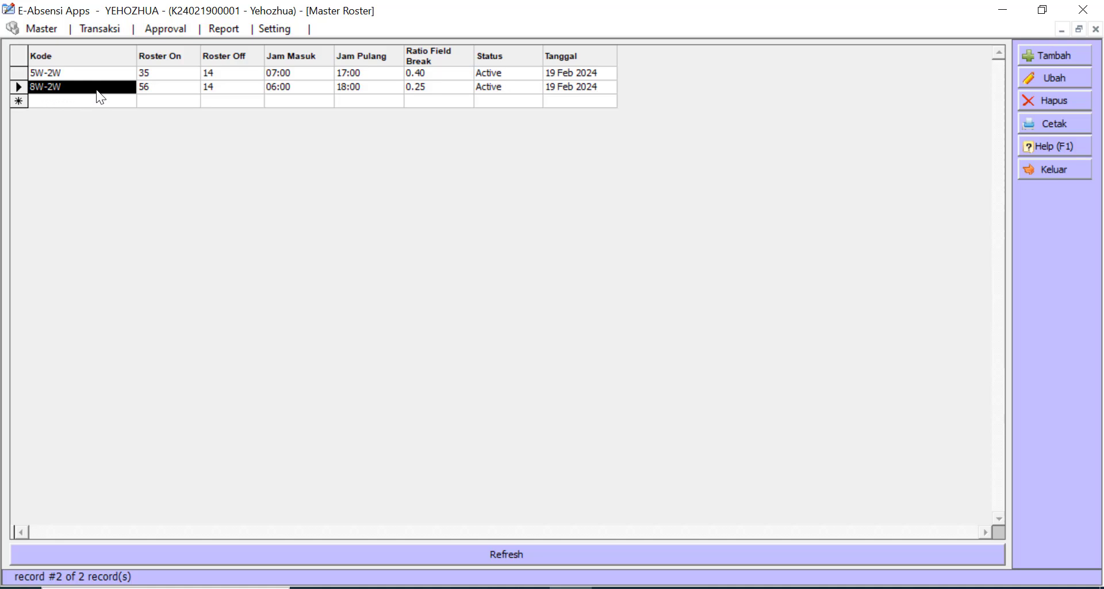
left_click(237, 86)
left_click(288, 87)
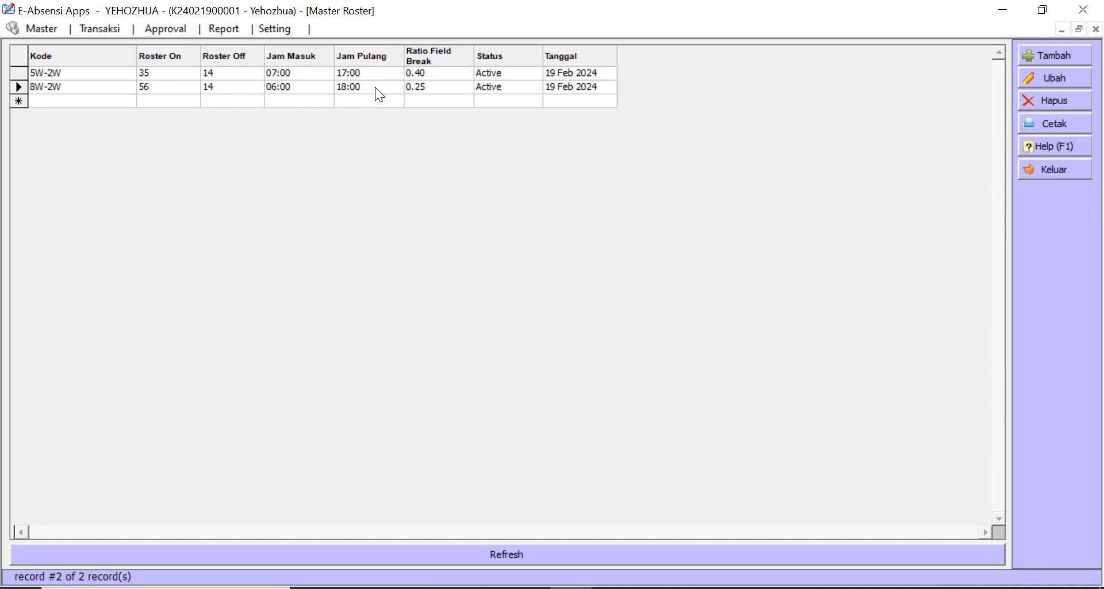
left_click(375, 87)
left_click(454, 88)
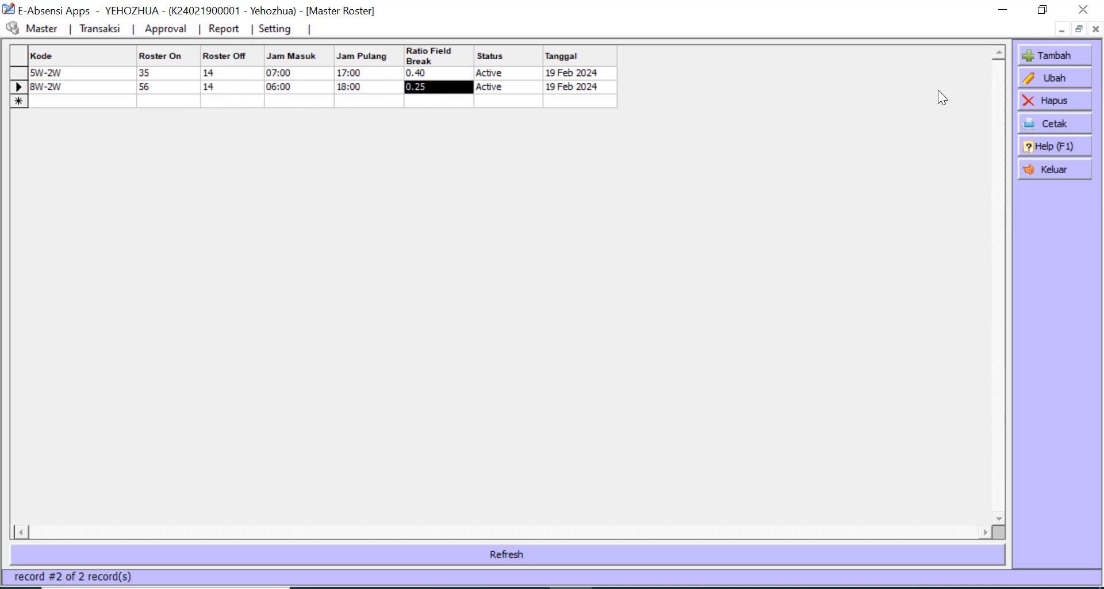
- Start a new roster, look over its Roster ON, Roster OFF and 0.00 ratio fields, then discard it unsaved
left_click(1057, 56)
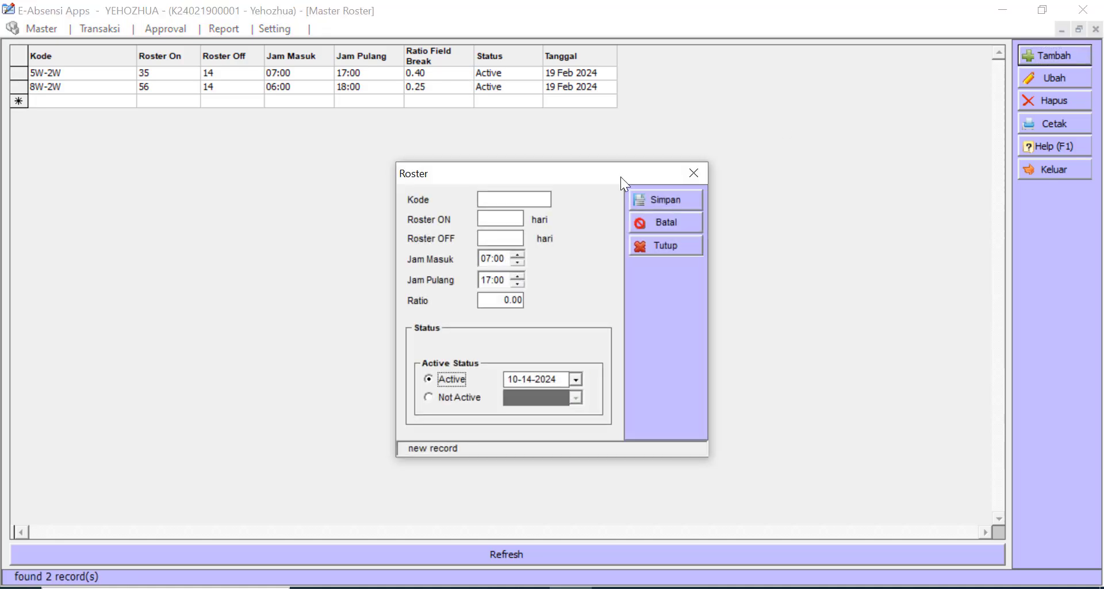
left_click(497, 220)
left_click(492, 235)
left_click(497, 300)
left_click_drag(492, 300, 535, 300)
left_click(683, 243)
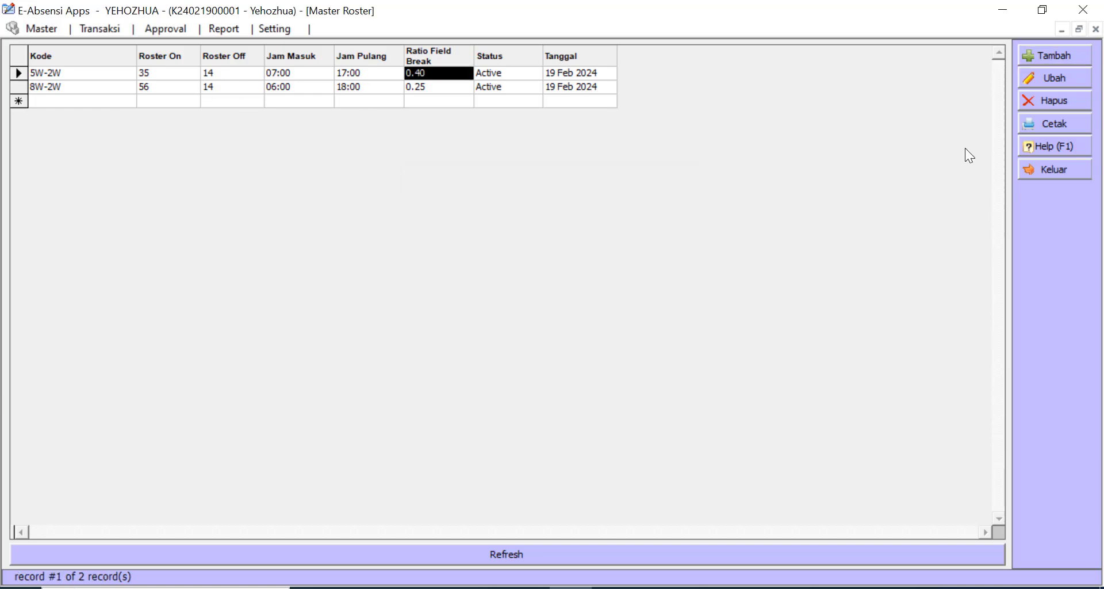
- Open the Point Of Hire list and browse the Kediri, Surabaya, Jakarta and Madiun entries
left_click(17, 28)
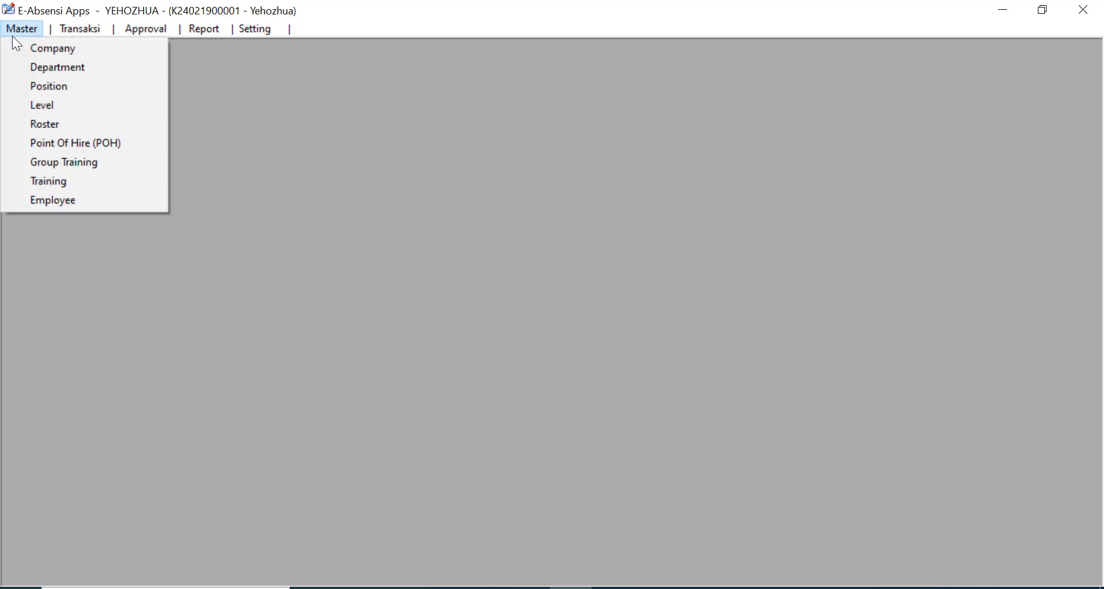
left_click(76, 145)
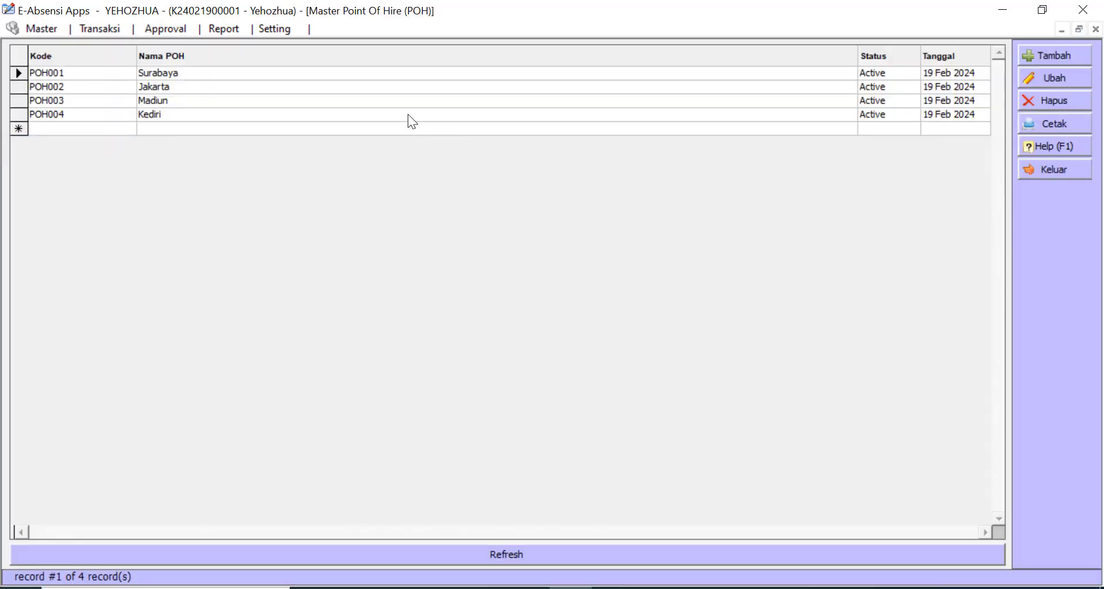
left_click(408, 114)
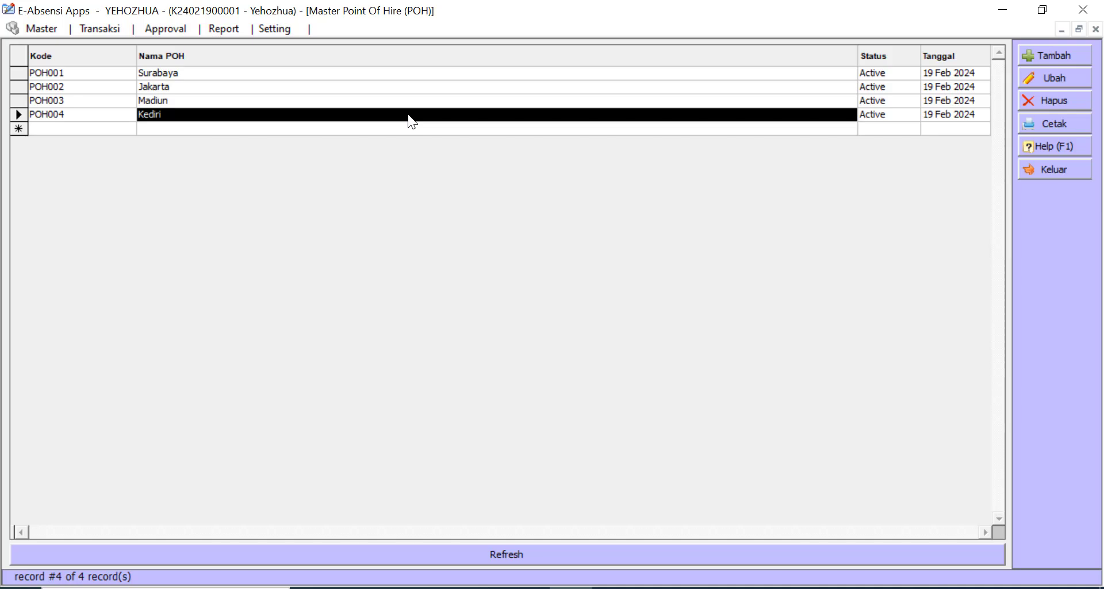
left_click(418, 75)
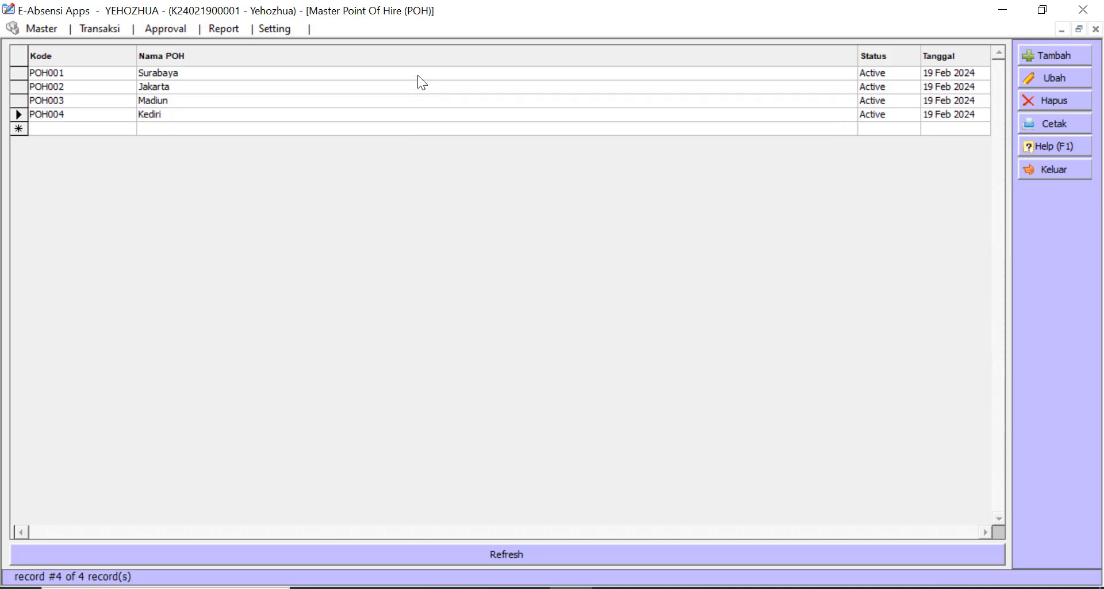
left_click(418, 86)
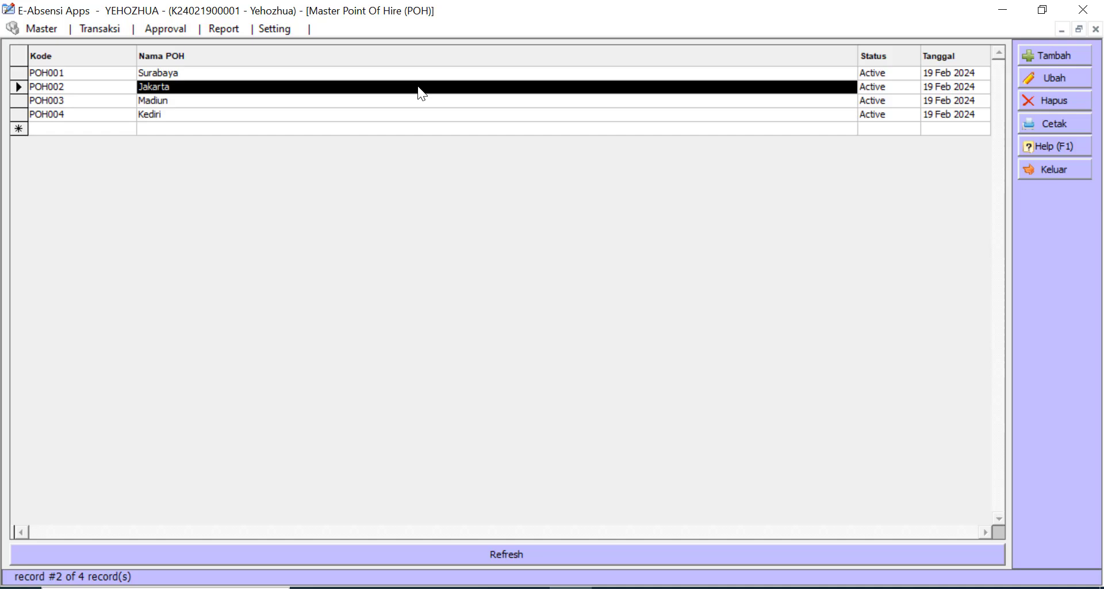
left_click(418, 104)
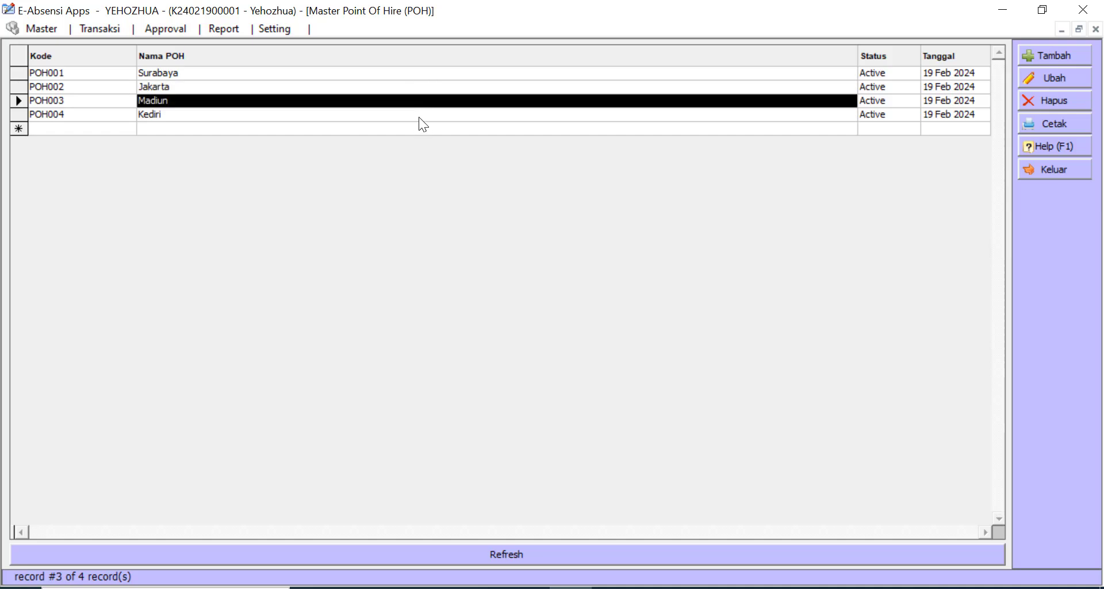
left_click(419, 117)
left_click(419, 103)
left_click(421, 87)
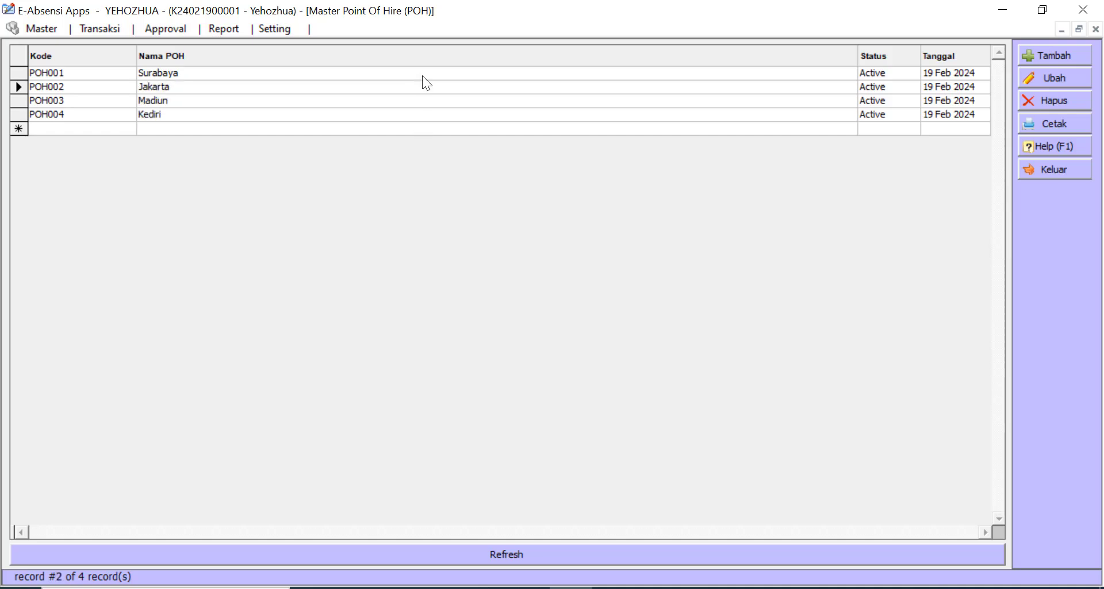
left_click(422, 75)
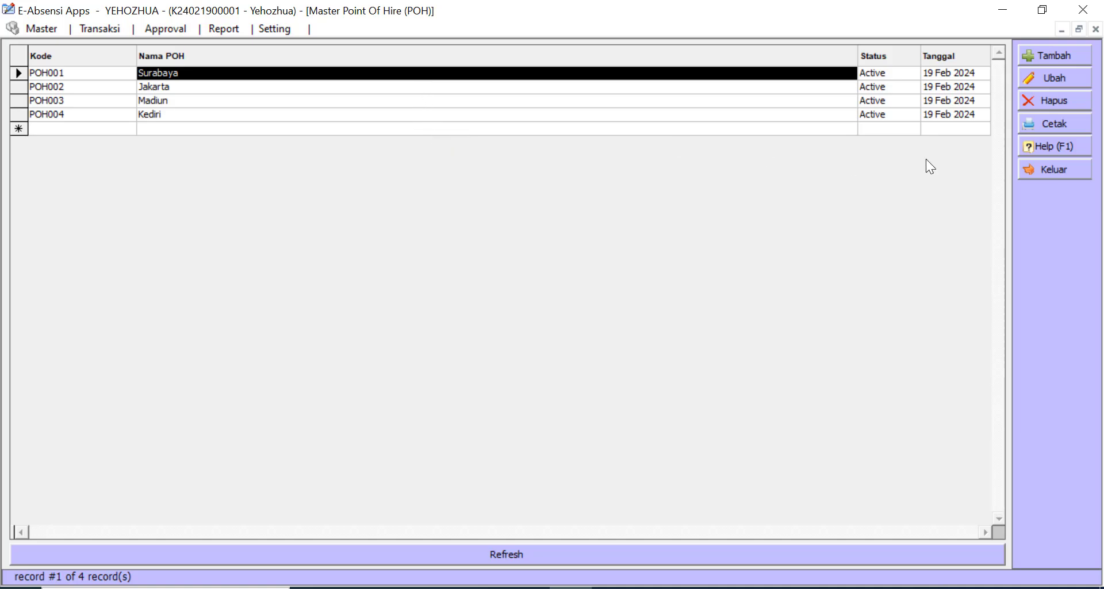
- Close the Point Of Hire list and open the Master Group Training list
left_click(1057, 170)
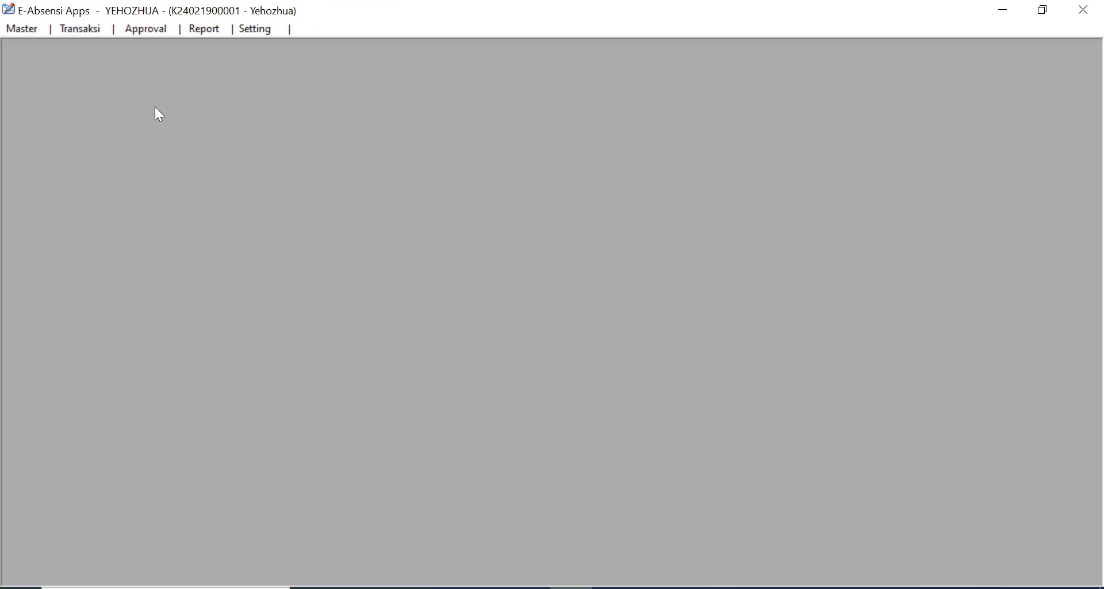
left_click(10, 31)
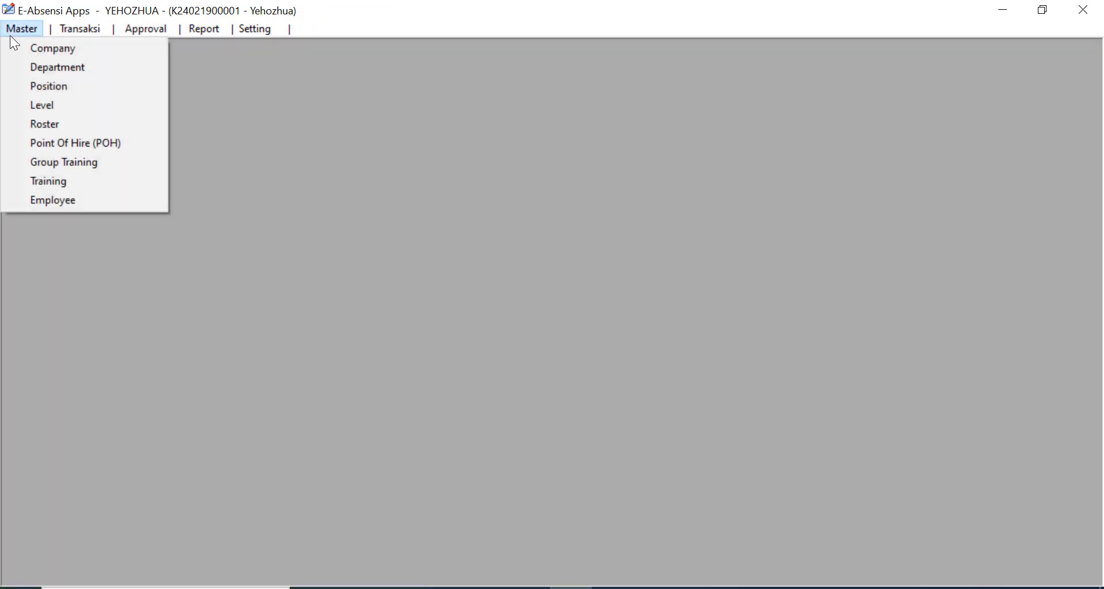
left_click(60, 163)
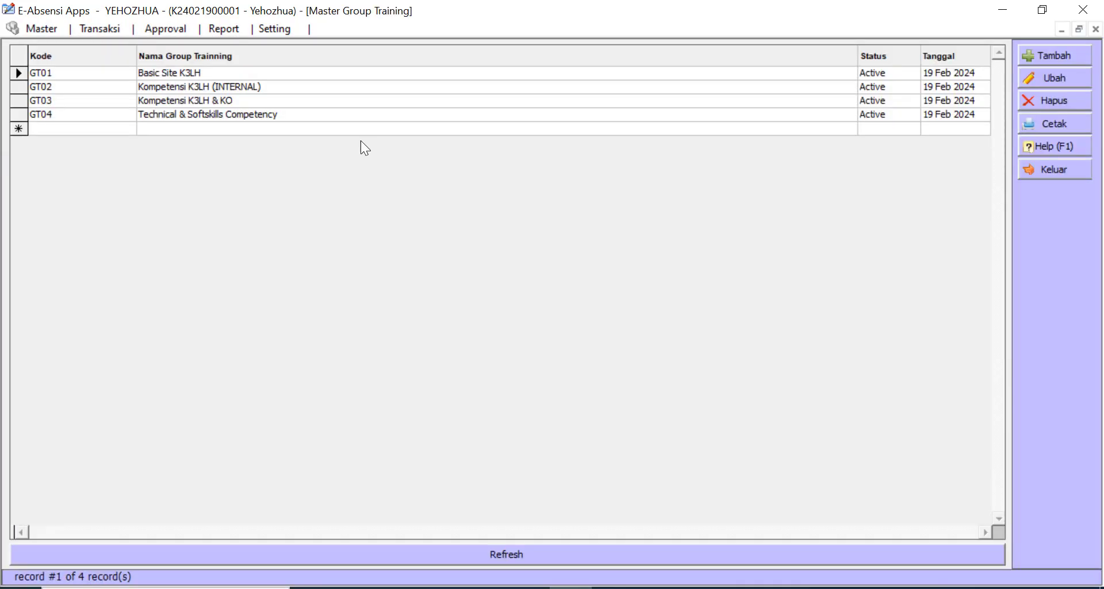
- Browse training groups GT01 through GT04, then close the Group Training list
left_click(211, 75)
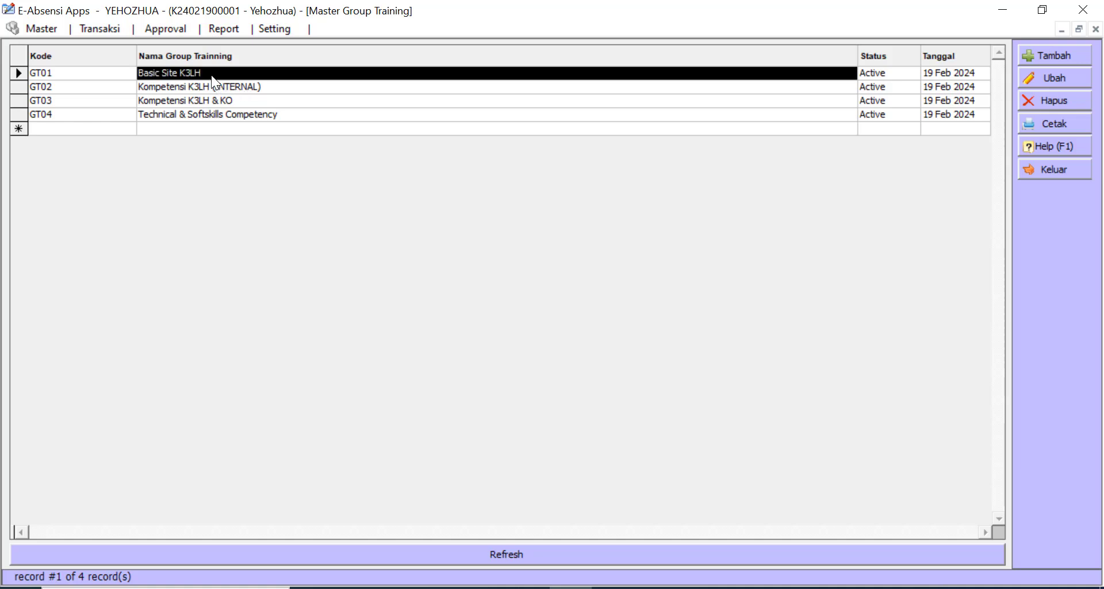
left_click(211, 85)
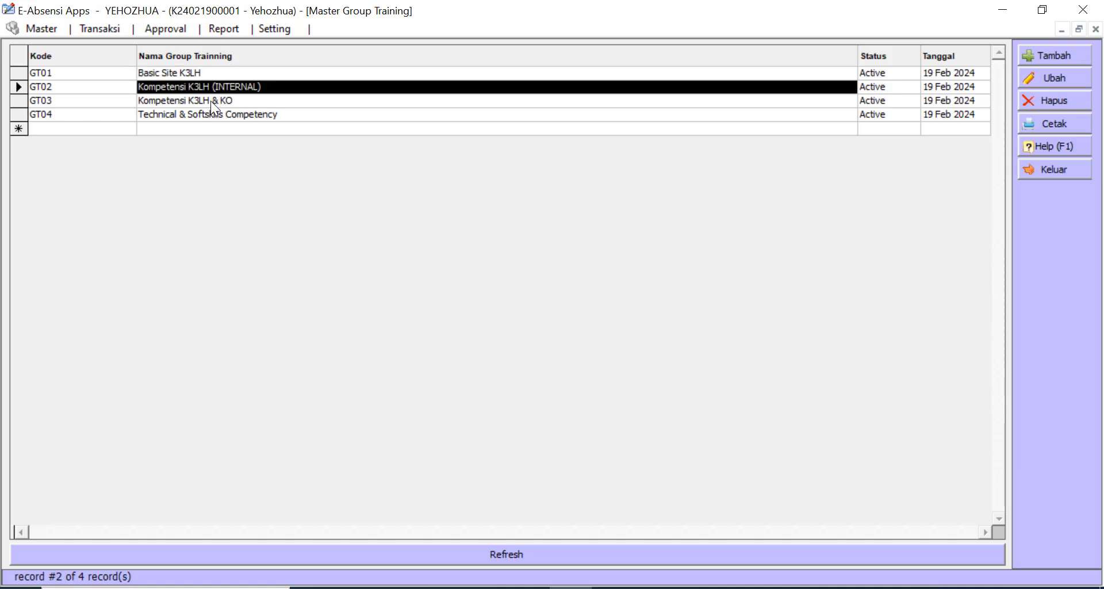
left_click(210, 101)
left_click(209, 114)
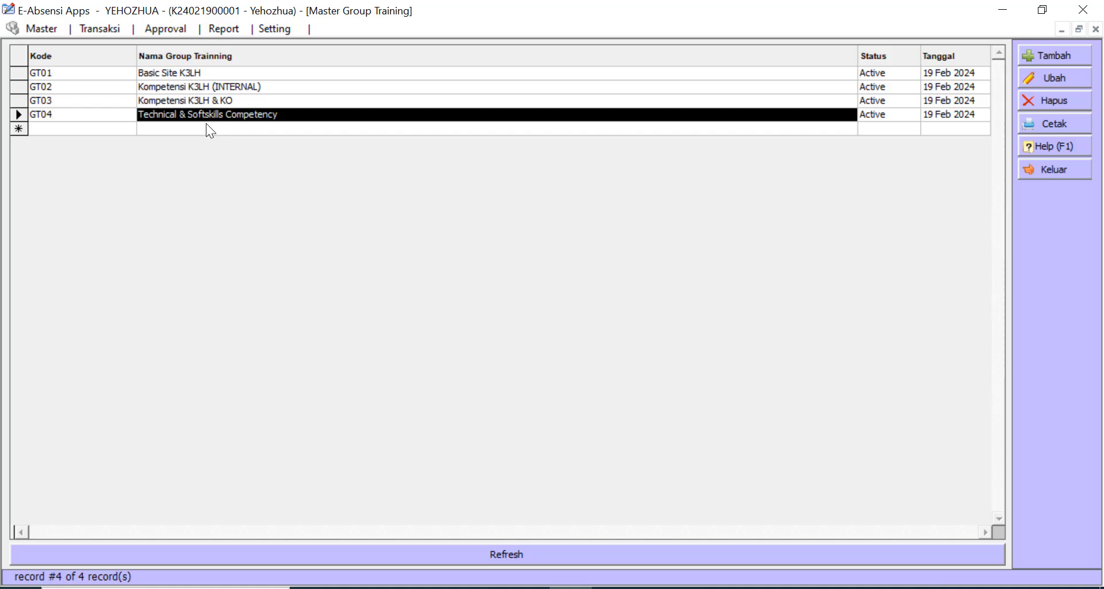
left_click(206, 124)
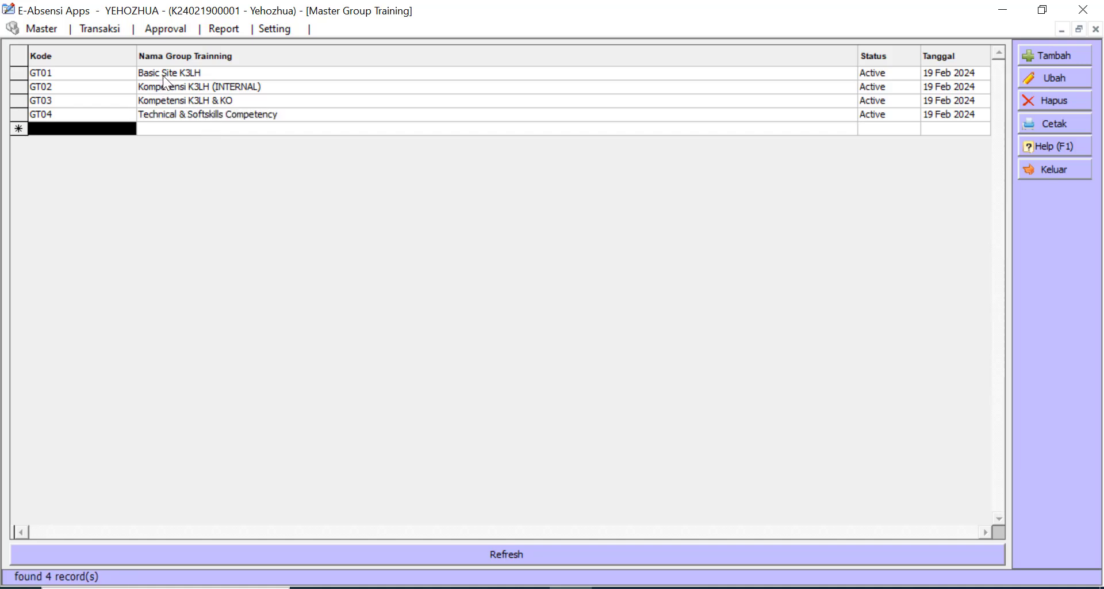
left_click(217, 73)
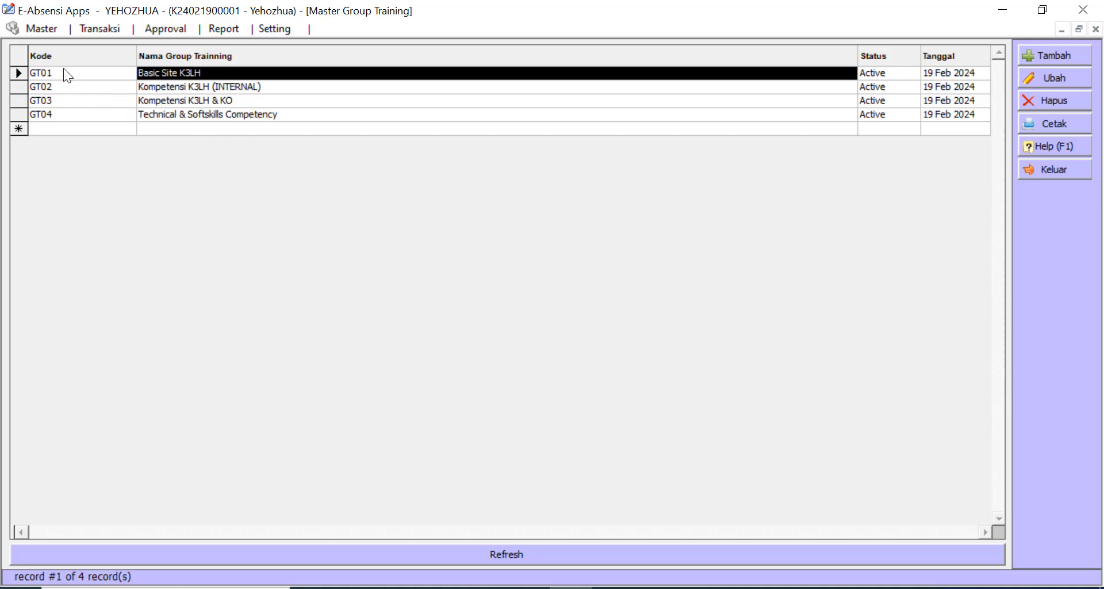
left_click(1056, 166)
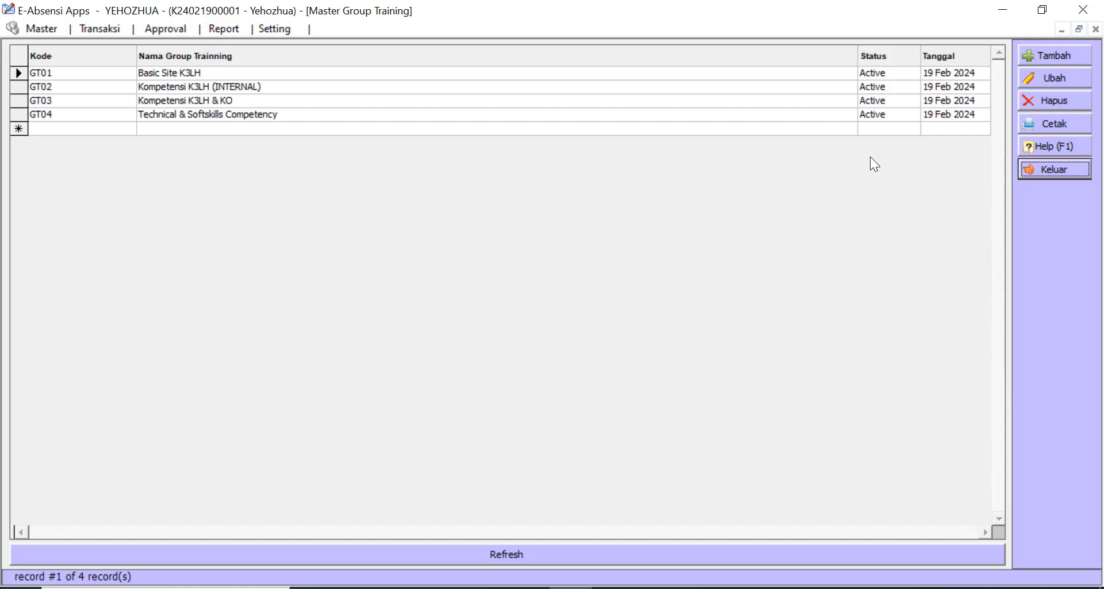
left_click(1050, 167)
- Open the Master Training list and inspect the TN001 HSE Induction and TN002 records
left_click(20, 33)
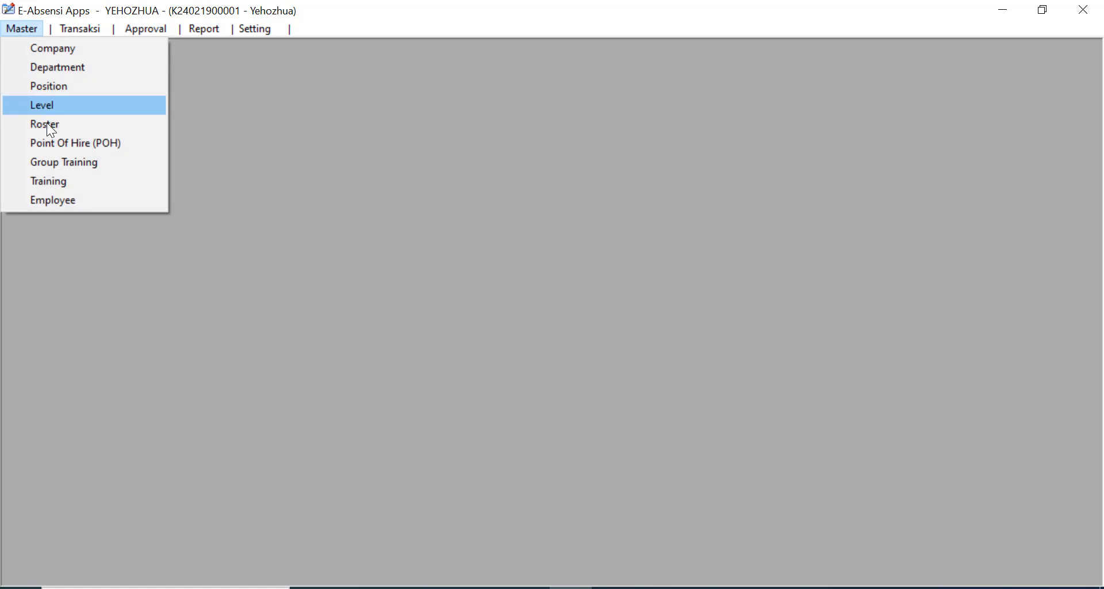
left_click(67, 183)
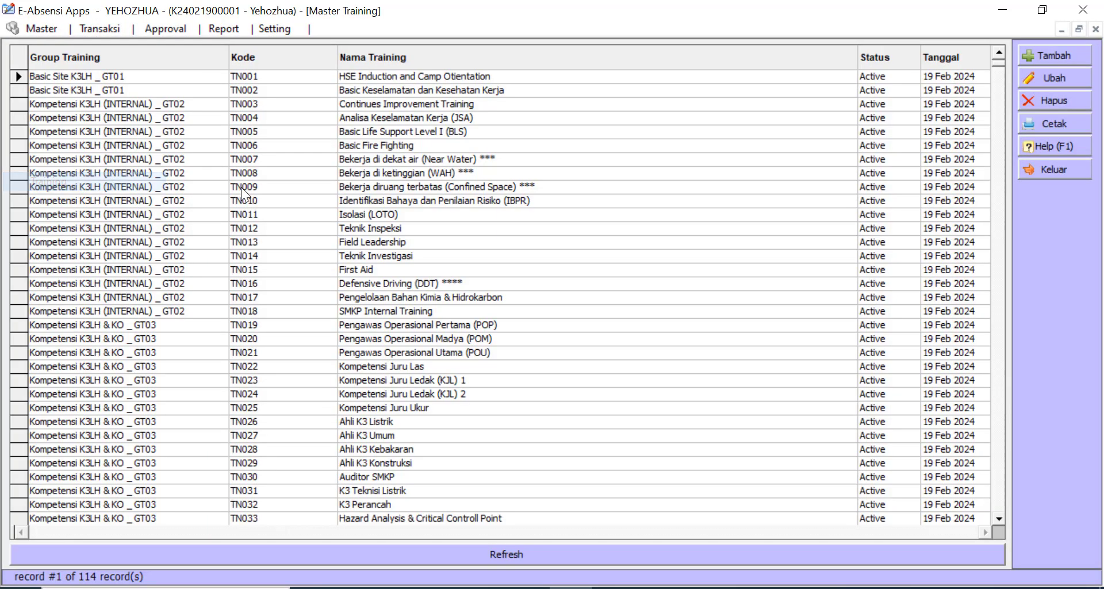
left_click(171, 161)
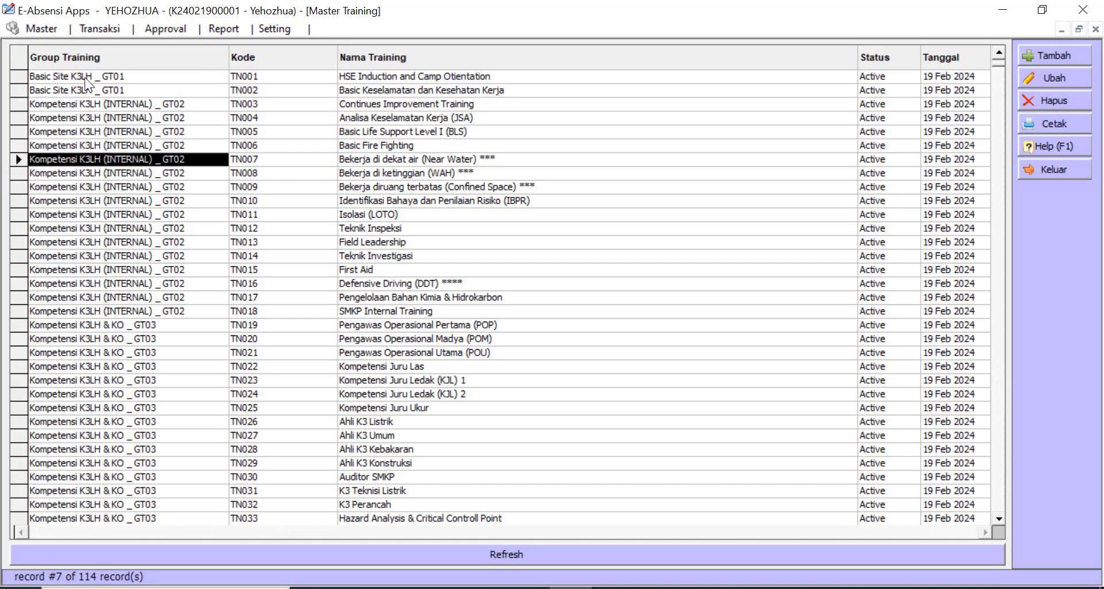
left_click(85, 77)
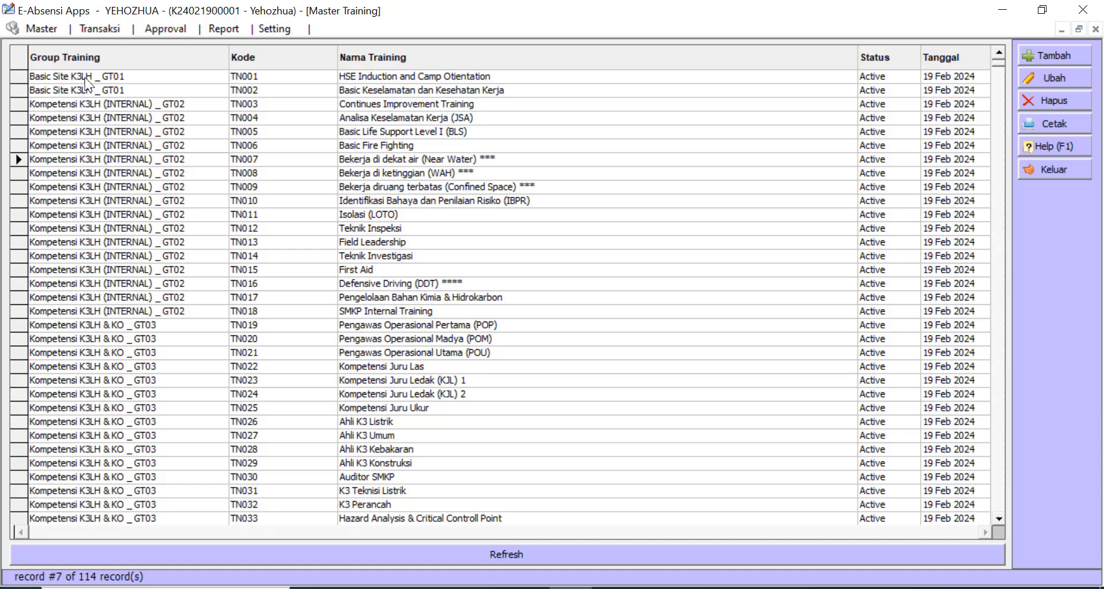
left_click(284, 82)
left_click(393, 78)
left_click(295, 77)
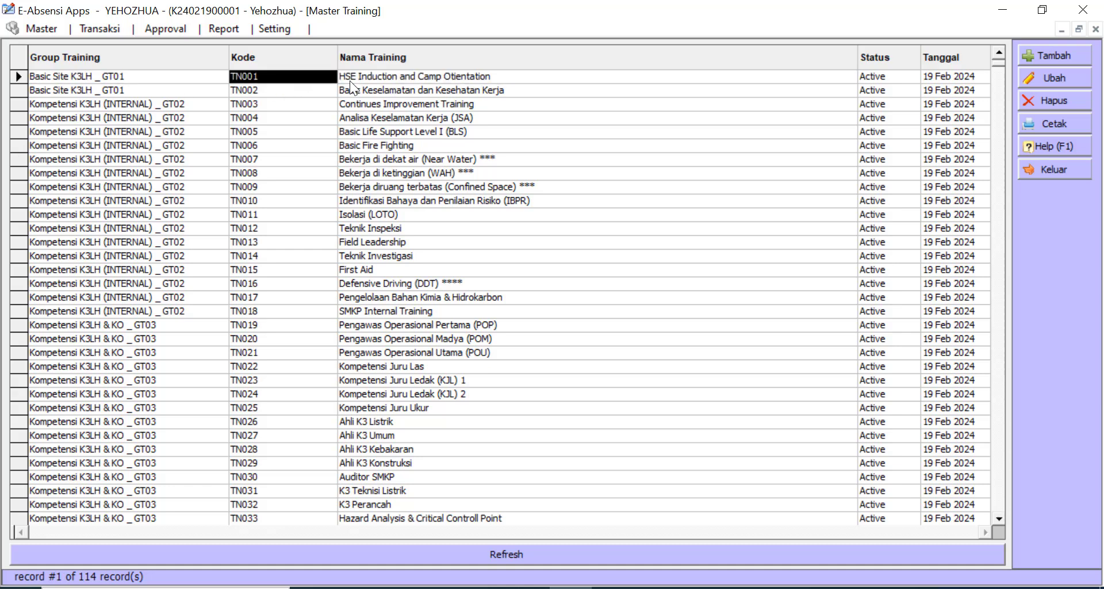
left_click(374, 80)
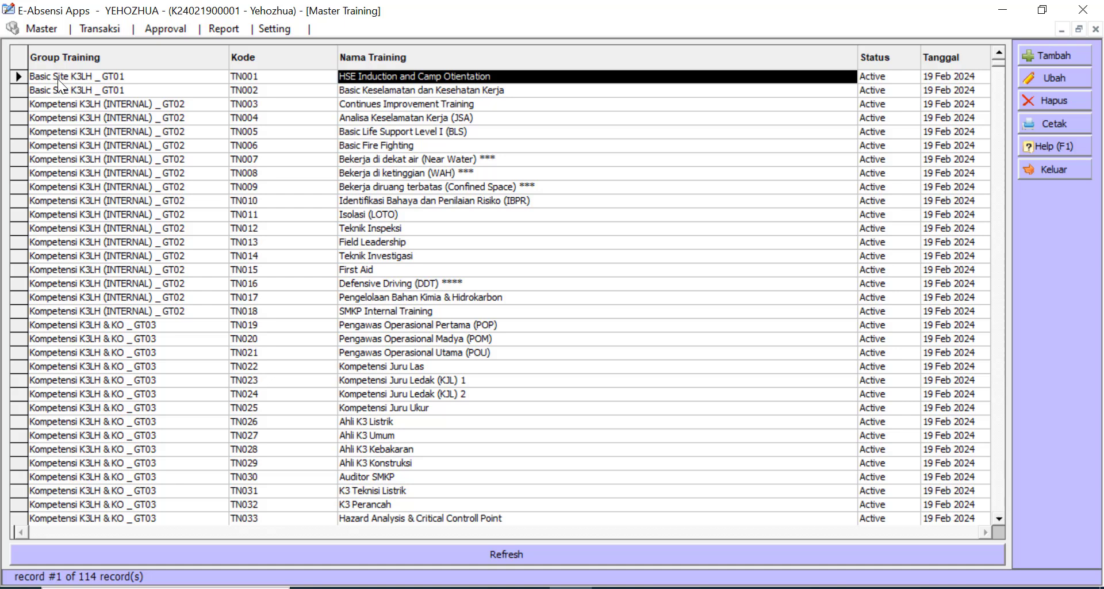
left_click(92, 78)
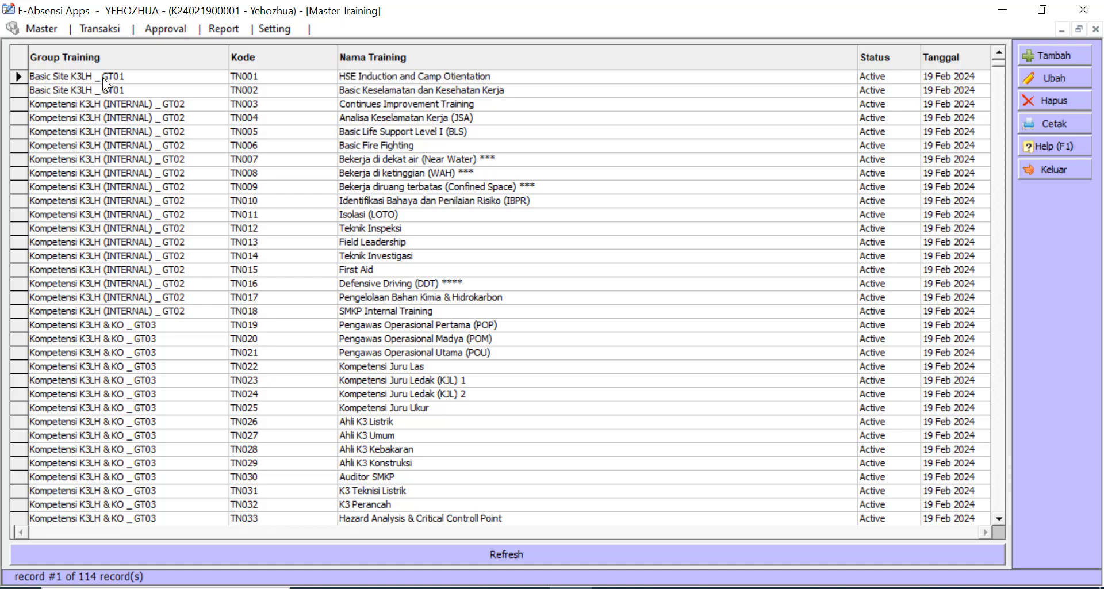
left_click(371, 77)
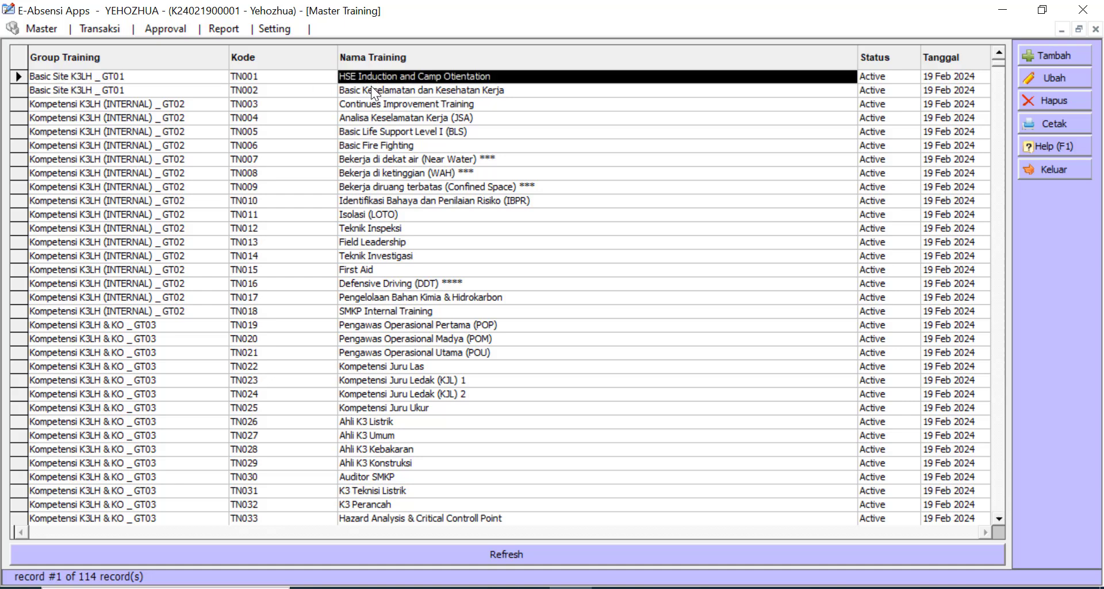
left_click(372, 87)
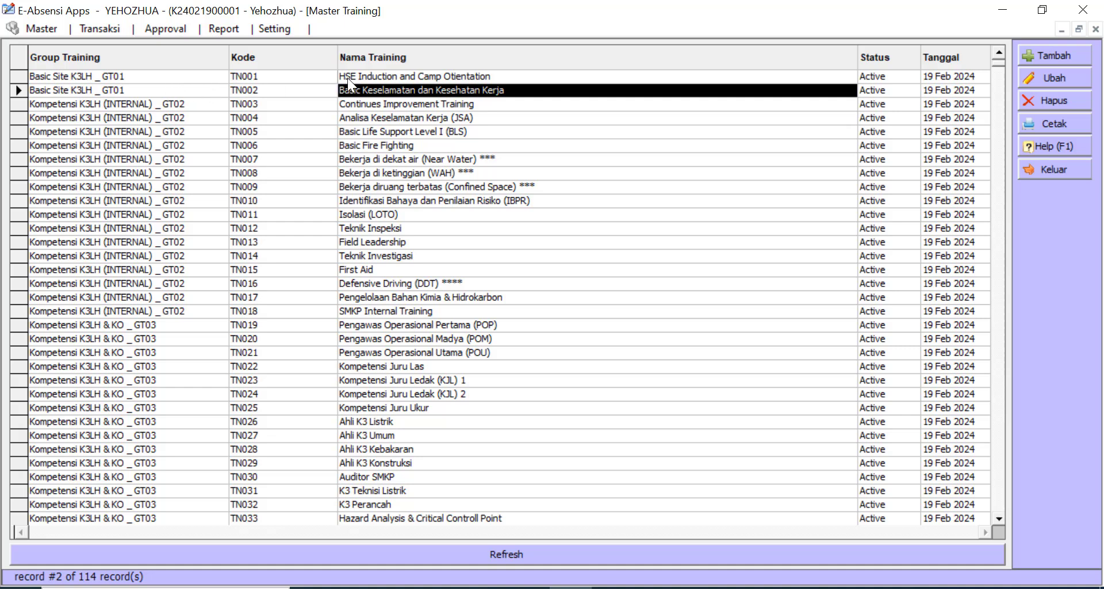
left_click(374, 76)
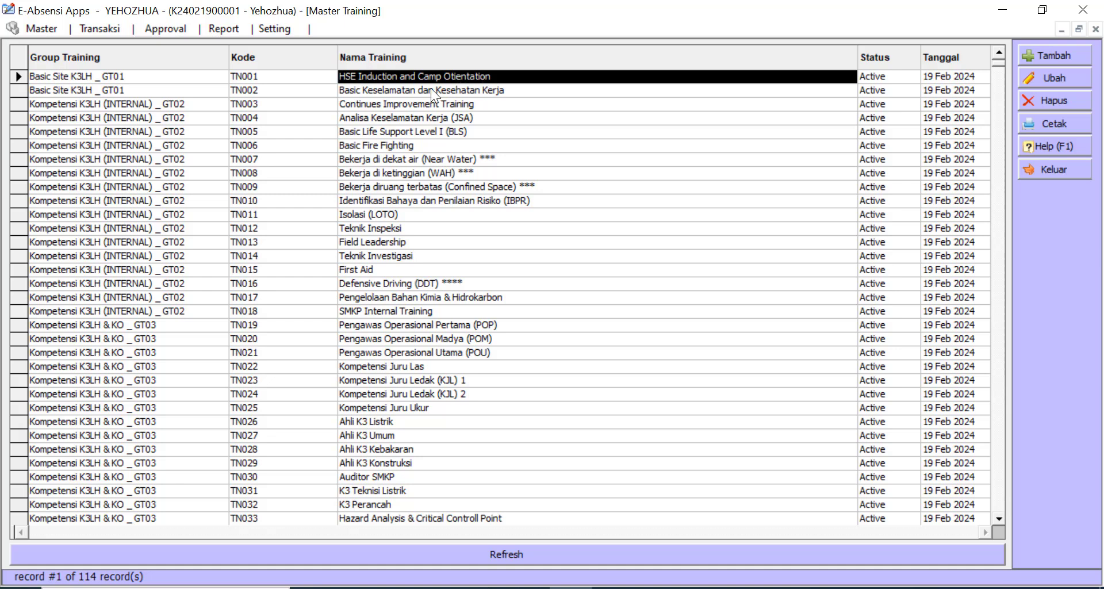
- Browse TN003 to TN005 and Investigasi Kecelakaan (BNSP), then close the training list
left_click(480, 90)
left_click(79, 112)
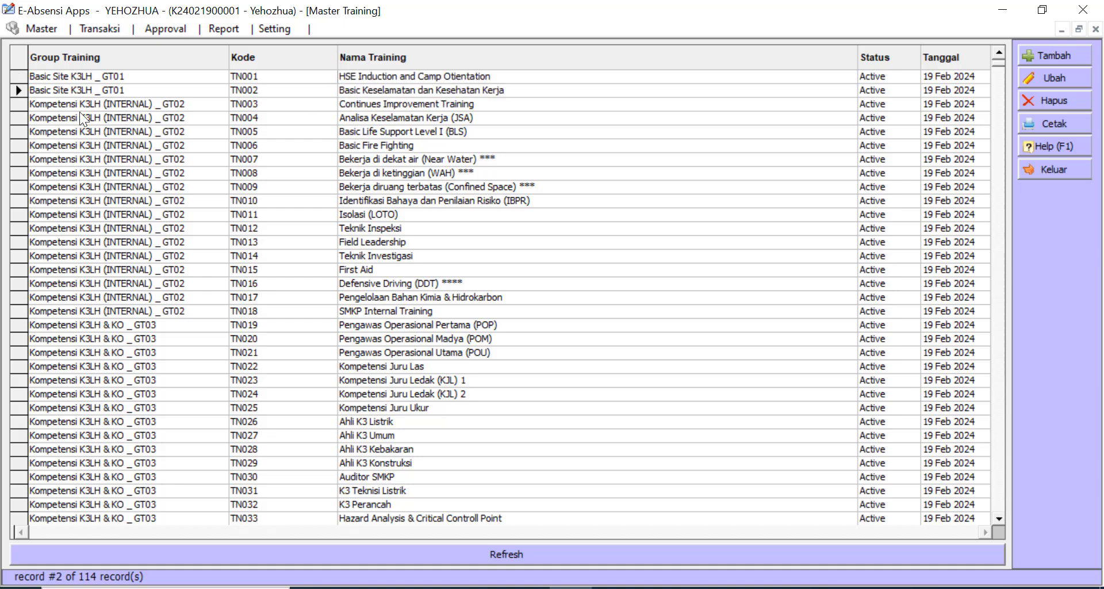
left_click(91, 107)
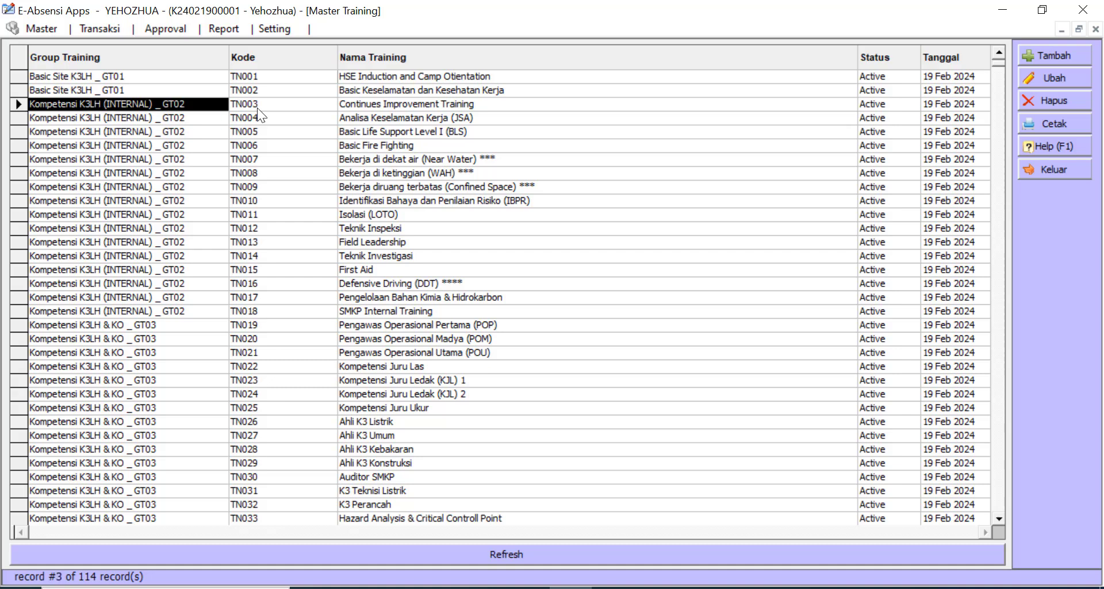
left_click(375, 103)
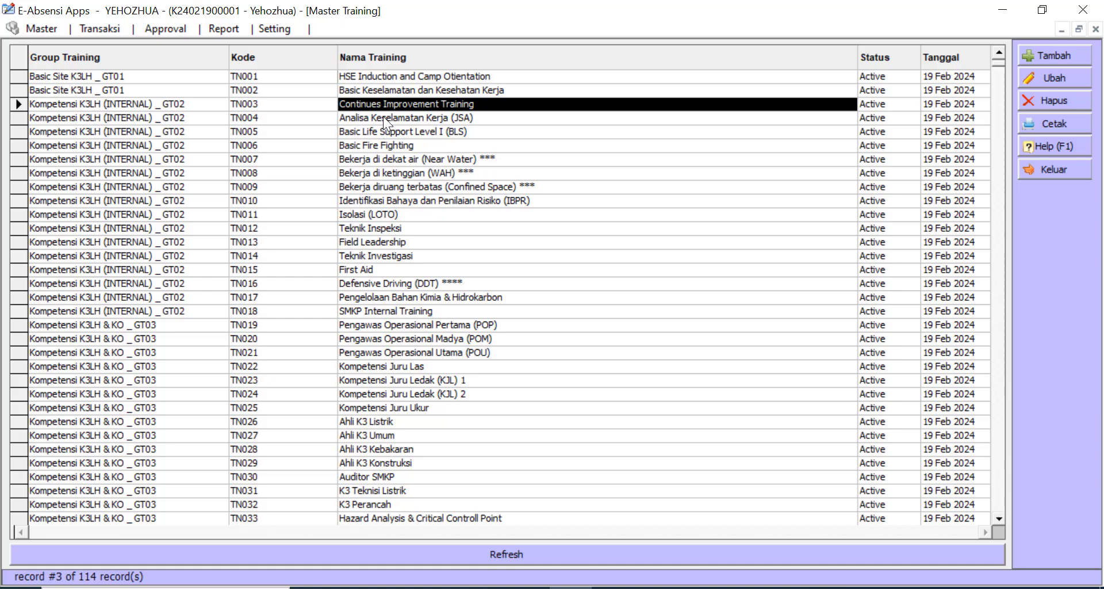
left_click(383, 116)
left_click(371, 132)
left_click(372, 144)
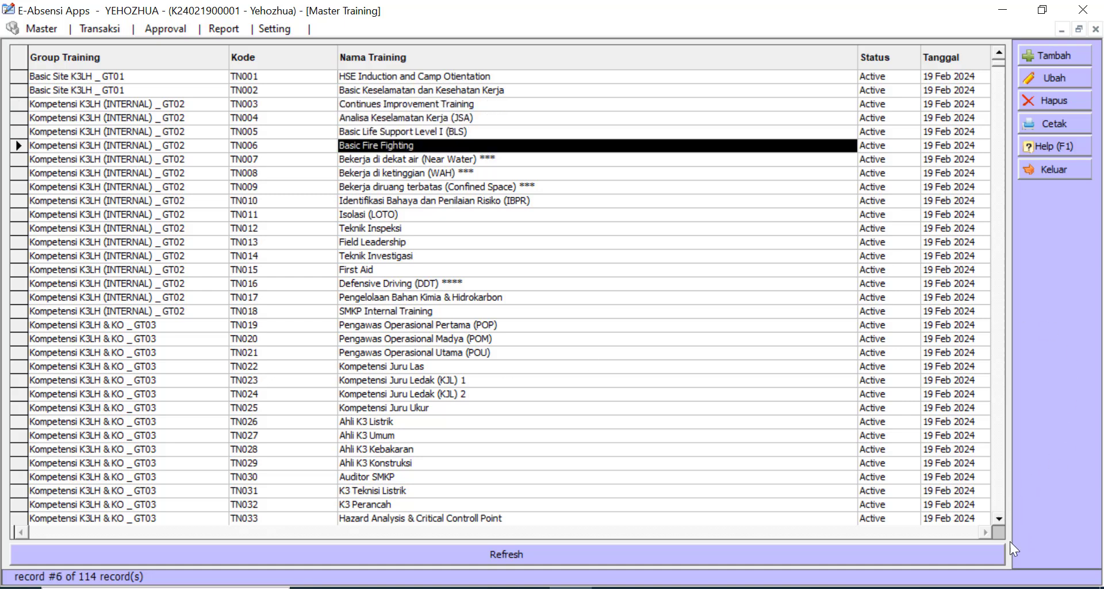
scroll(1004, 517, "down", 5)
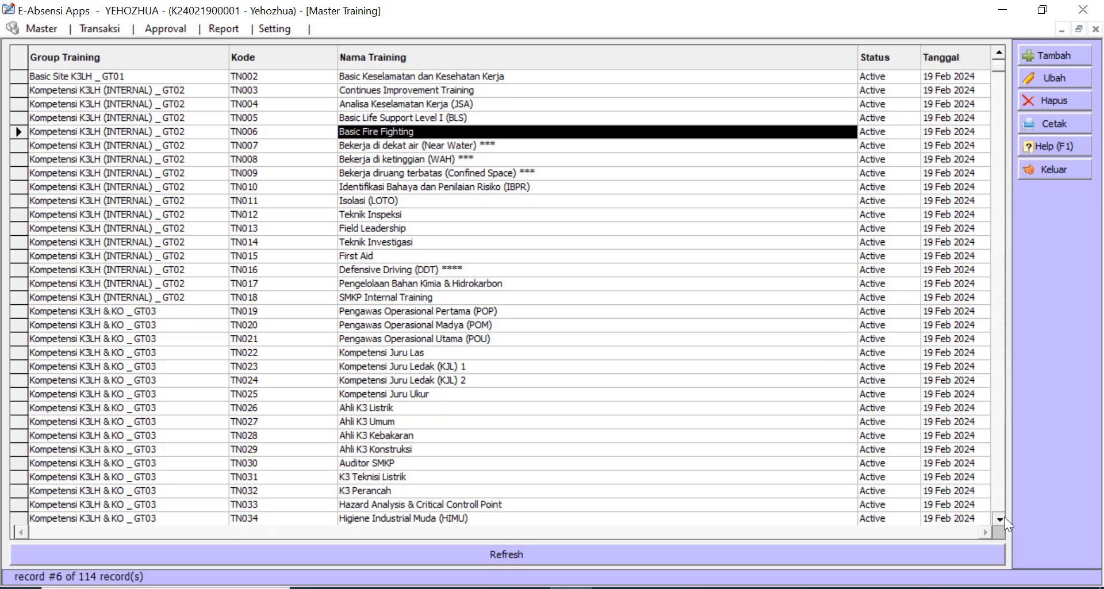
scroll(1004, 516, "down", 5)
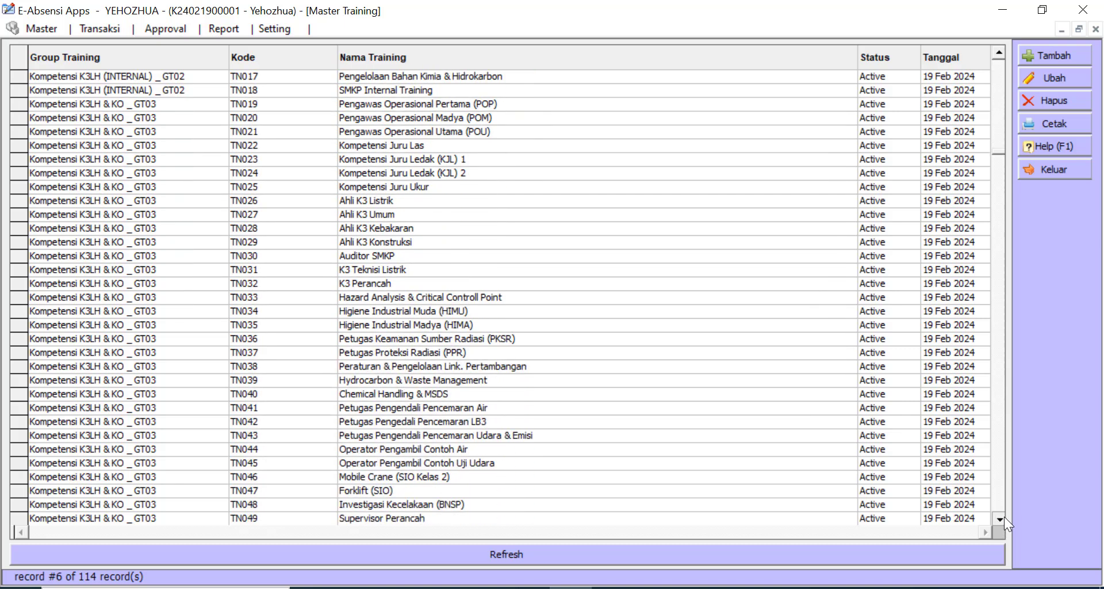
scroll(869, 443, "down", 1)
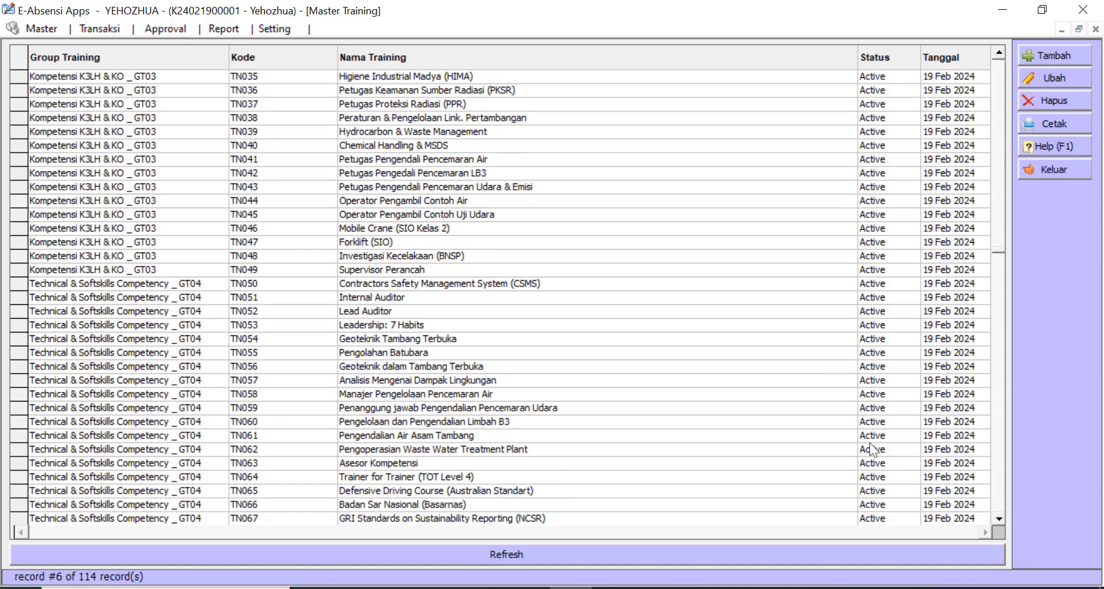
left_click(400, 254)
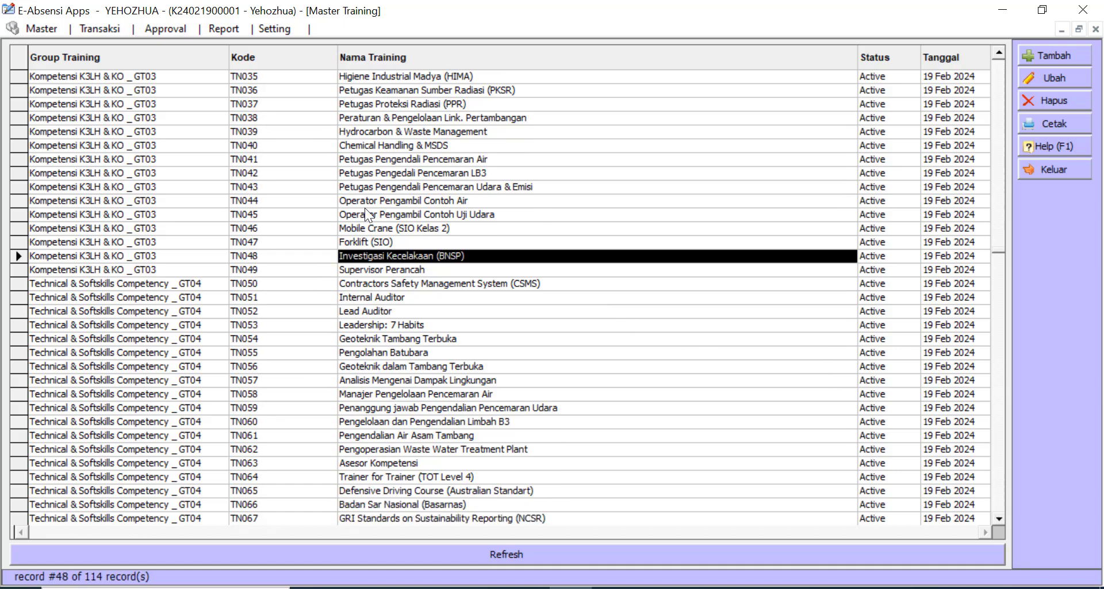
left_click(1054, 169)
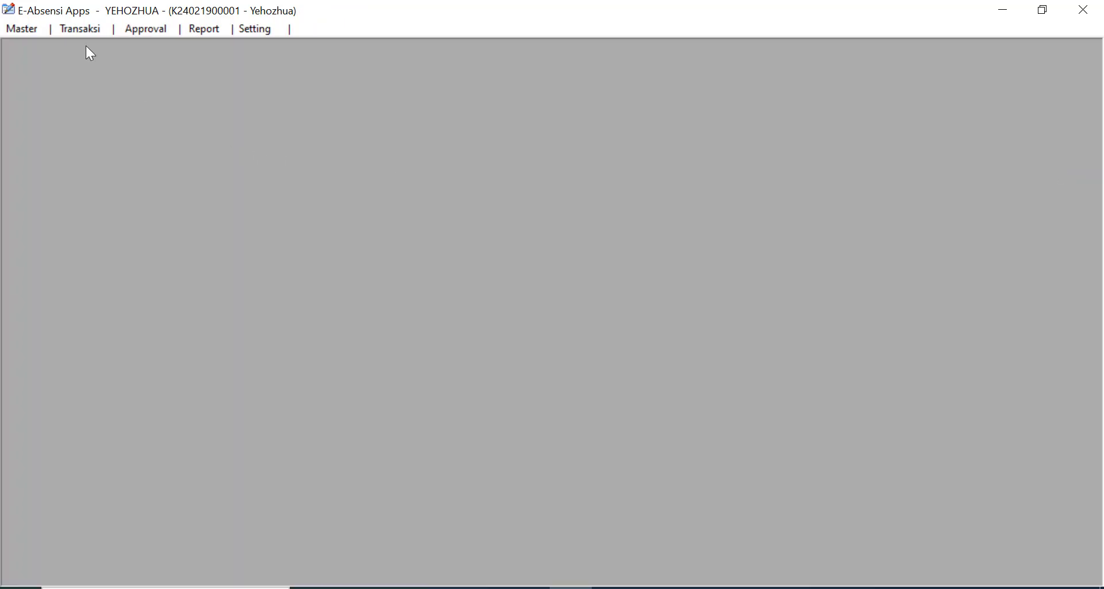
- Open the Master Employee list and load the first of five employees into the edit form
left_click(16, 31)
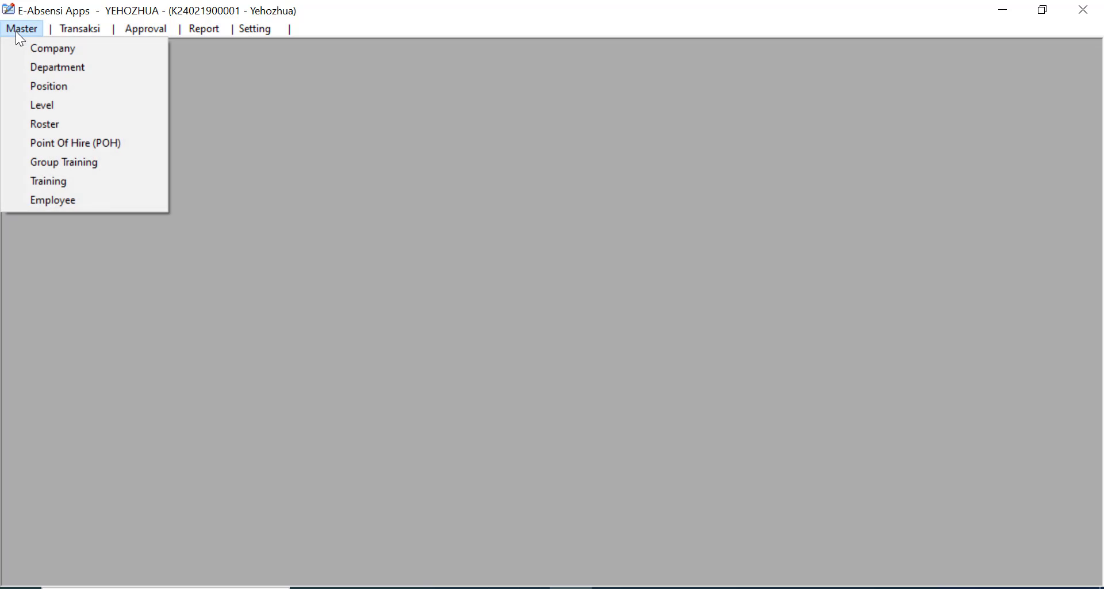
left_click(73, 204)
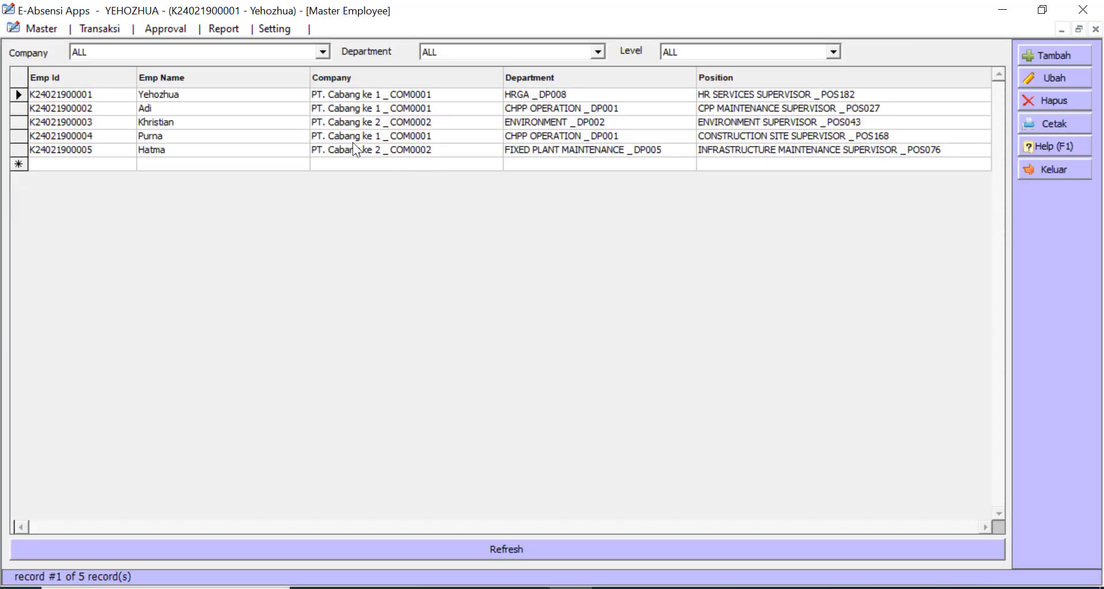
left_click(275, 135)
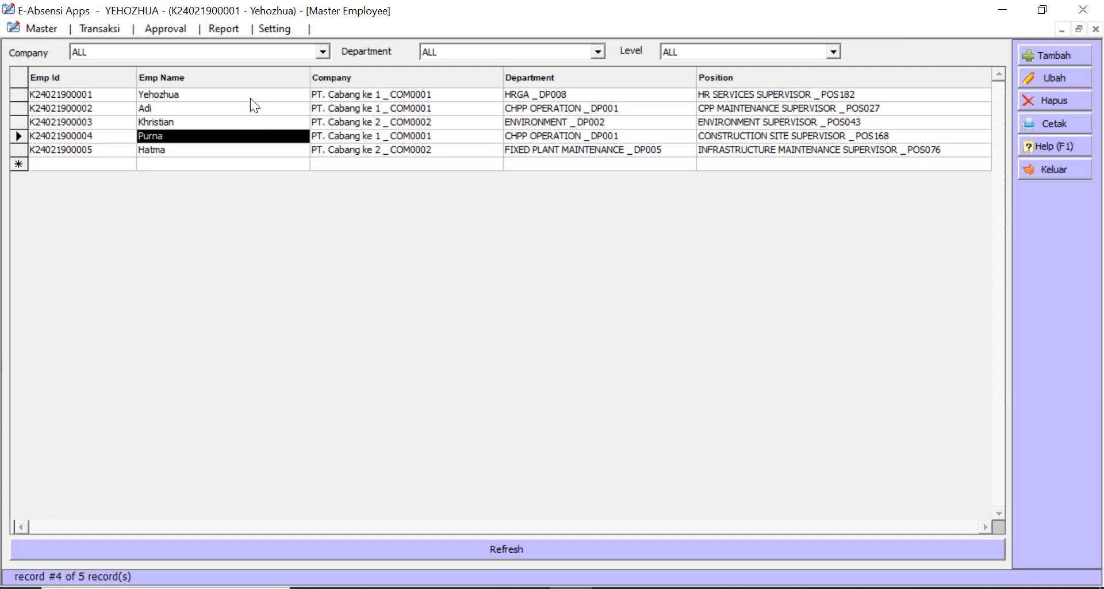
left_click(251, 99)
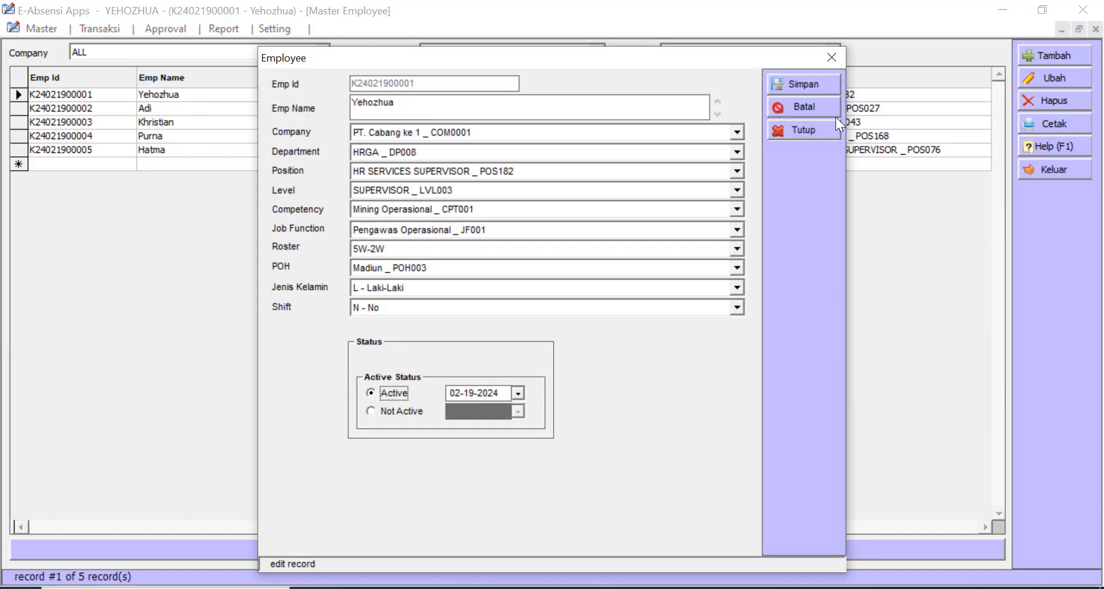
left_click(834, 55)
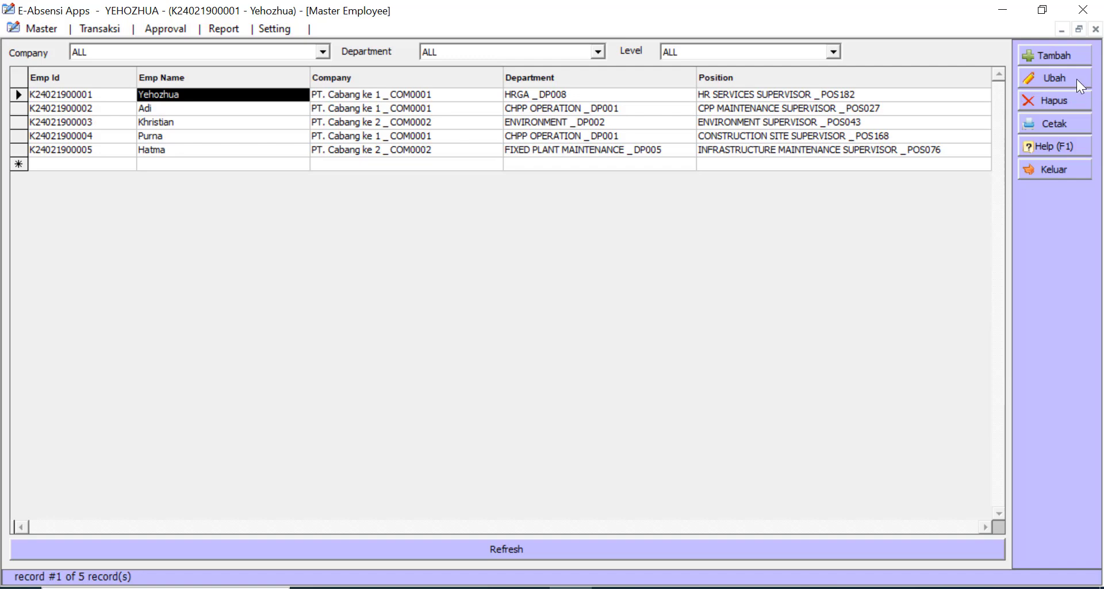
left_click(1075, 78)
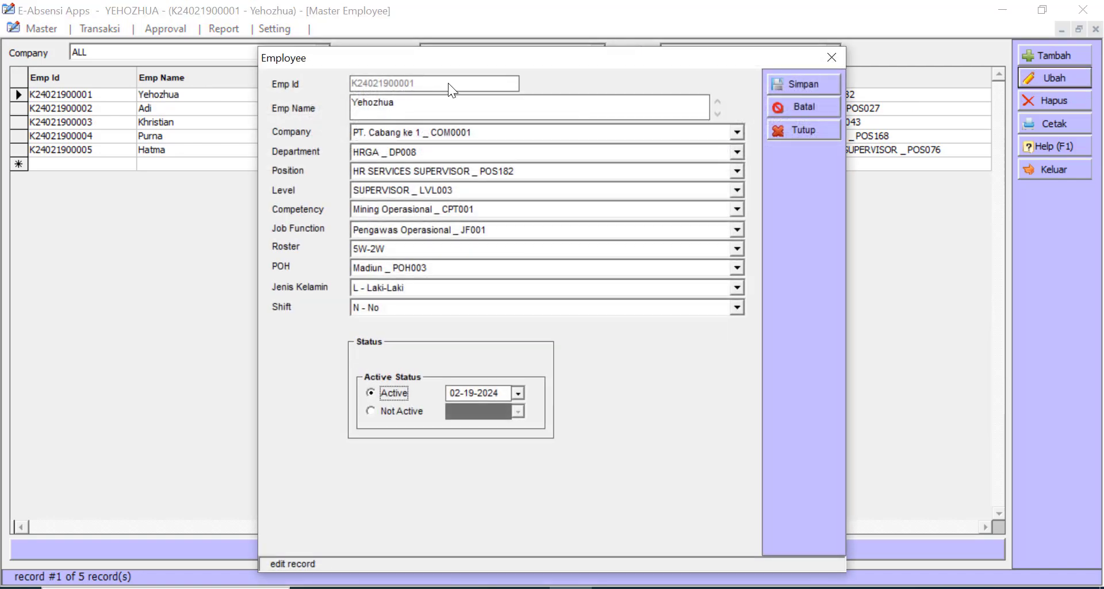
- Review the employee's name, company, roster 5W-2W and shift N - No, then close without saving
left_click_drag(468, 60, 521, 83)
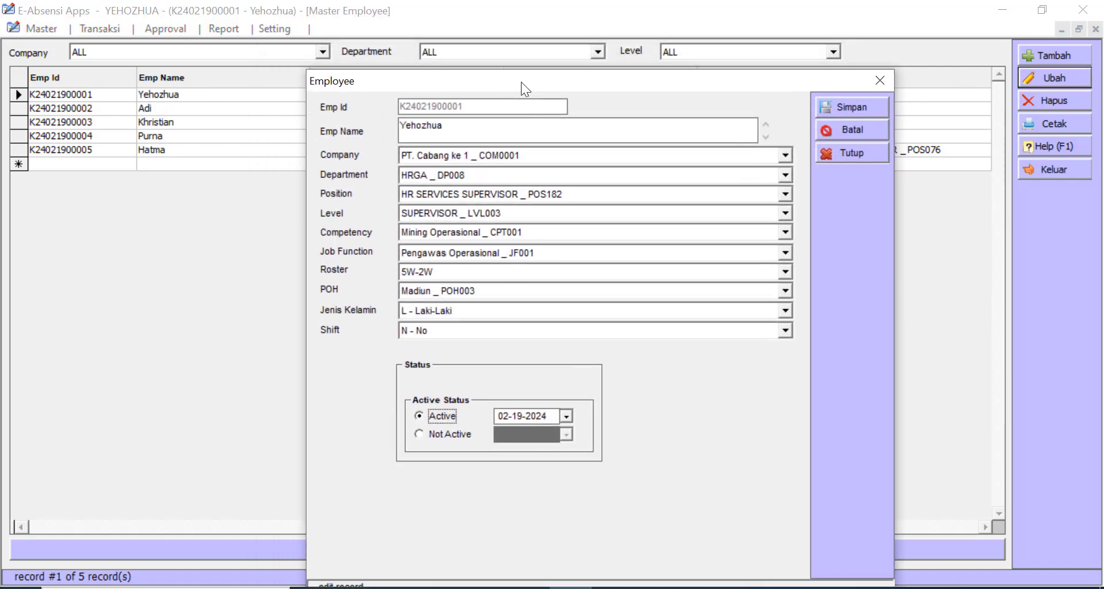
double_click(471, 130)
left_click(501, 129)
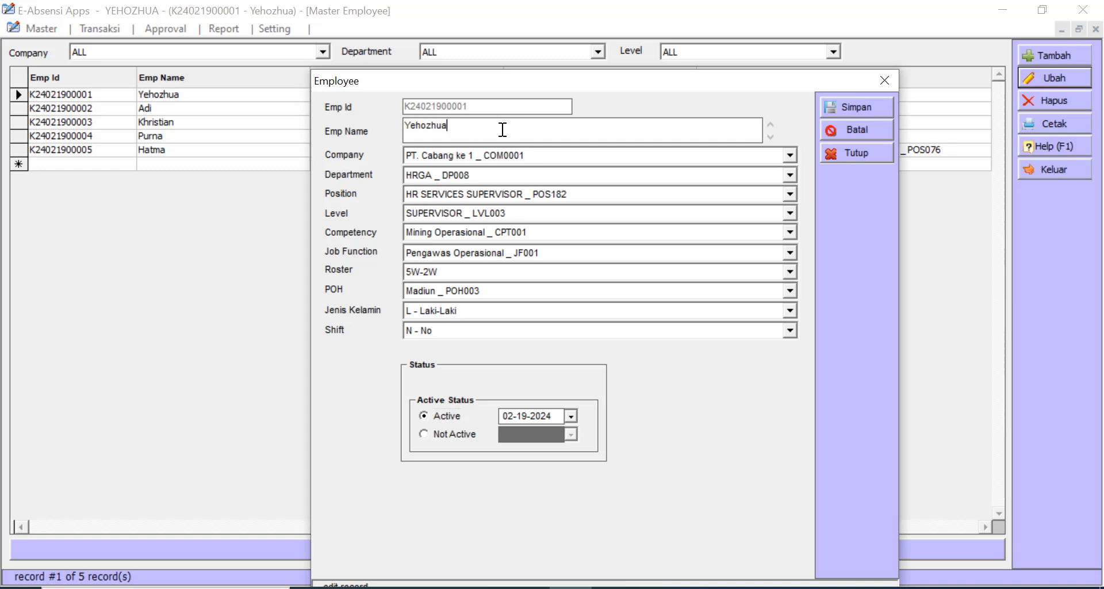
left_click(529, 155)
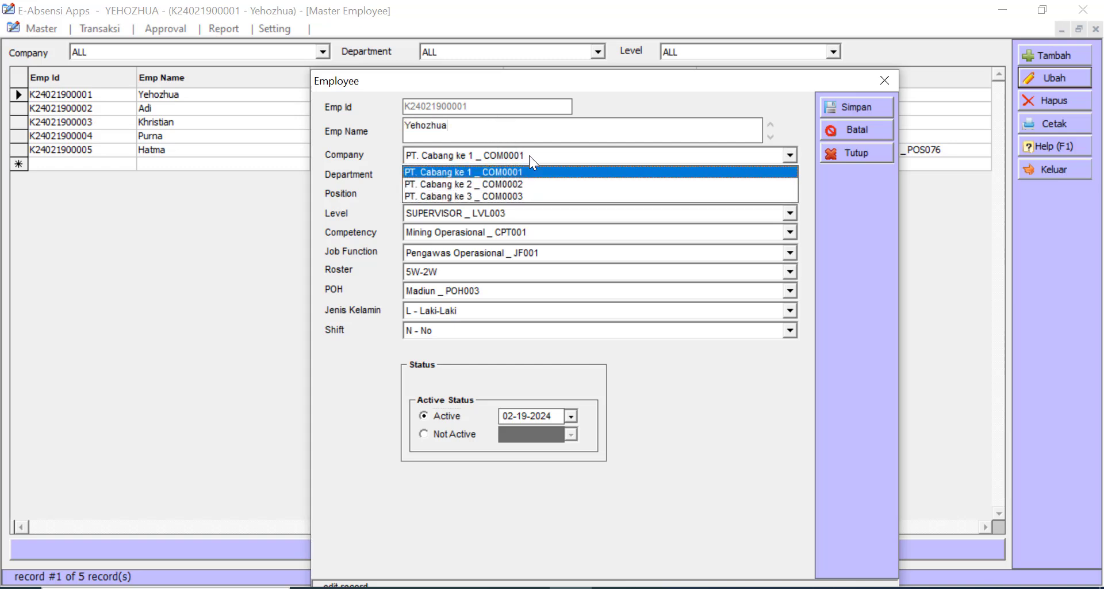
left_click(529, 156)
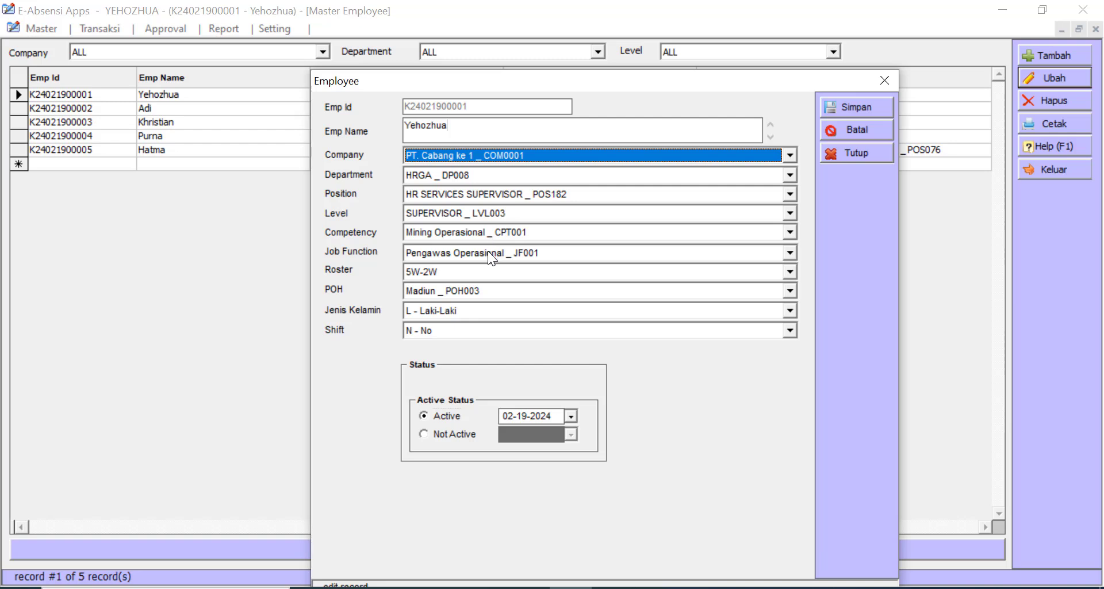
left_click(460, 271)
left_click(457, 274)
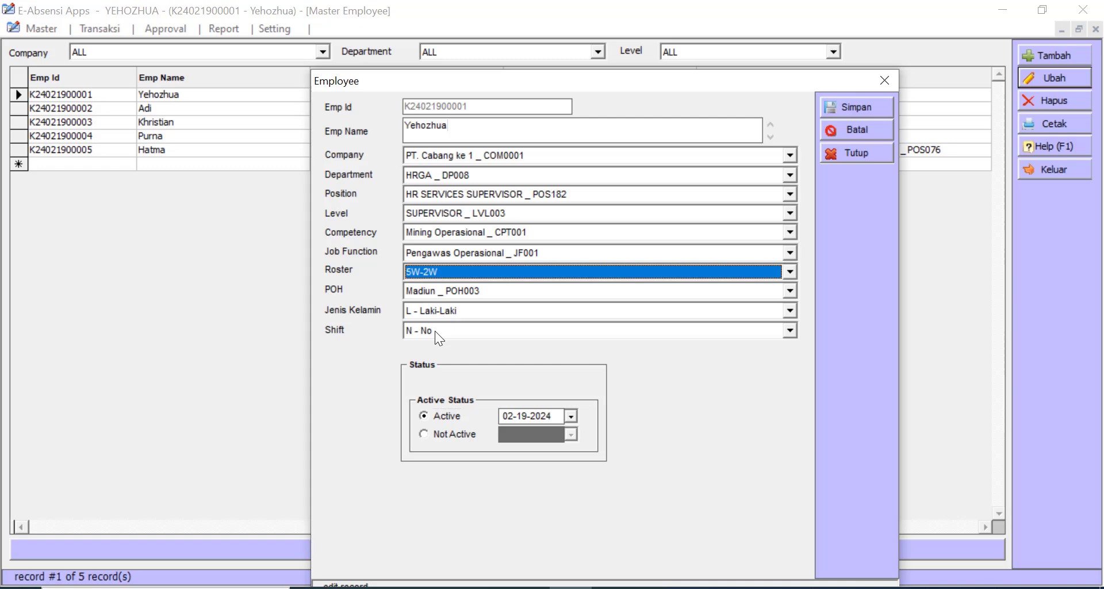
left_click(435, 330)
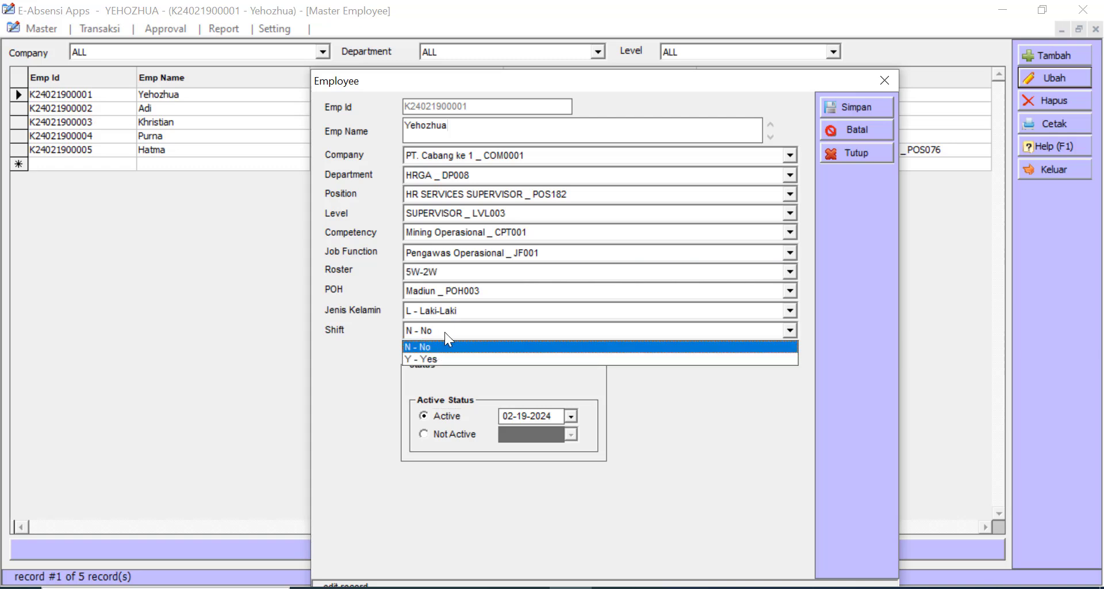
left_click(444, 332)
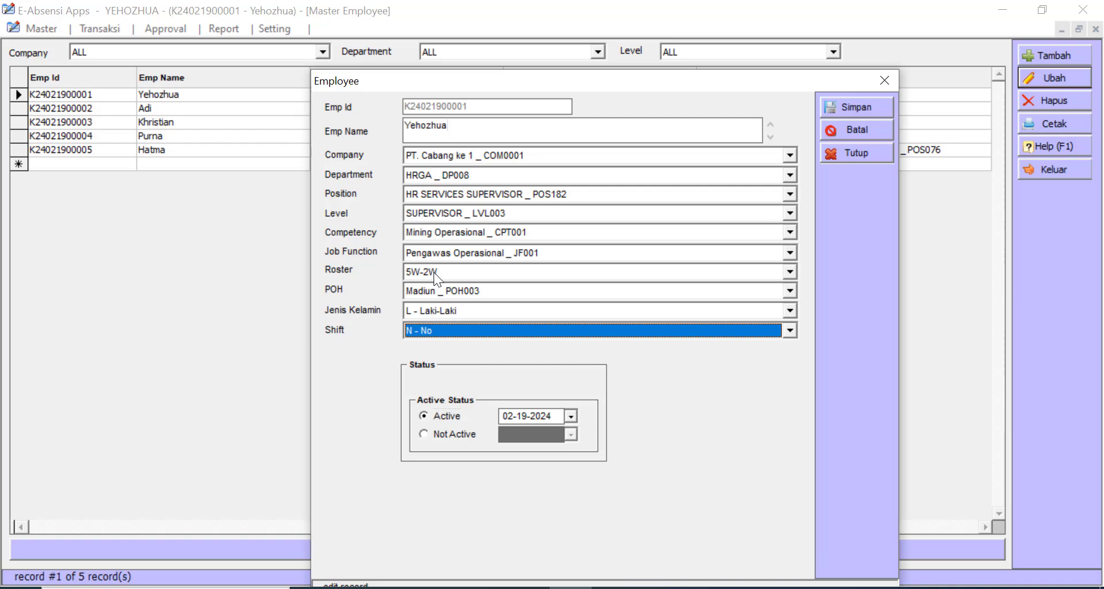
left_click(860, 153)
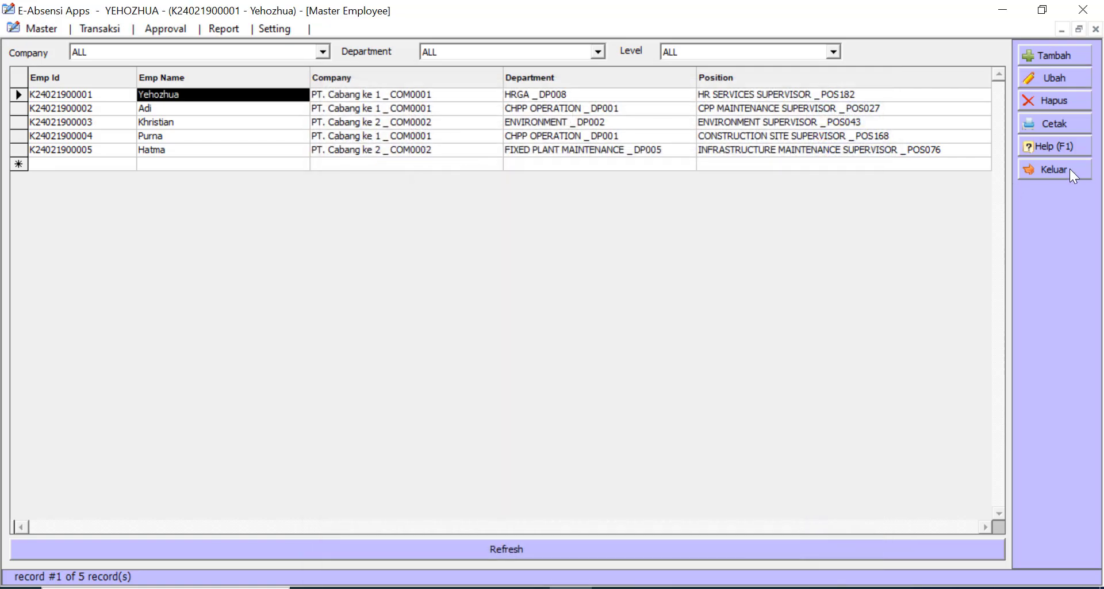
- Close the employee list and open the Ubah Password User form from Setting Password
left_click(1069, 168)
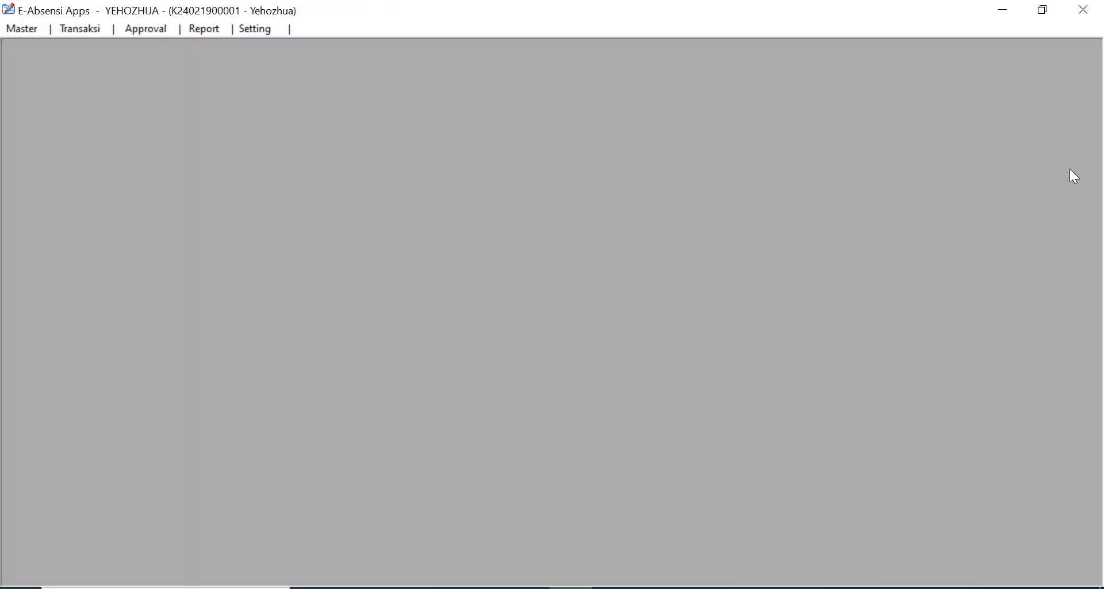
left_click(87, 28)
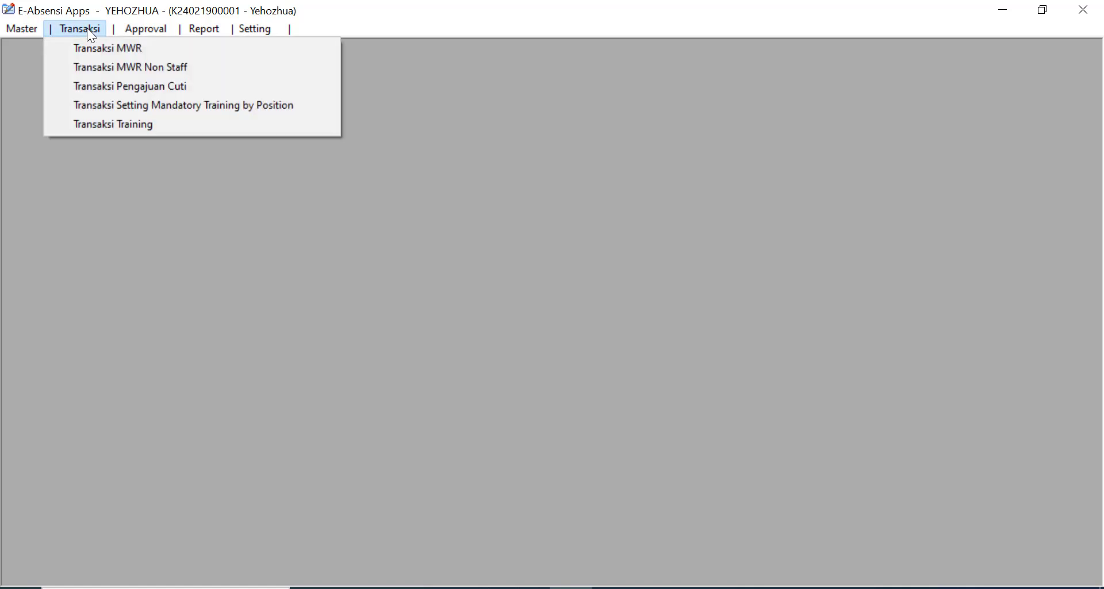
mouse_move(211, 28)
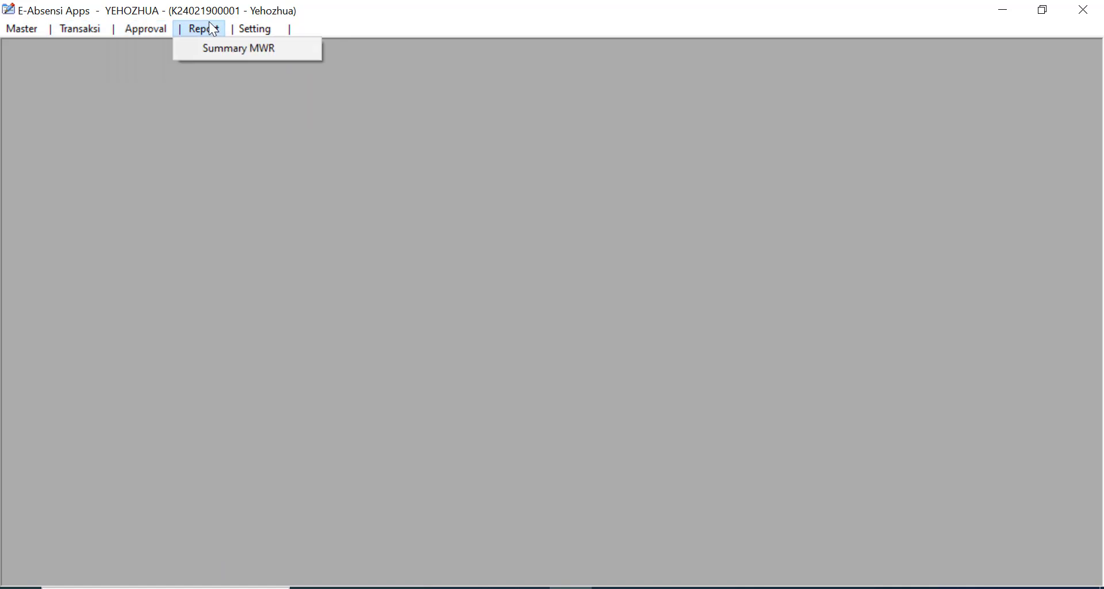
mouse_move(245, 31)
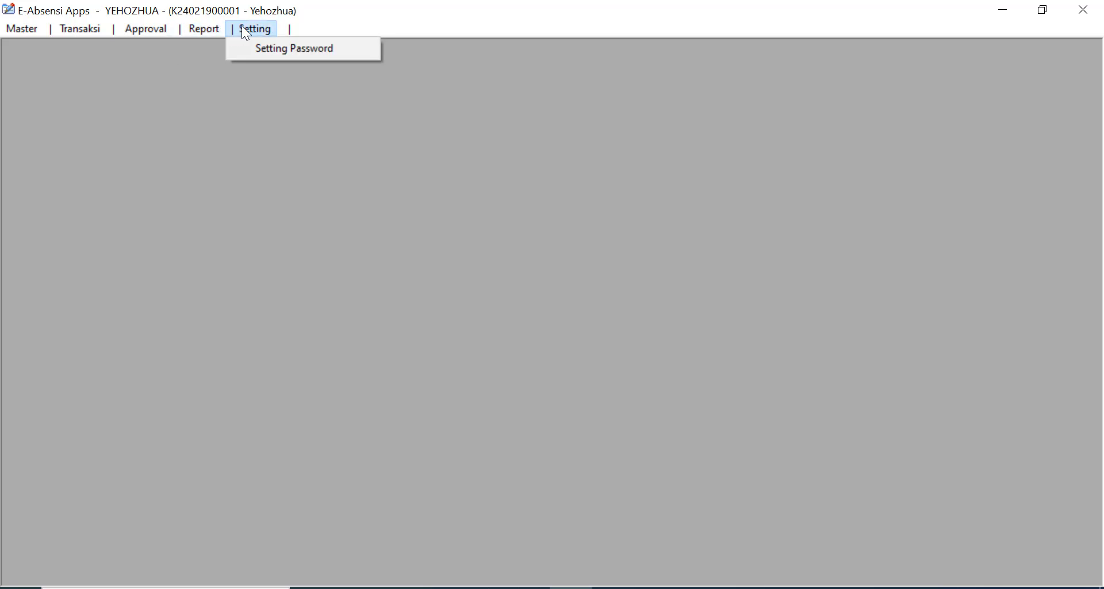
left_click(258, 46)
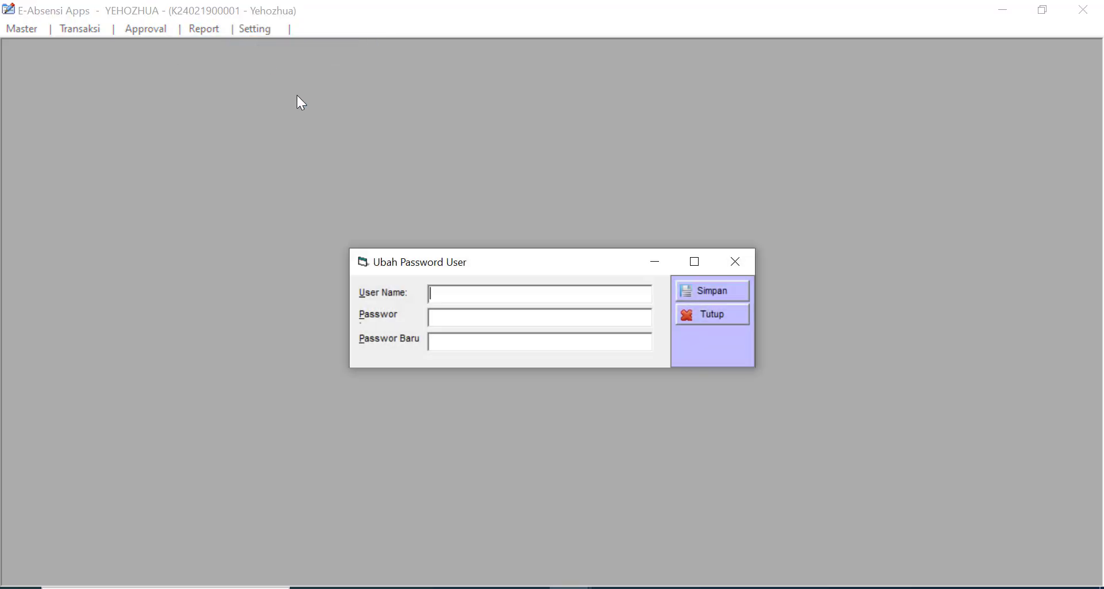
- Enter the login user name, look over the password fields, then close the form unsaved
left_click(458, 298)
type("yehozhua")
left_click(442, 319)
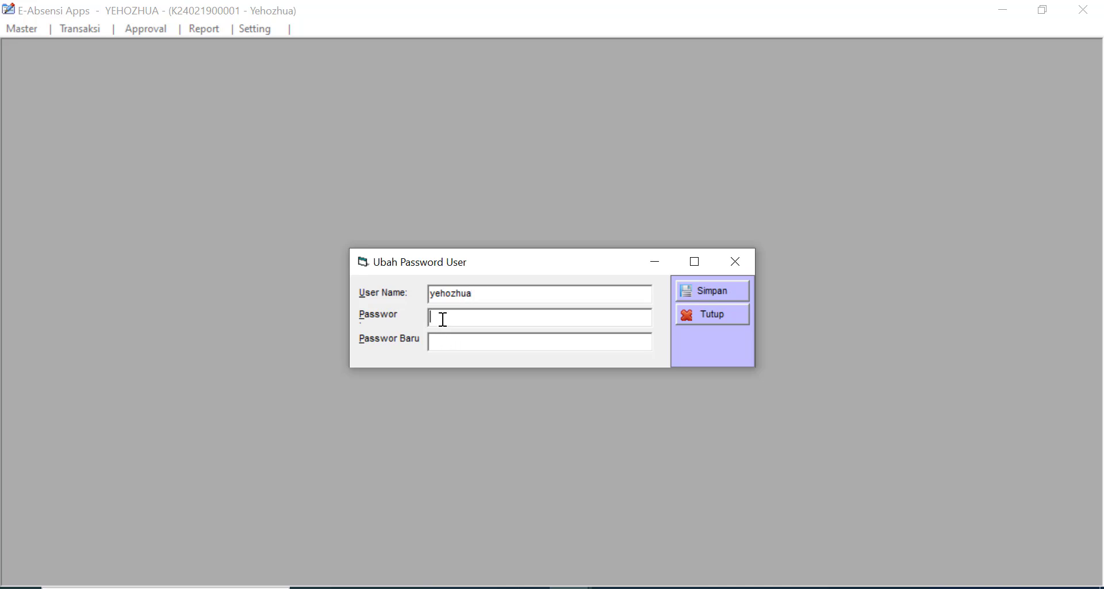
left_click(471, 340)
left_click(731, 314)
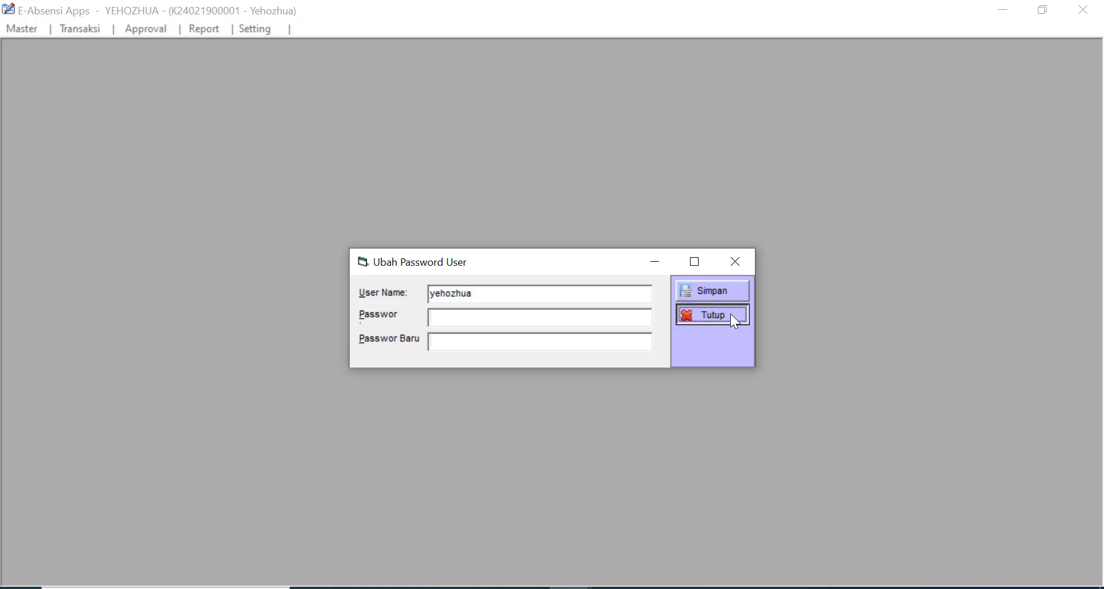
- Open Setting Mandatory Training by Position, check POS005, then select the ADMIN position
left_click(81, 28)
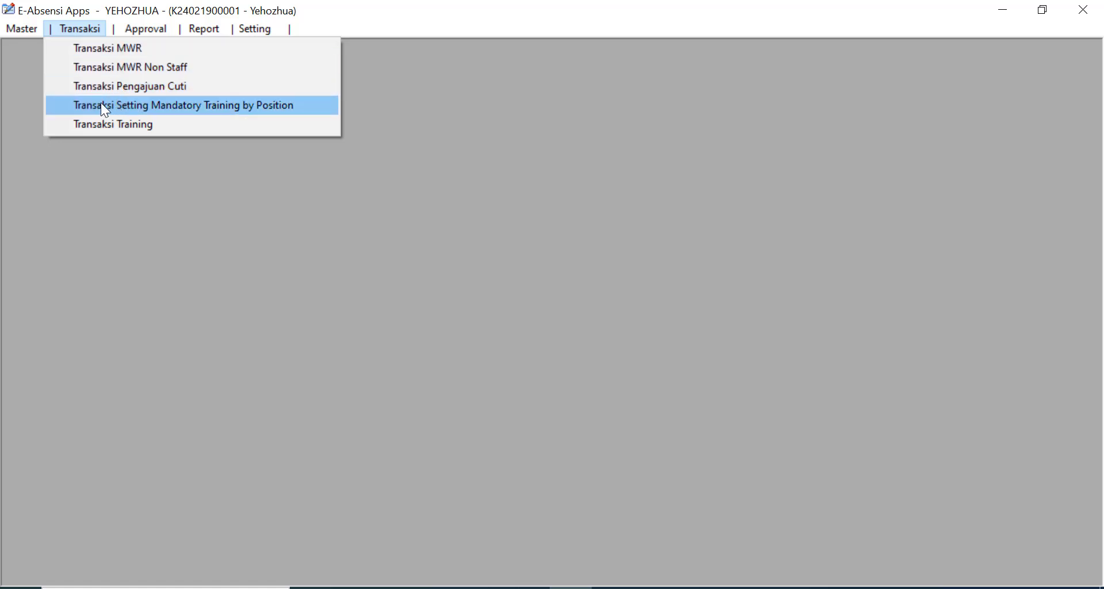
left_click(121, 110)
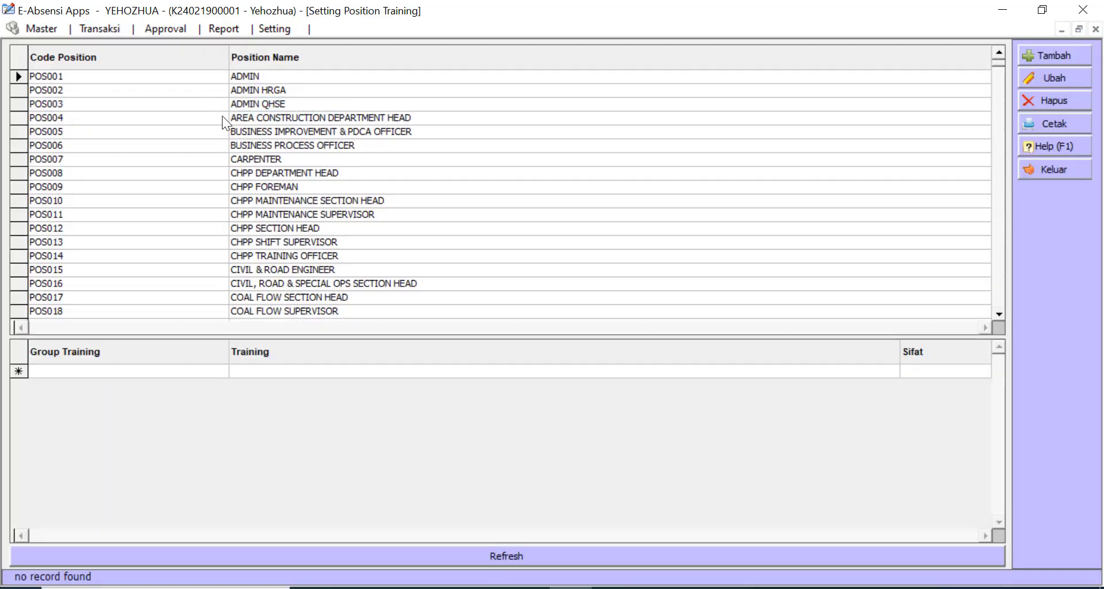
left_click(272, 129)
left_click(250, 78)
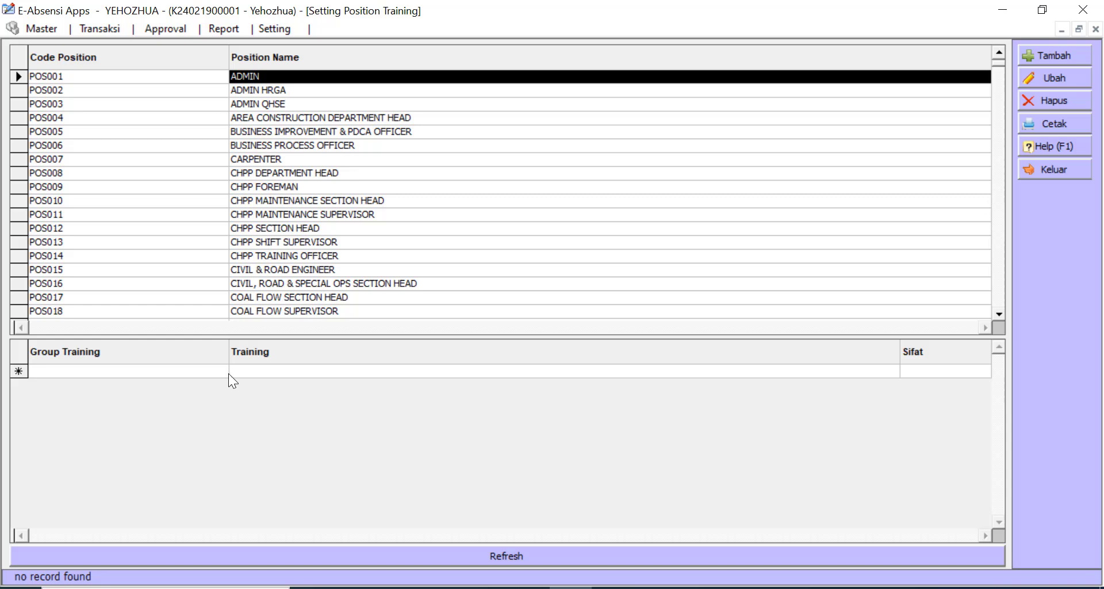
- Add Auditor SMKP _ TN030 from group Kompetensi K3LH & KO _ GT03 as Mandatory for ADMIN and save
left_click(1058, 54)
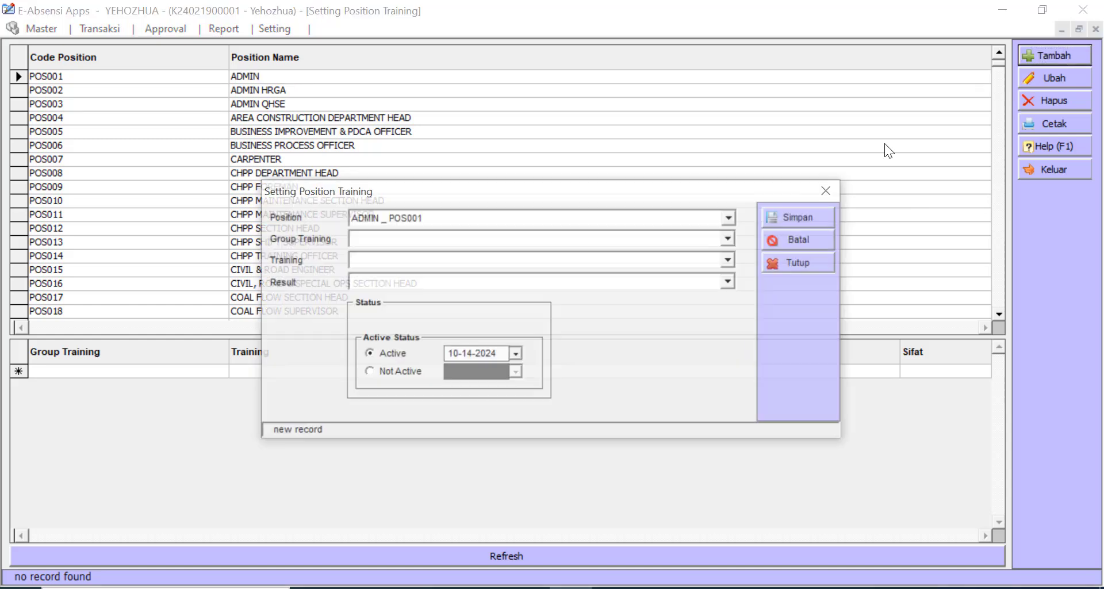
left_click(516, 238)
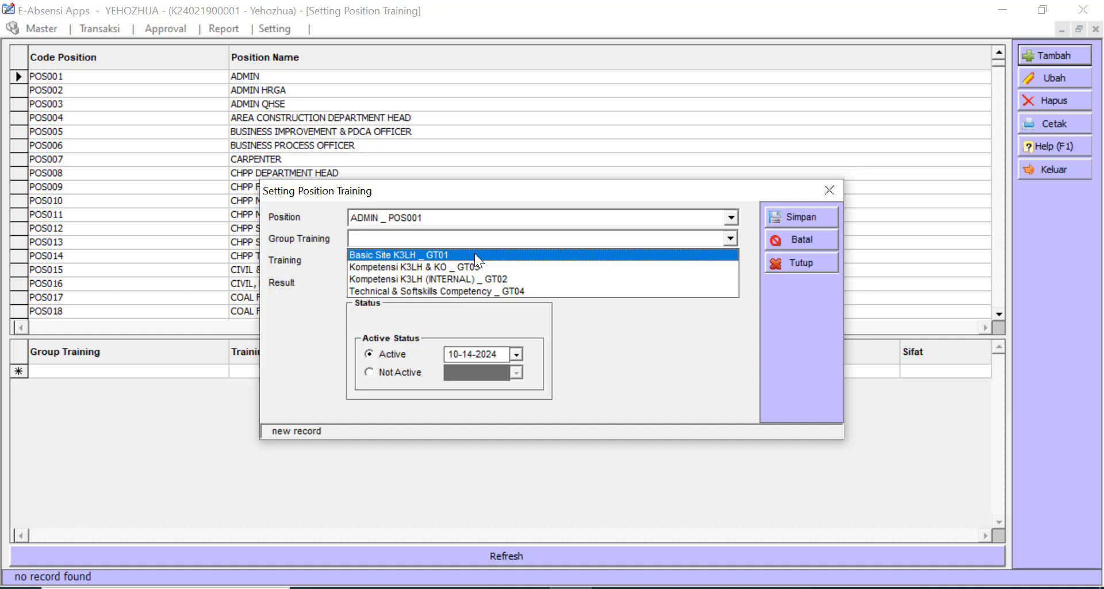
left_click(433, 268)
left_click(394, 260)
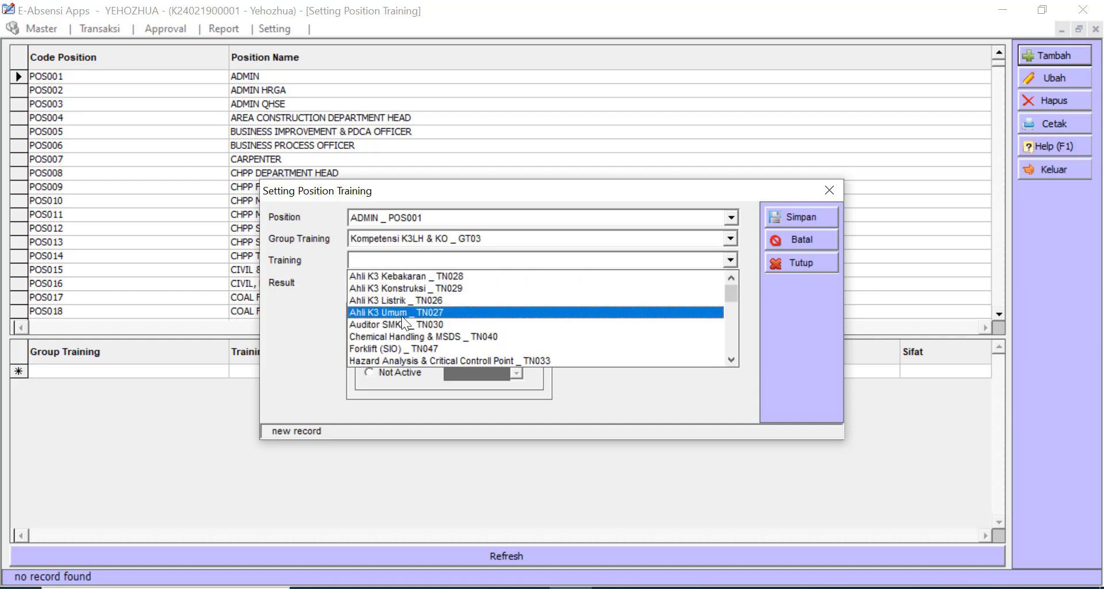
scroll(405, 345, "down", 2)
scroll(409, 352, "down", 4)
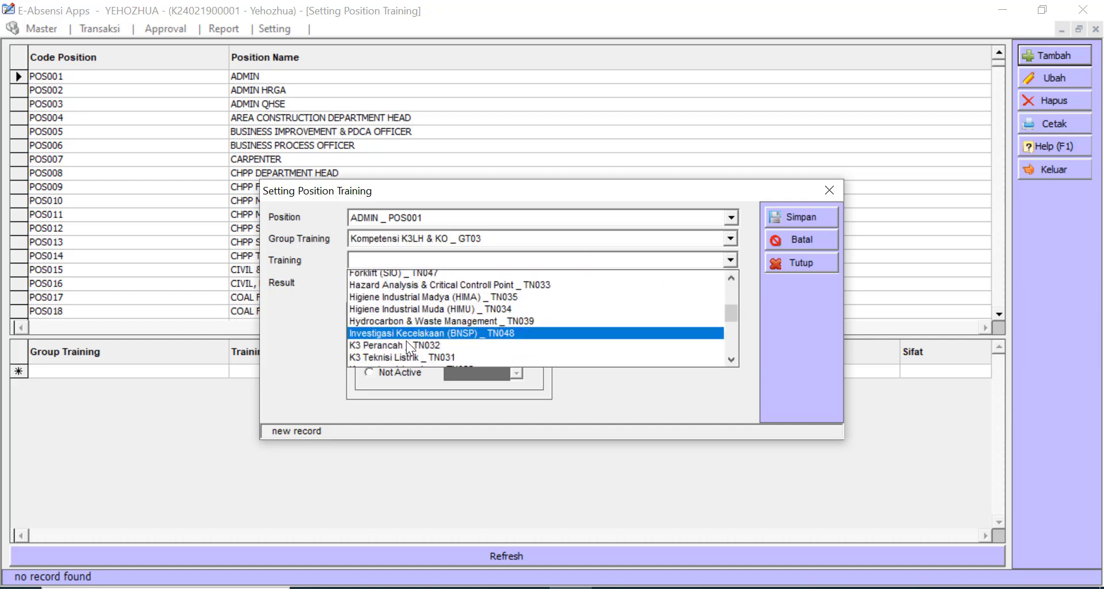
scroll(406, 337, "down", 3)
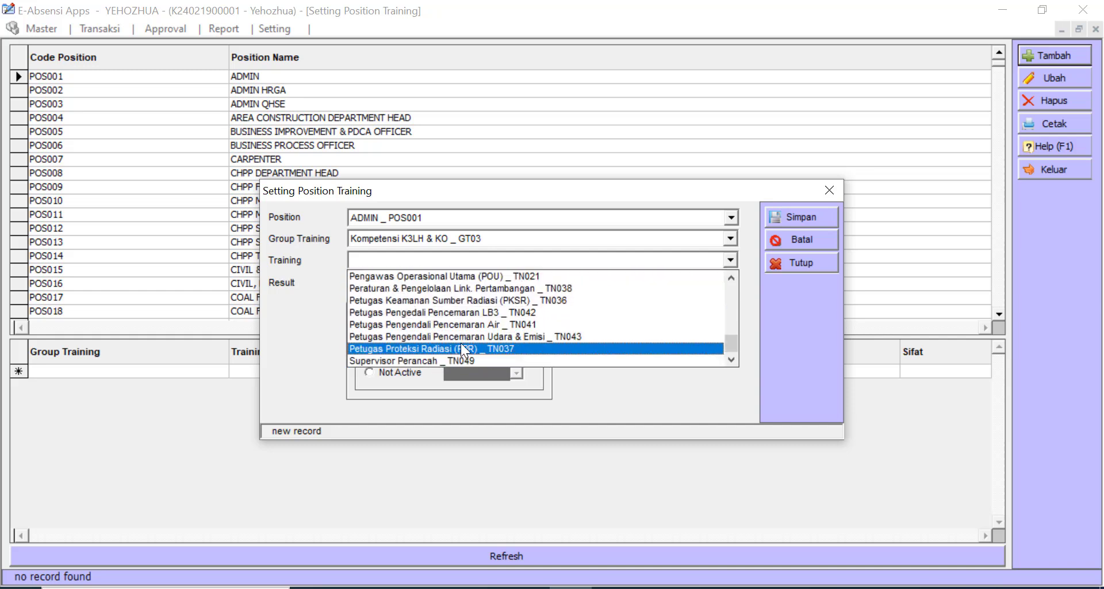
scroll(443, 331, "up", 8)
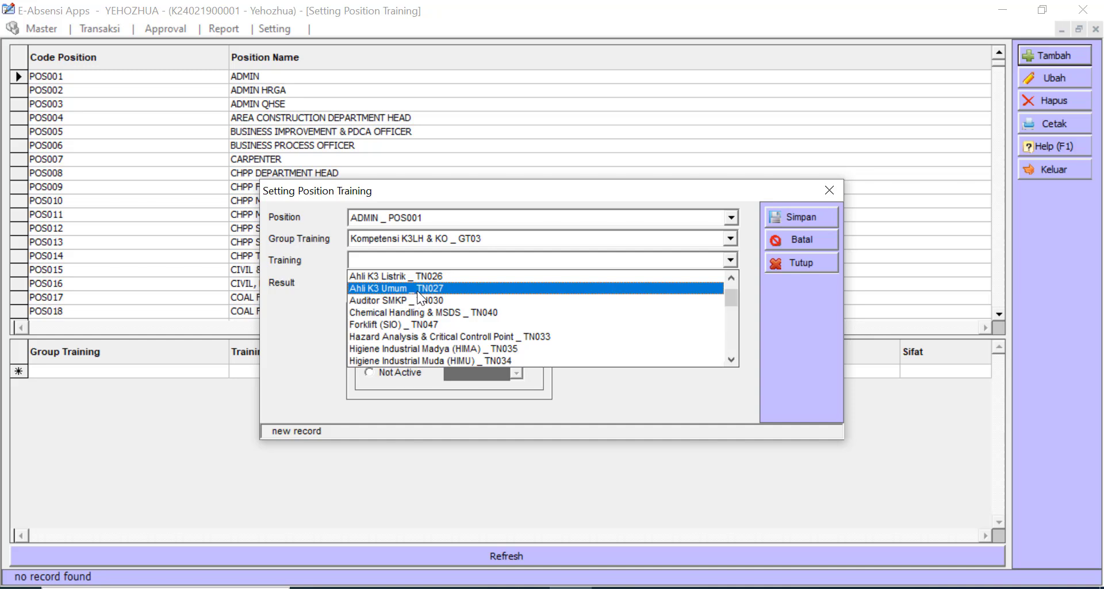
left_click(422, 300)
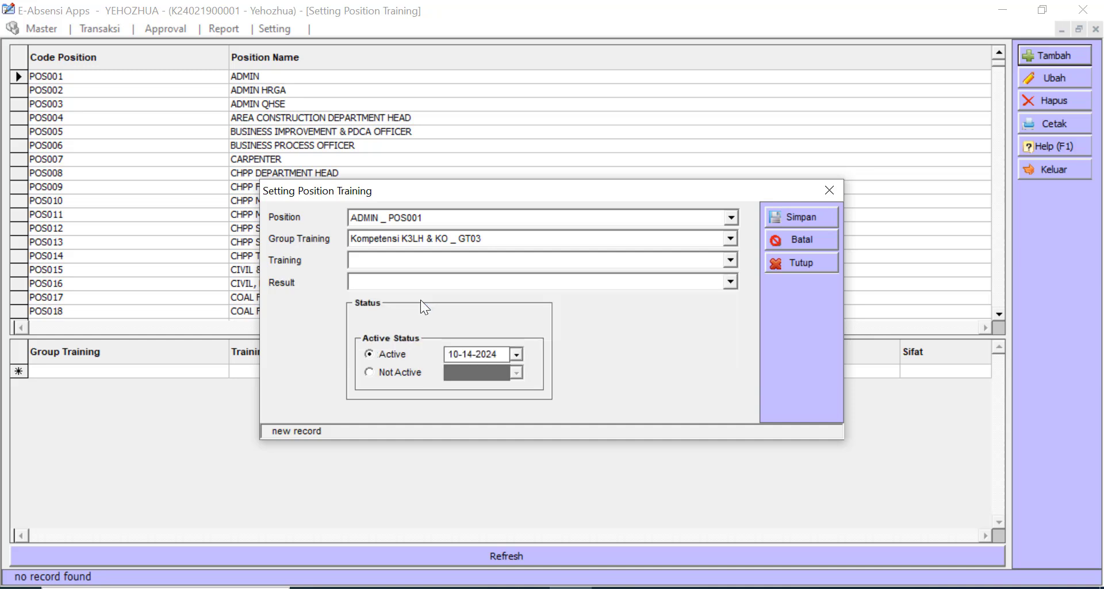
left_click(383, 282)
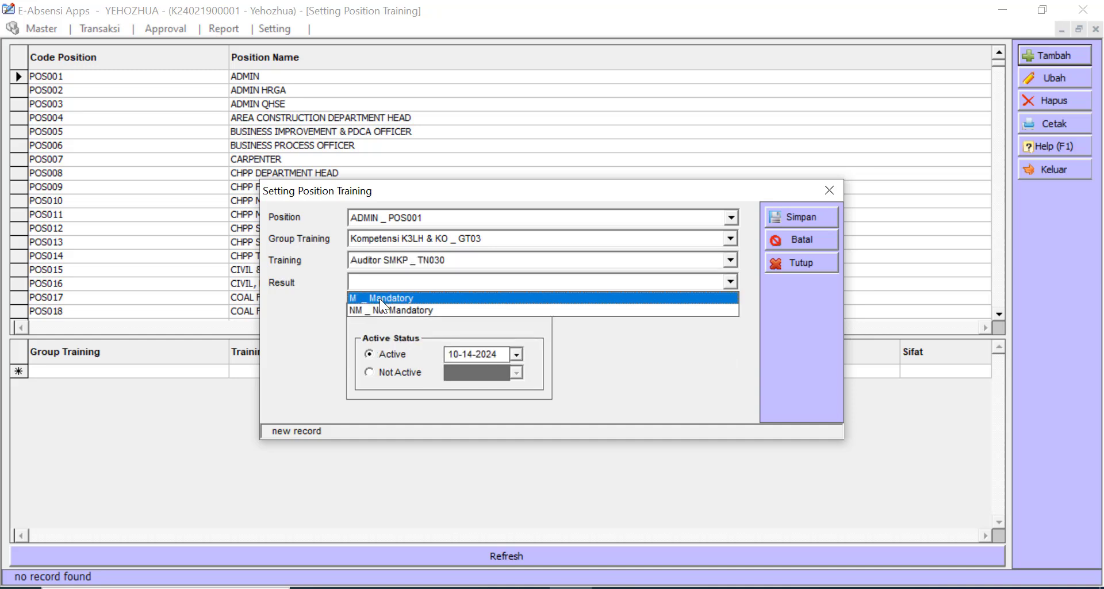
left_click(379, 298)
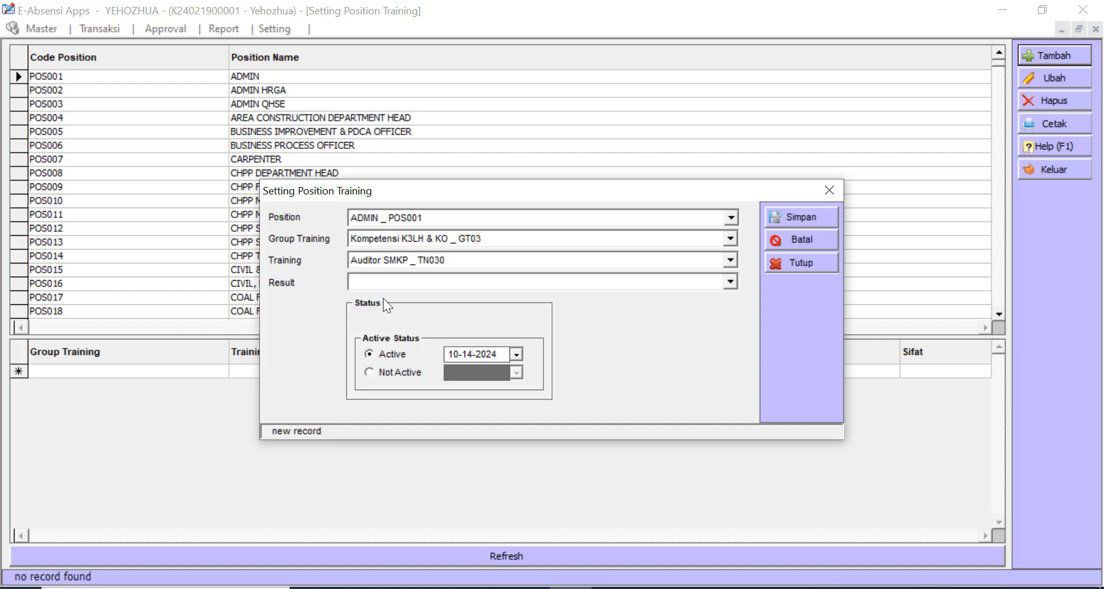
left_click(813, 216)
- Close the entry form and sort positions by name and code, returning to ADMIN
left_click(828, 191)
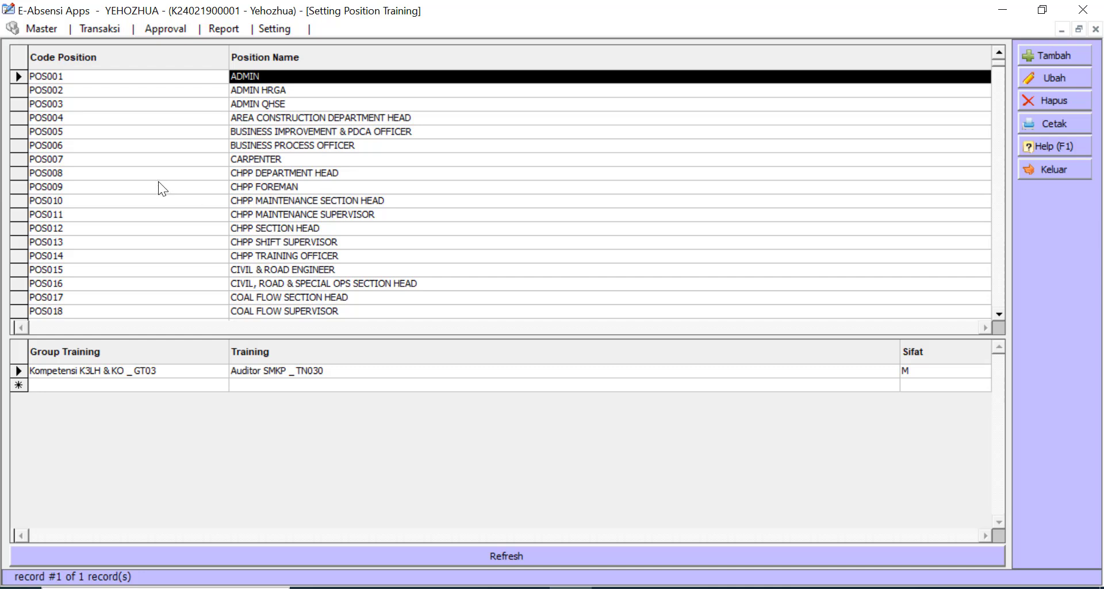
left_click(307, 158)
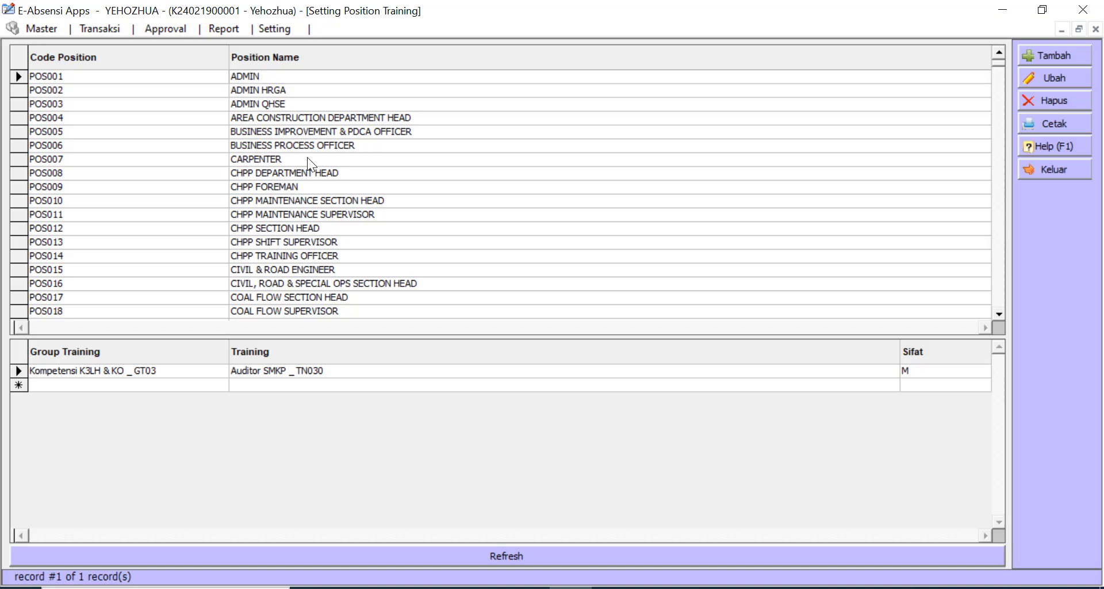
left_click(261, 65)
left_click(262, 62)
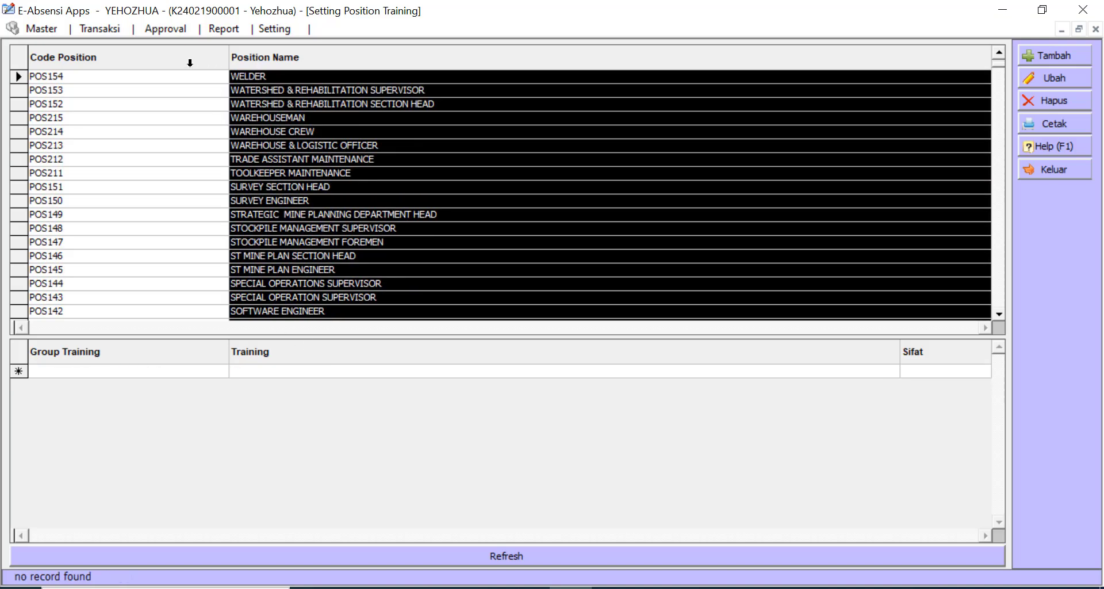
left_click(189, 61)
left_click(254, 77)
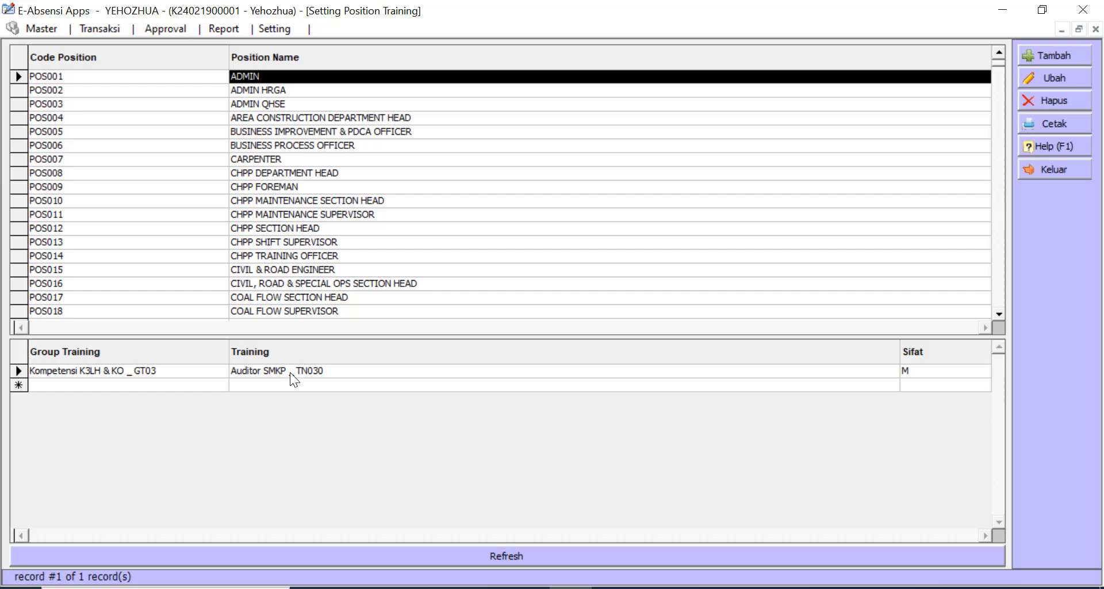
- Review assigned trainings for ADMIN HRGA, Area Construction Department Head and Business Improvement & PDCA Officer
left_click(263, 87)
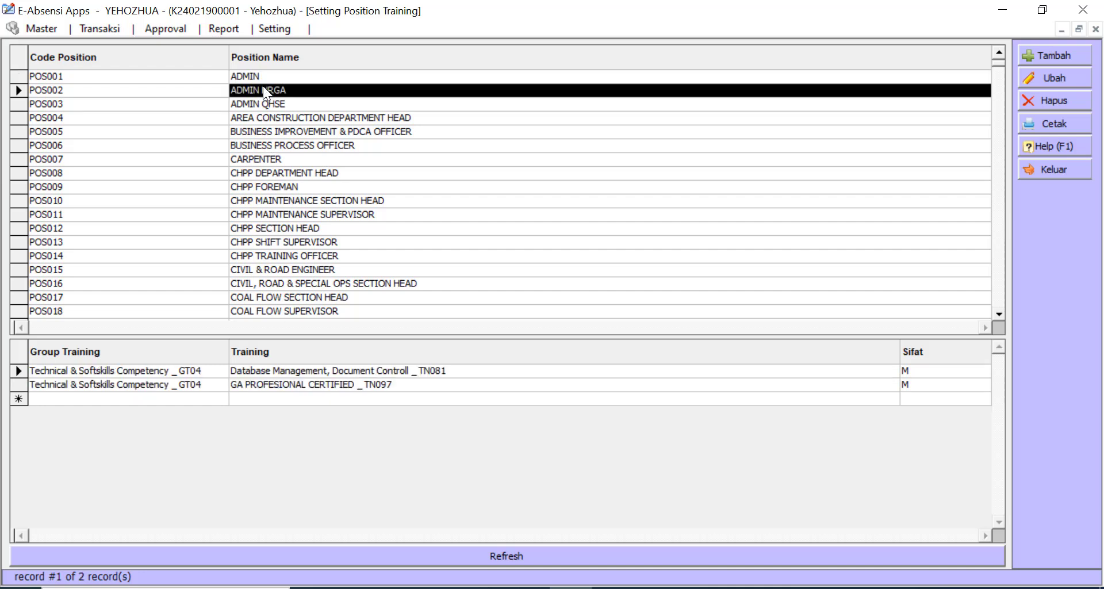
left_click(260, 371)
left_click(259, 386)
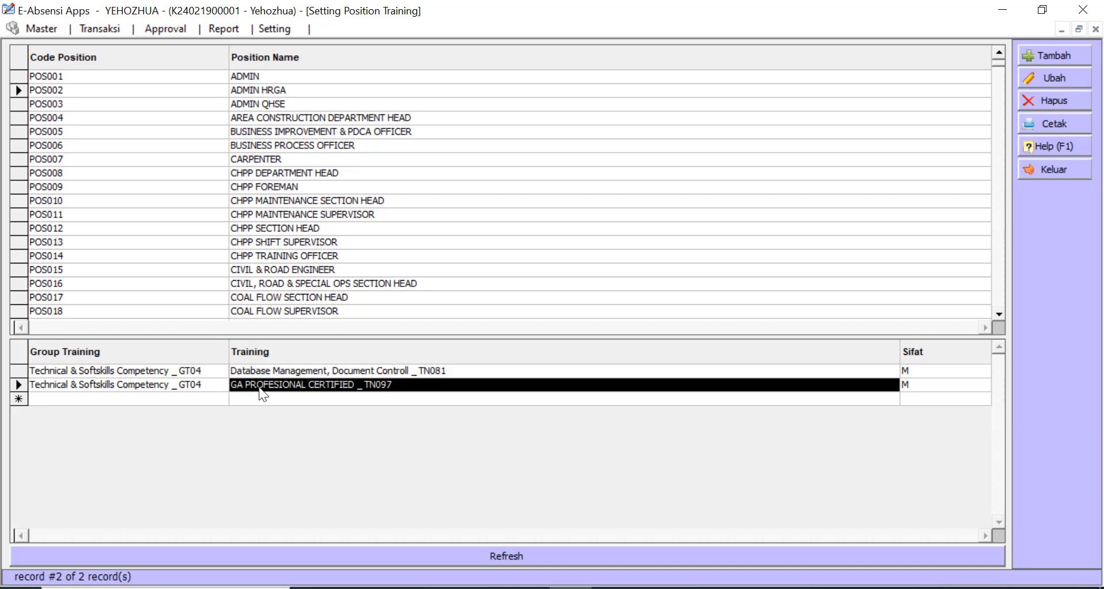
left_click(260, 120)
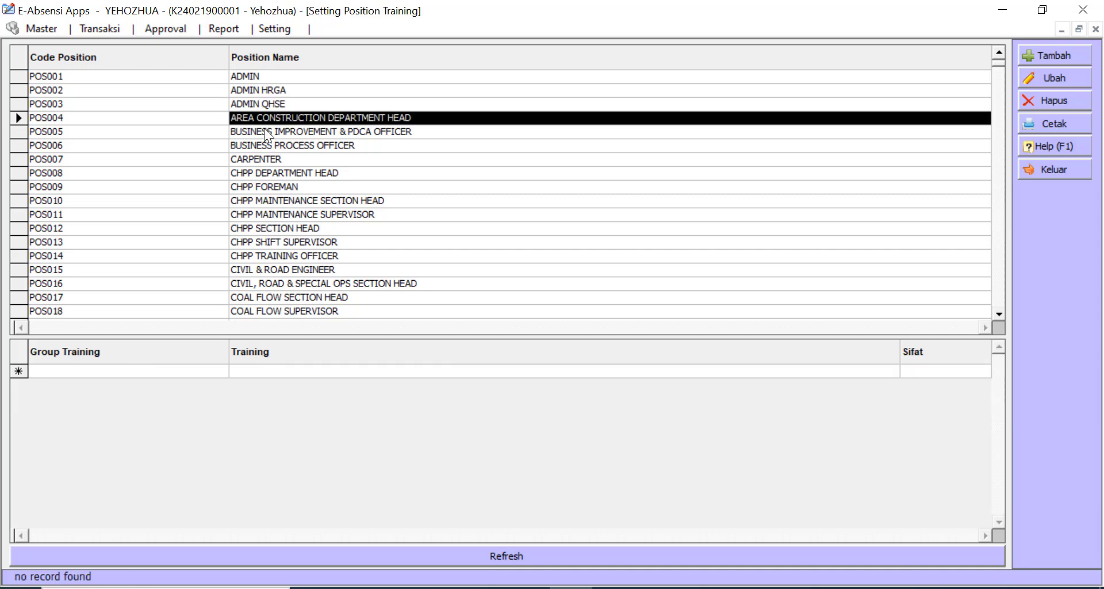
left_click(264, 132)
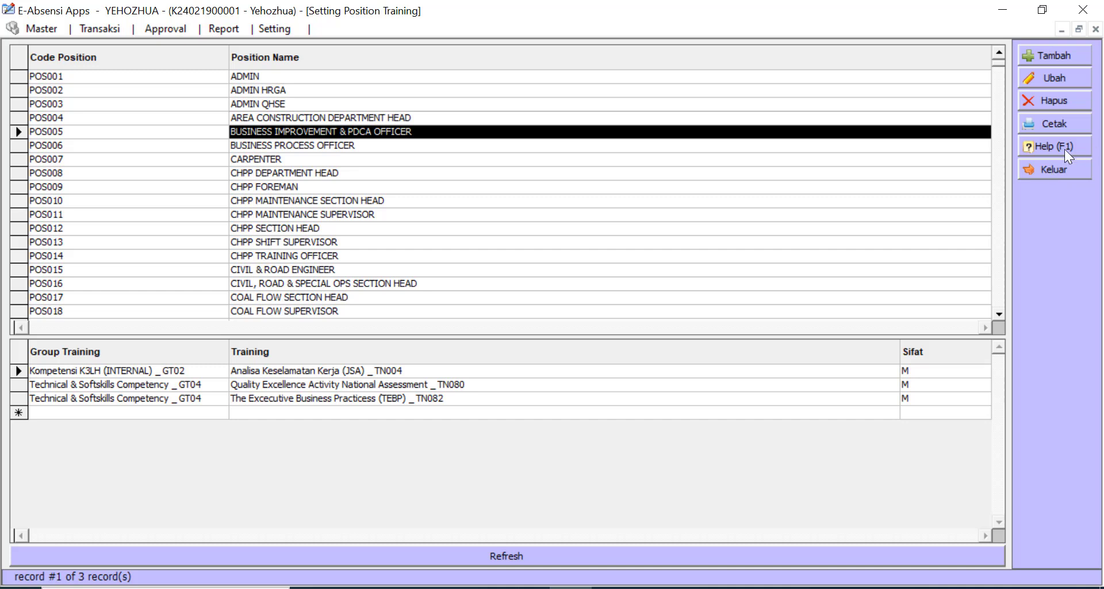
- Leave the position training setup and open Transaksi Training for the CPP MAINTENANCE SUPERVISOR employee
left_click(1057, 168)
left_click(67, 32)
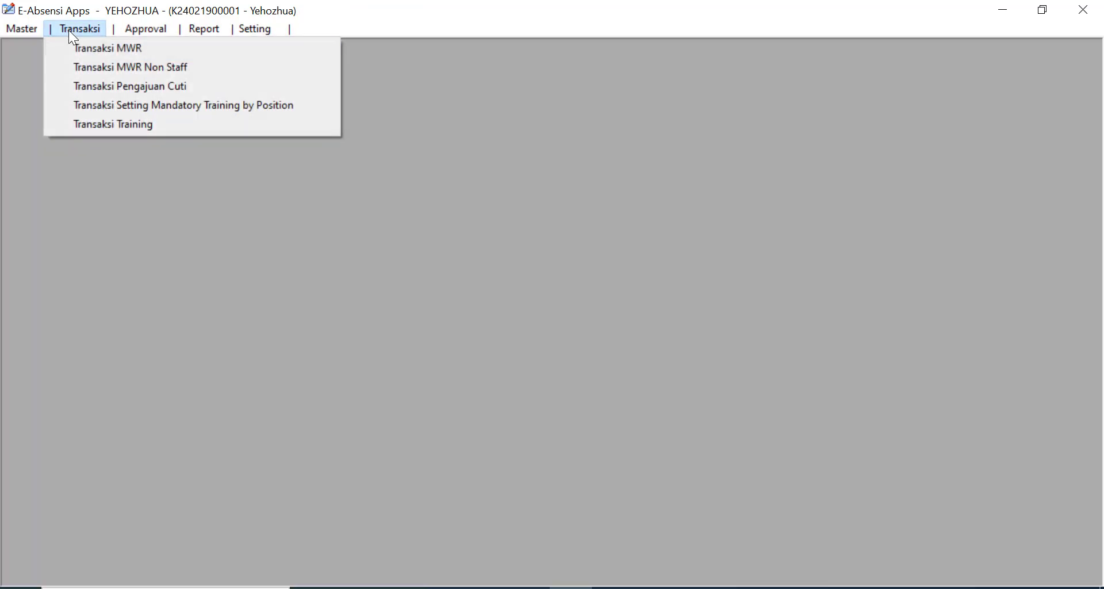
left_click(115, 122)
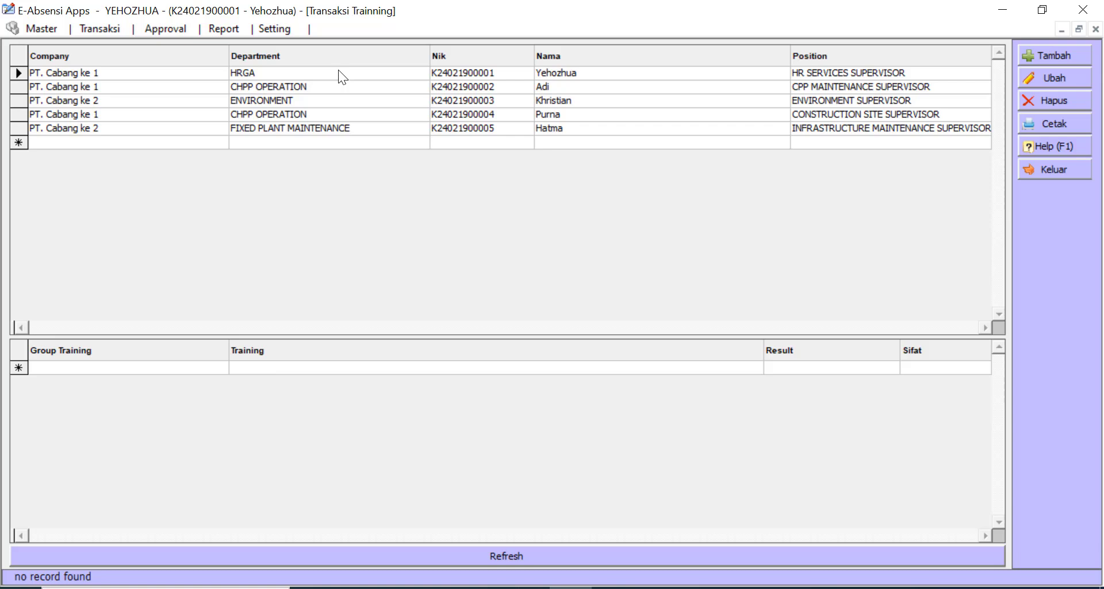
left_click(354, 88)
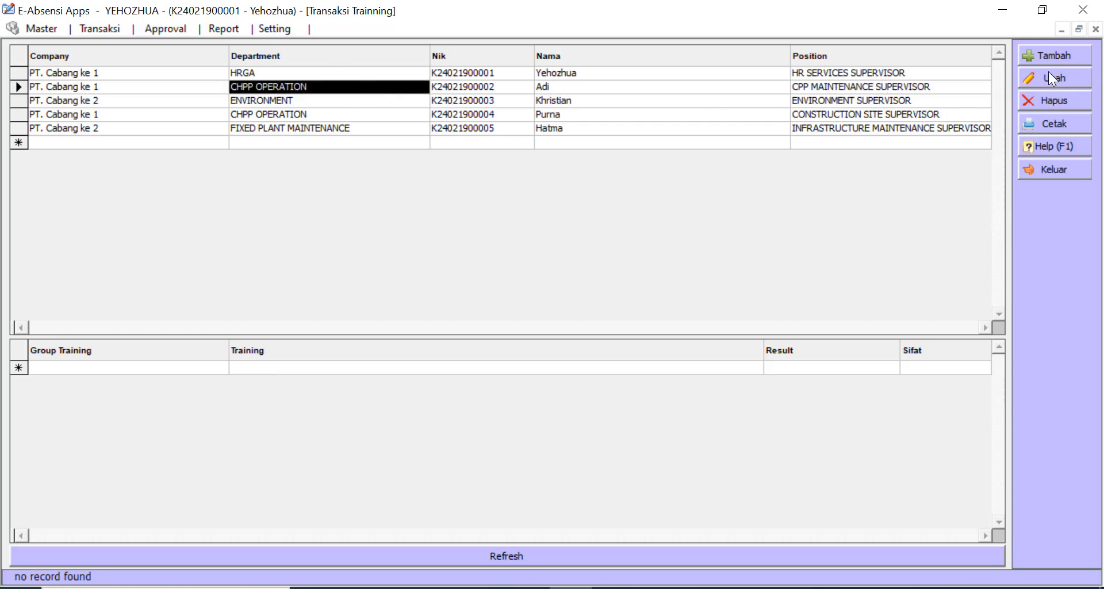
- Add HSE Induction and Camp Otientation _ TN001 under Basic Site K3LH _ GT01 as C _ Complete
left_click(1060, 54)
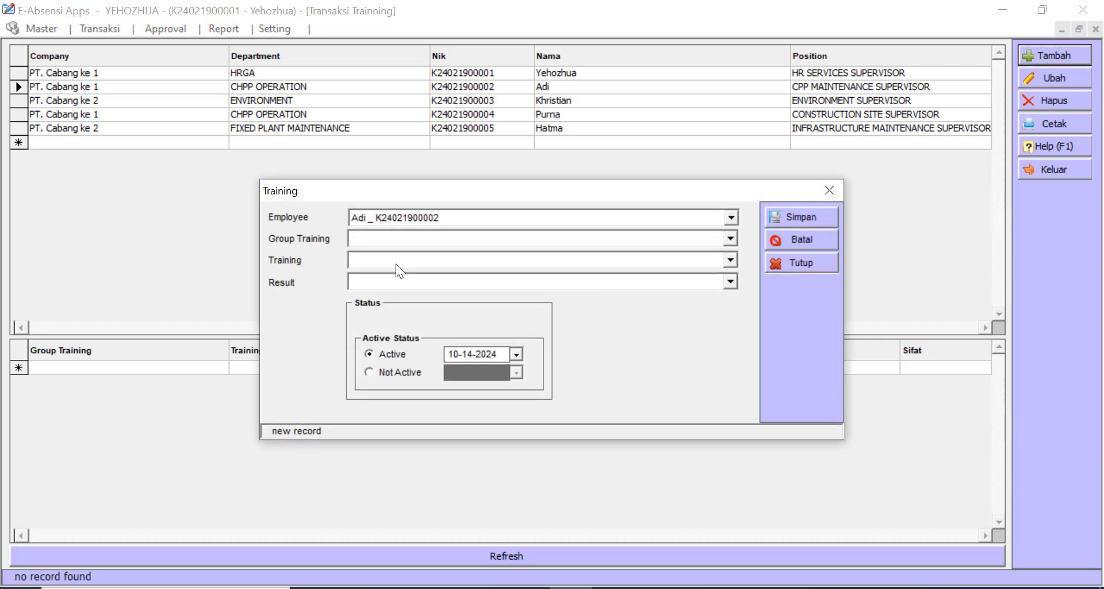
left_click(467, 241)
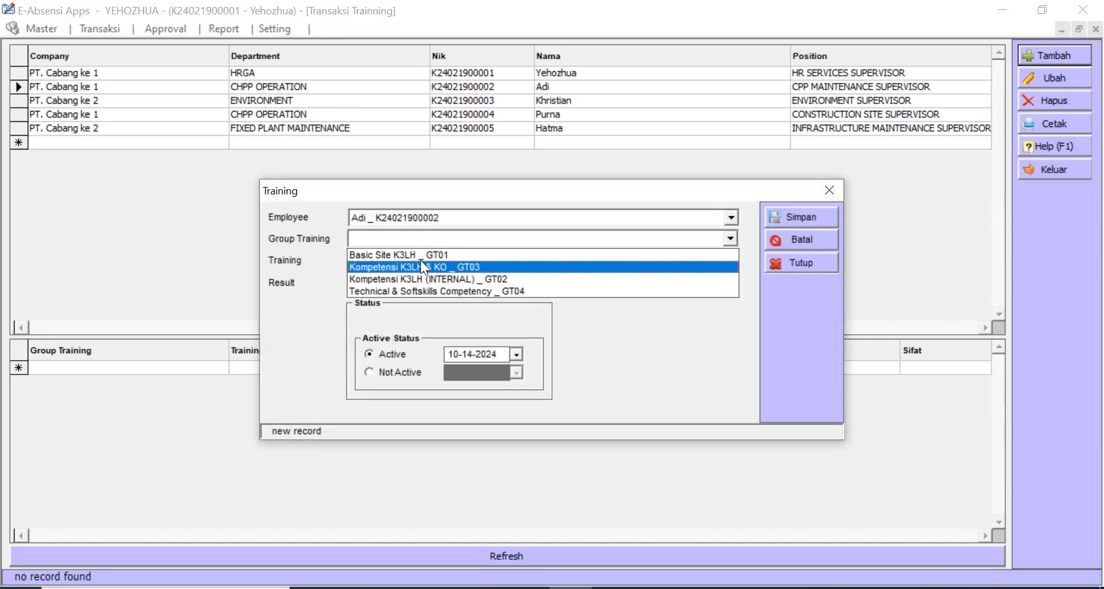
left_click(420, 255)
left_click(407, 262)
left_click(392, 285)
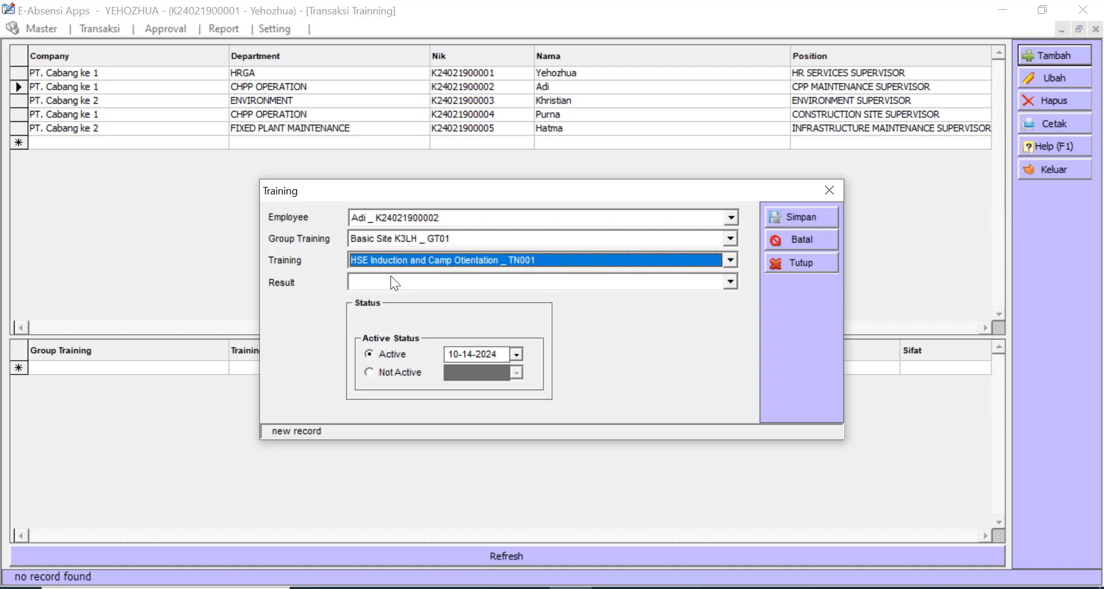
left_click(389, 282)
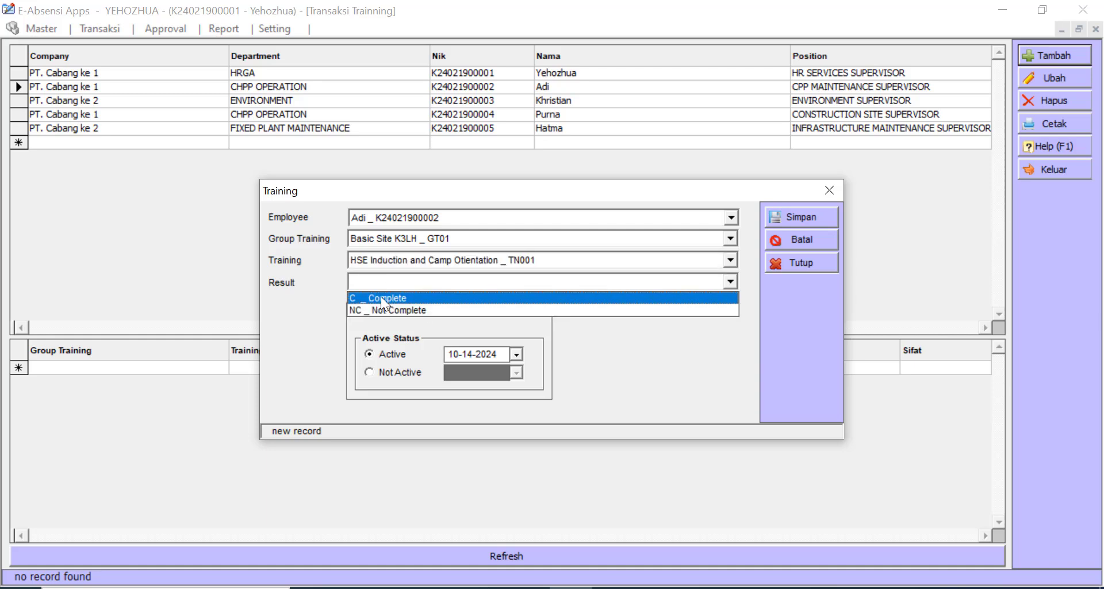
left_click(381, 296)
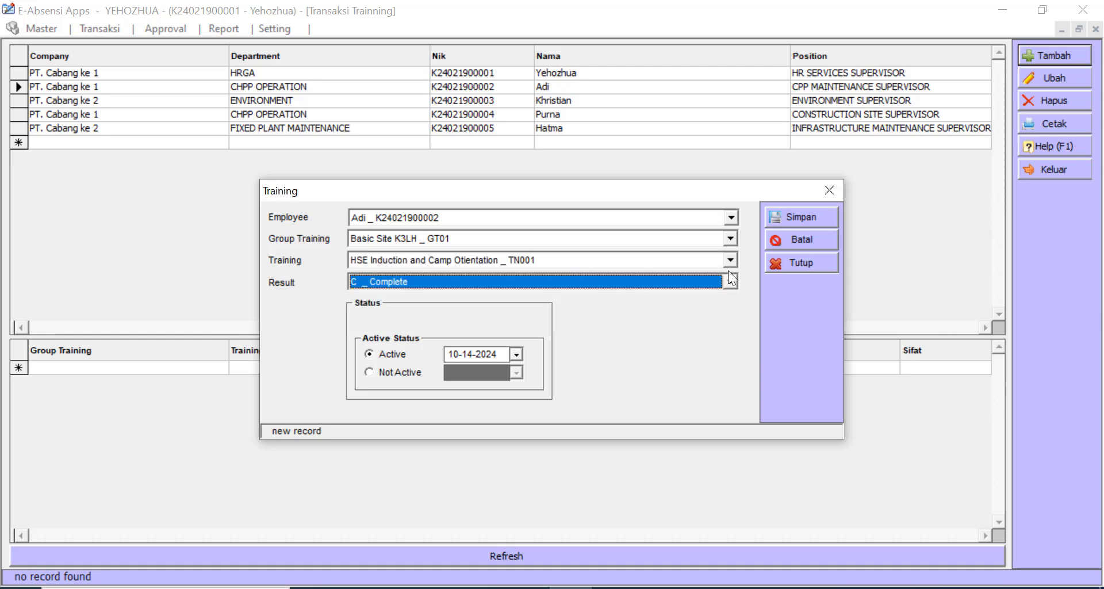
left_click(809, 215)
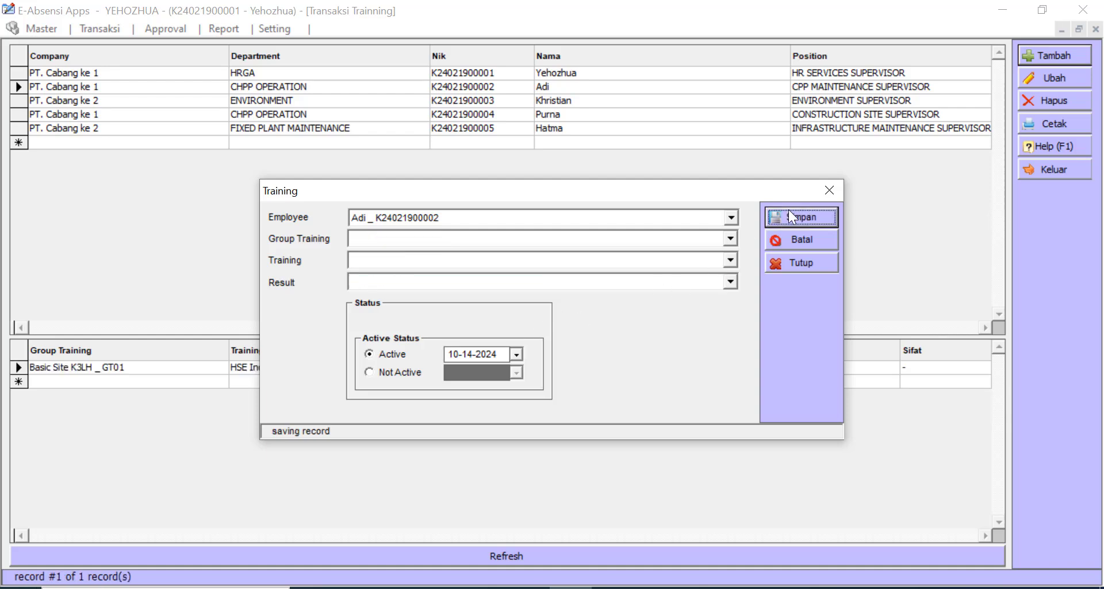
left_click(828, 190)
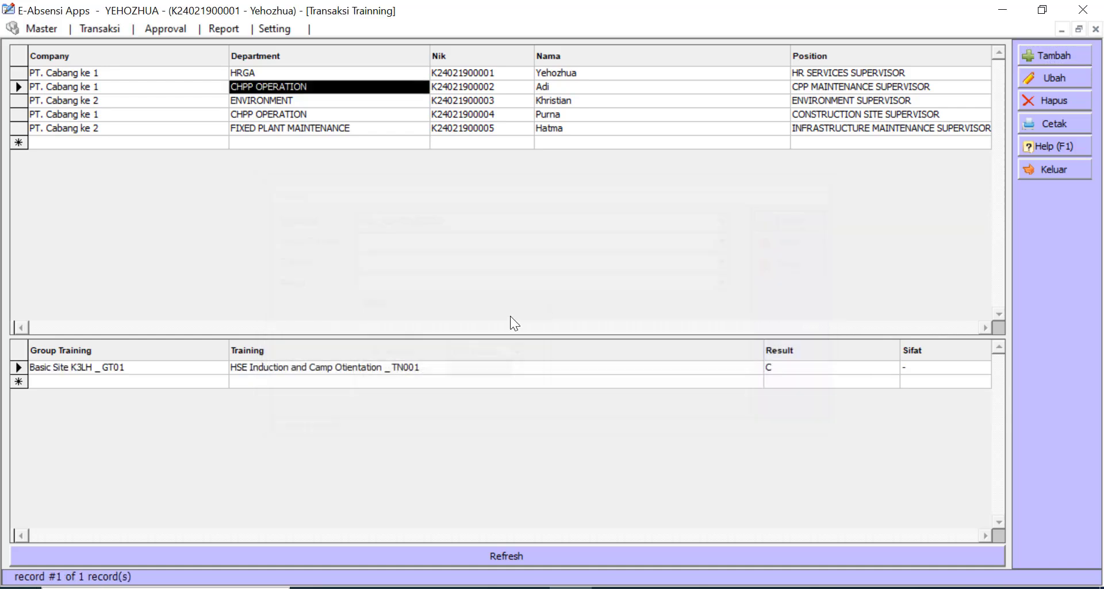
left_click(318, 99)
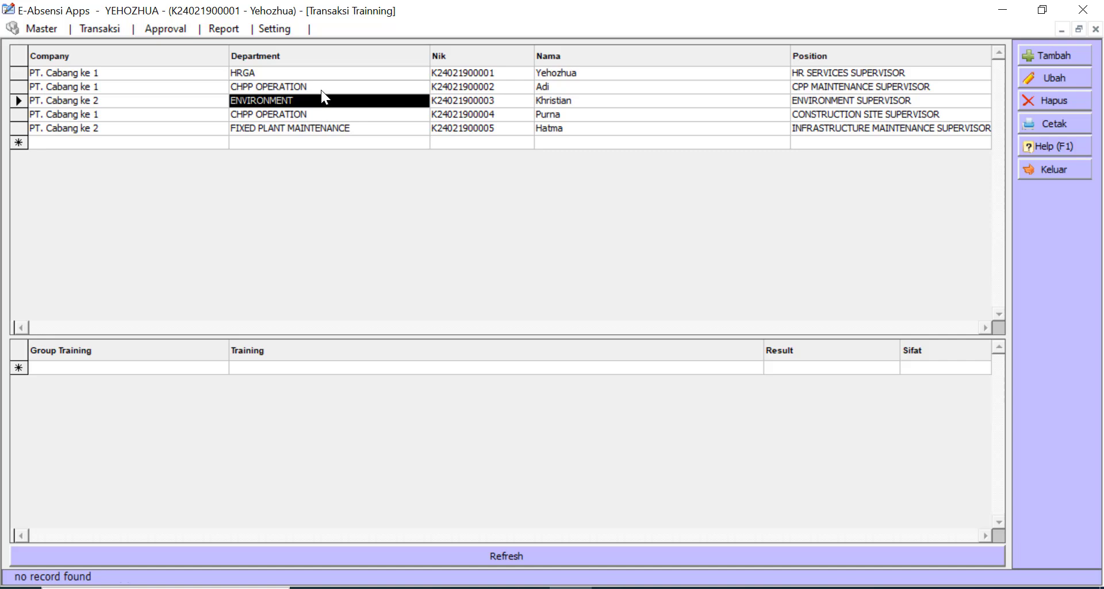
left_click(321, 89)
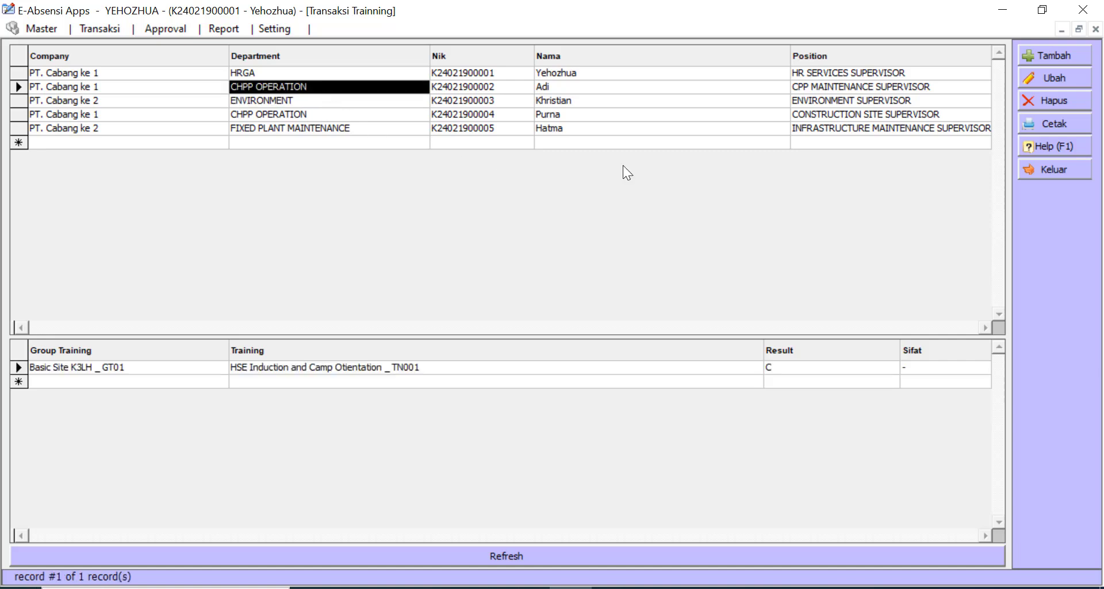
- Add Basic Fire Fighting _ TN006 under Kompetensi K3LH (INTERNAL) _ GT02 as Complete, then exit
left_click(1057, 56)
left_click(419, 234)
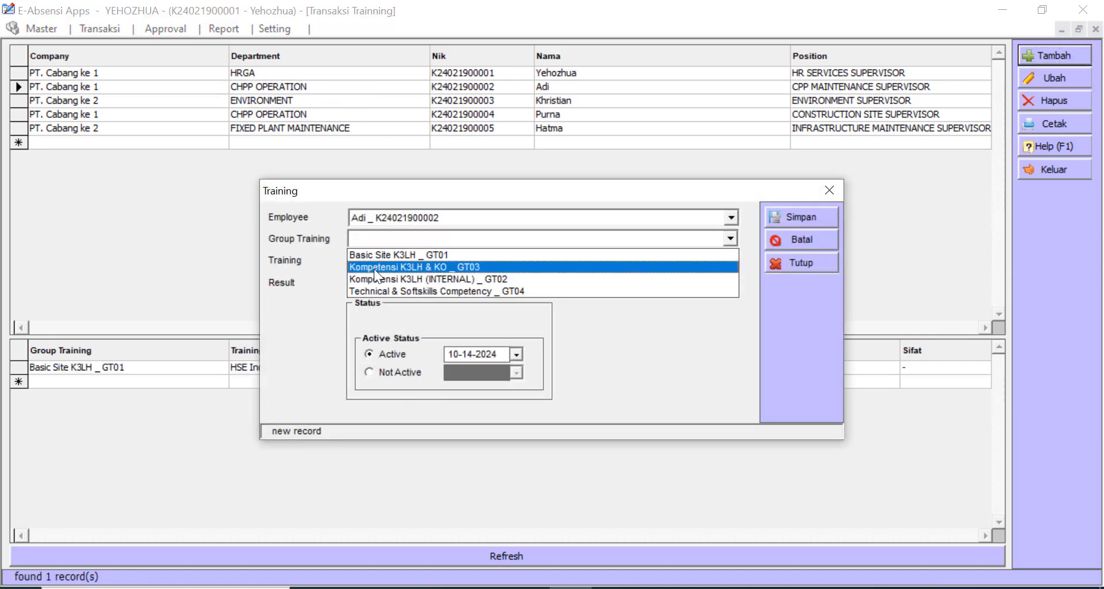
left_click(428, 278)
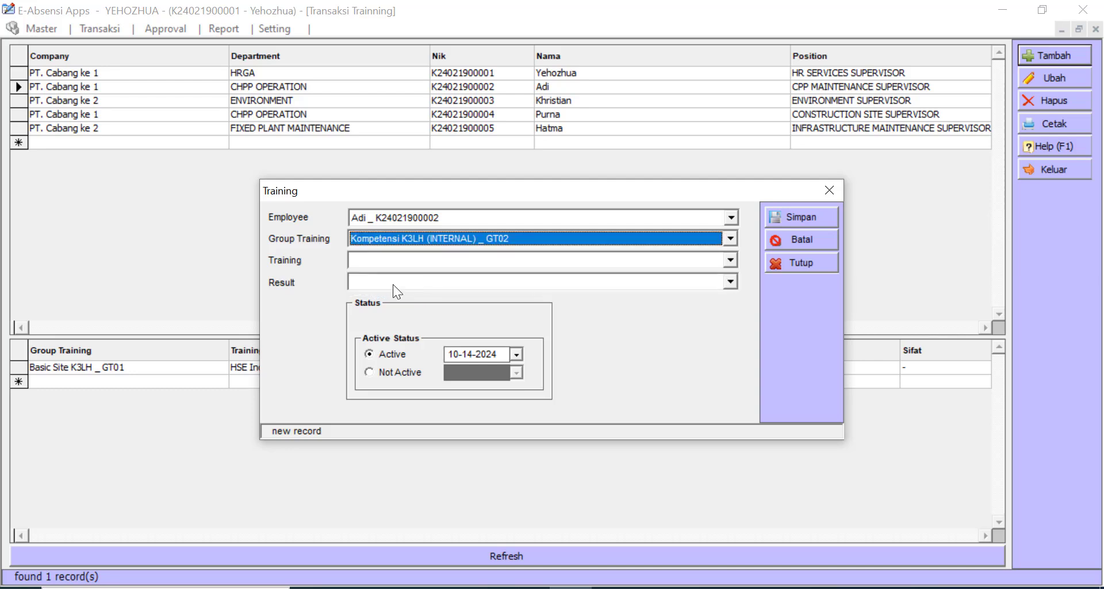
left_click(402, 258)
left_click(390, 291)
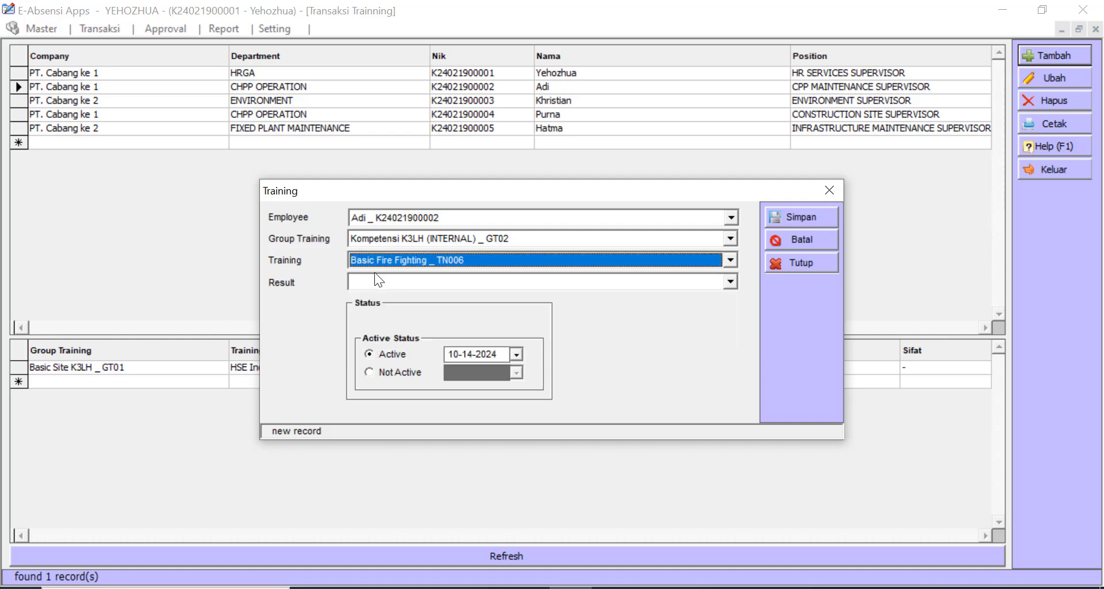
left_click(375, 282)
left_click(377, 297)
left_click(808, 219)
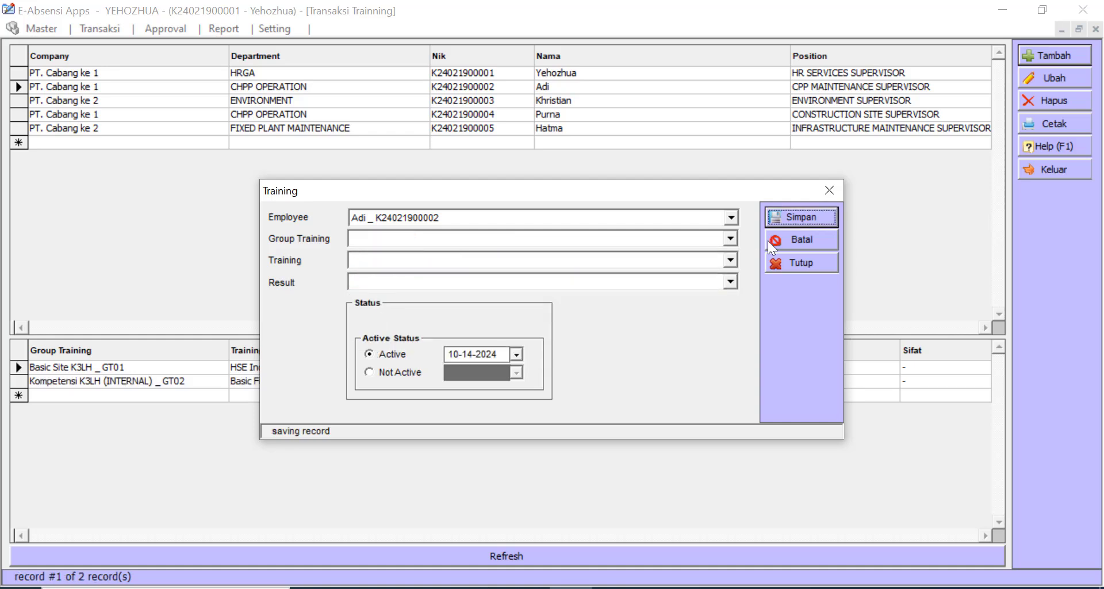
left_click(829, 190)
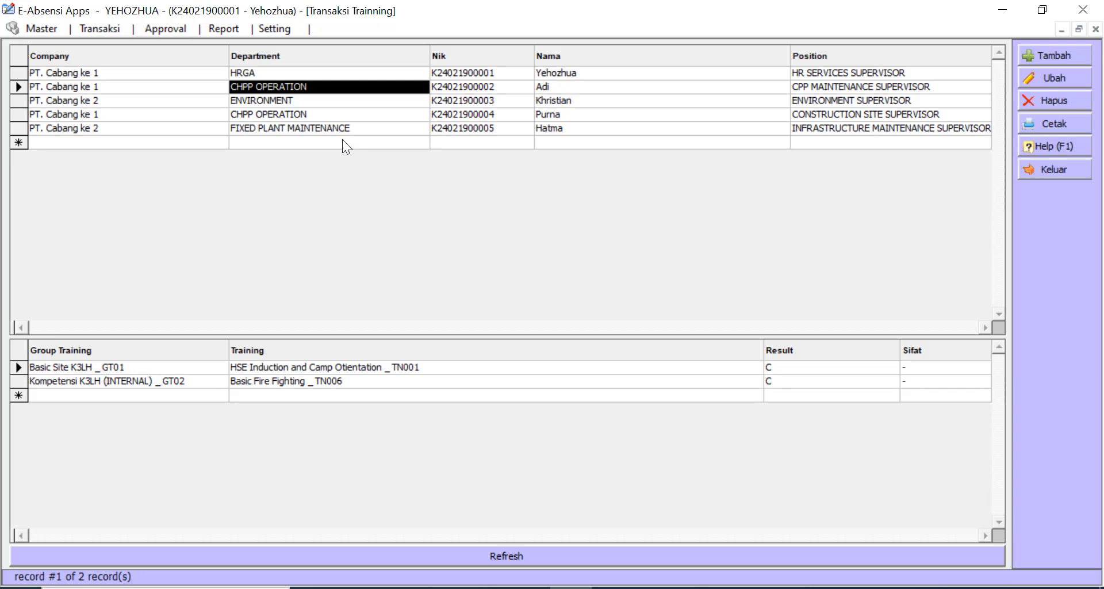
left_click(481, 85)
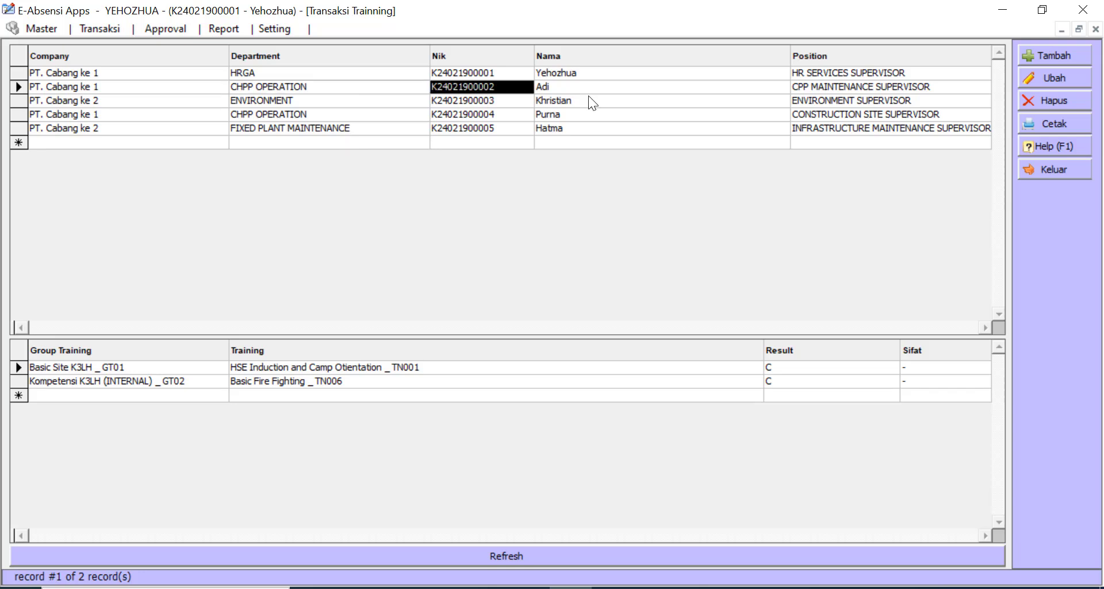
left_click(1064, 170)
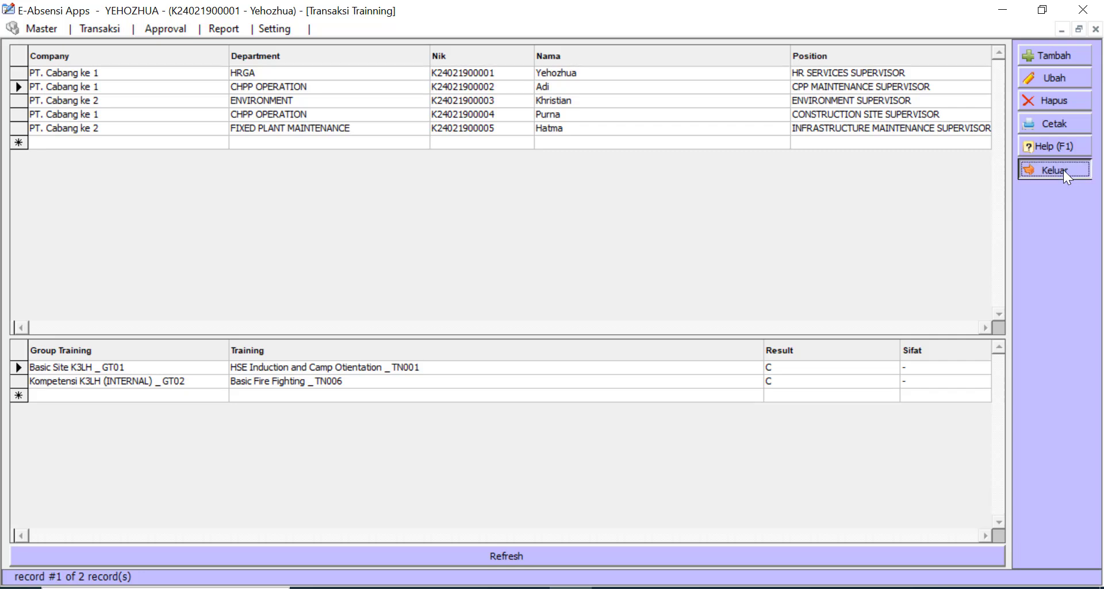
- Close the Transaksi Training form and bring up the Transaksi menu
left_click(1064, 170)
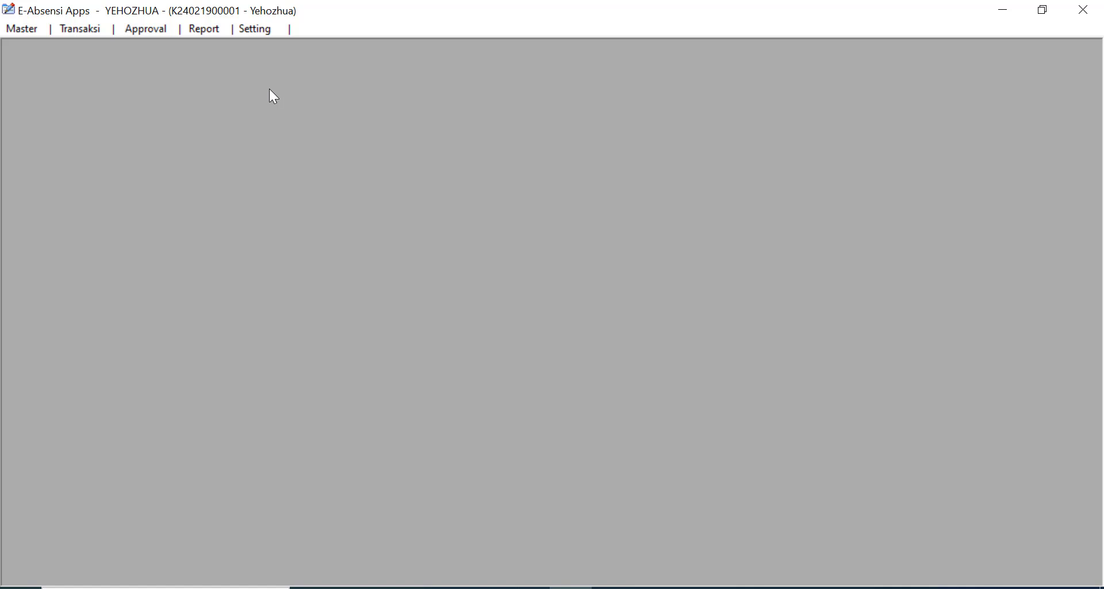
left_click(85, 33)
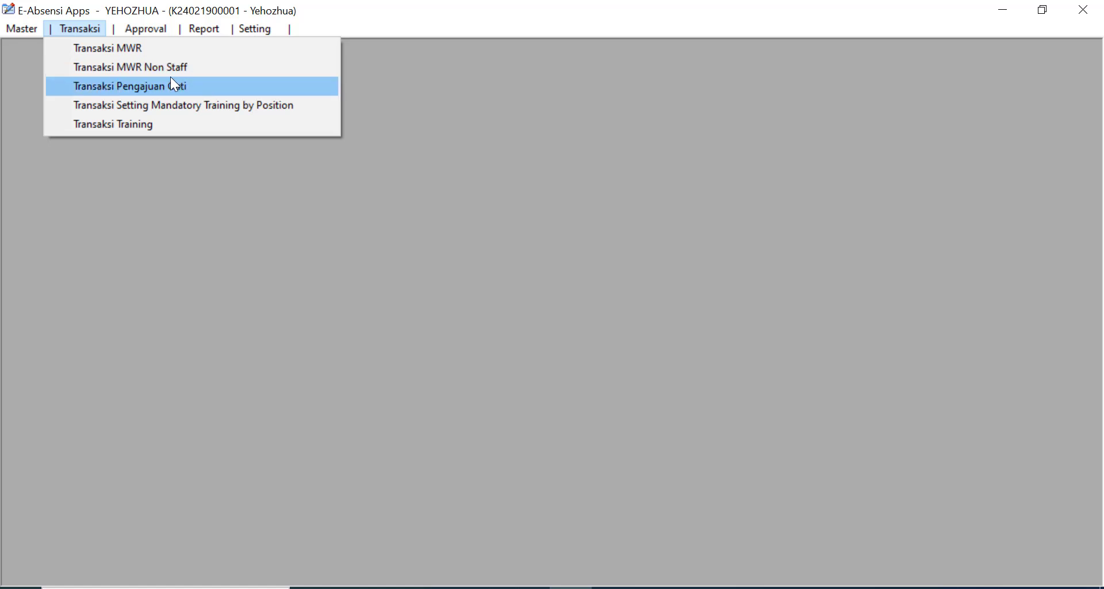
mouse_move(22, 29)
left_click(52, 200)
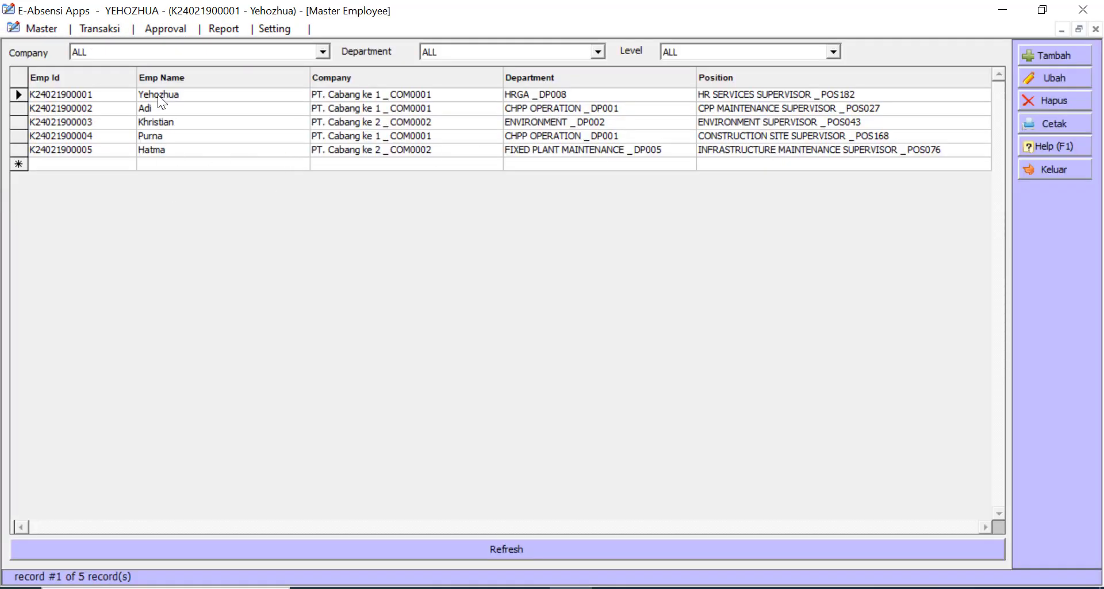
double_click(158, 95)
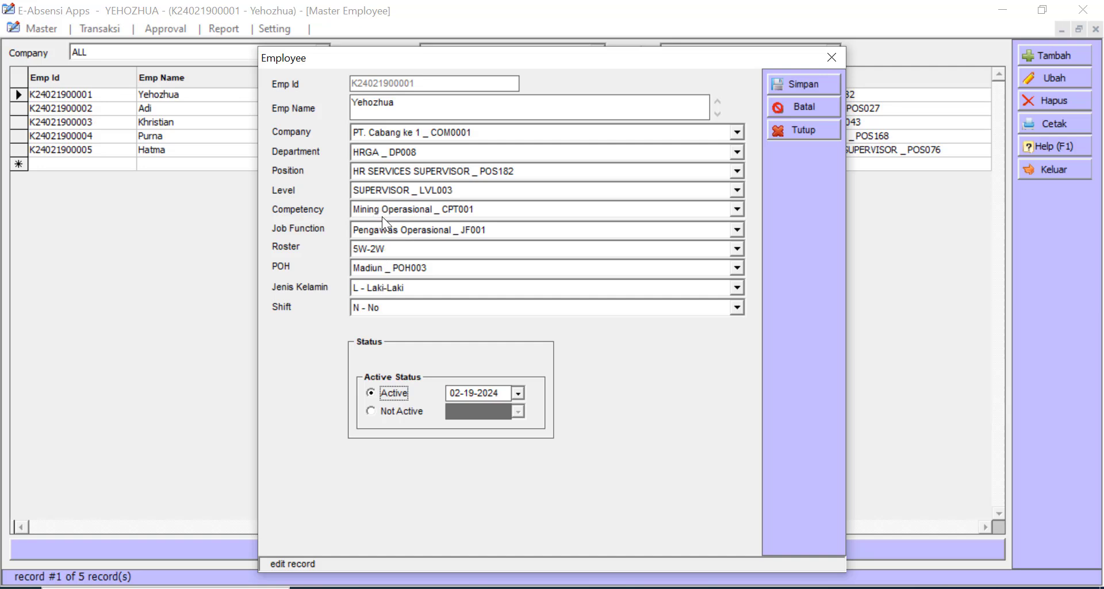
left_click(521, 190)
left_click(521, 190)
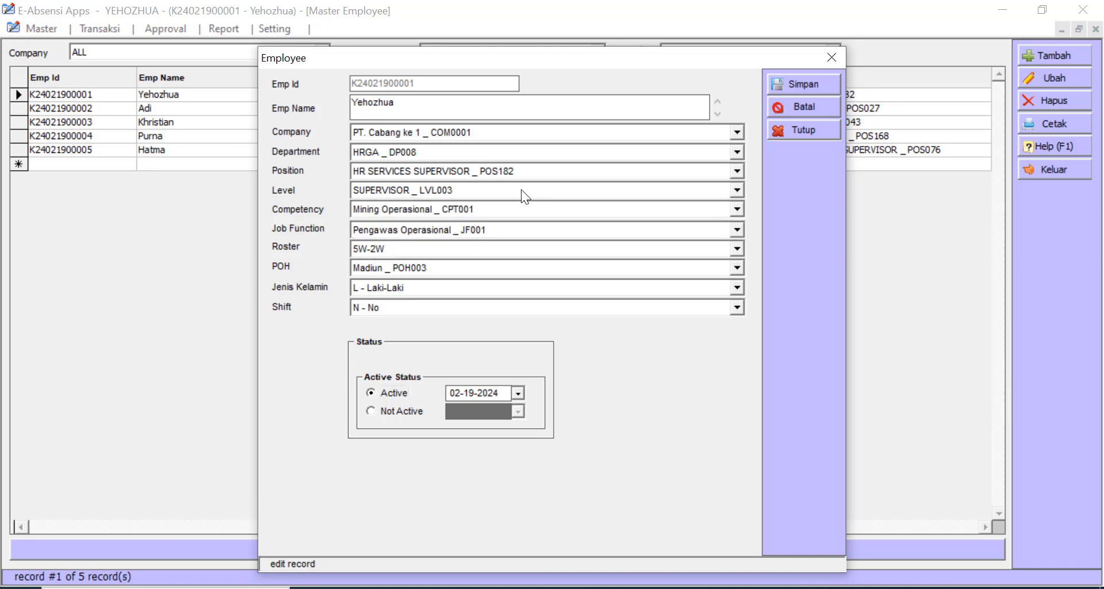
left_click(805, 130)
double_click(540, 108)
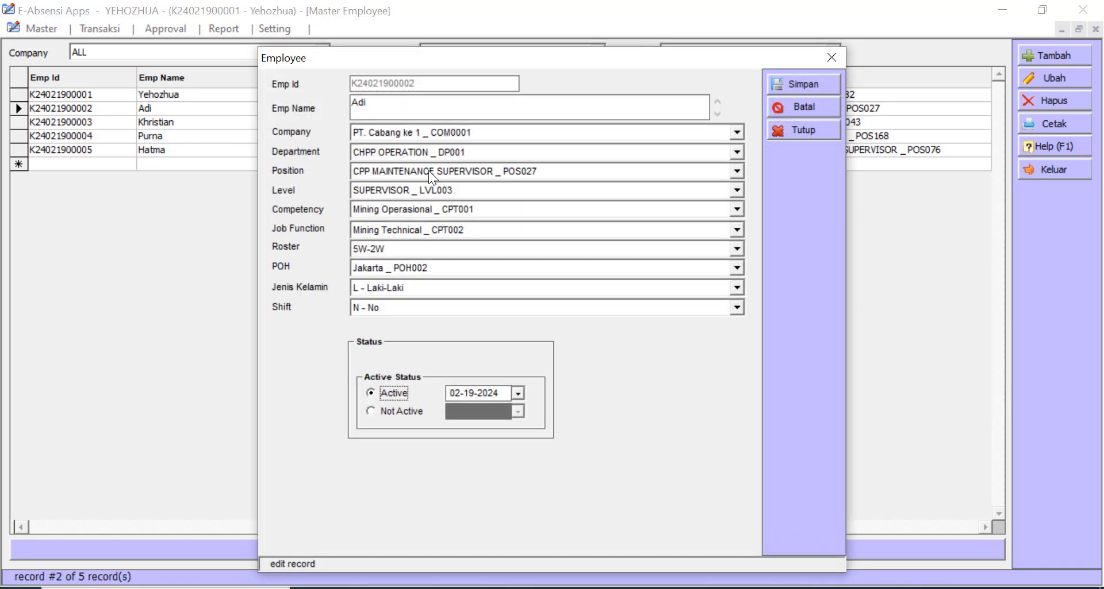
left_click(823, 130)
double_click(386, 122)
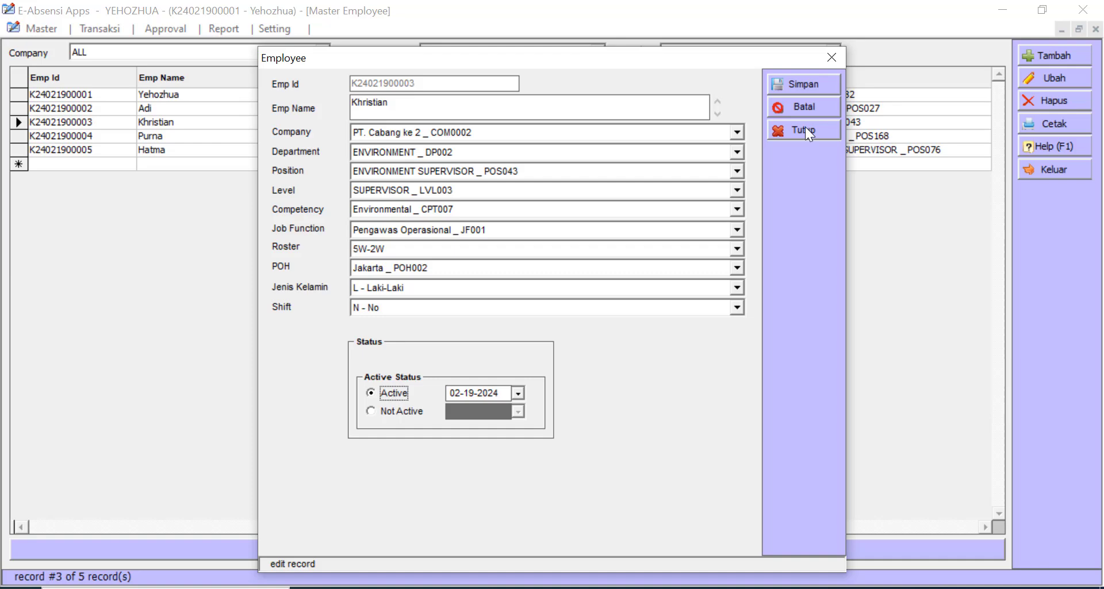
left_click(805, 127)
double_click(427, 137)
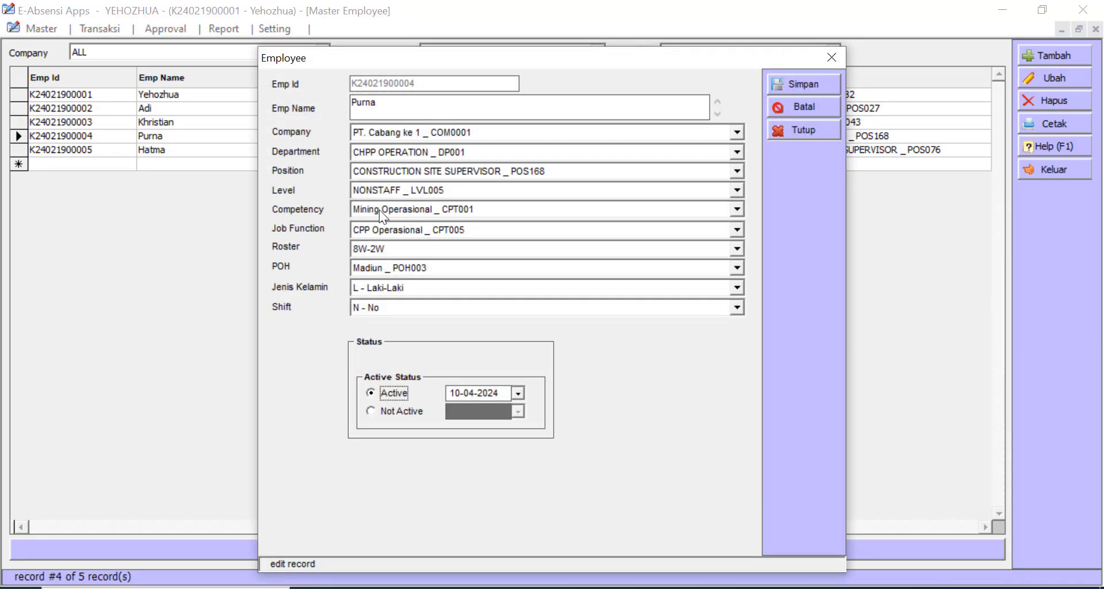
left_click(813, 130)
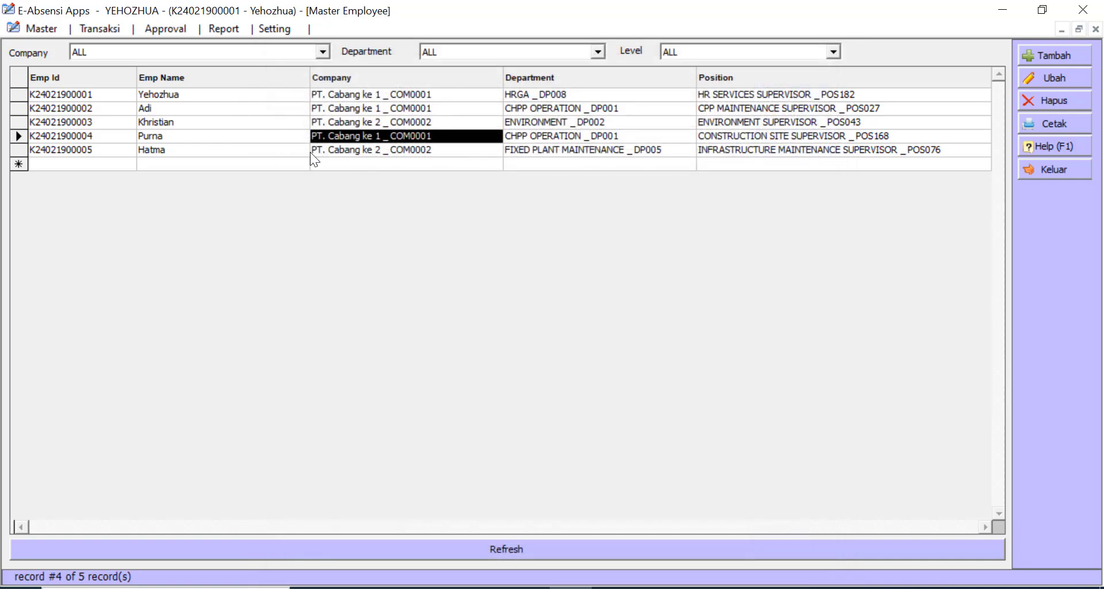
left_click(308, 150)
double_click(311, 150)
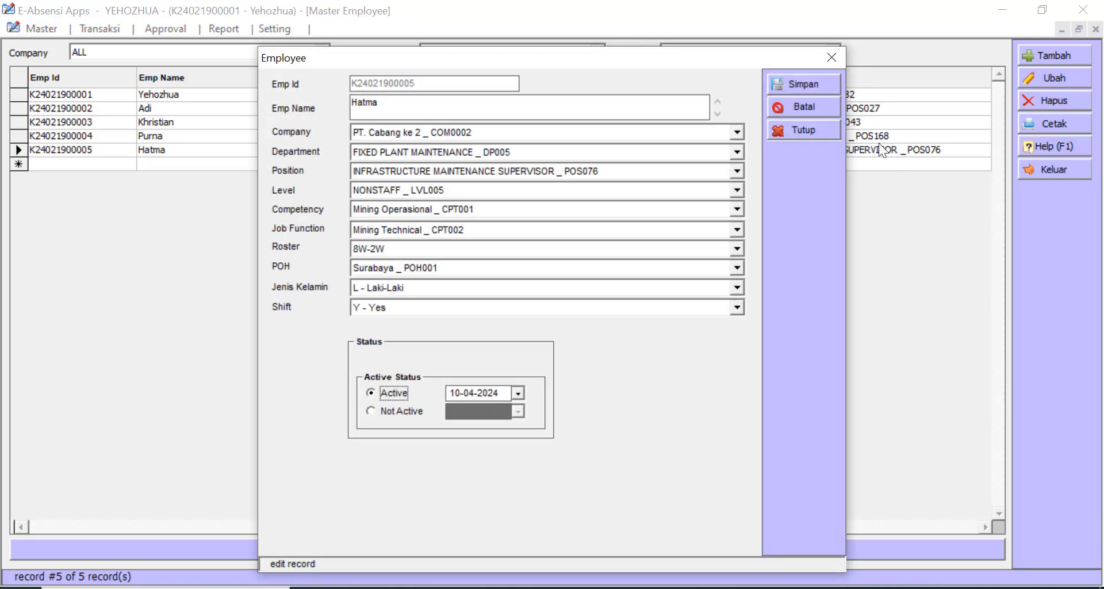
left_click(825, 135)
left_click(1056, 170)
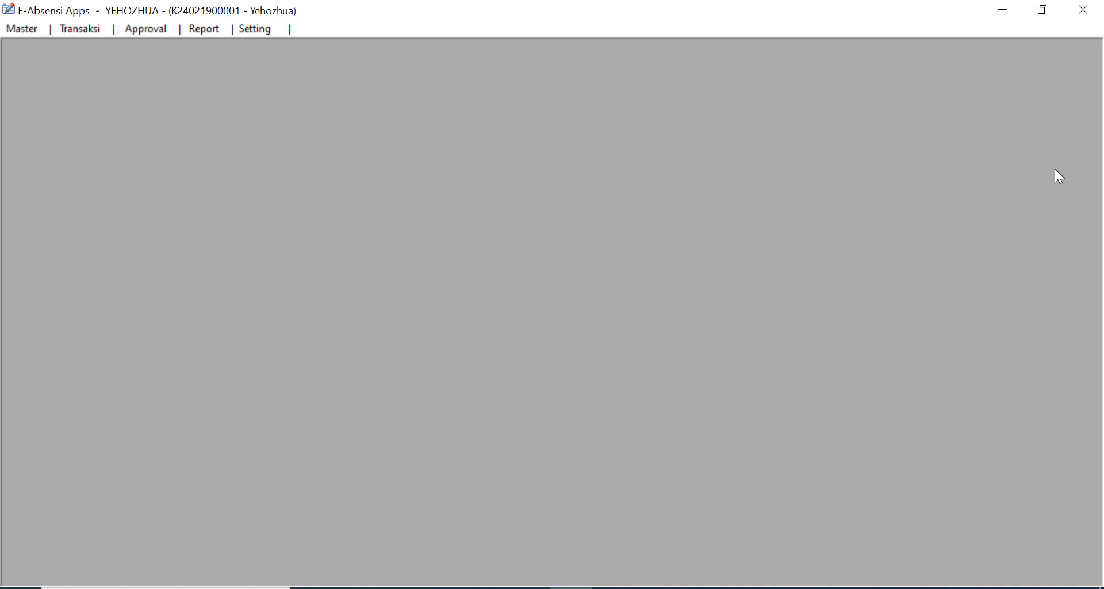
left_click(76, 29)
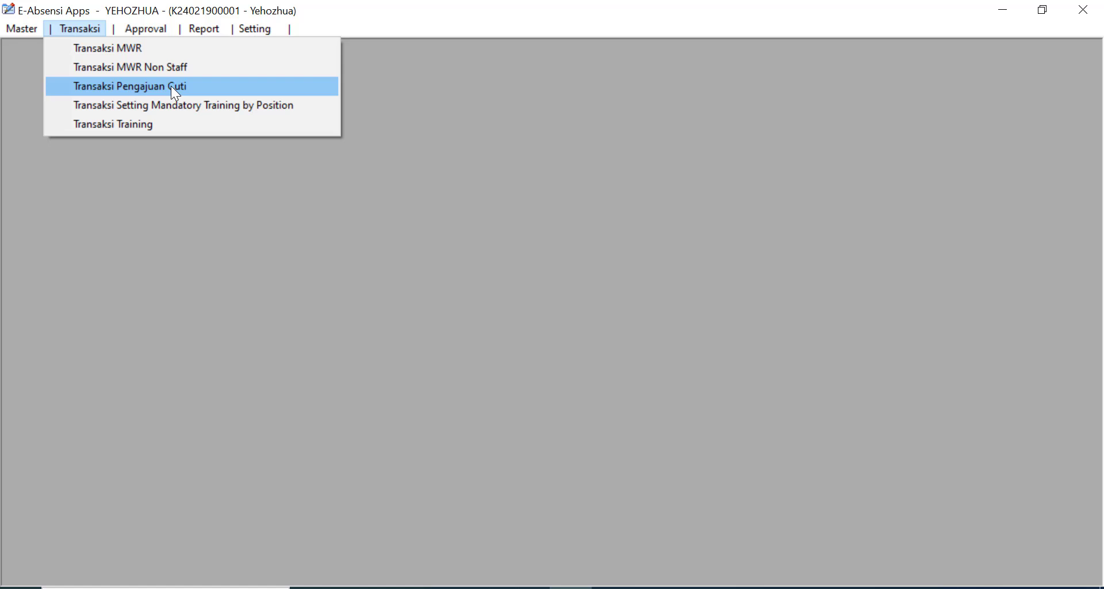
- Dismiss the Transaksi menu without choosing any form
left_click(509, 88)
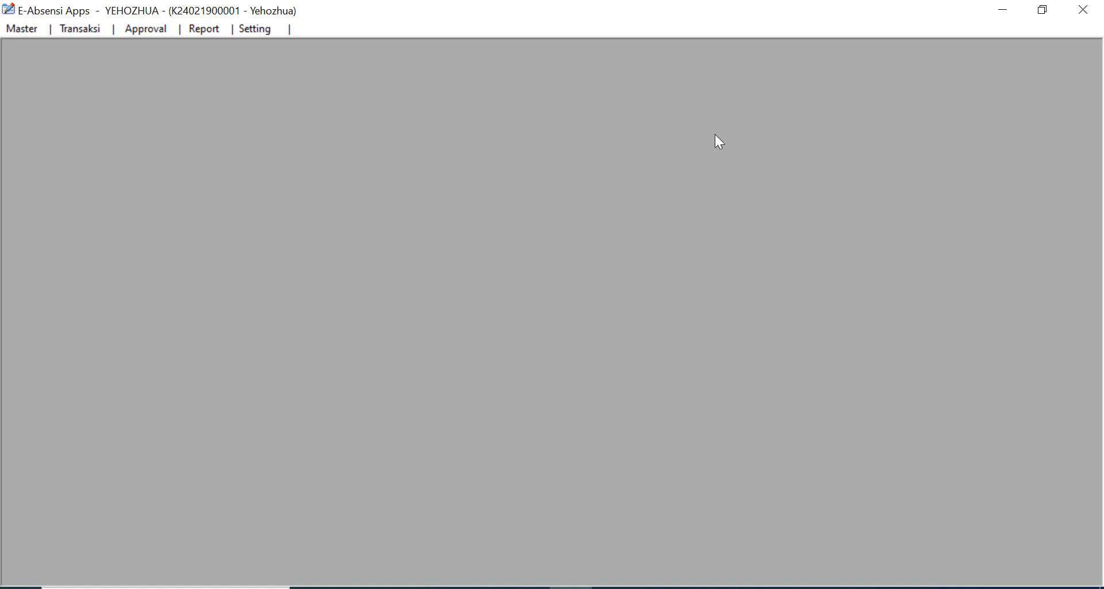
- Exit the app, relaunch E-Absensi and log in with the user's password
left_click(1083, 10)
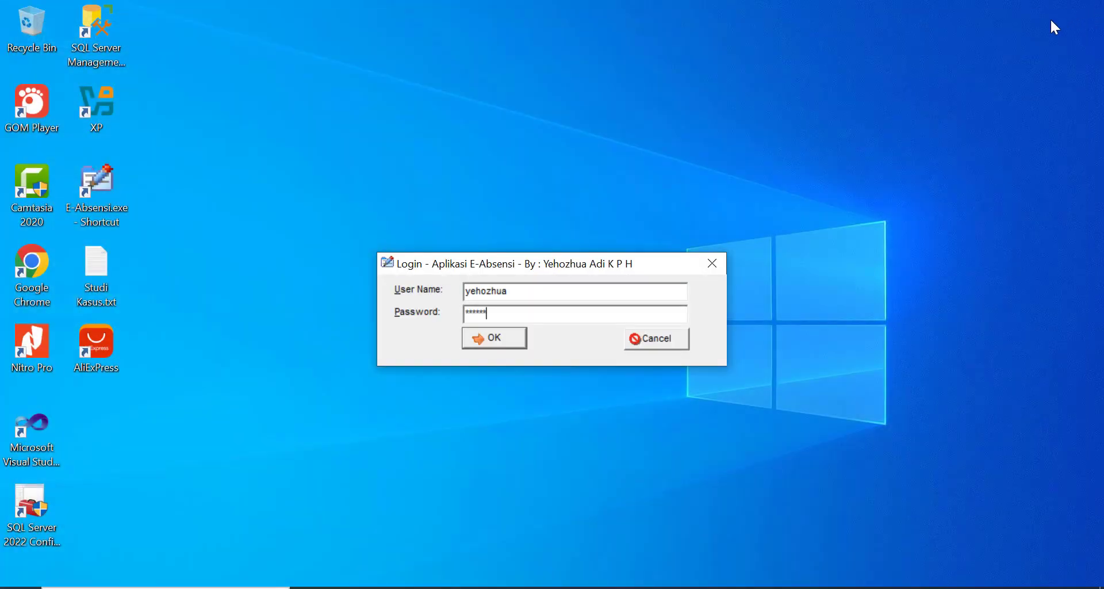
left_click(657, 342)
double_click(95, 197)
type("123456")
key("Return")
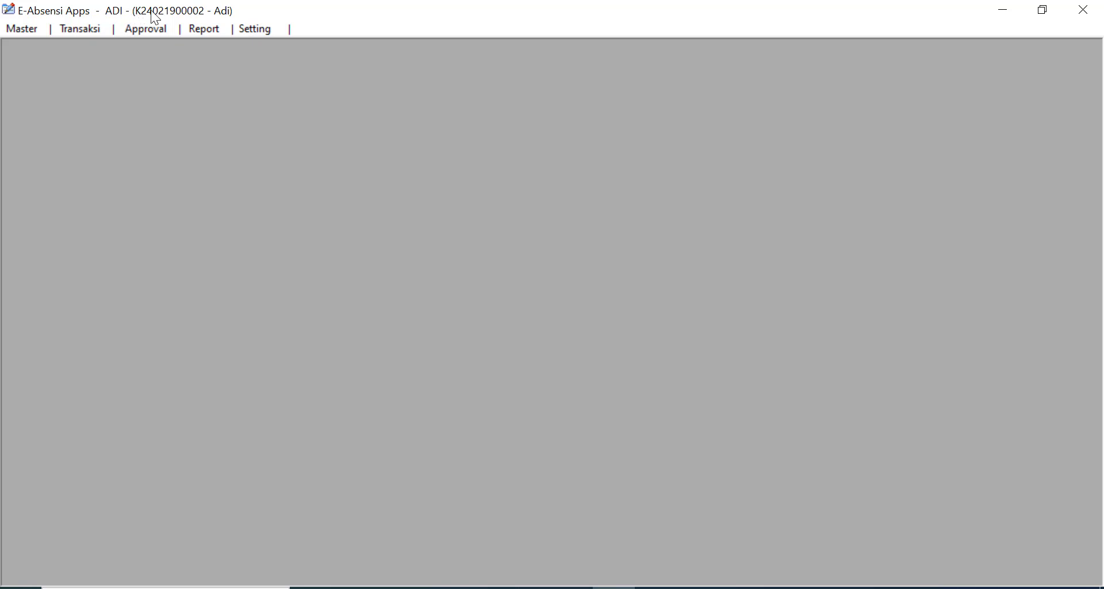
left_click(89, 27)
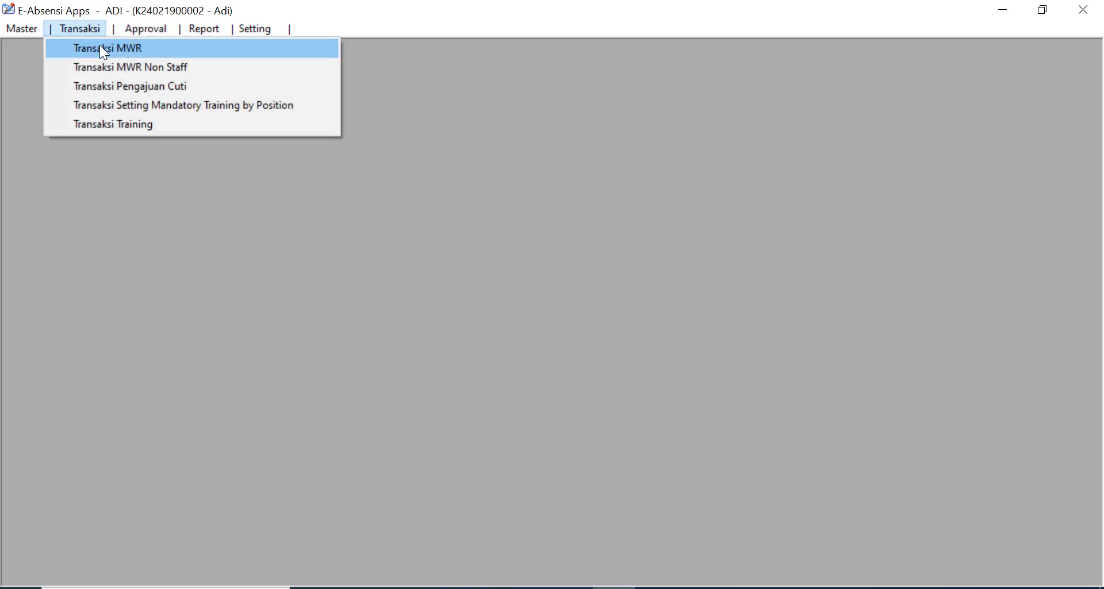
- Open an editable Transaksi MWR for the CPP maintenance supervisor, Att Date 01/10/2024 to 01/10/2024
left_click(102, 49)
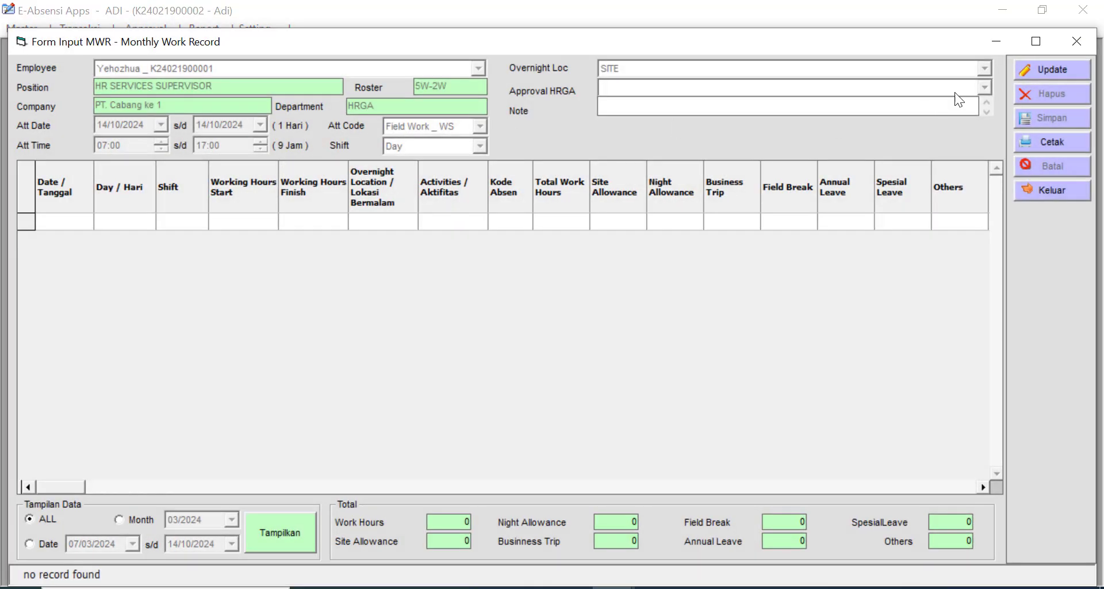
left_click(1051, 71)
left_click(478, 69)
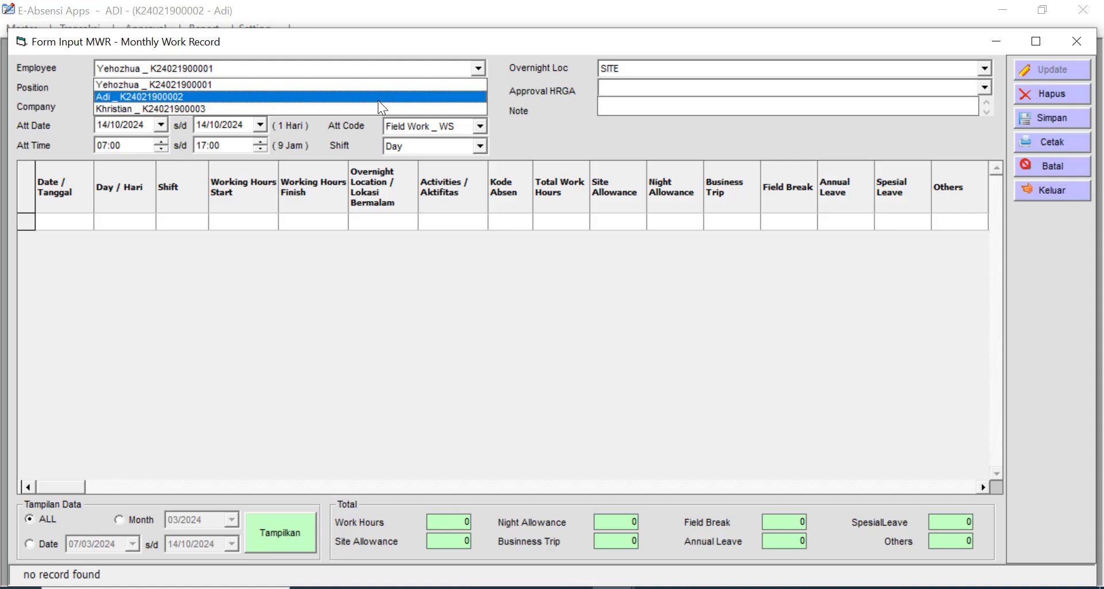
left_click(378, 96)
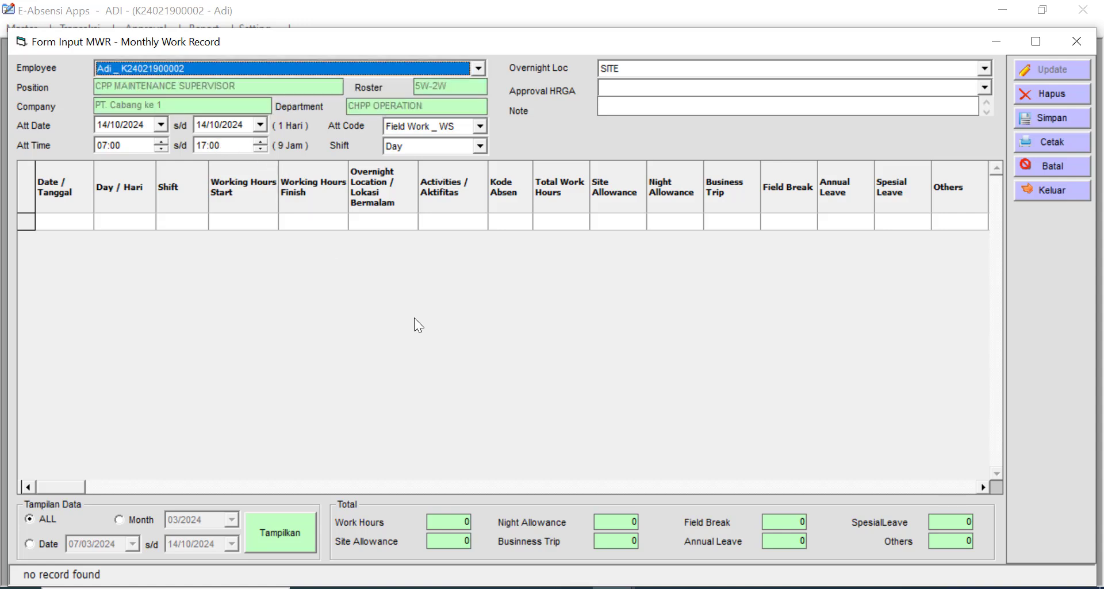
left_click(160, 124)
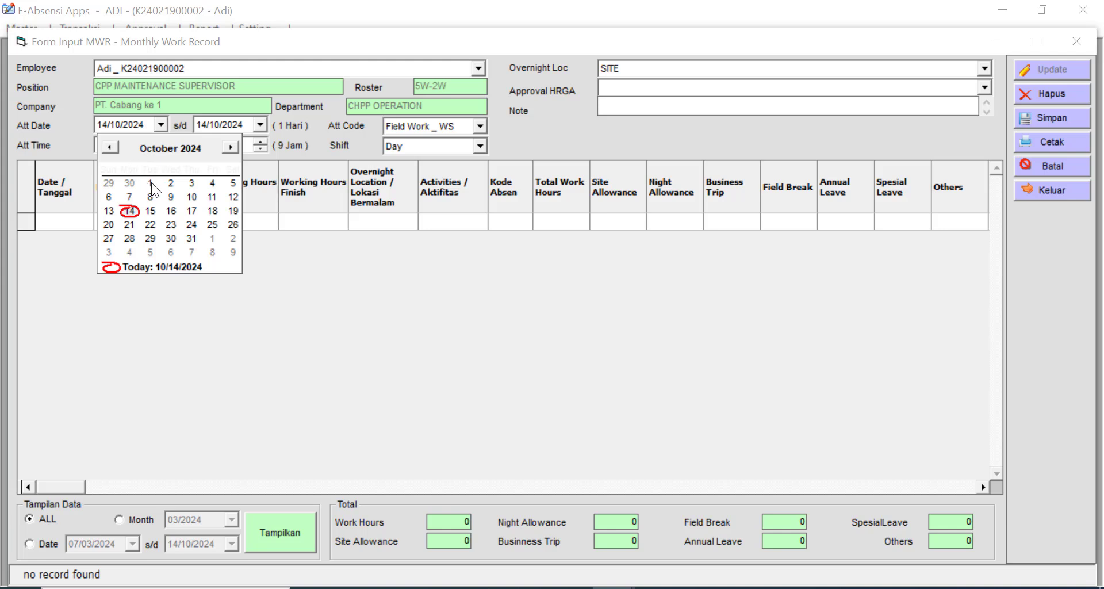
left_click(150, 183)
left_click(260, 125)
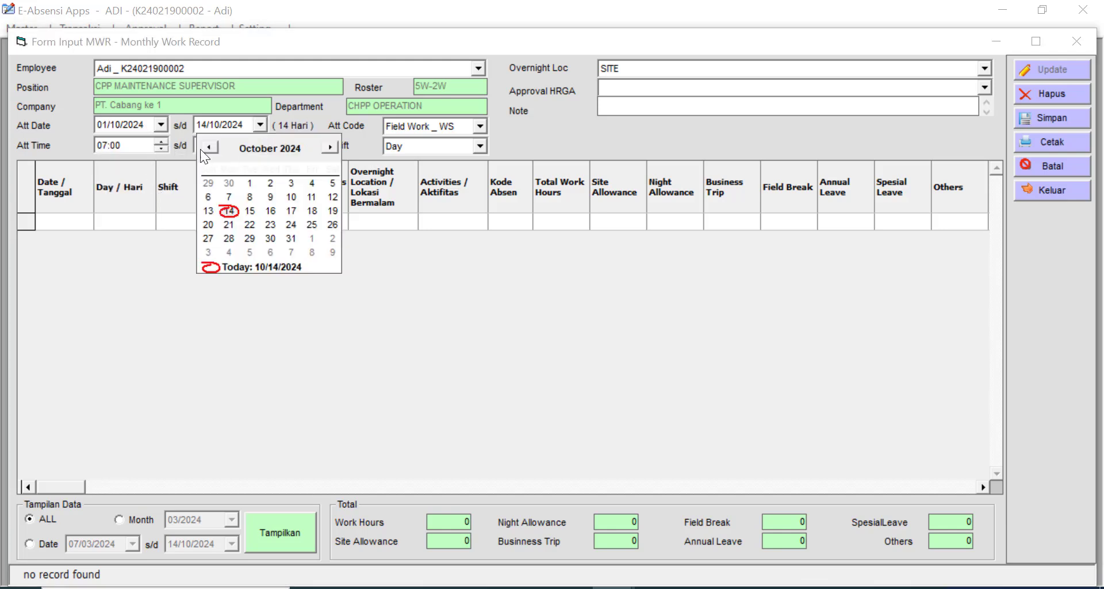
left_click(250, 183)
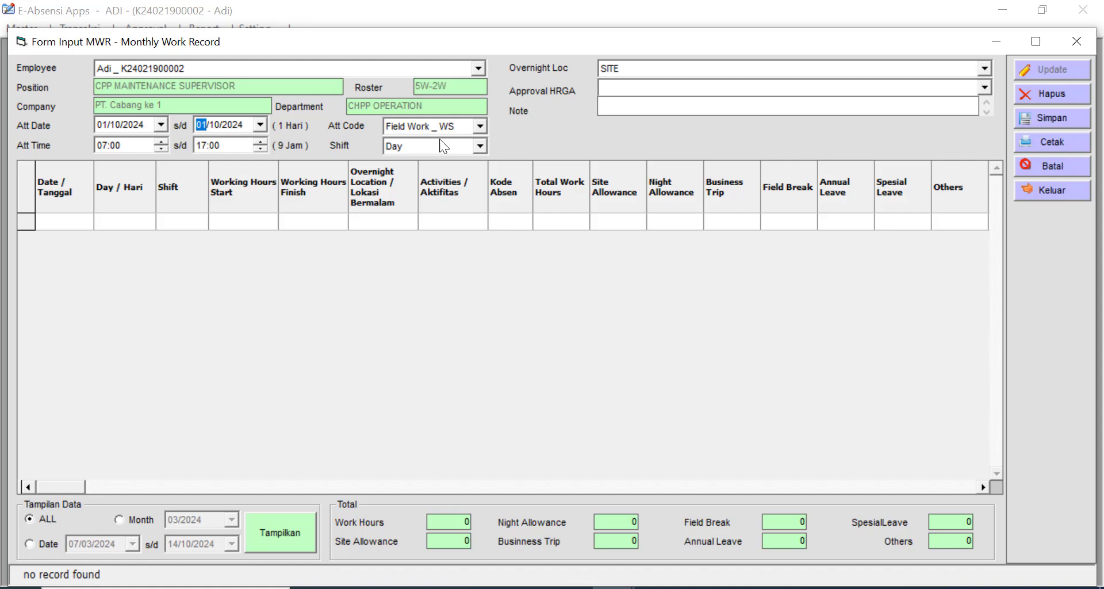
- Set Att Code to Travel to Site _ TW with the HRGA approver and save
left_click(480, 127)
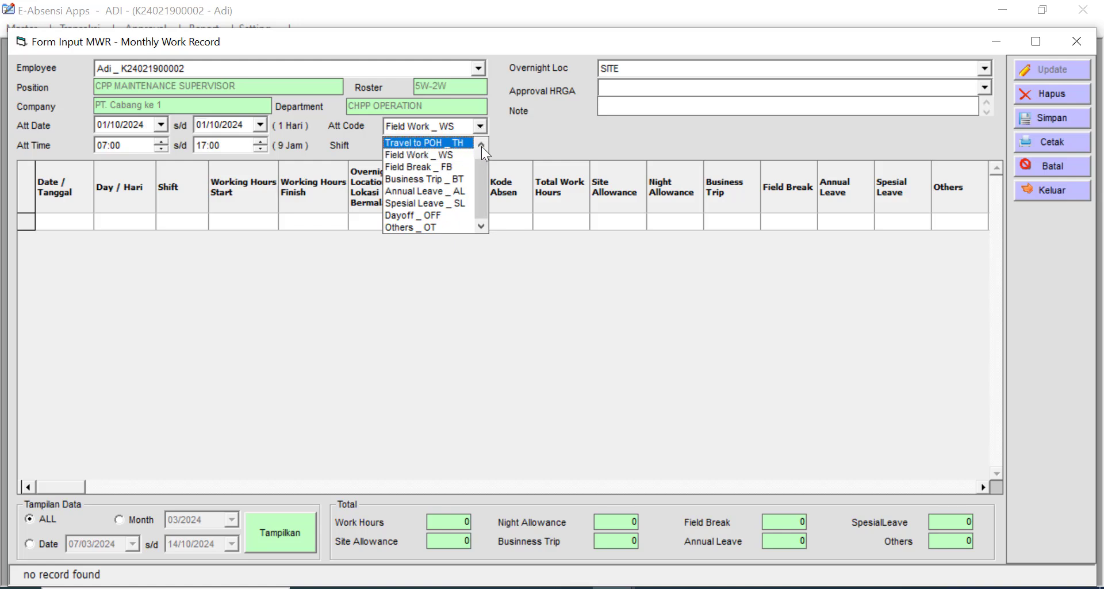
left_click(481, 146)
left_click(451, 143)
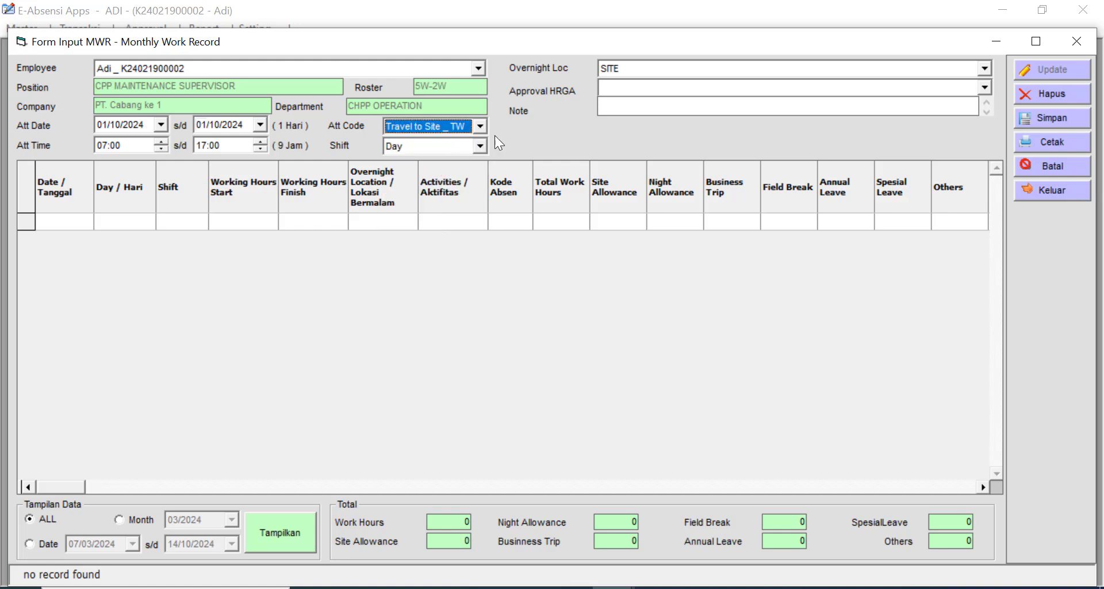
left_click(634, 86)
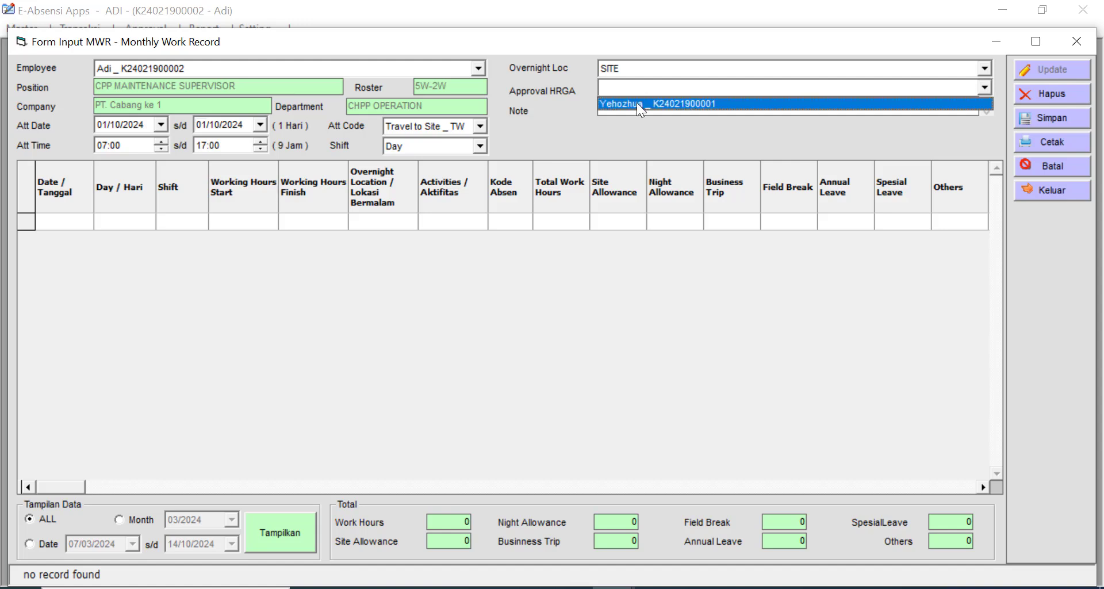
left_click(637, 102)
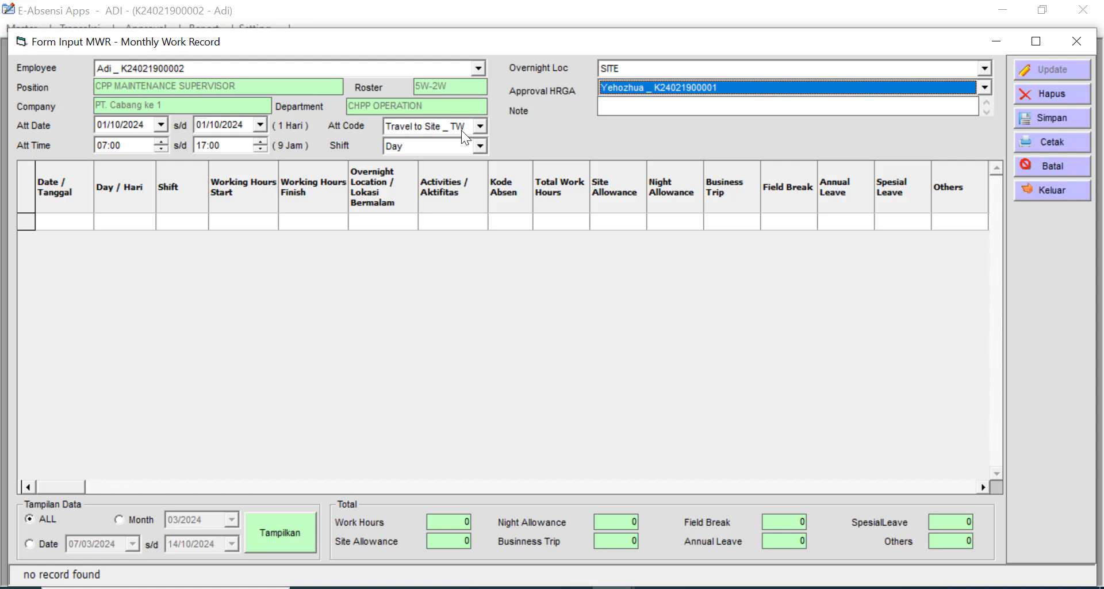
left_click(1070, 116)
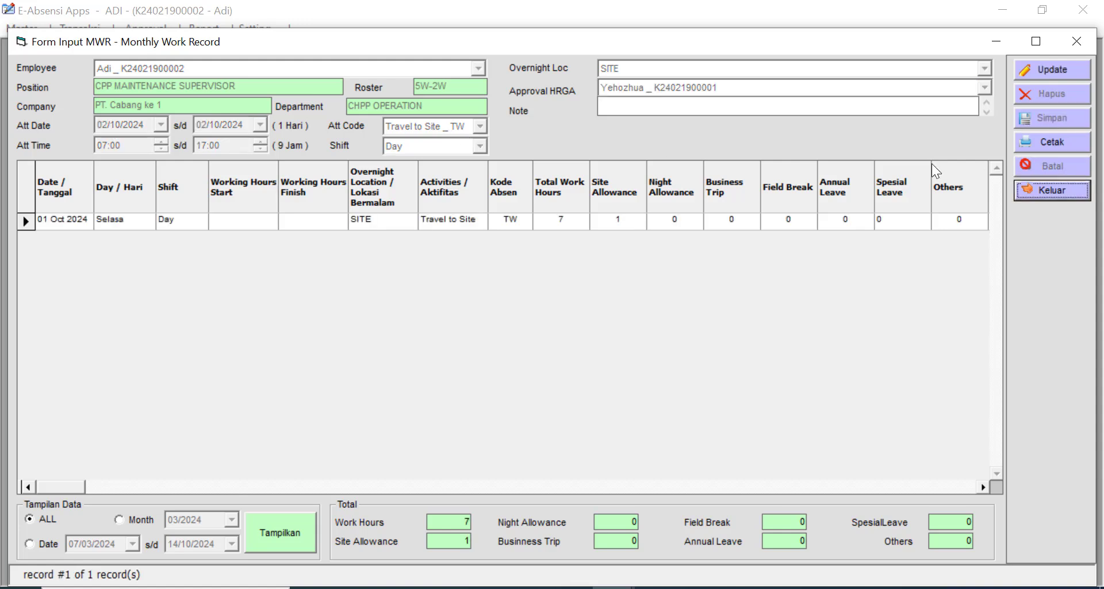
- Save Field Work _ WS entries from 2 October through end date 05/11/2024
left_click(1061, 68)
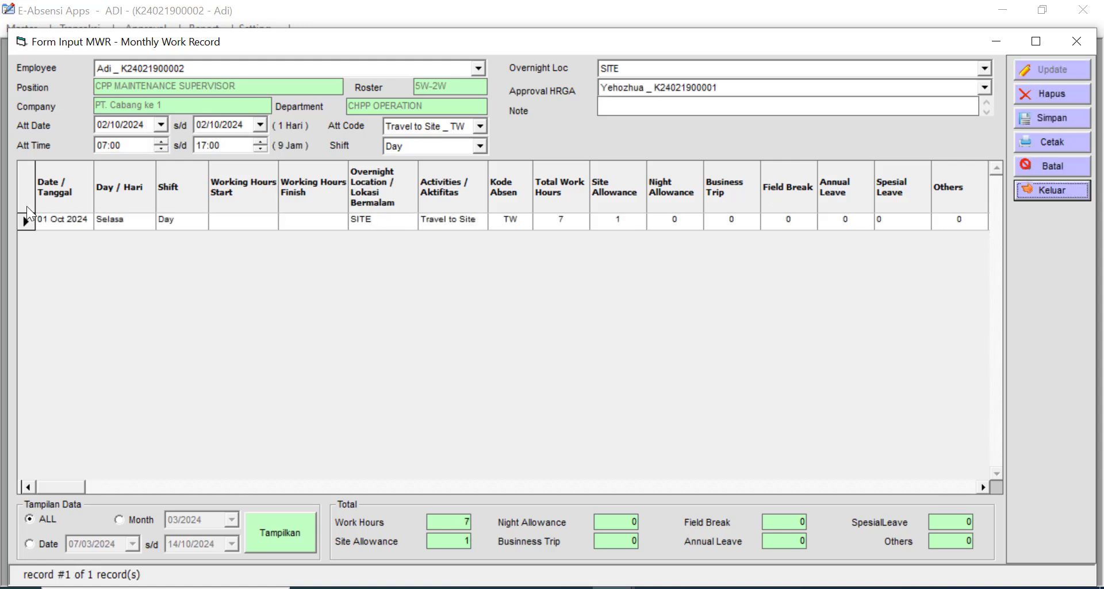
left_click(260, 124)
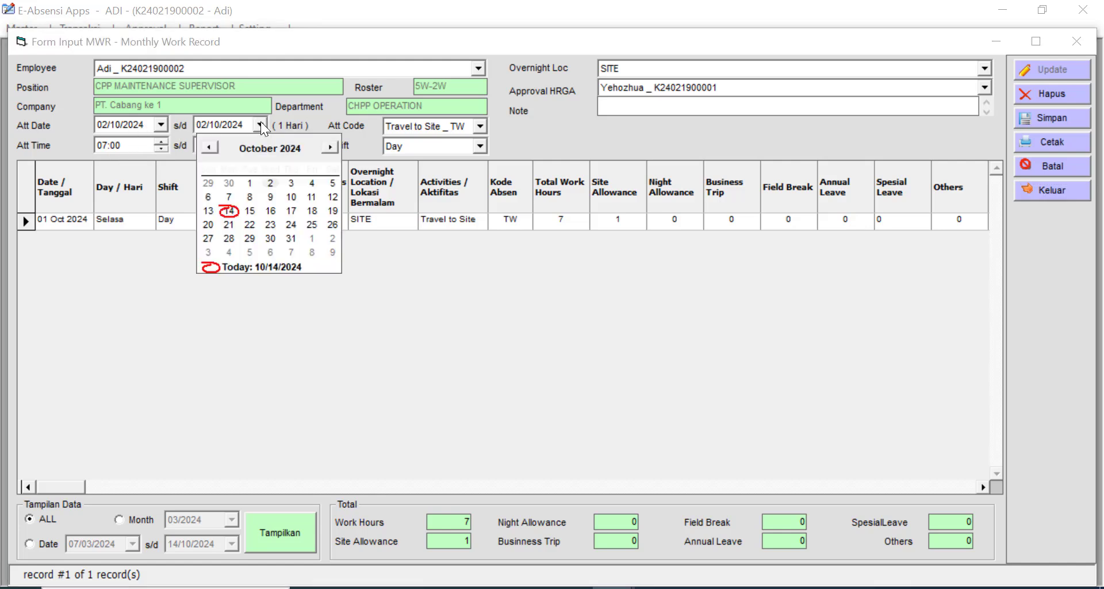
left_click(332, 145)
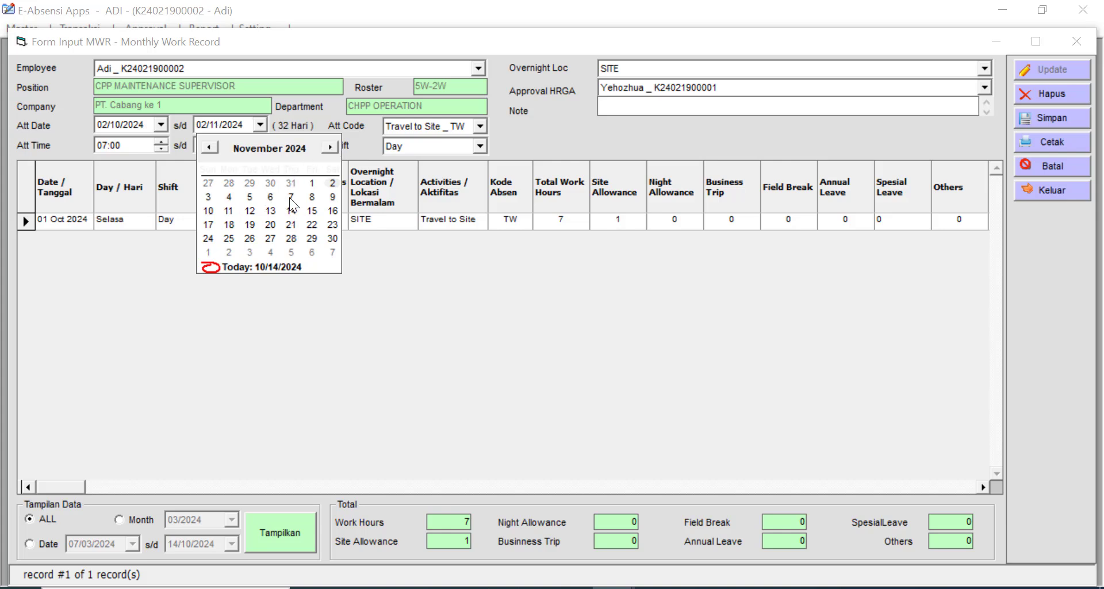
left_click(290, 197)
left_click(260, 124)
left_click(250, 197)
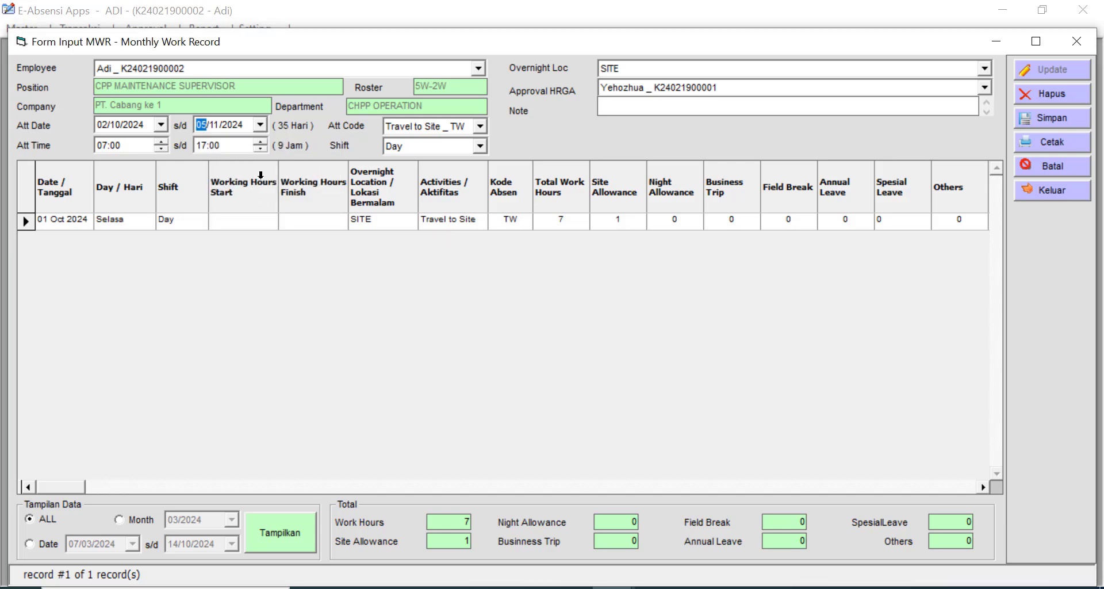
left_click(479, 124)
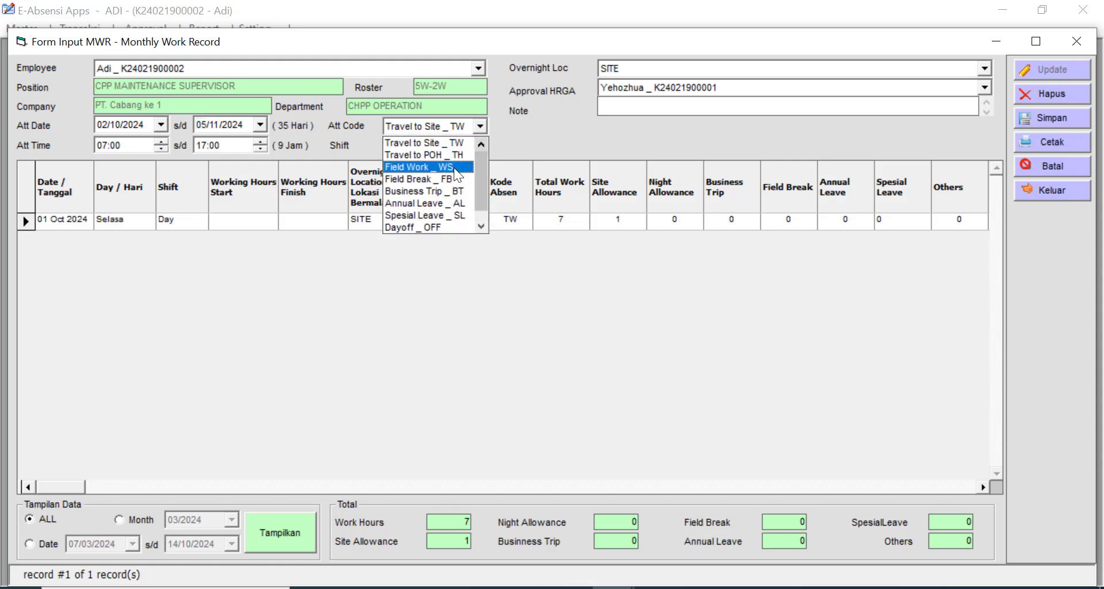
left_click(454, 167)
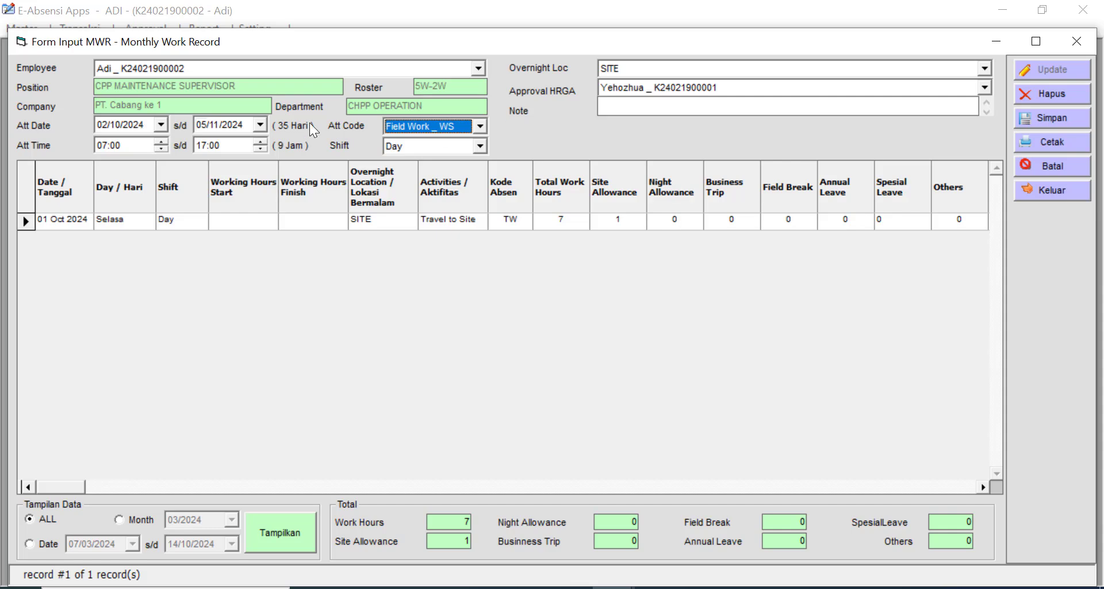
left_click(1062, 119)
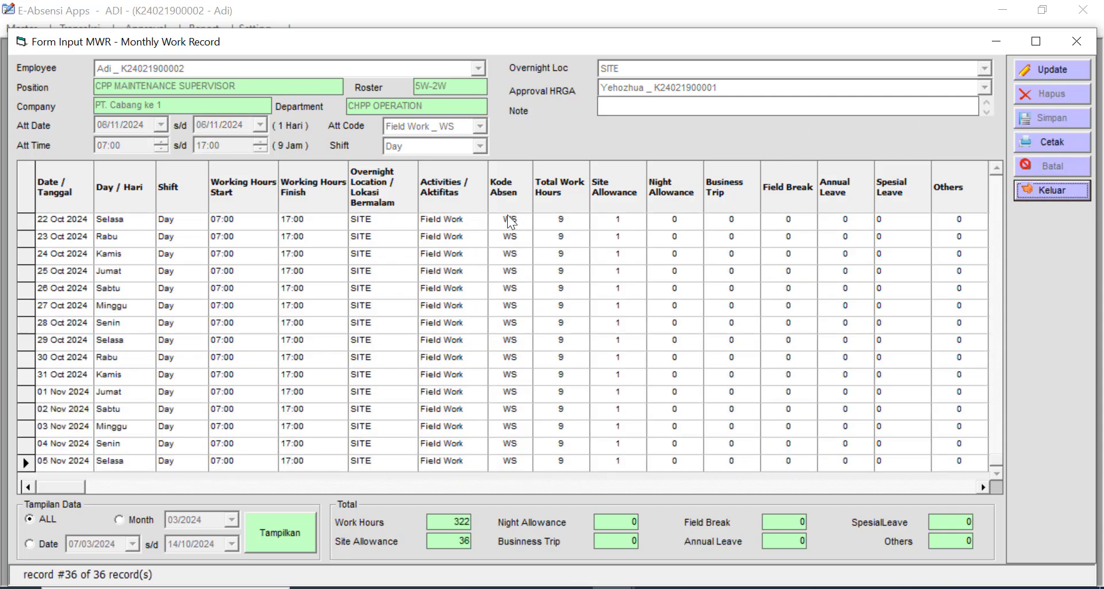
- Save a 6 November 2024 Travel to POH _ TH entry with overnight location POH
left_click(1054, 70)
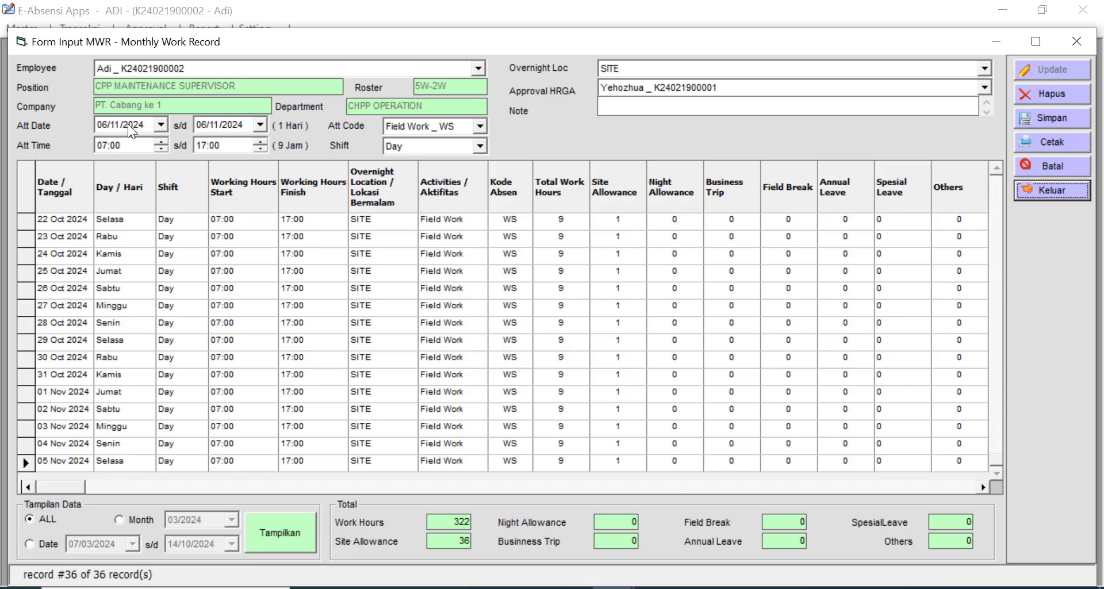
left_click(455, 124)
left_click(481, 144)
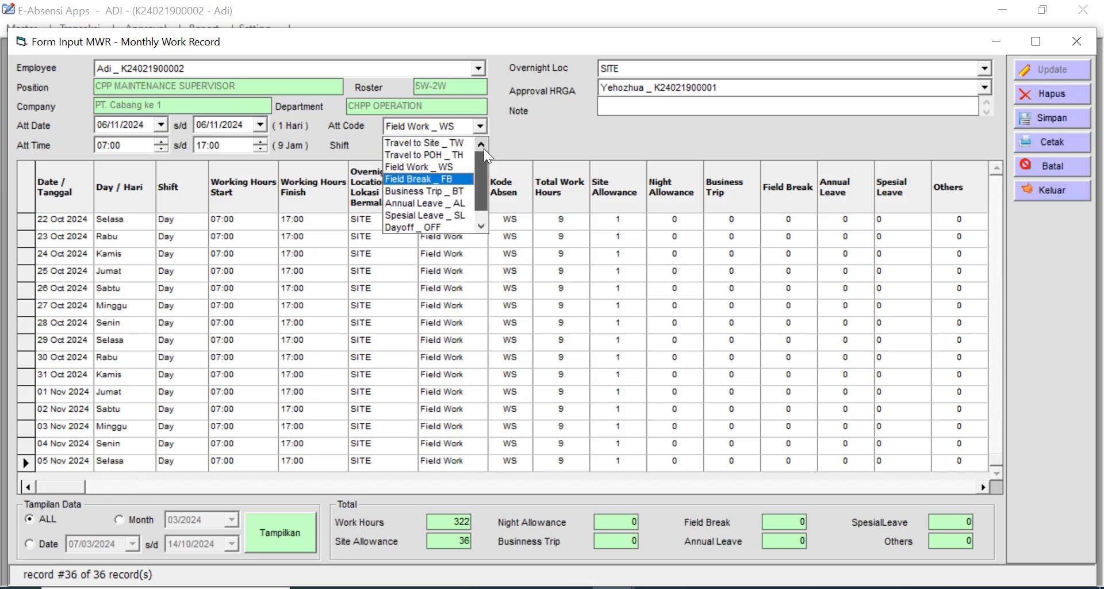
left_click(461, 154)
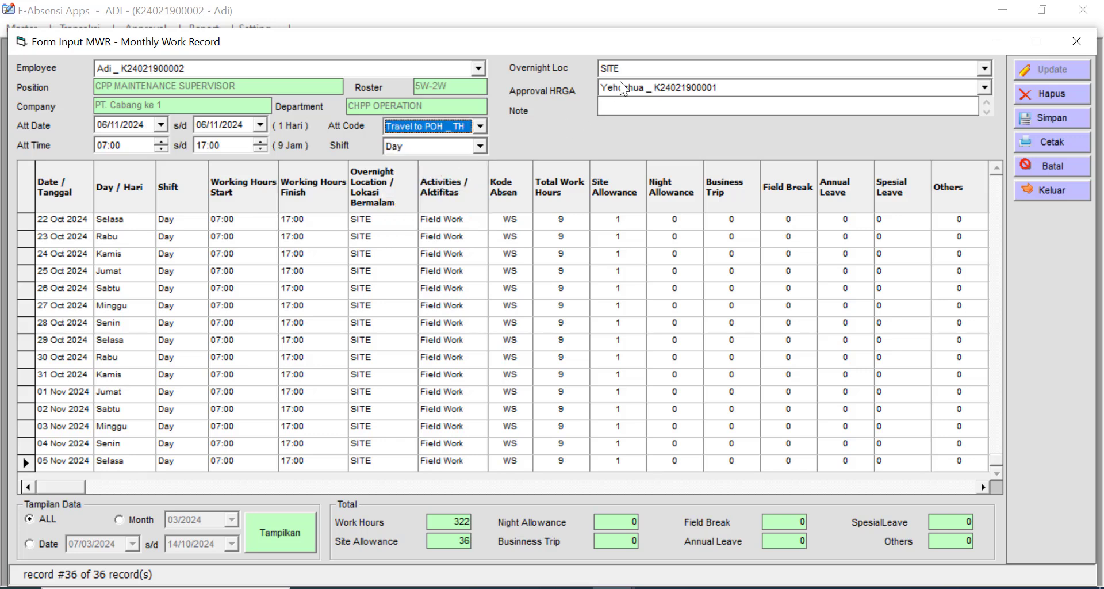
left_click(630, 68)
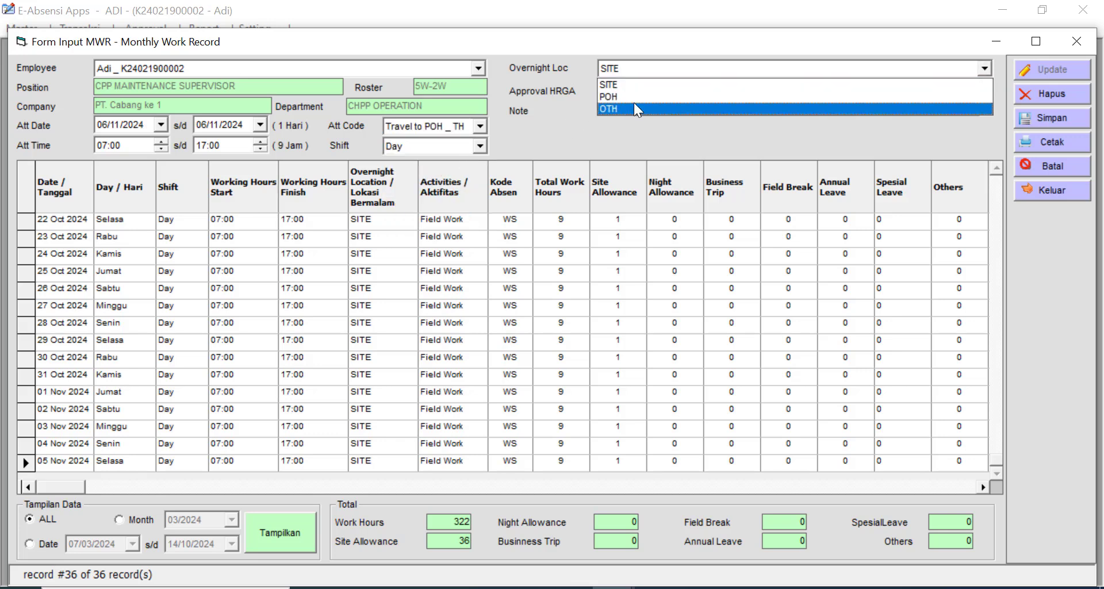
left_click(634, 99)
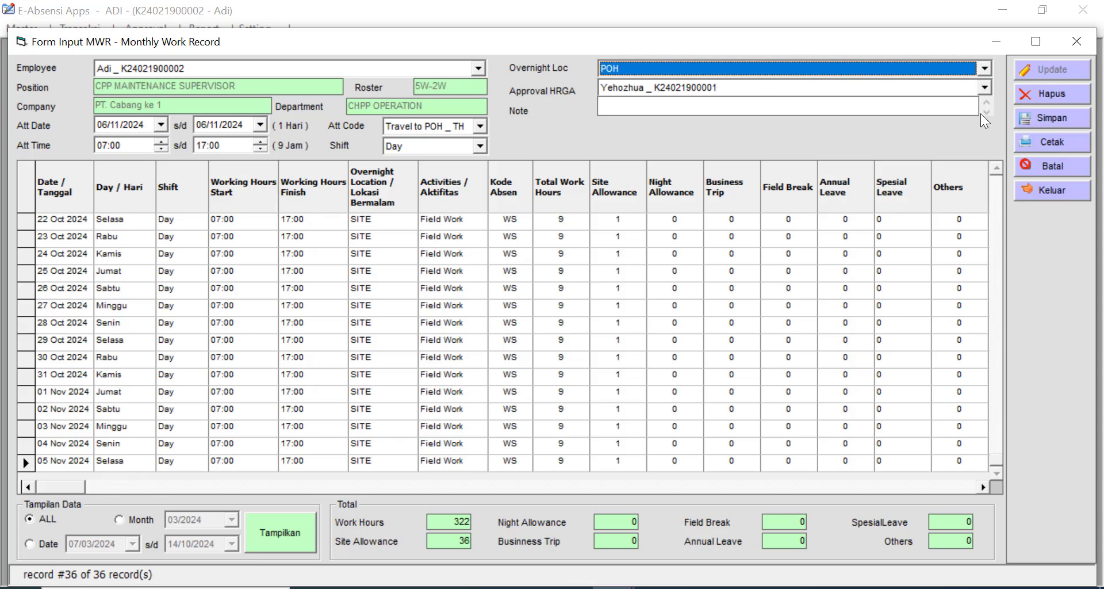
left_click(1057, 116)
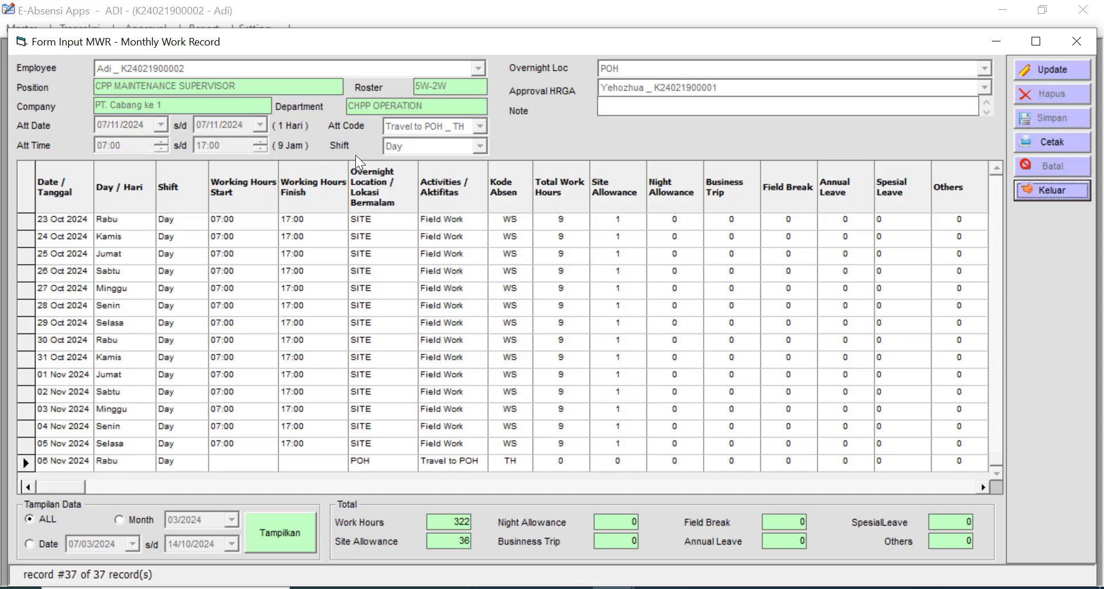
- Save Field Break _ FB entries from 7 November through end date 19/11/2024
left_click(1054, 71)
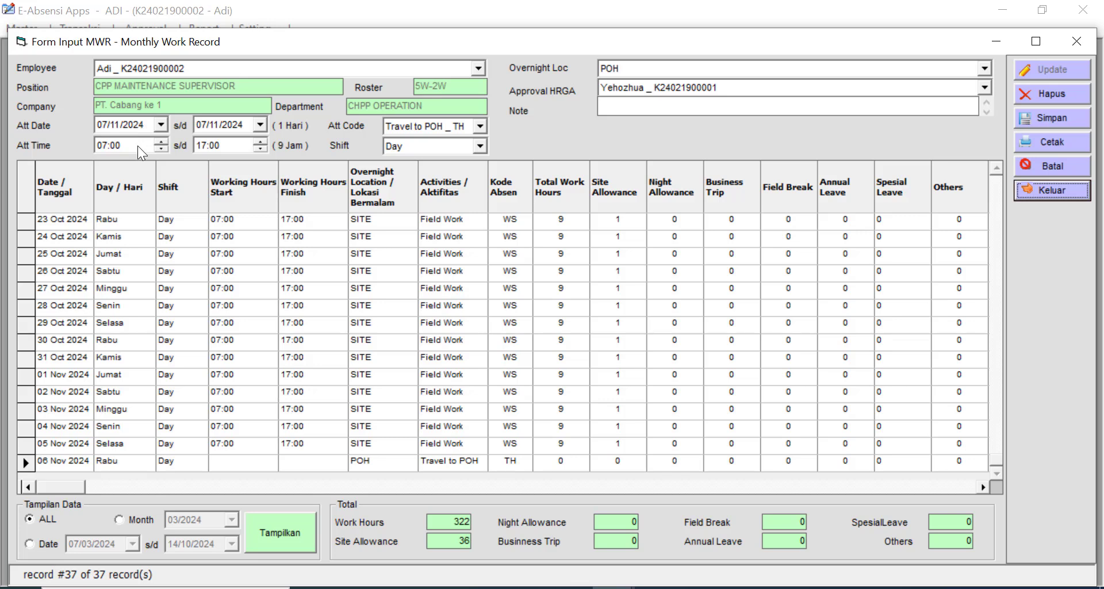
left_click(261, 125)
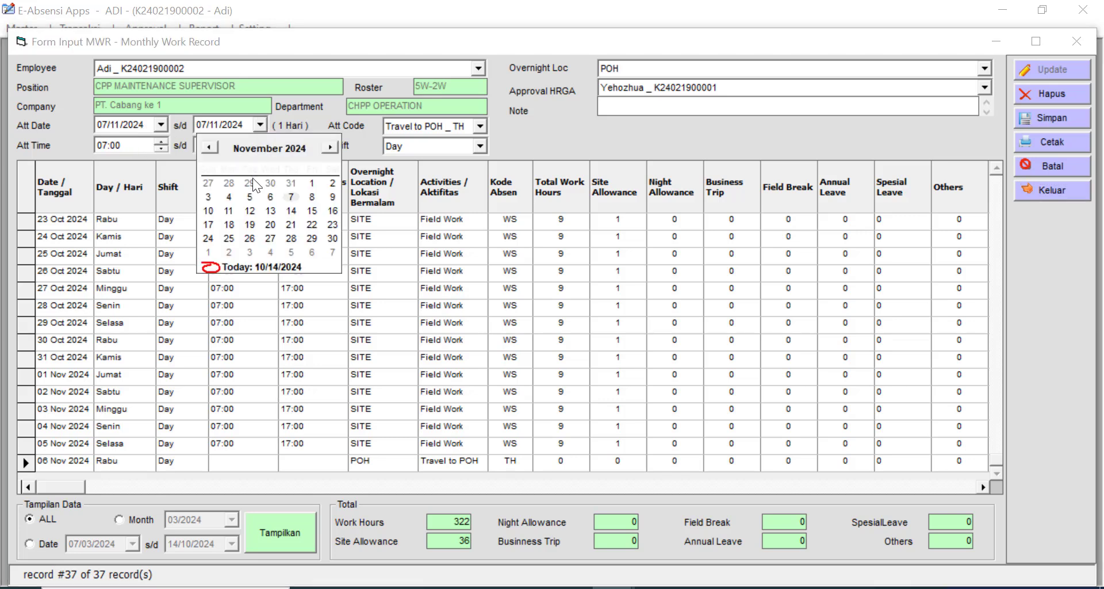
left_click(290, 226)
left_click(480, 126)
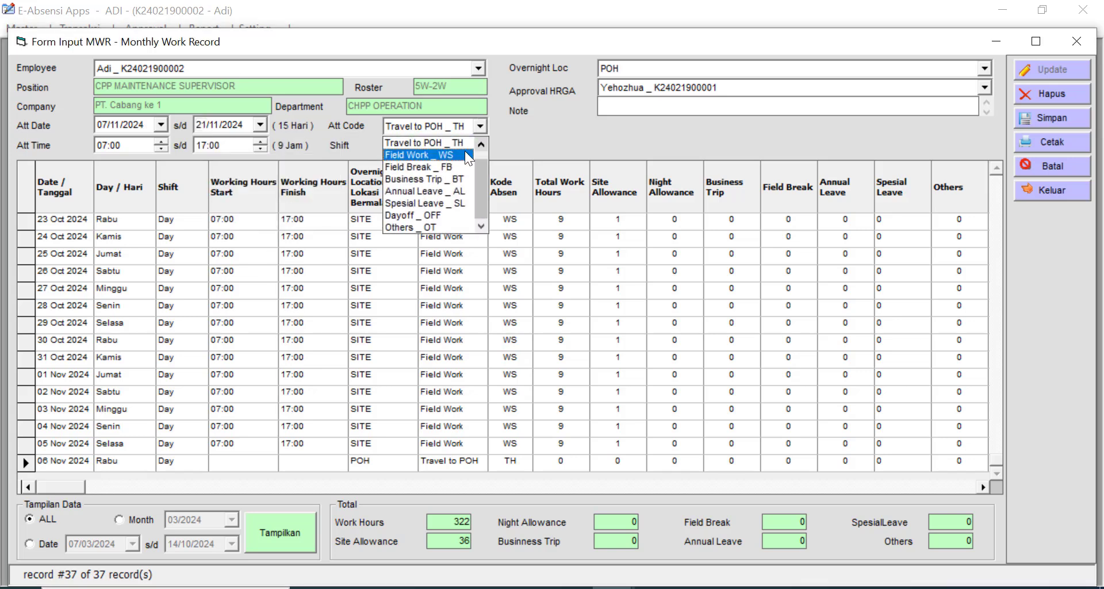
scroll(480, 170, "up", 1)
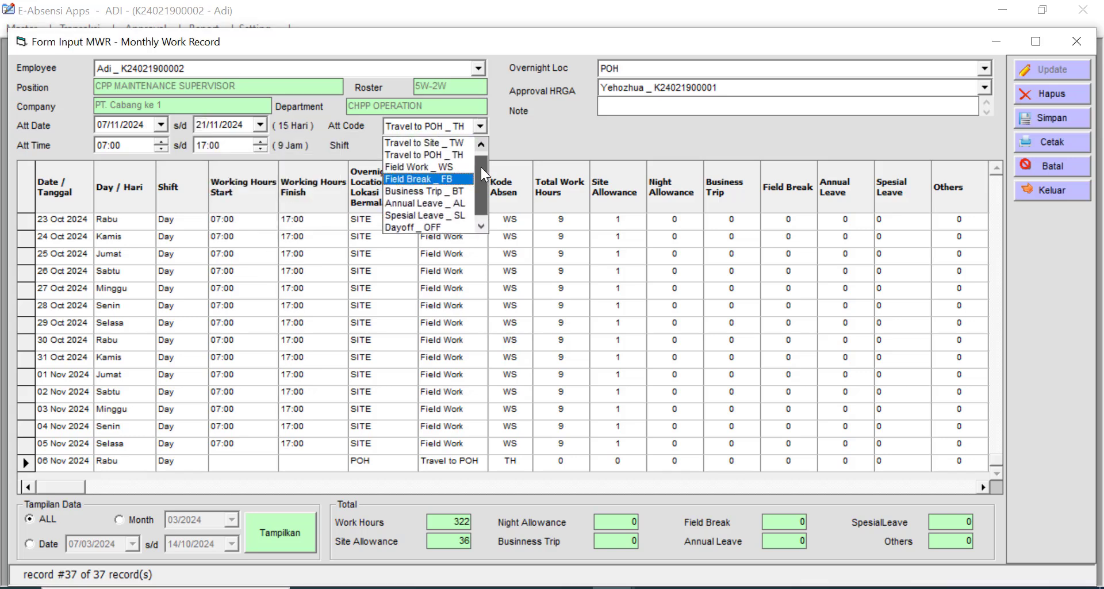
left_click(428, 170)
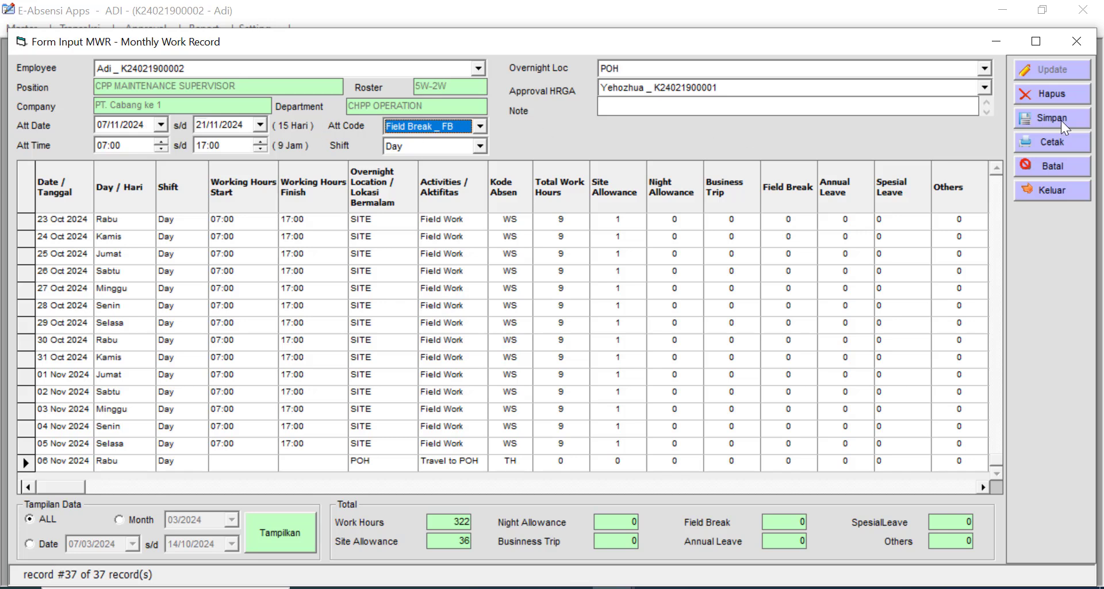
left_click(260, 124)
left_click(251, 225)
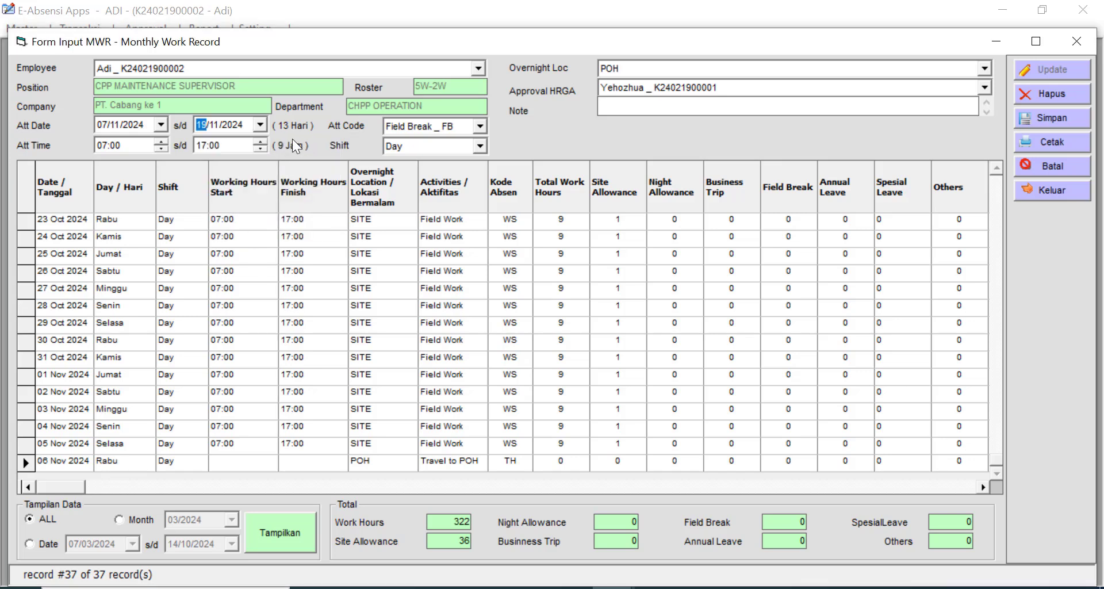
left_click(1038, 115)
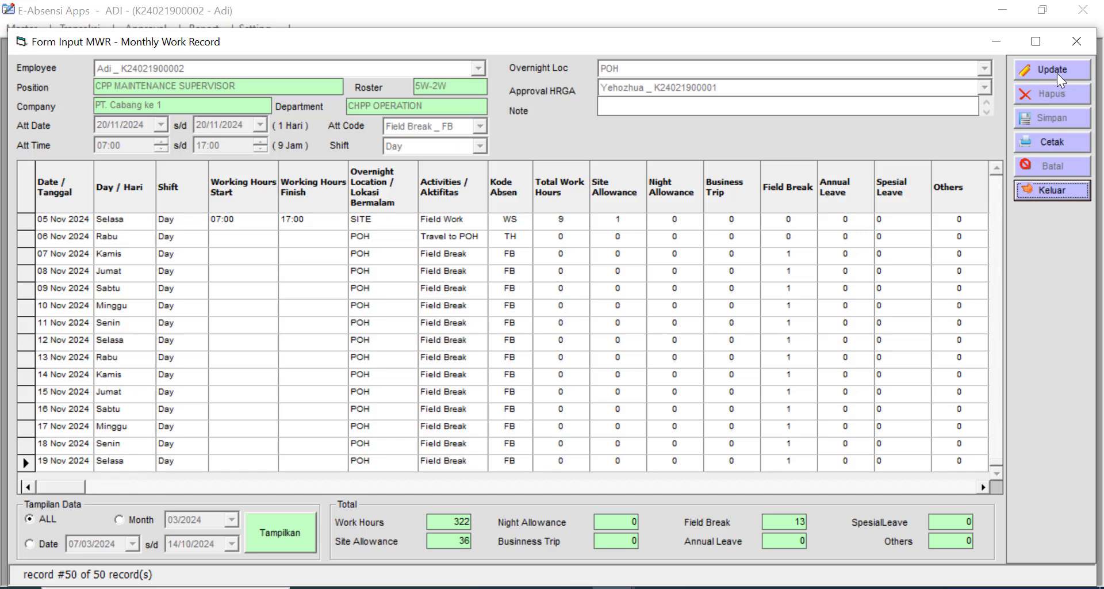
- Save a 20 November 2024 Travel to Site _ TW entry with overnight location SITE
left_click(1063, 69)
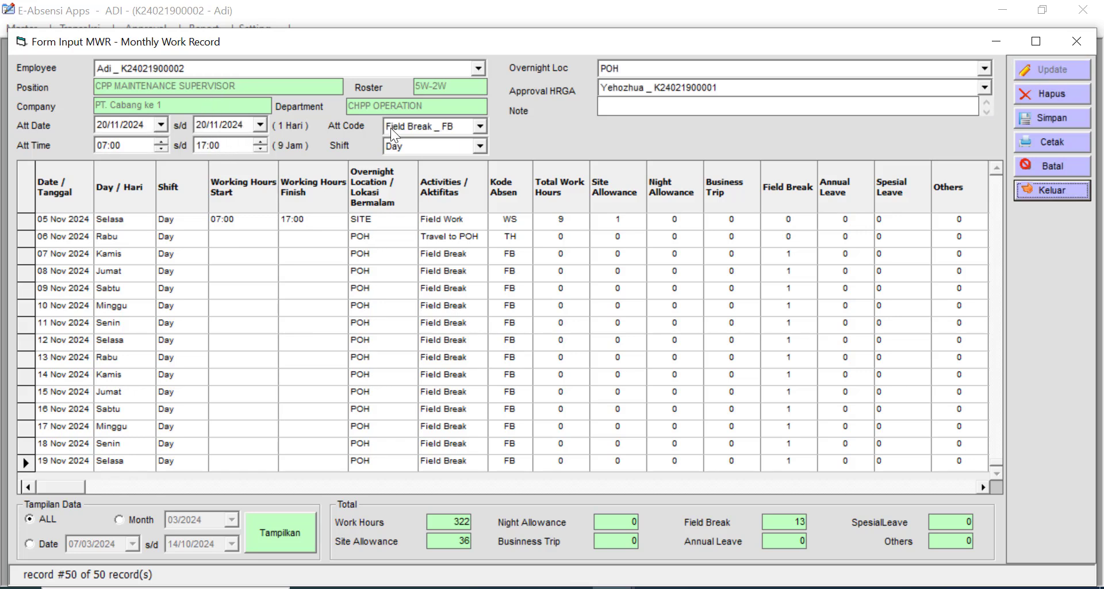
left_click(479, 127)
scroll(480, 170, "up", 3)
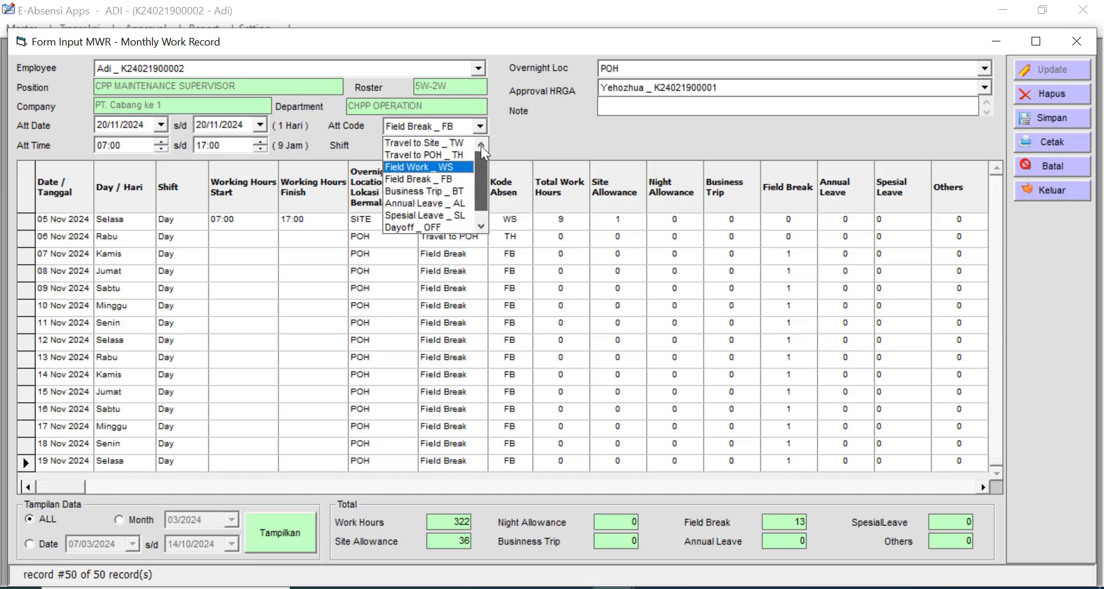
left_click(469, 145)
left_click(649, 71)
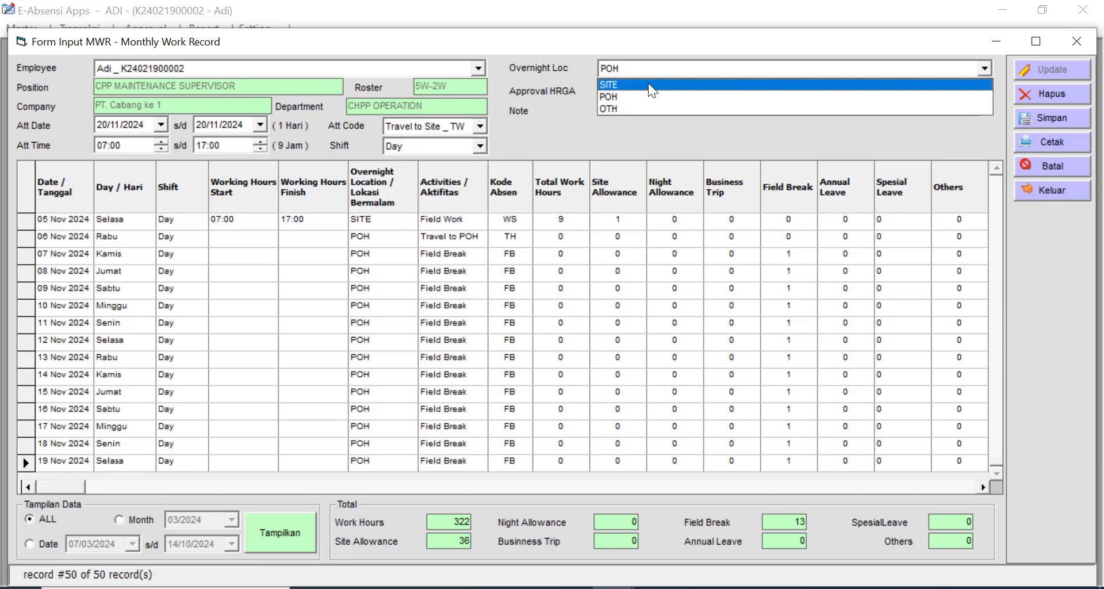
left_click(649, 84)
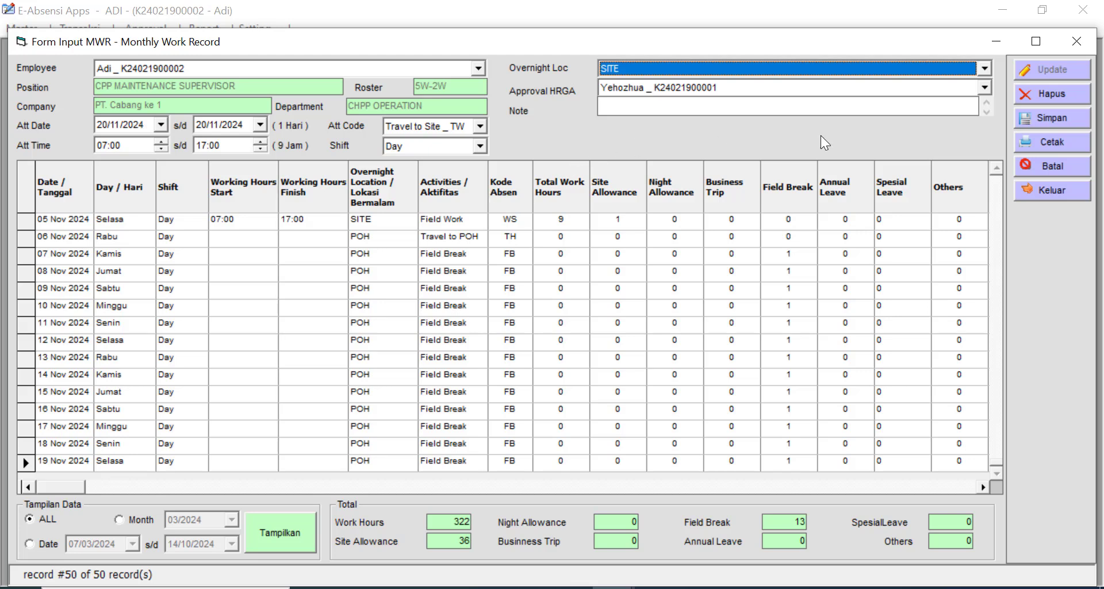
left_click(1057, 116)
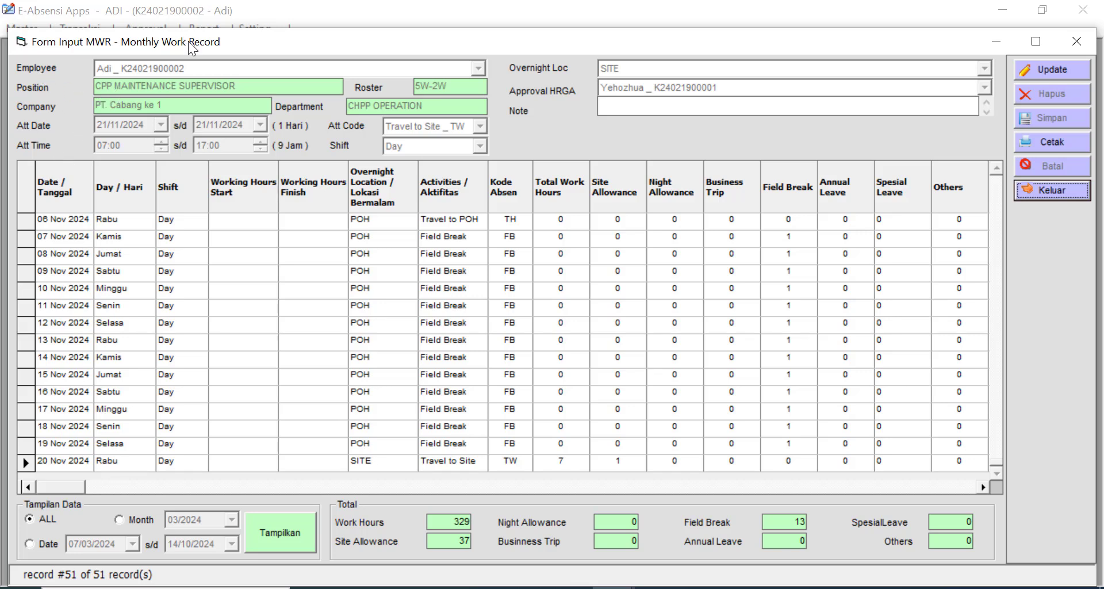
left_click_drag(188, 42, 203, 32)
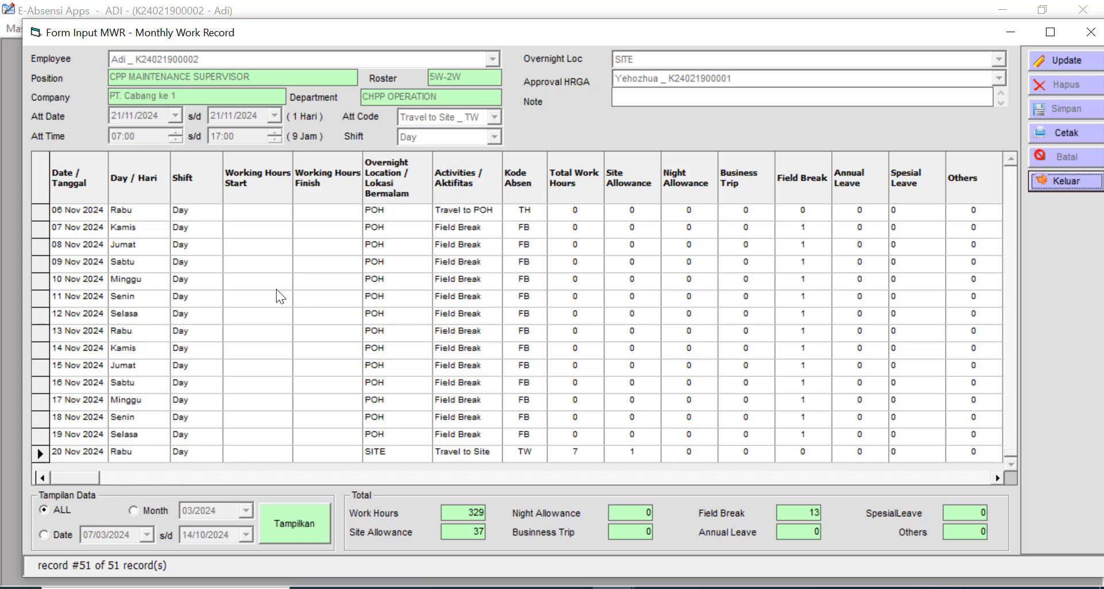
- Inspect the day, shift and working-hours start cells of the early November and October records
left_click(77, 228)
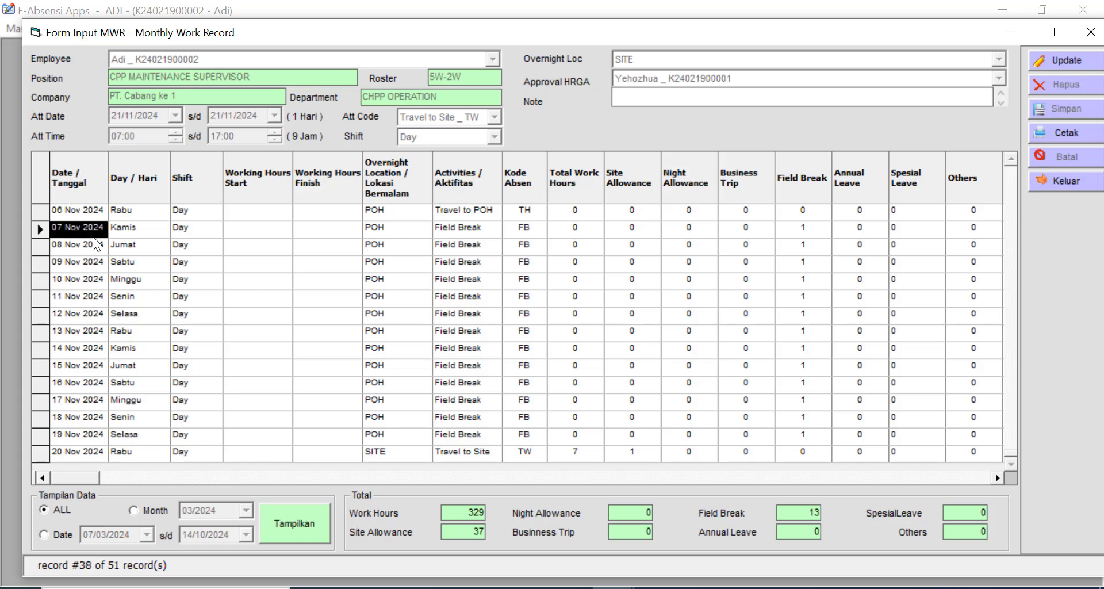
left_click(136, 226)
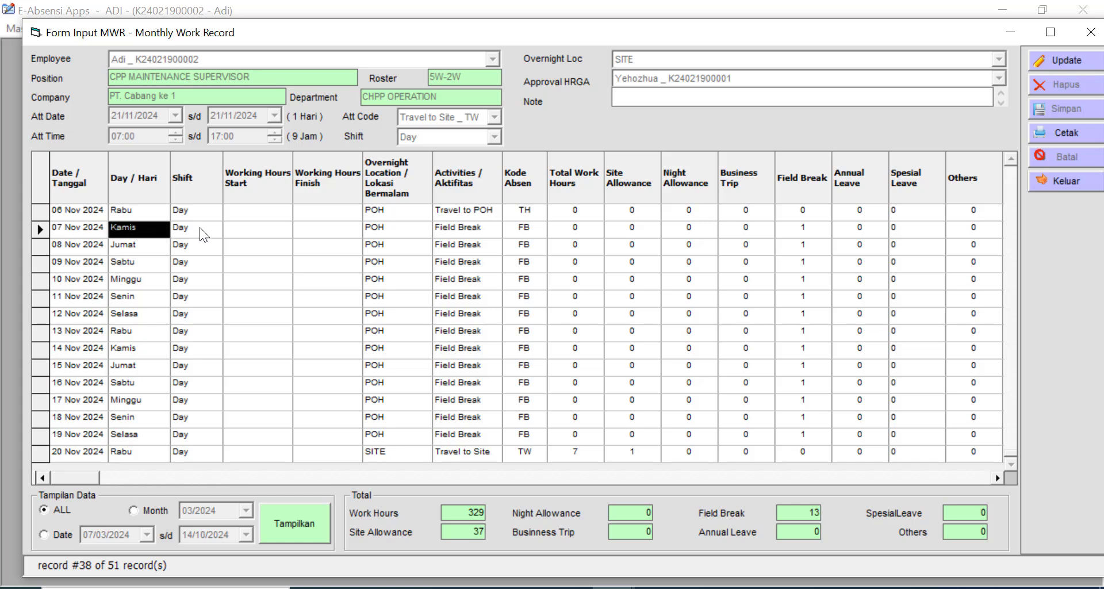
left_click(199, 227)
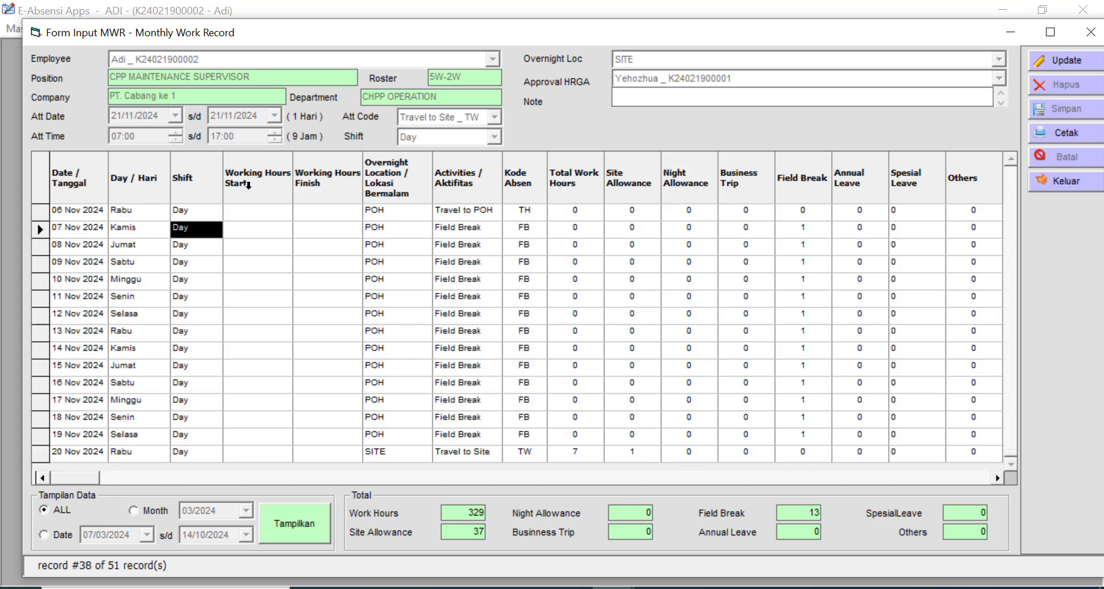
left_click(260, 218)
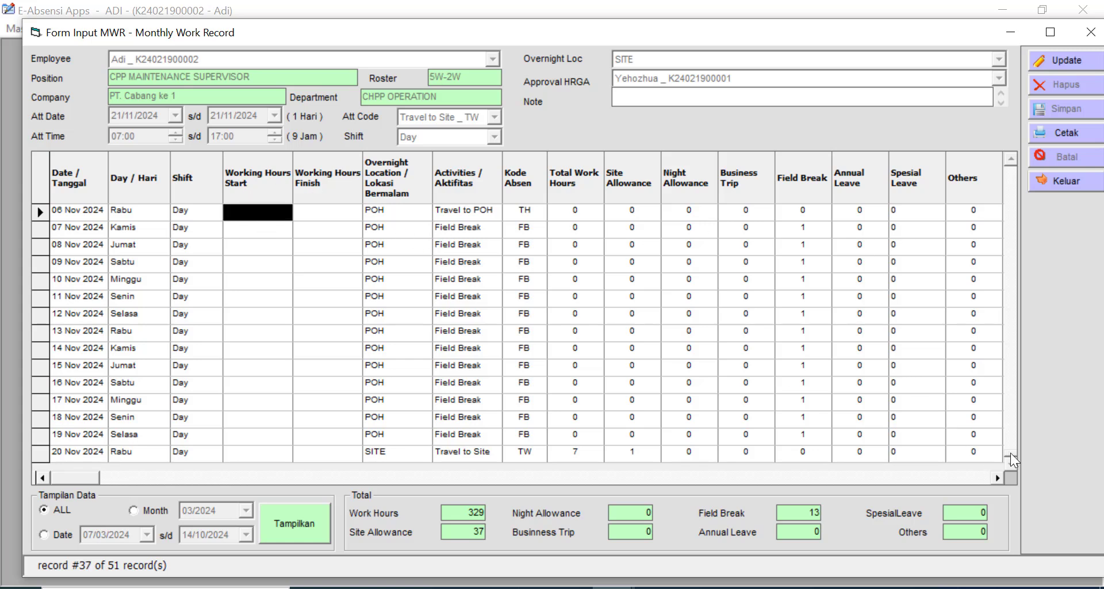
left_click_drag(1013, 261, 1014, 262)
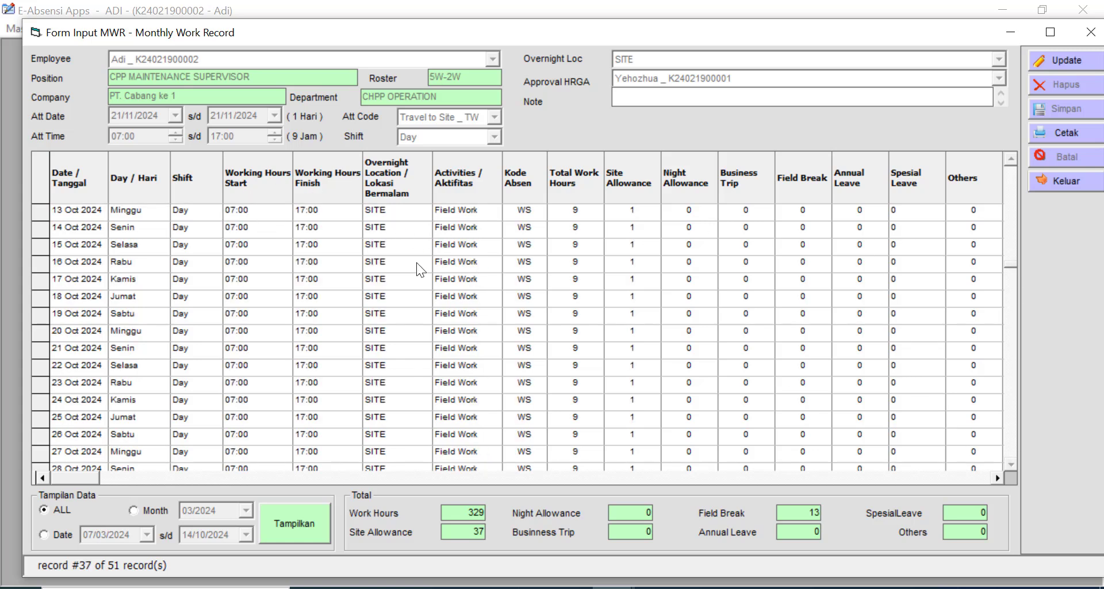
left_click(250, 264)
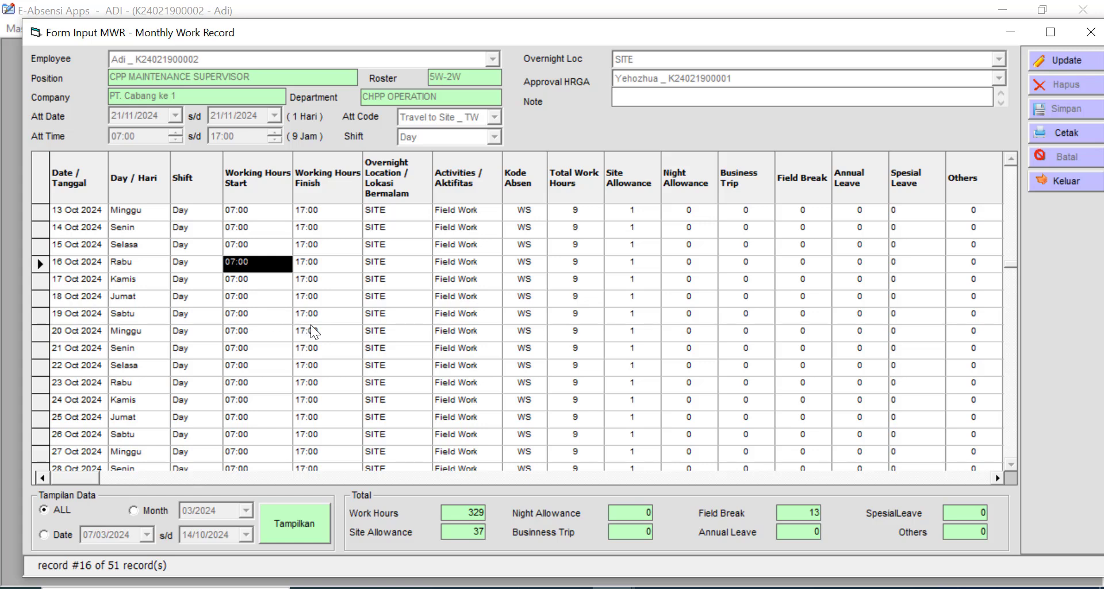
key("Down")
key("Down")
key("Down")
key("Down")
key("Down")
key("Down")
key("Down")
key("Down")
key("Down")
key("Down")
key("Down")
key("Down")
key("Down")
key("Down")
key("Down")
key("Down")
key("Down")
key("Down")
key("Down")
key("Down")
key("Down")
key("Down")
key("Down")
key("Down")
key("Down")
key("Down")
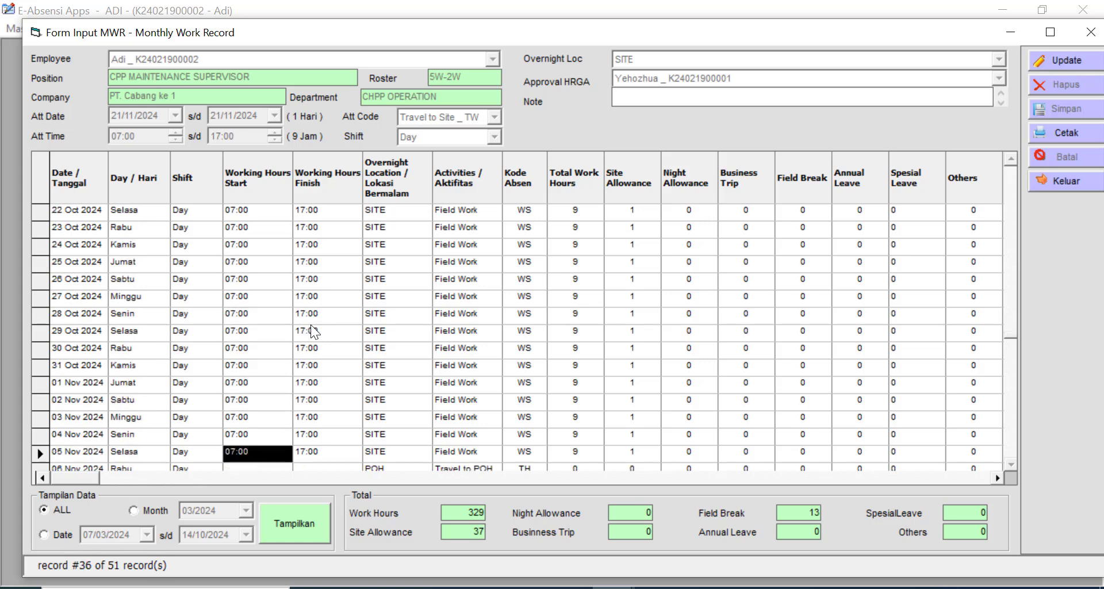
key("Up")
key("Up")
key("Up")
key("Up")
key("Up")
key("Up")
key("Up")
key("Up")
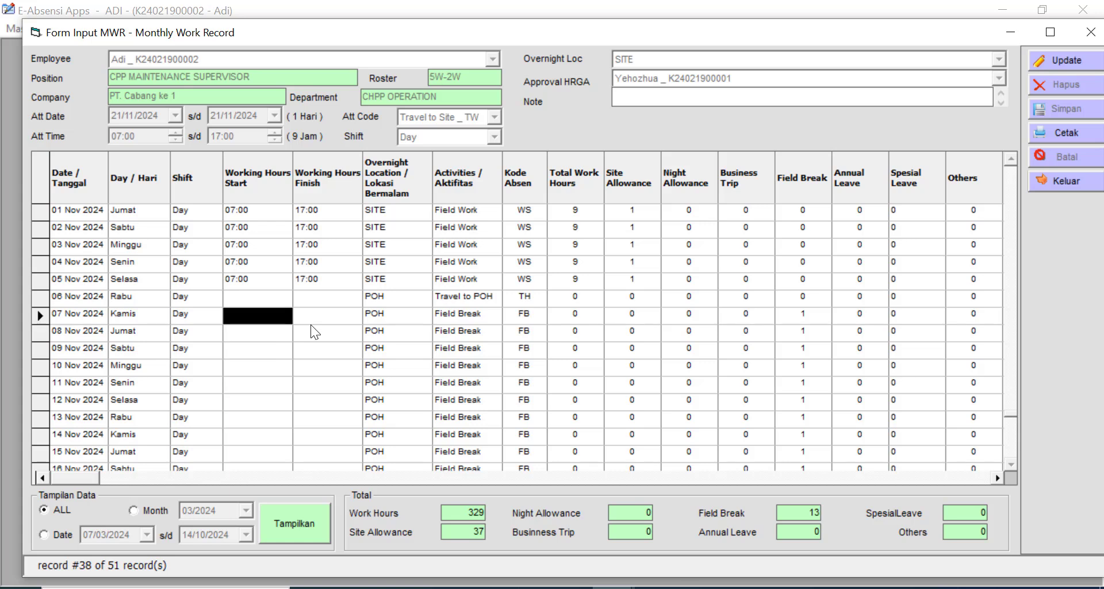
key("Down")
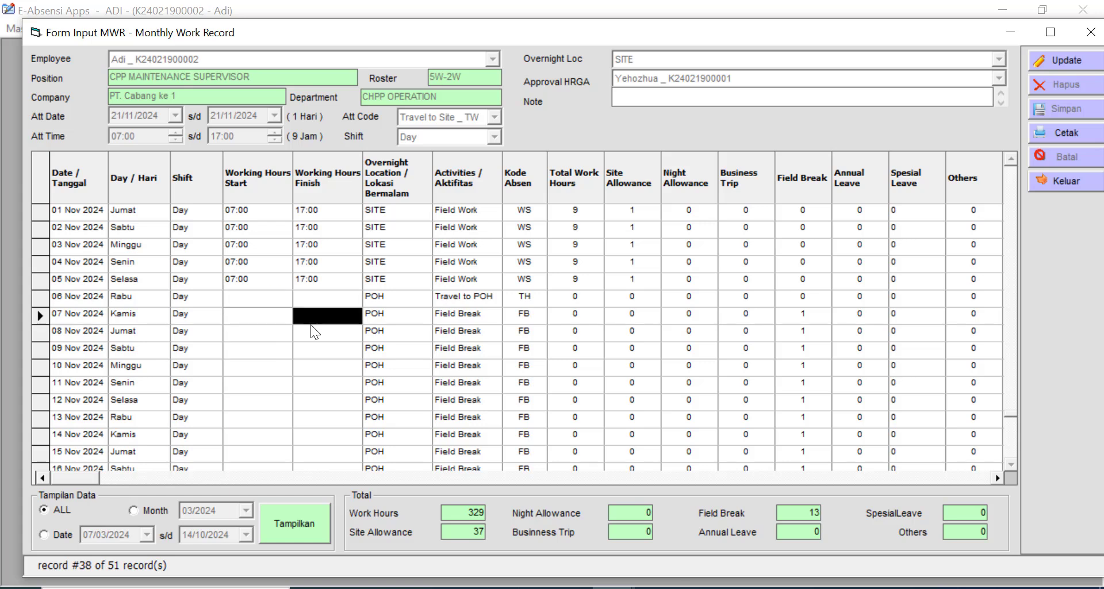
key("Up")
key("Up")
- Step across the 05 Nov row, through activities, Kode Absen, work hours and allowance, to HRGA status N _ Yehozhua
key("Right")
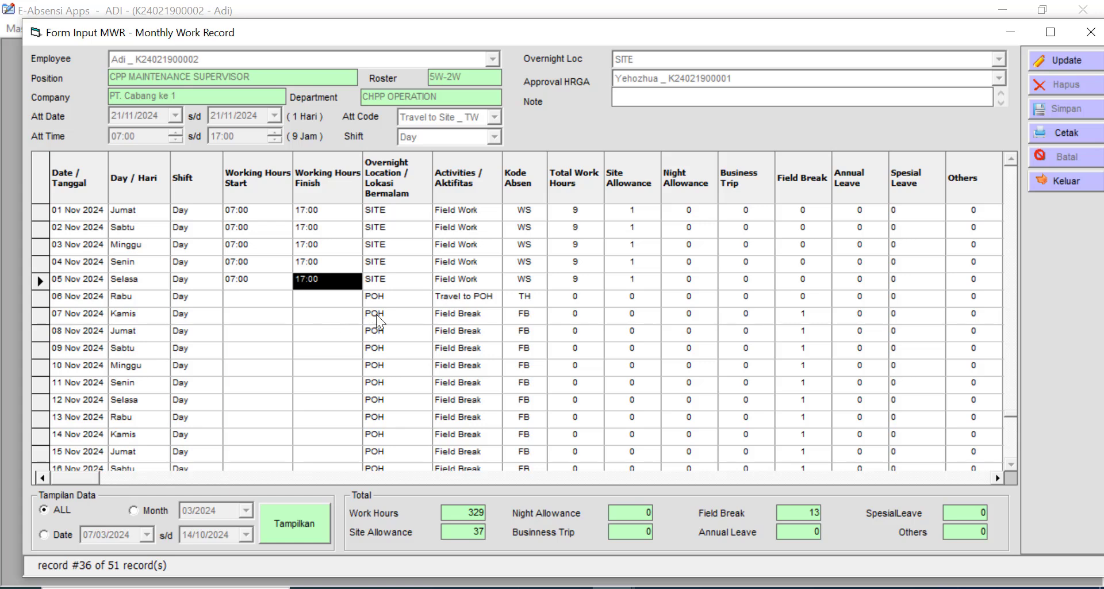
key("Right")
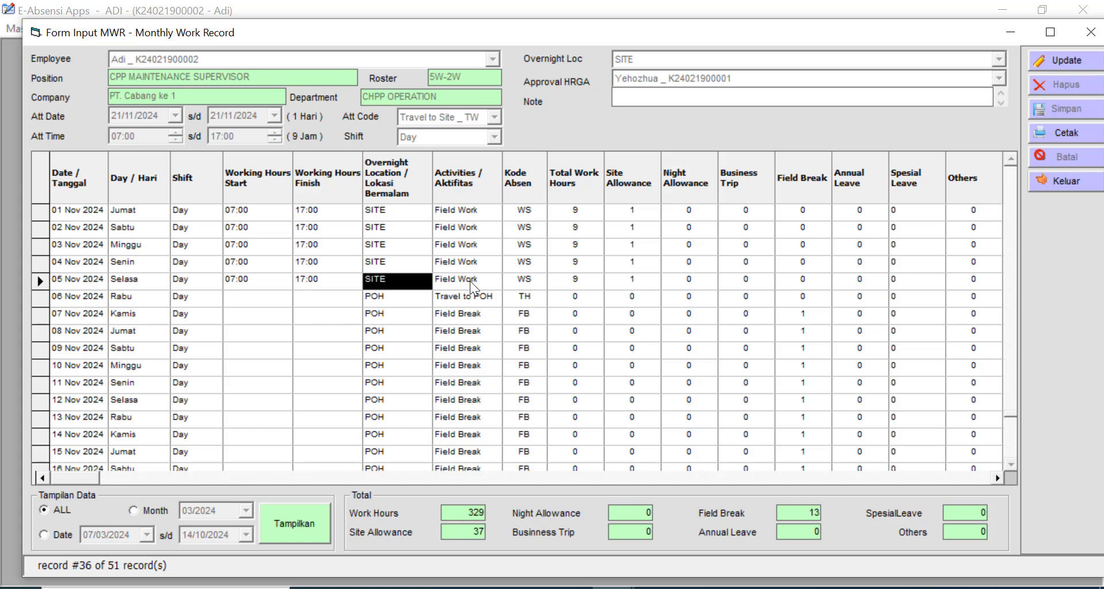
left_click(471, 281)
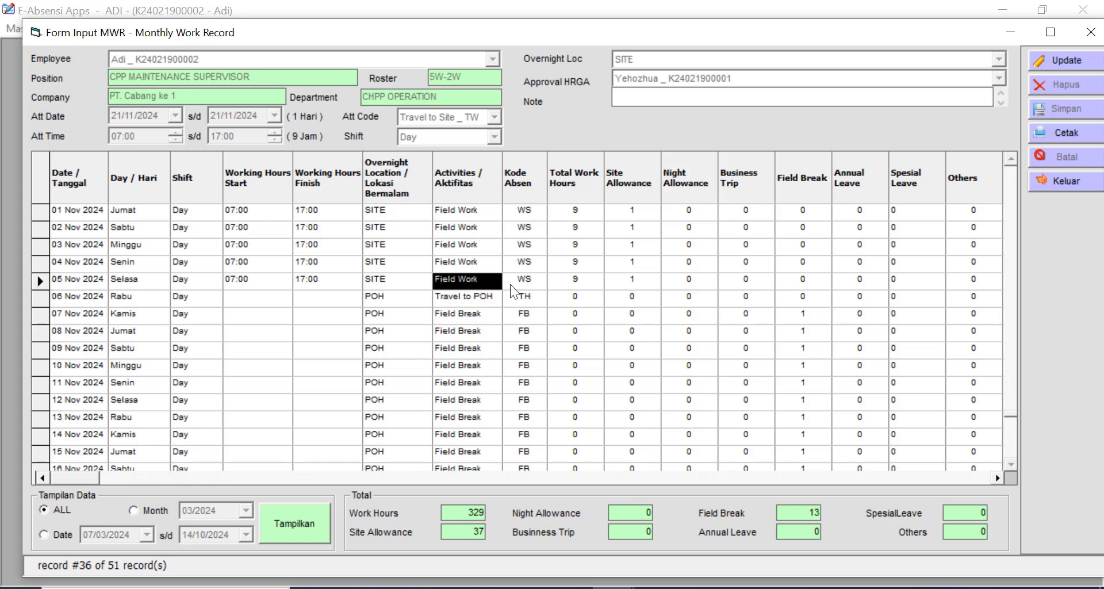
left_click(530, 282)
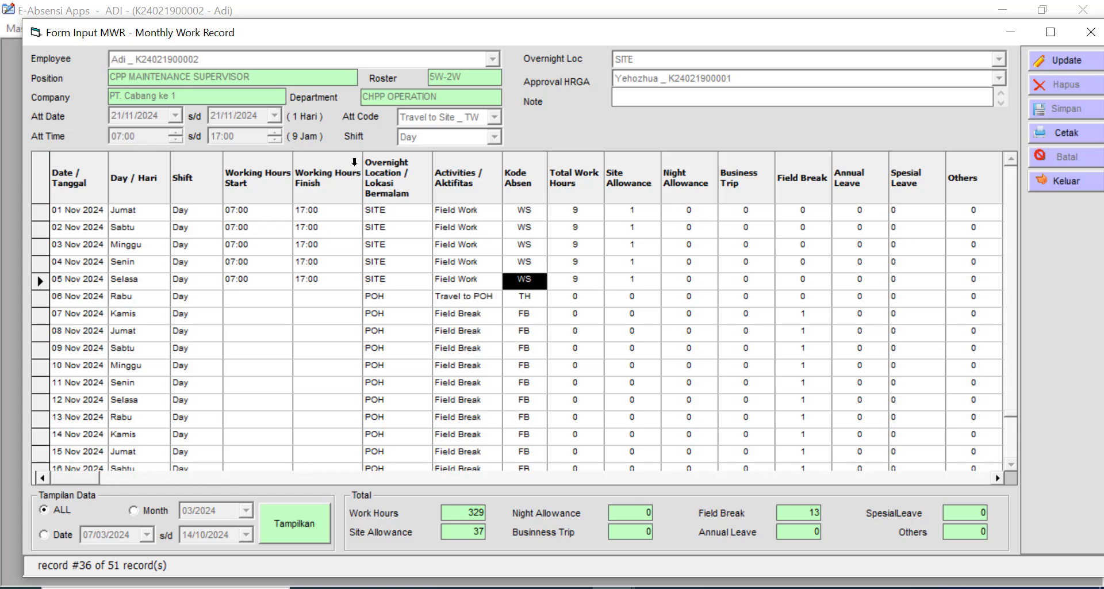
left_click(584, 280)
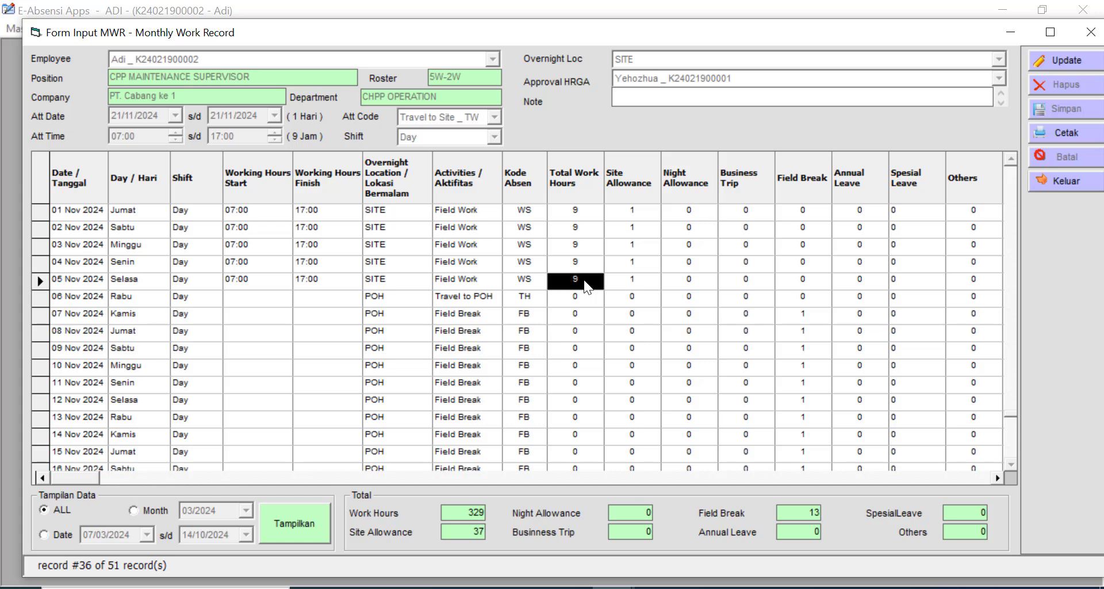
left_click(640, 281)
key("Right")
key("Right")
key("Right")
key("Right")
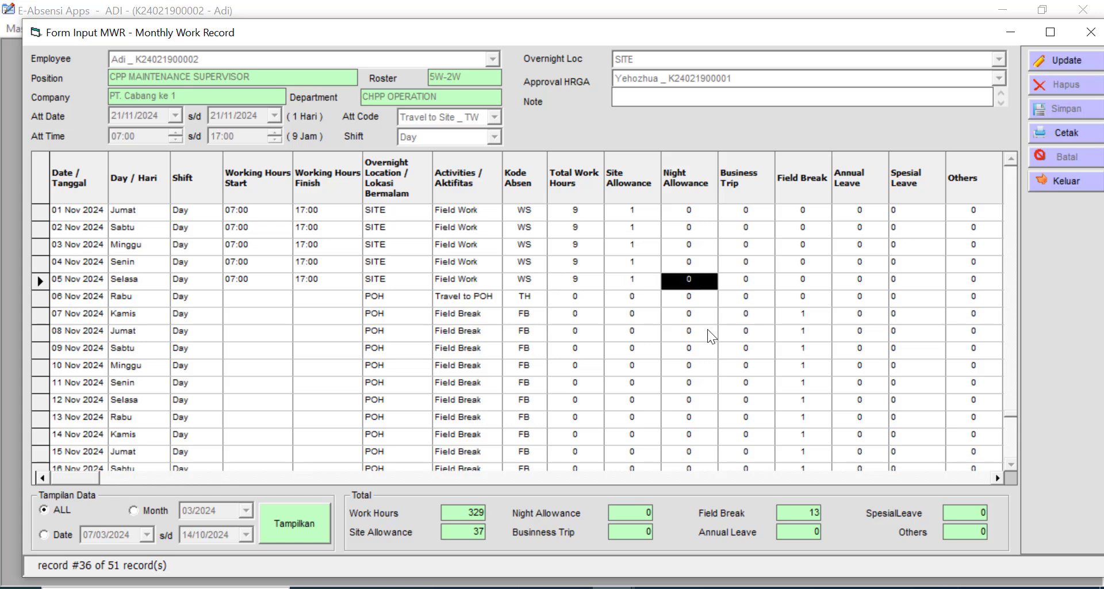
key("Right")
key("Right")
key("Right")
key("Right")
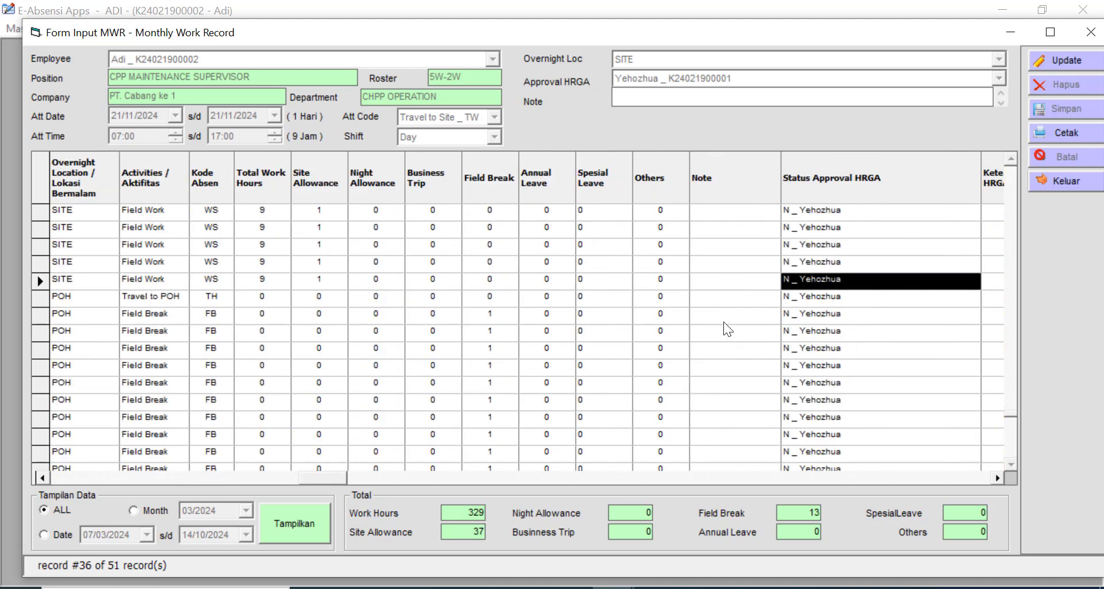
- Scroll the grid right to view the Keterangan Approval HRGA column, then back to the far left
left_click(743, 268)
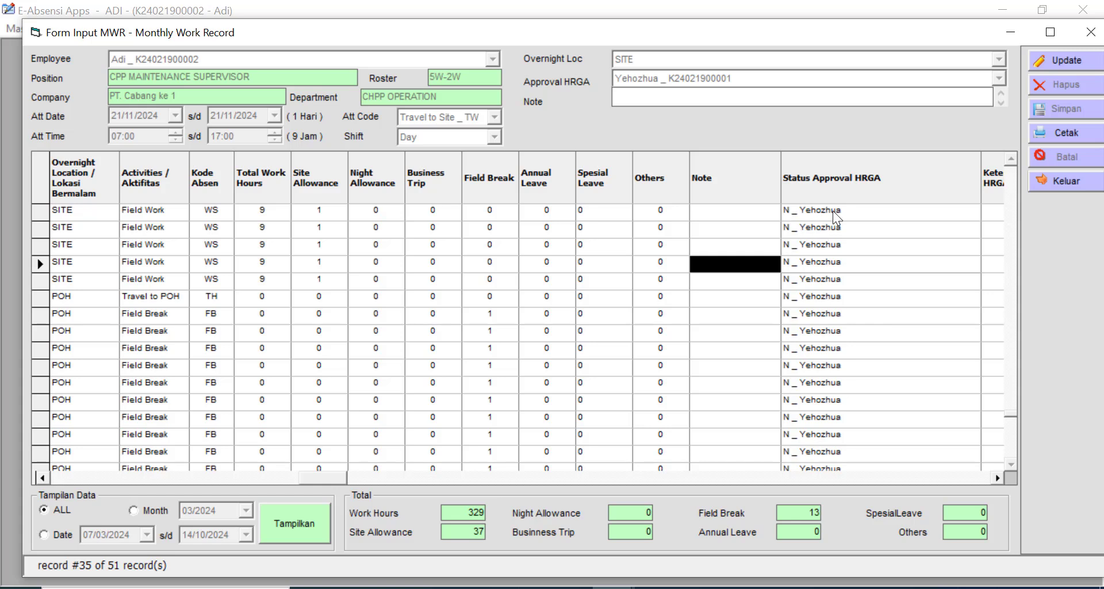
left_click(996, 475)
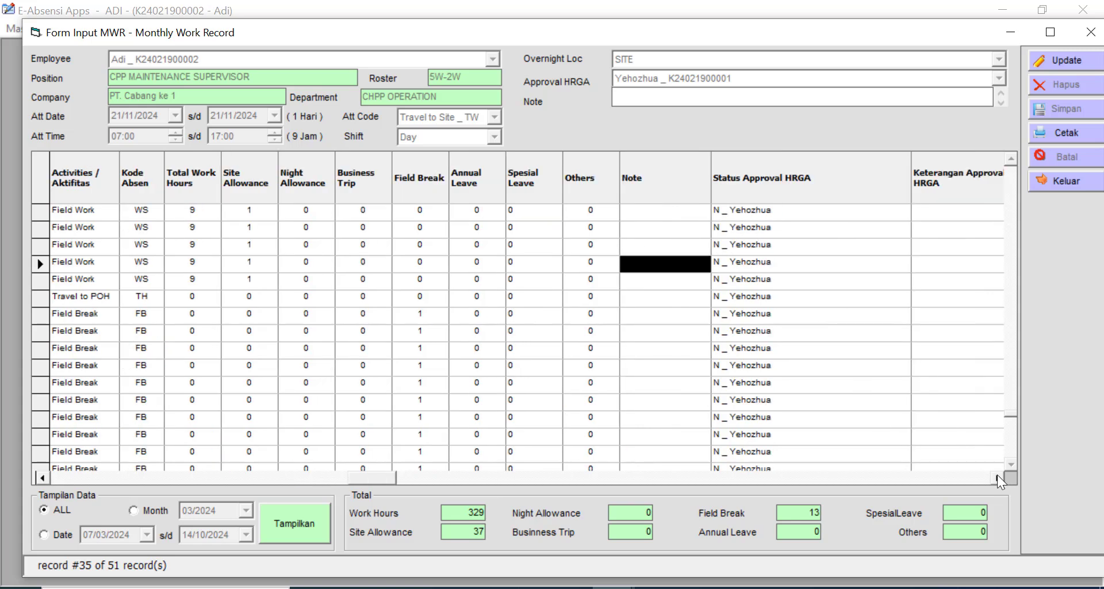
left_click(997, 475)
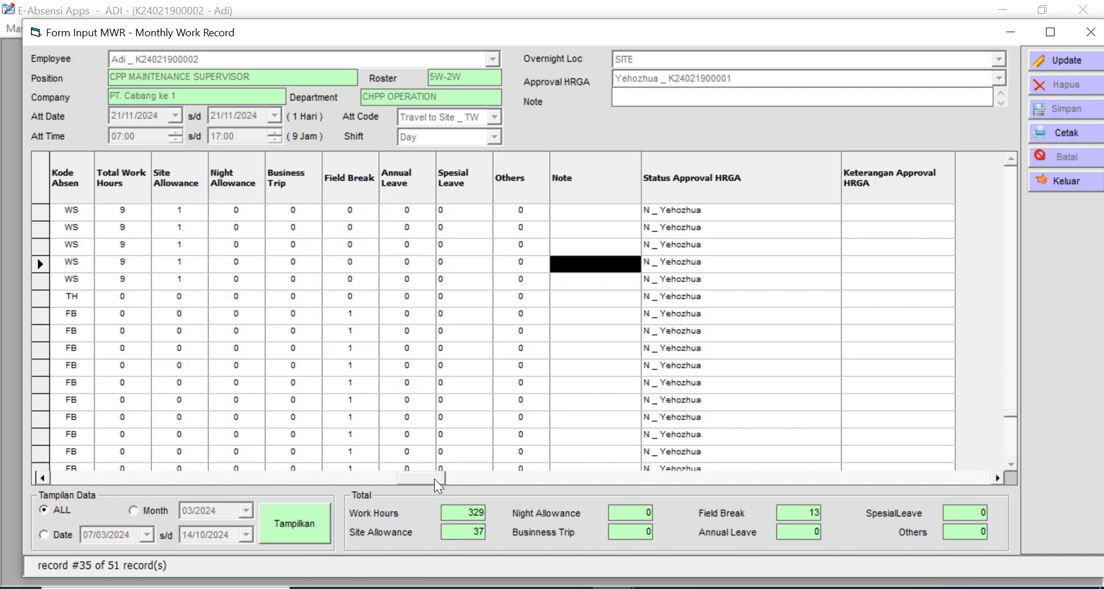
left_click_drag(75, 484, 70, 484)
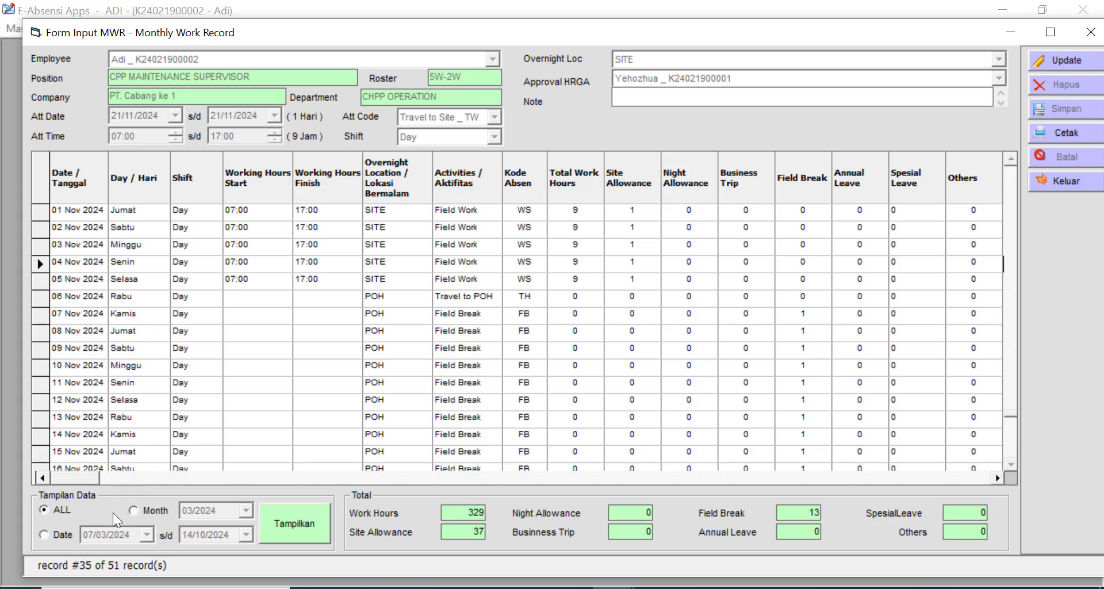
- Filter the work records to October 2024 and browse them through 31 Oct
left_click(143, 509)
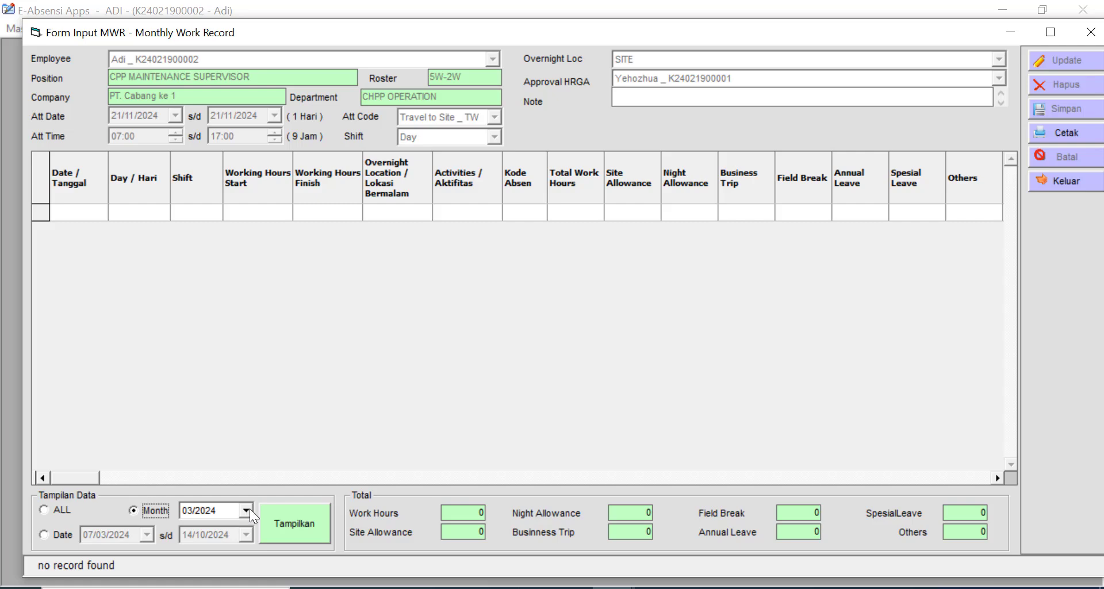
left_click(247, 510)
left_click(247, 375)
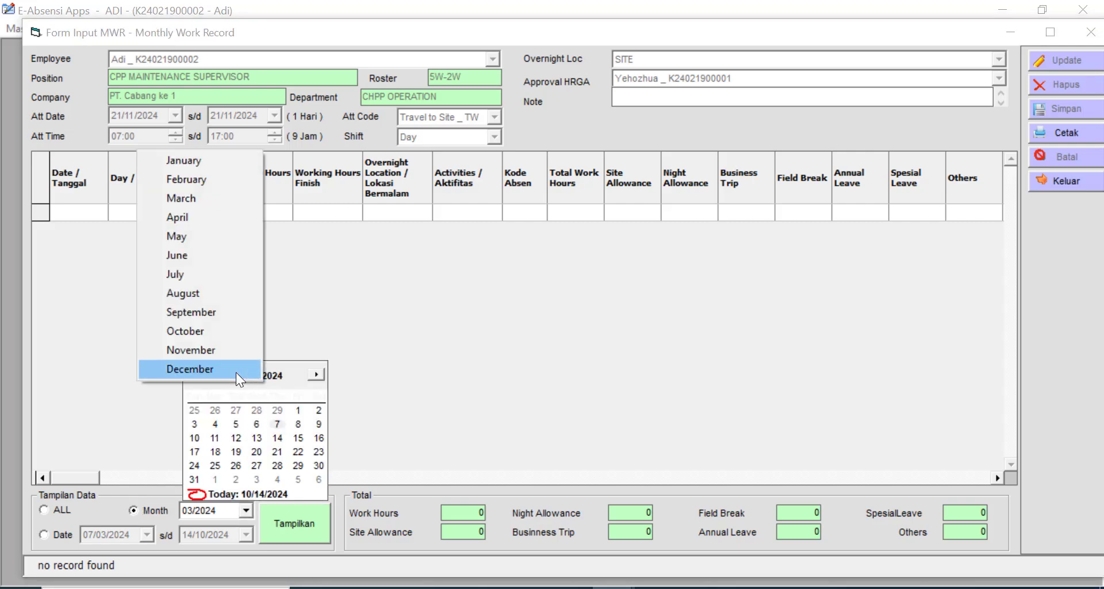
left_click(202, 331)
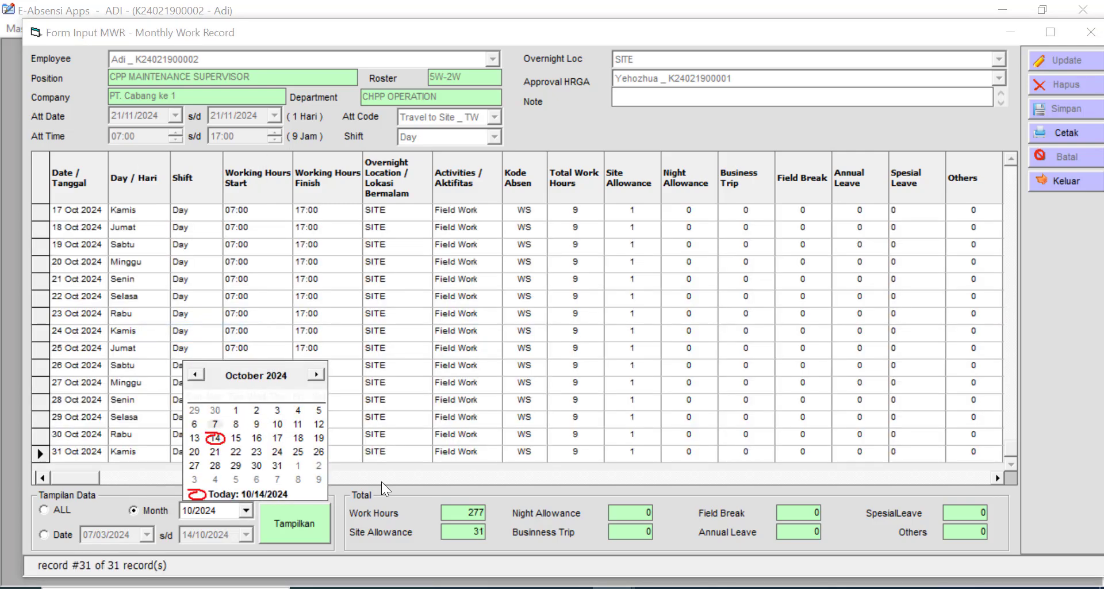
left_click(381, 481)
left_click_drag(1010, 451, 1001, 174)
left_click(81, 213)
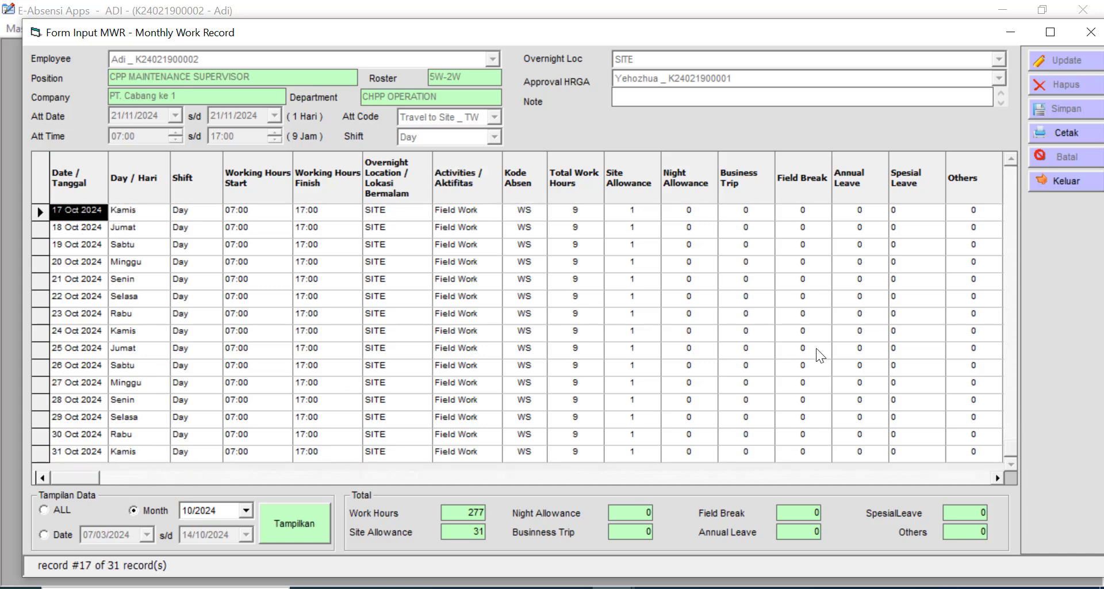
left_click(92, 454)
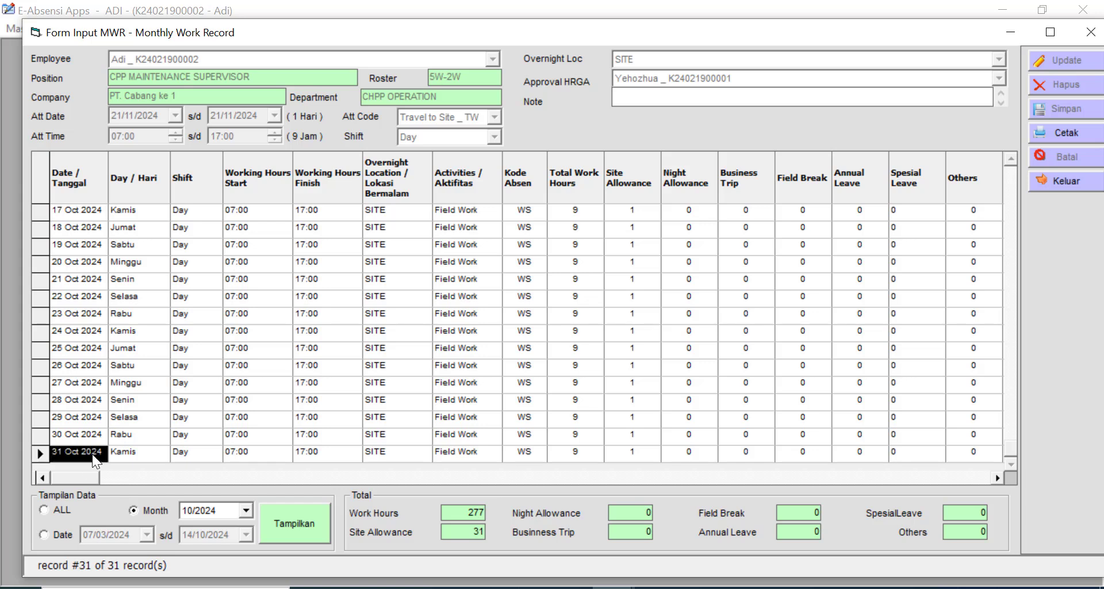
- Try a 01/10/2024–14/10/2024 date range, then switch the display to ALL records
left_click(49, 536)
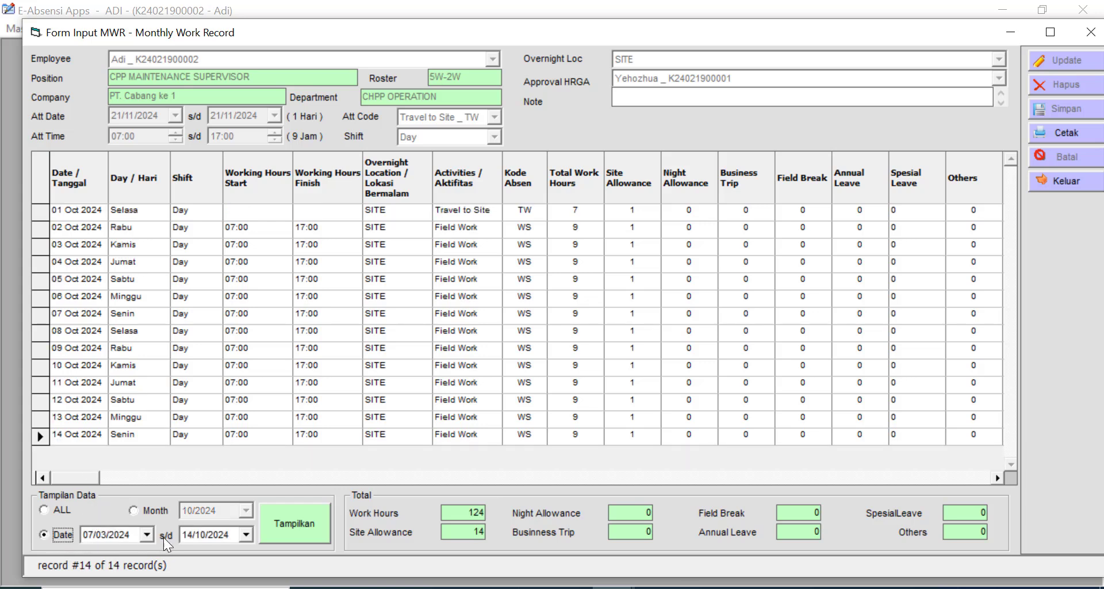
left_click(148, 534)
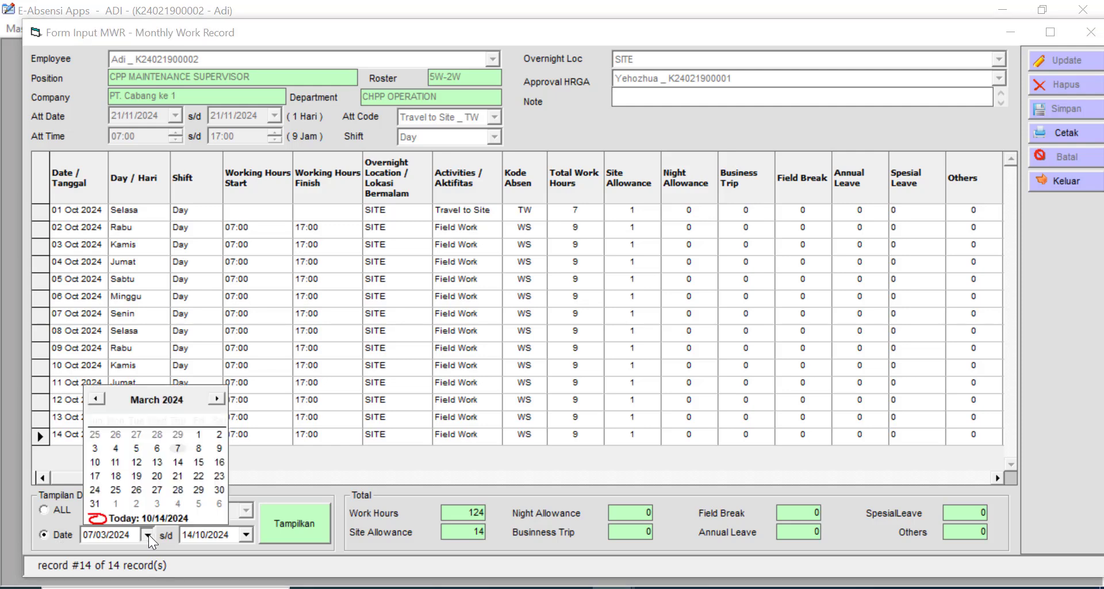
left_click(155, 397)
left_click(92, 355)
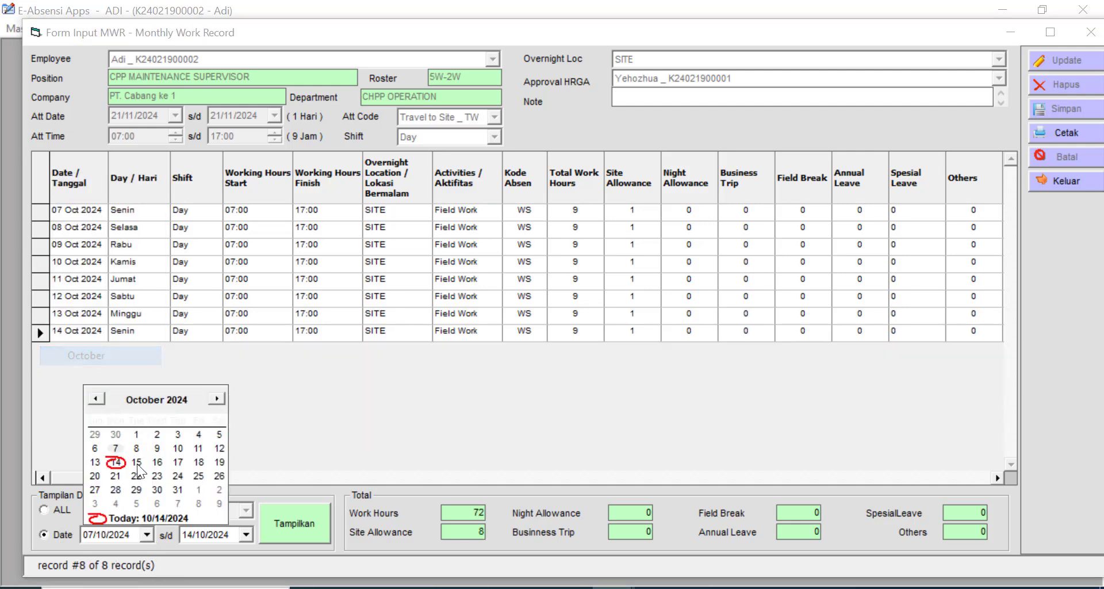
left_click(136, 434)
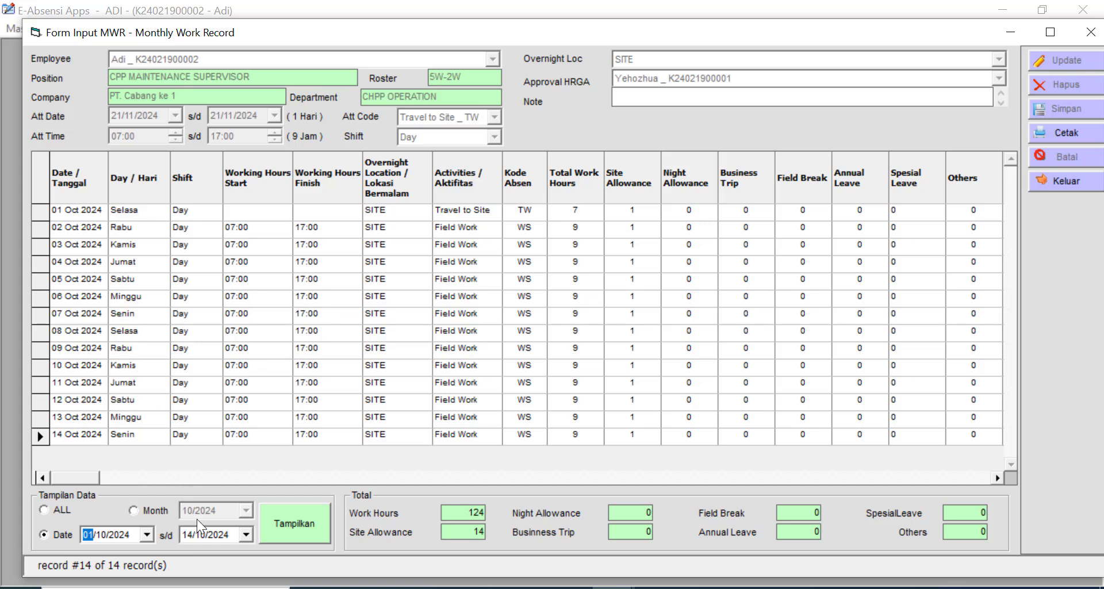
left_click(247, 534)
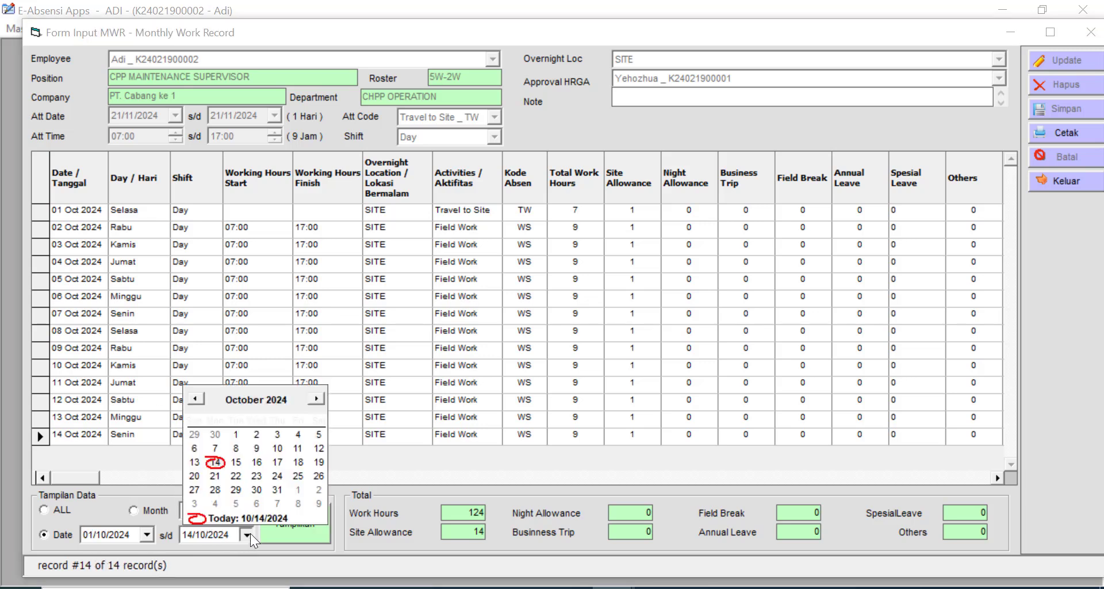
left_click(368, 467)
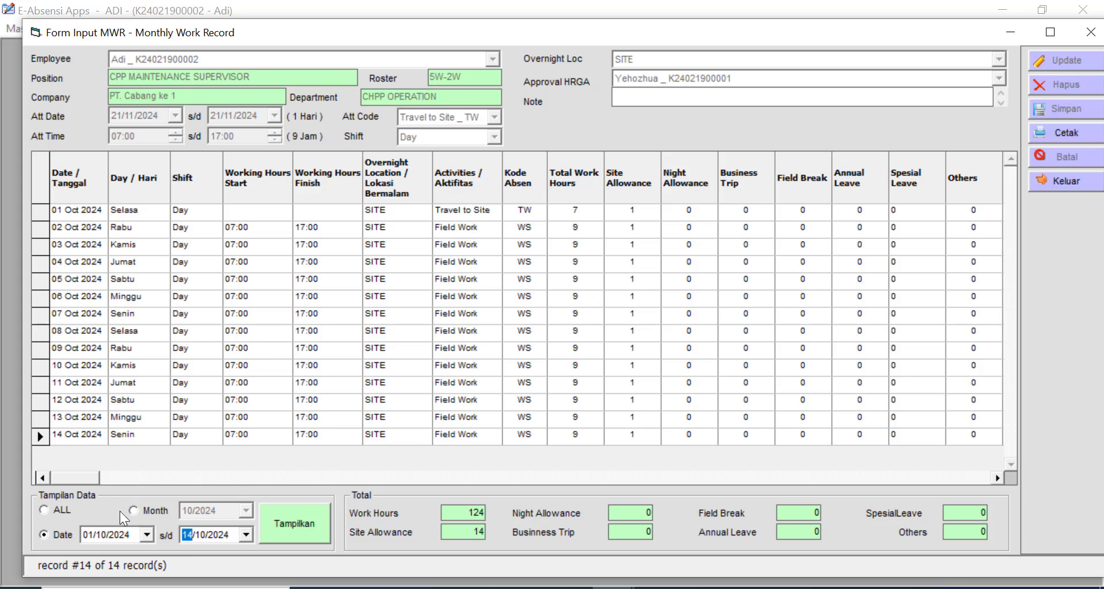
left_click(57, 509)
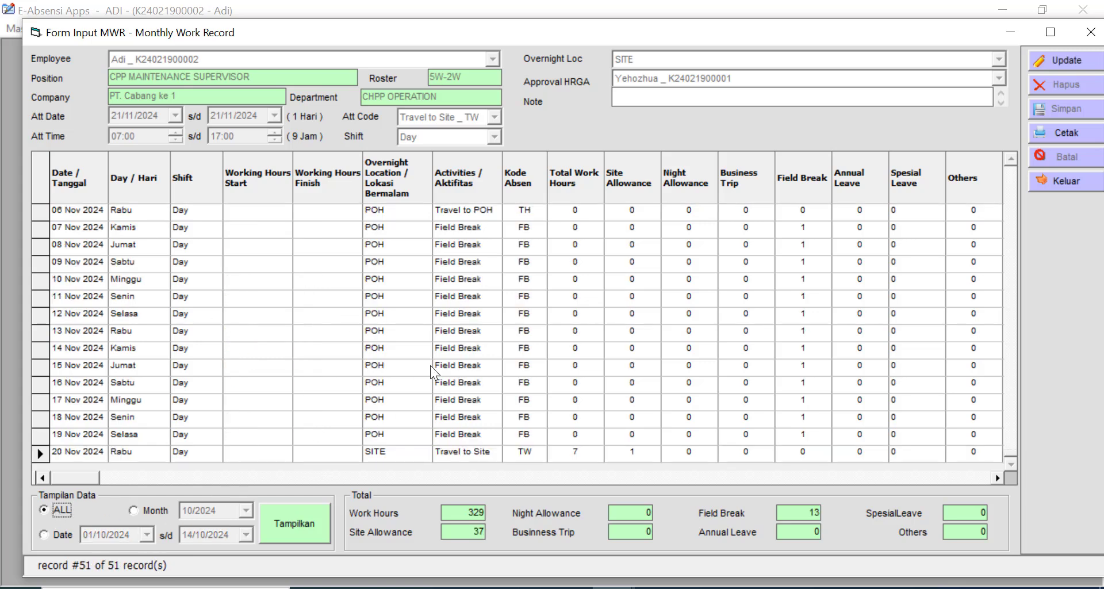
- Export the MWR data to Excel with Cetak, confirming the prompt and result message
left_click(1071, 132)
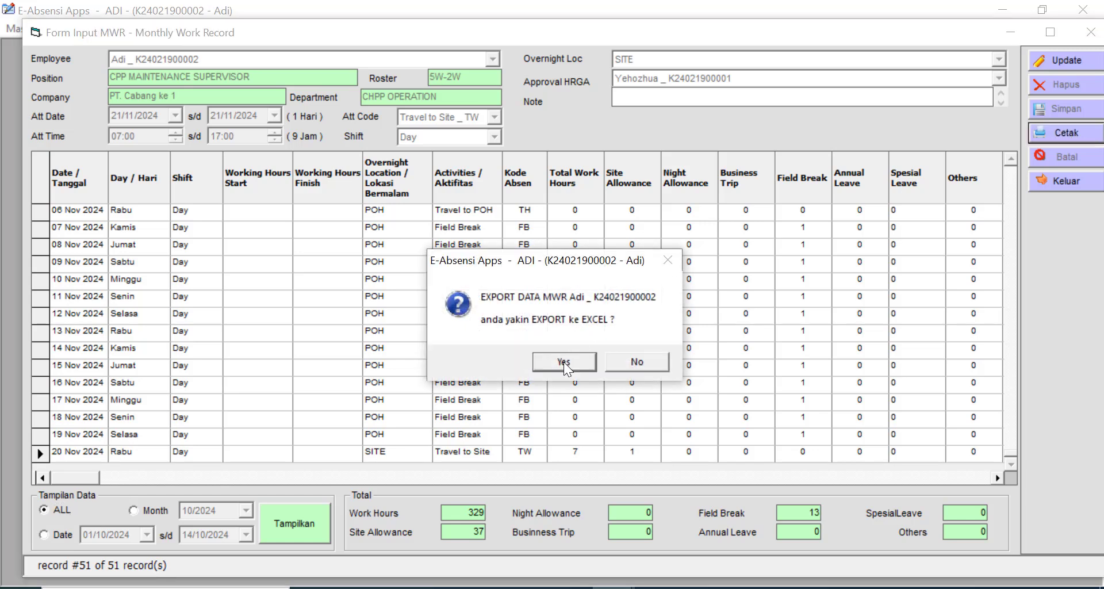
left_click(563, 363)
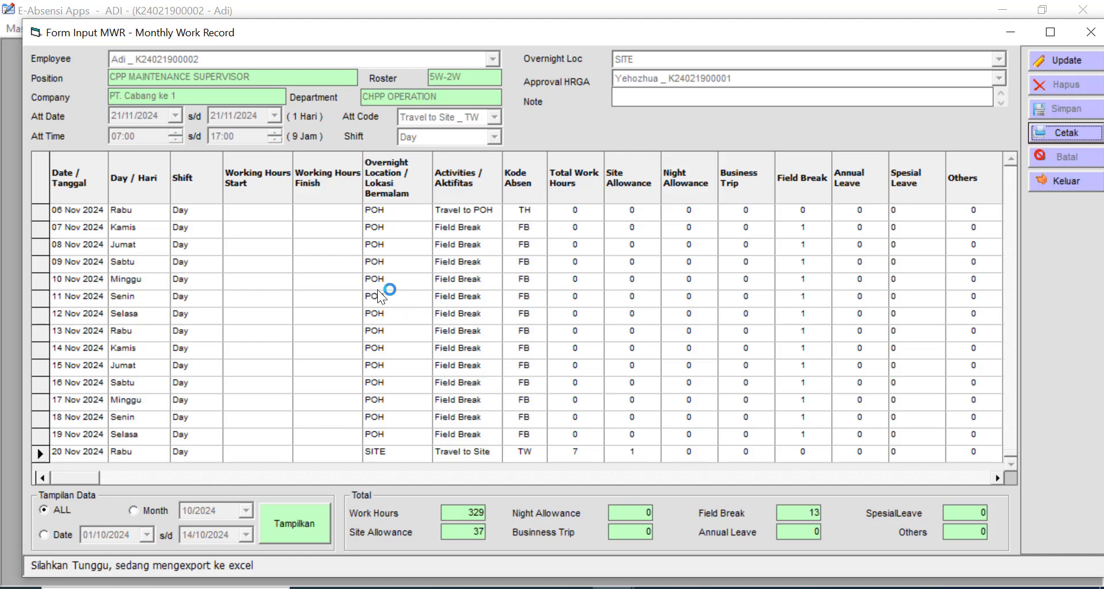
left_click(705, 385)
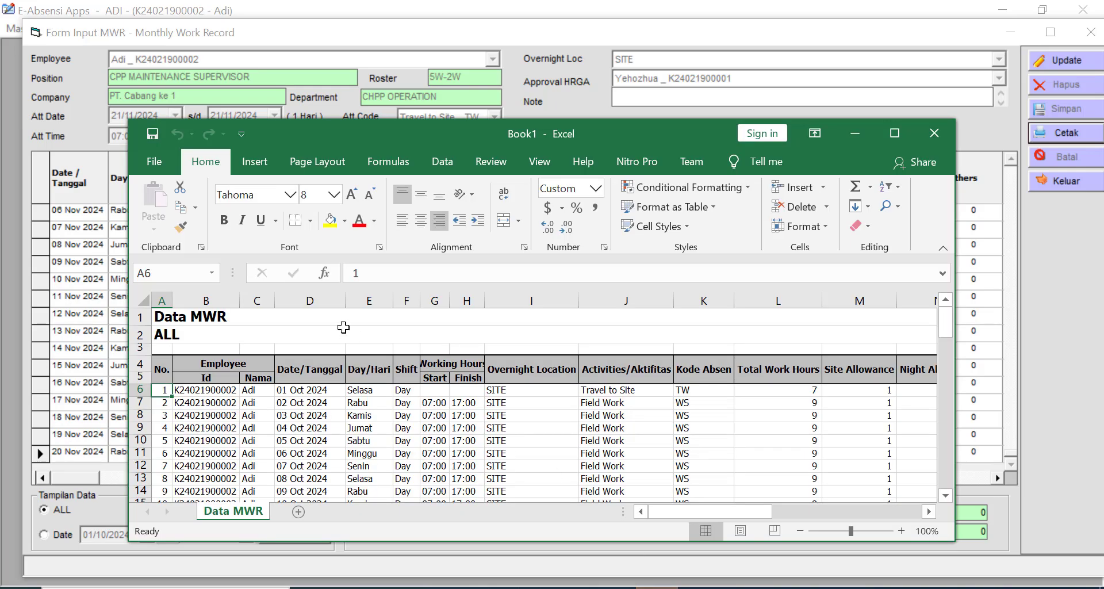
- Maximize the exported workbook and check the employee id in B6 and the date in D7
left_click(894, 133)
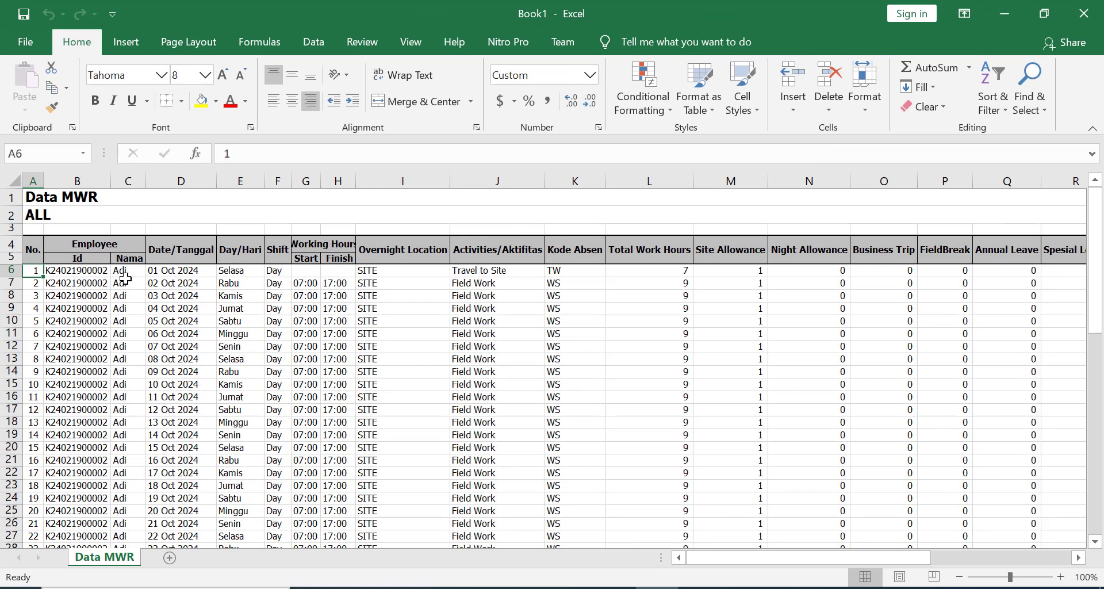
left_click(106, 305)
left_click(73, 273)
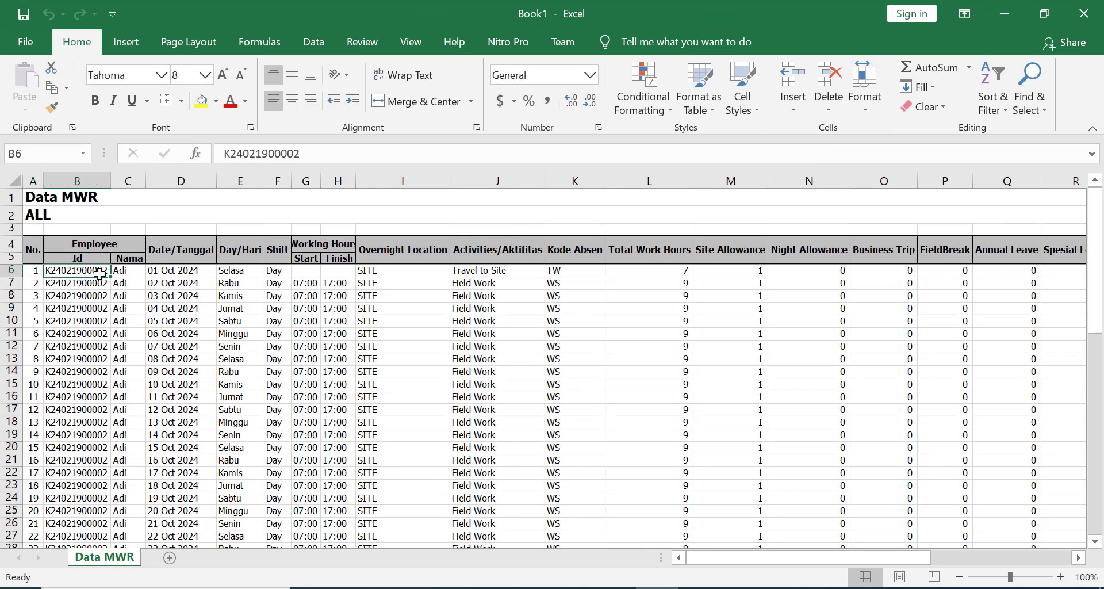
left_click(137, 279)
left_click(187, 282)
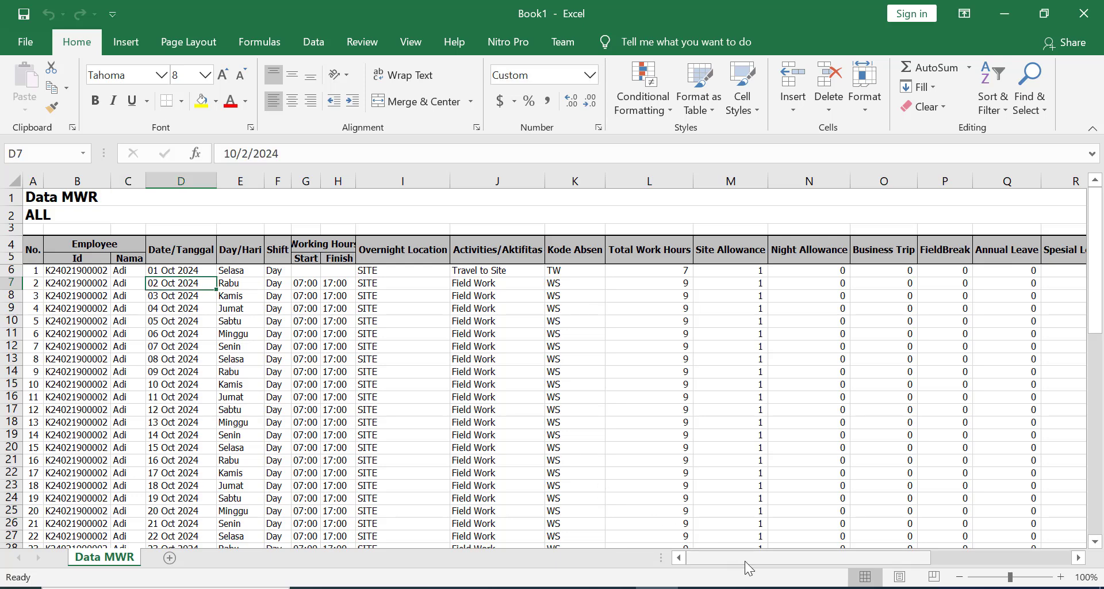
mouse_move(744, 560)
left_mouse_down()
mouse_move(911, 553)
mouse_move(742, 555)
left_mouse_up()
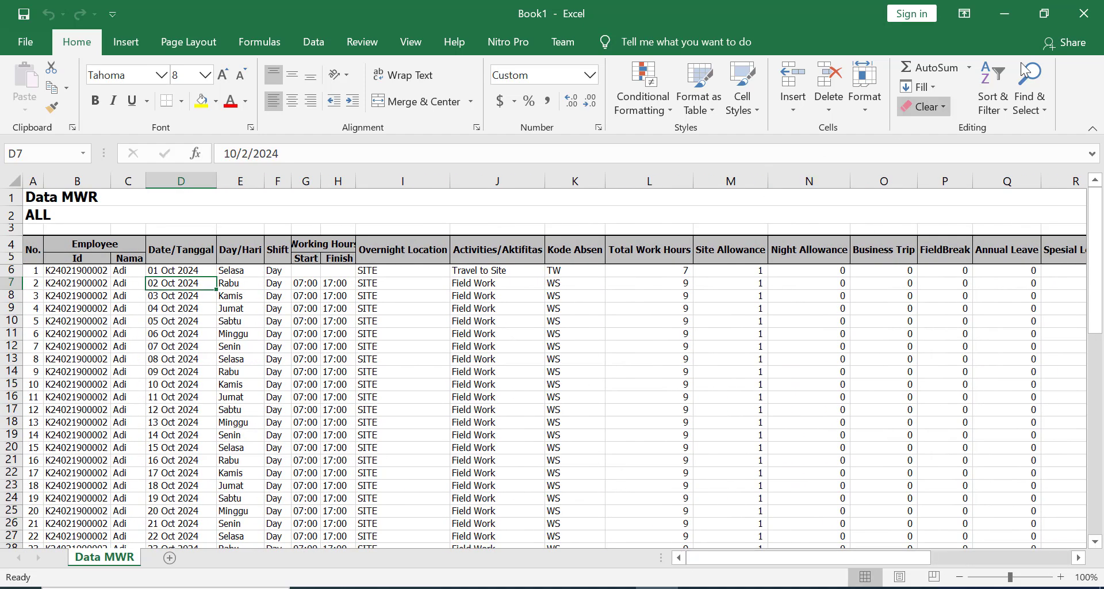
- Close Excel and the Monthly Work Record form
left_click(1100, 21)
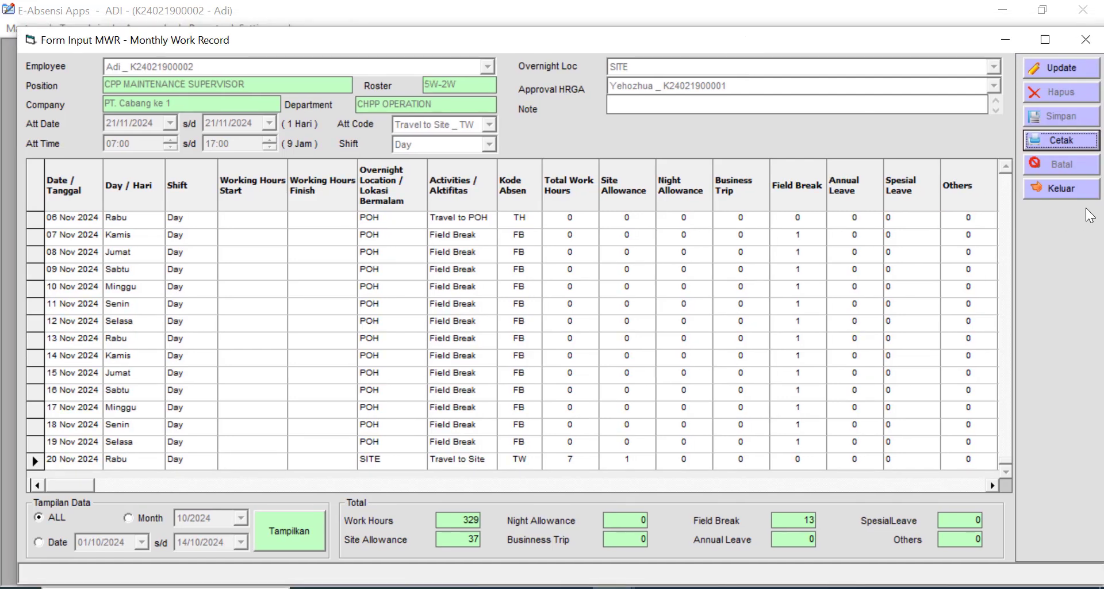
left_click(1062, 190)
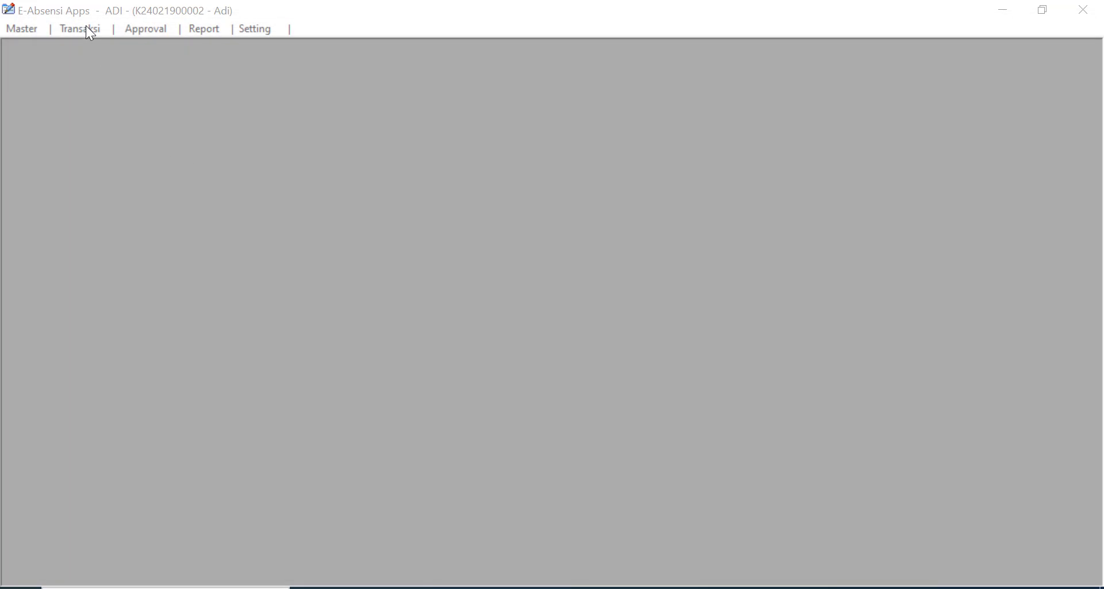
left_click(86, 30)
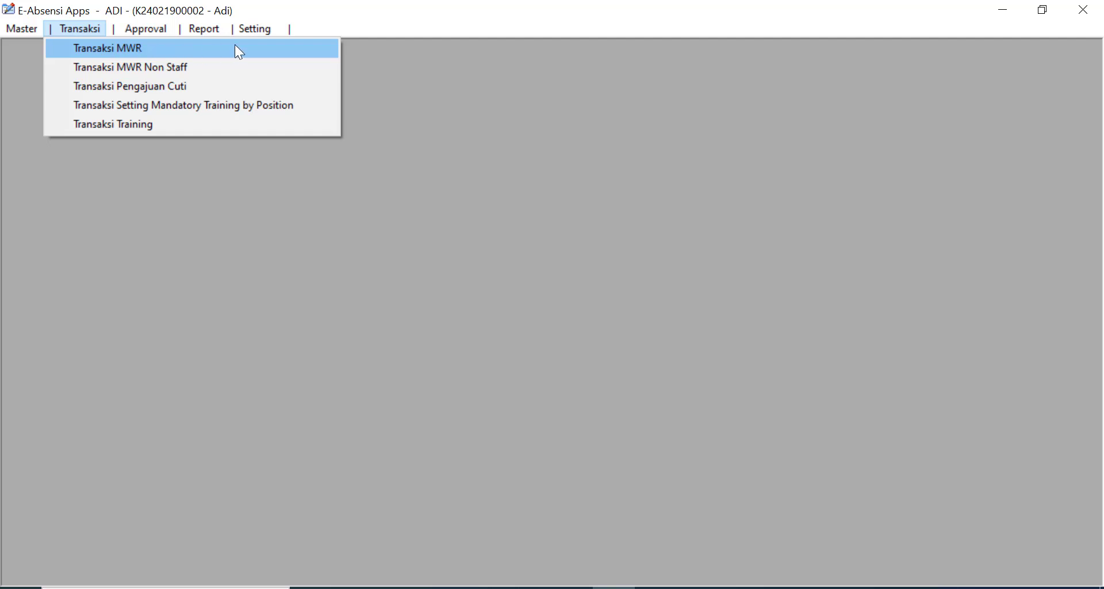
- End the employee's session, enter the supervisor's user name at the login prompt, then cancel
left_click(511, 70)
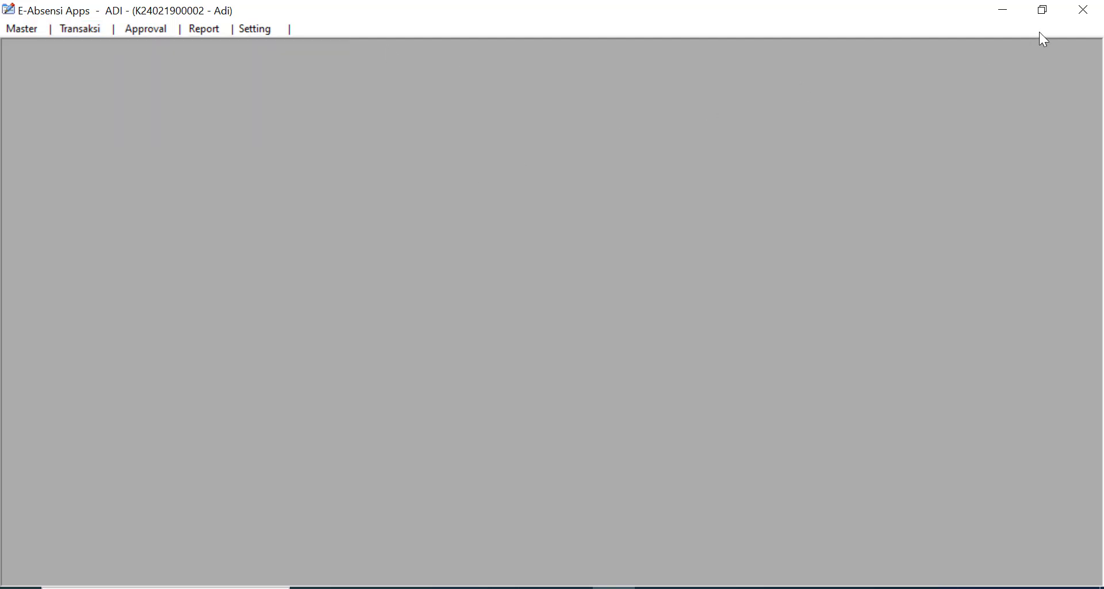
left_click(1071, 9)
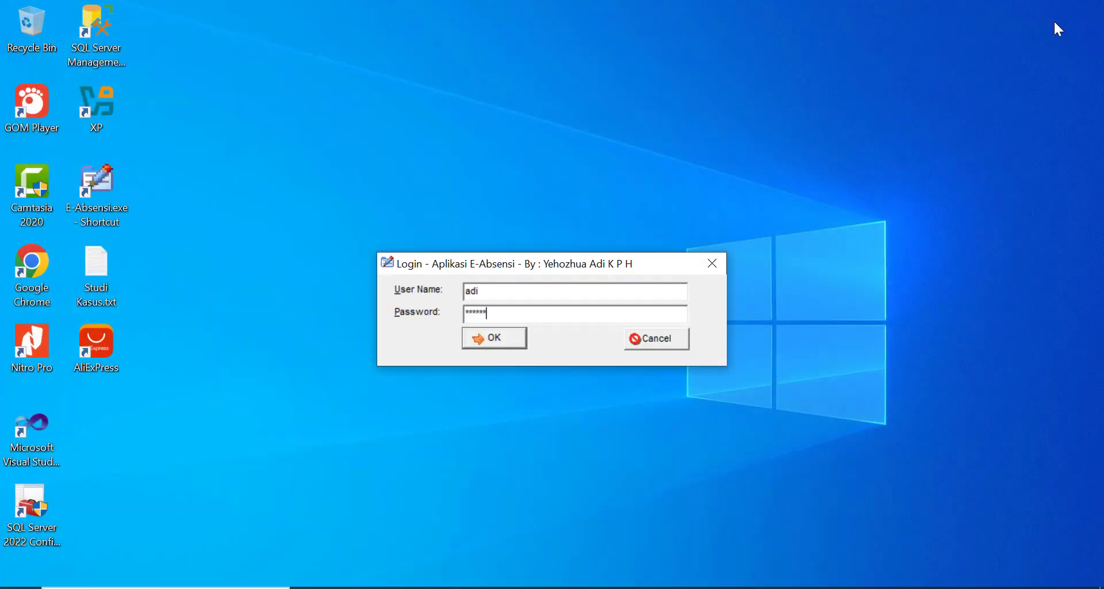
double_click(557, 287)
type("yehozhua")
left_click(658, 338)
- Relaunch E-Absensi and log in with the supervisor's user name and password
double_click(96, 189)
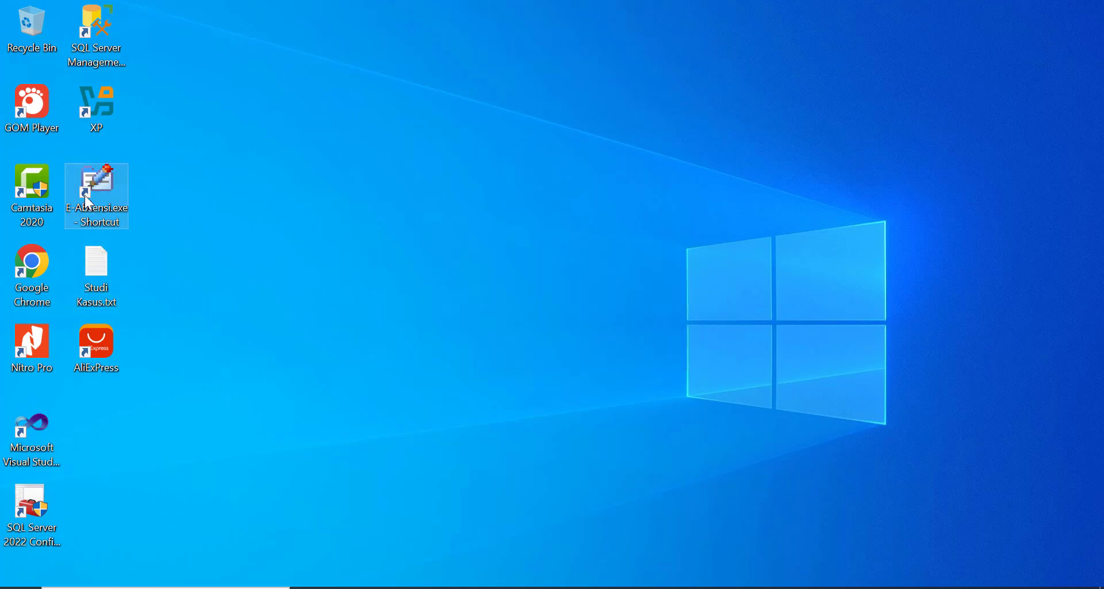
type("yehozhua")
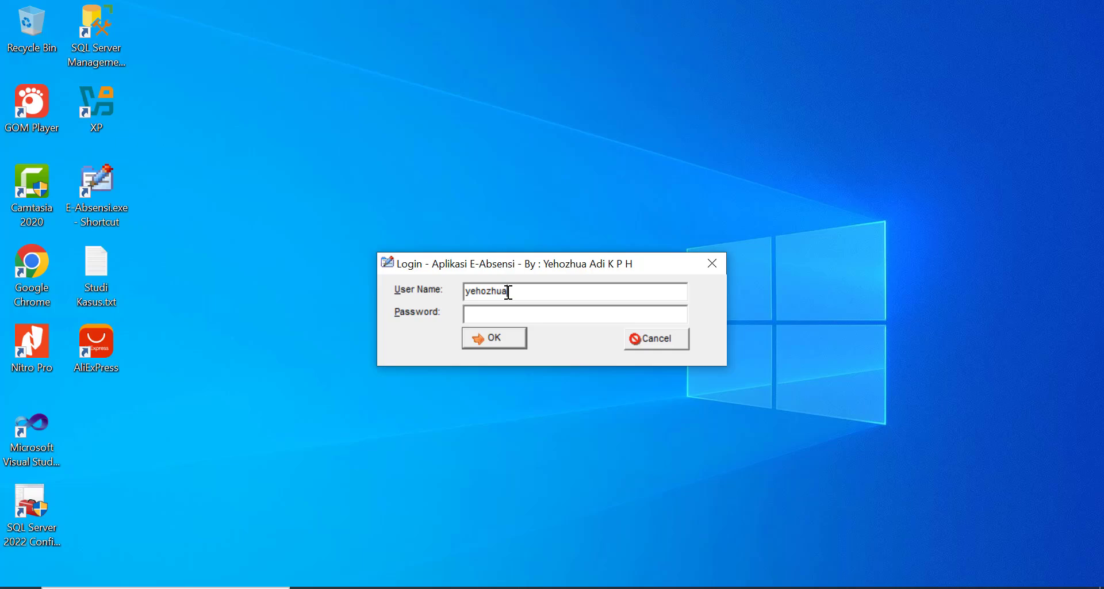
key("Tab")
type("***")
key("Return")
- Open Approval MWR > Approval HRGA and check the pending request's employee, position and 01 Oct–20 Nov 2024 dates
left_click(130, 31)
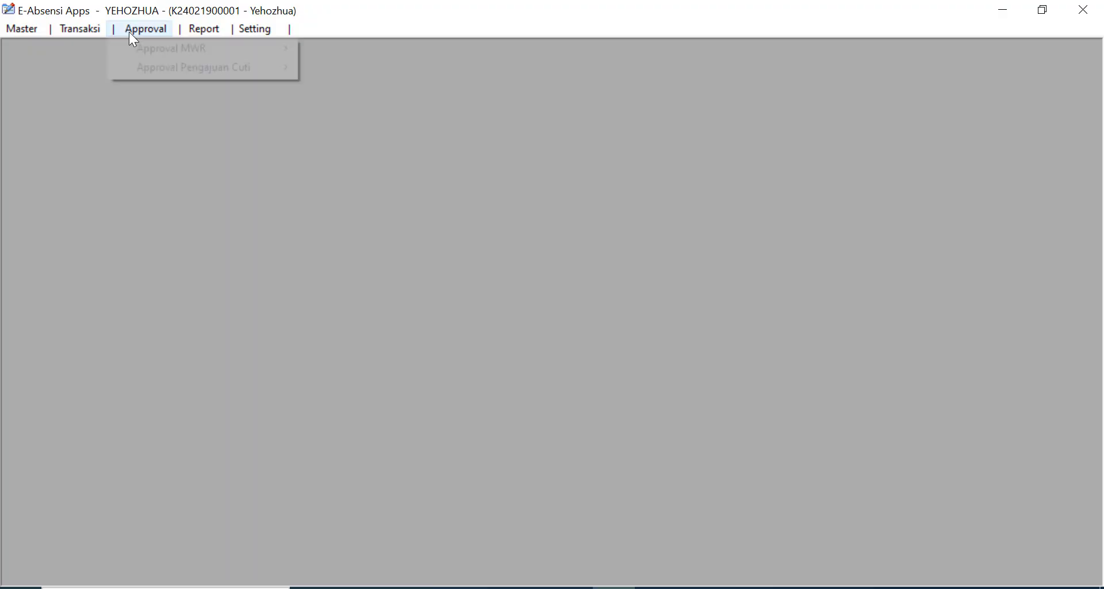
mouse_move(244, 47)
left_click(361, 53)
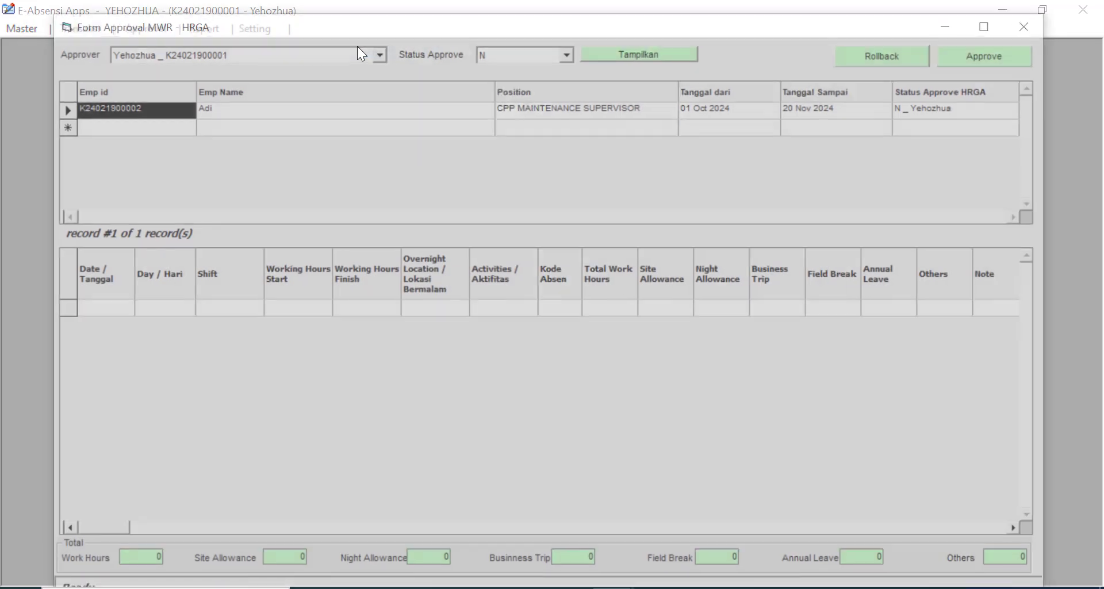
left_click(407, 111)
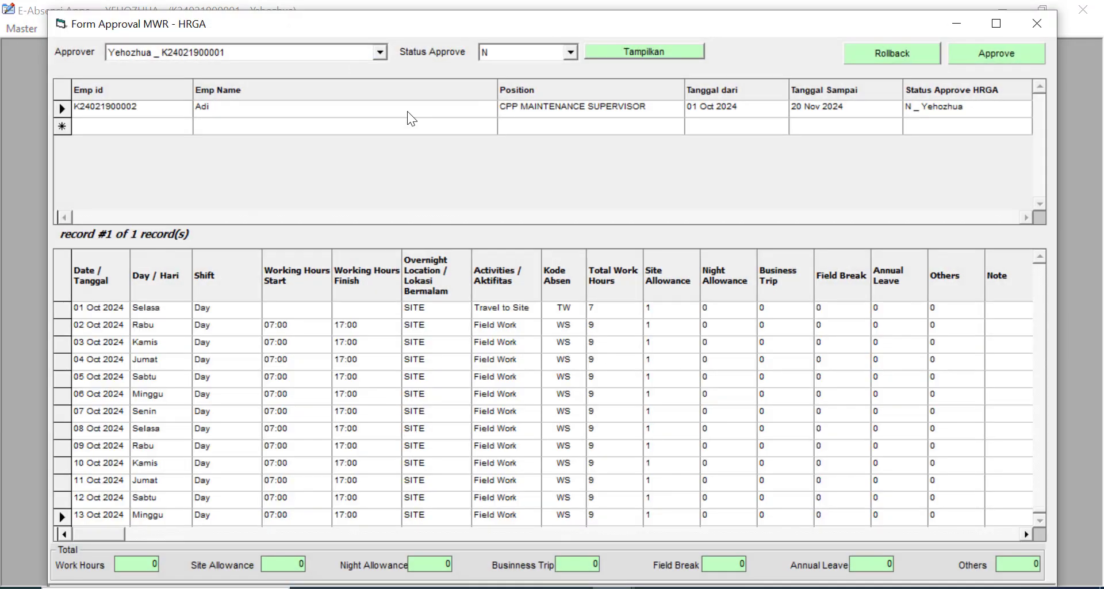
left_click(111, 112)
left_click(340, 109)
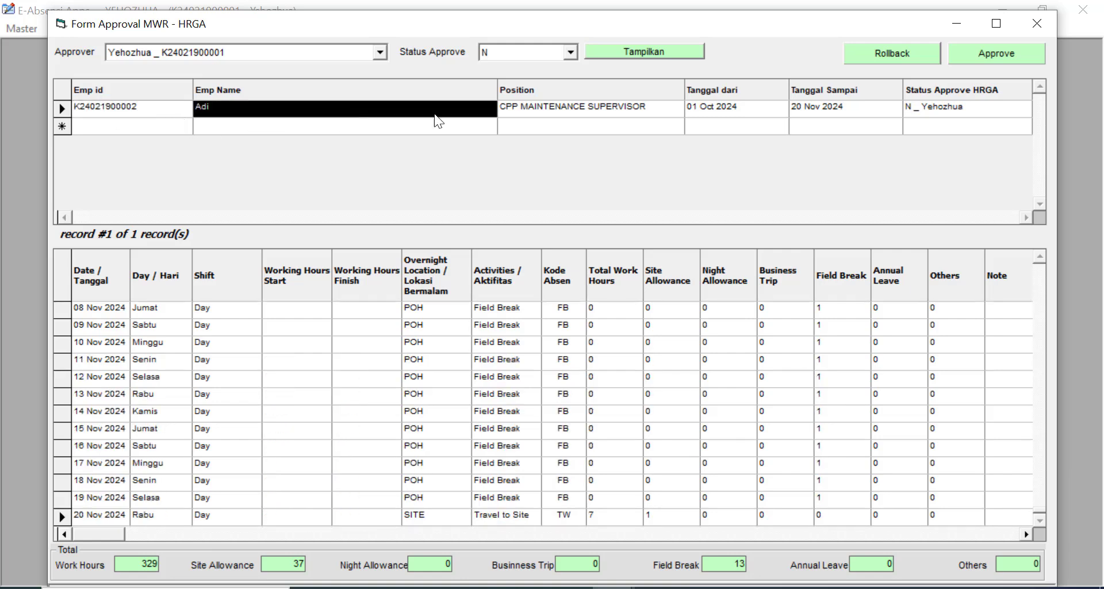
left_click(553, 109)
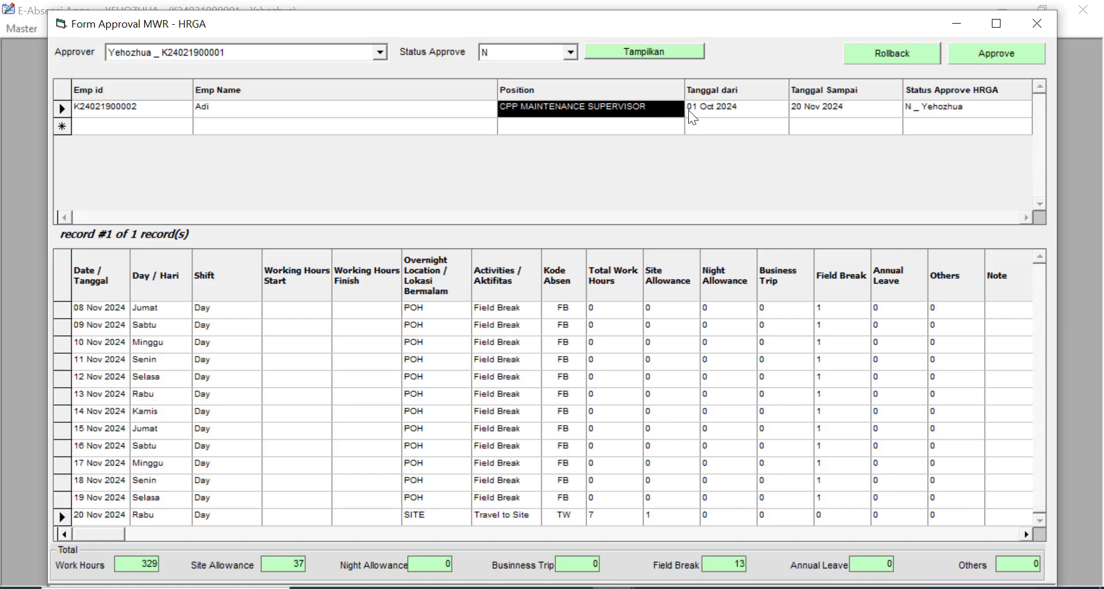
left_click(729, 112)
left_click(846, 108)
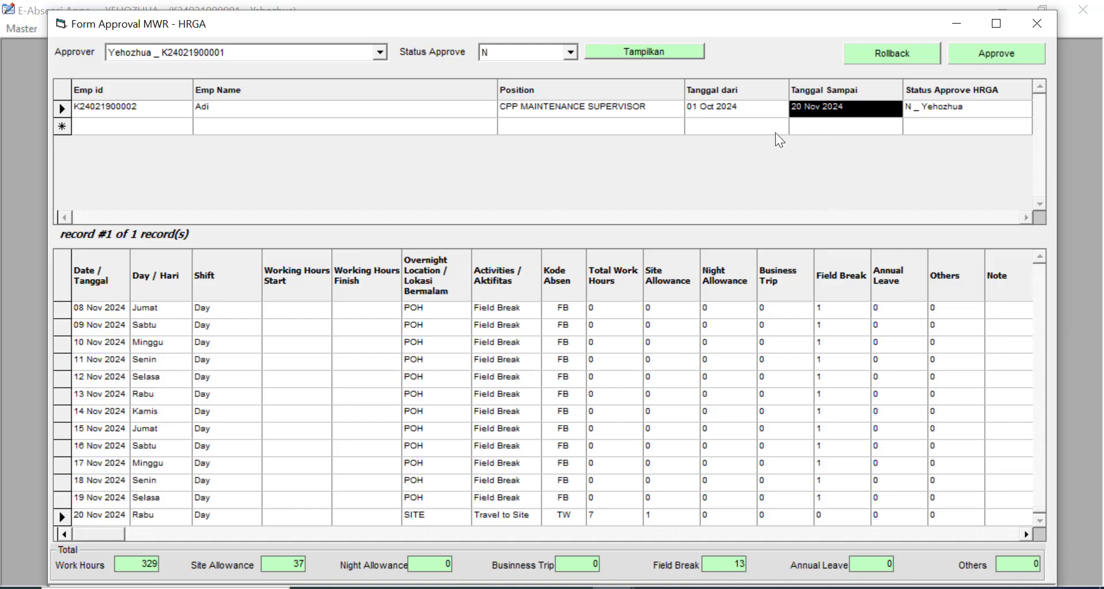
left_click(754, 104)
left_click(807, 105)
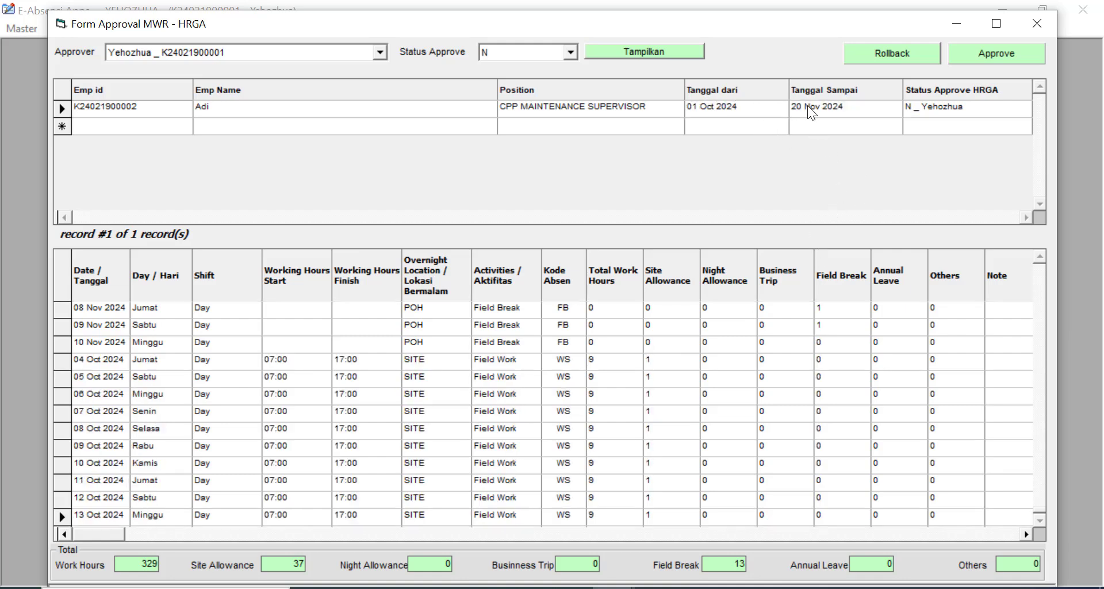
left_click(758, 112)
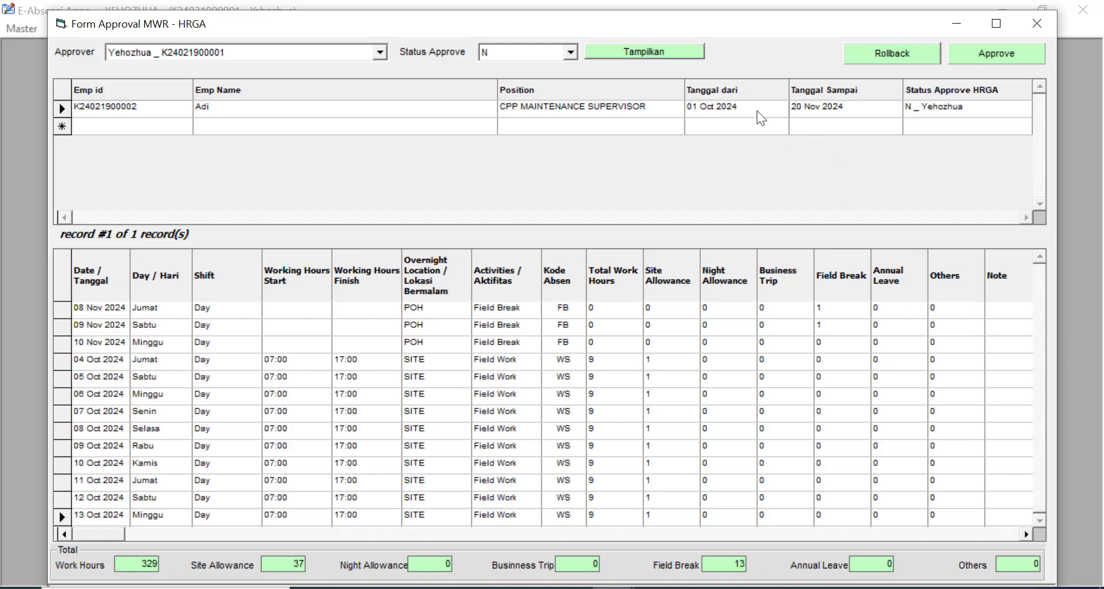
left_click(826, 109)
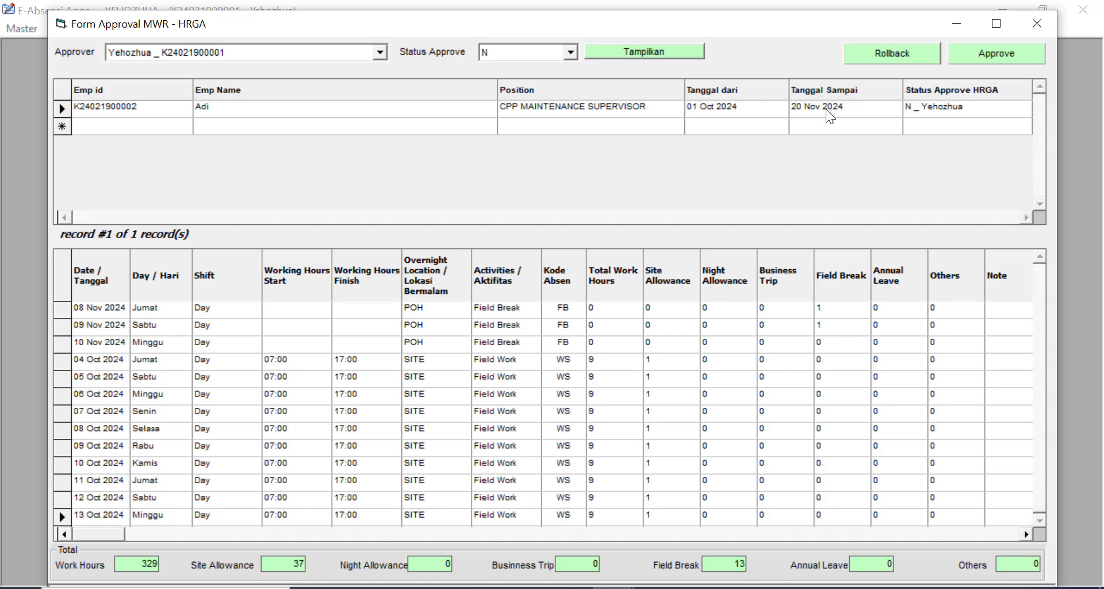
- Browse the daily records from 01 Oct to 20 Nov 2024, then reselect the pending request
left_click(437, 331)
key("Up")
key("Up")
key("Up")
key("Up")
key("Up")
key("Up")
key("Up")
key("Up")
key("Up")
key("Up")
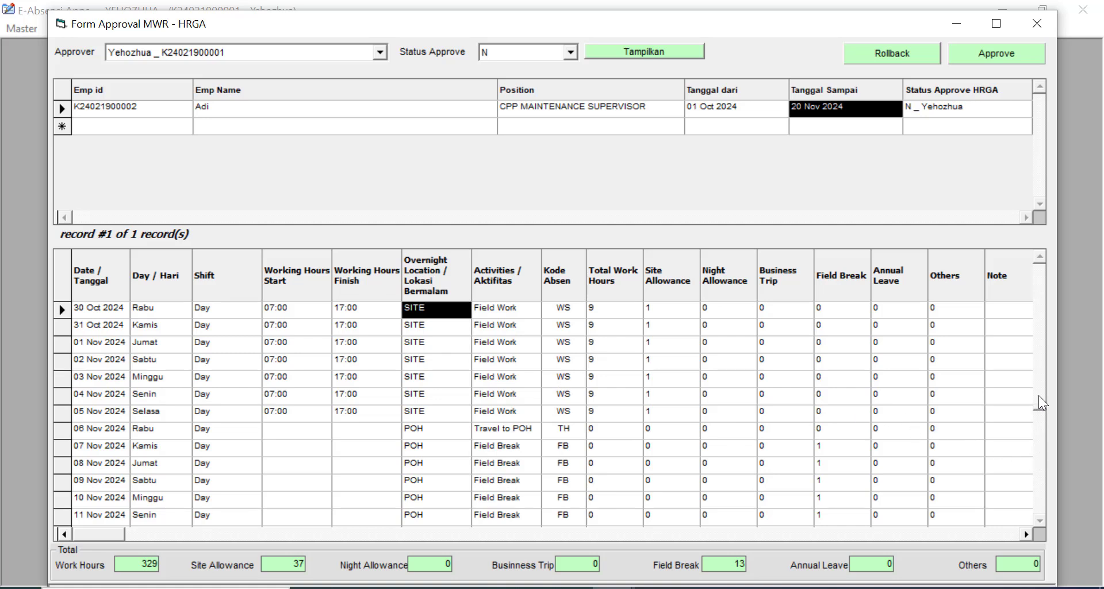
left_click_drag(1042, 265, 1041, 262)
left_click(433, 315)
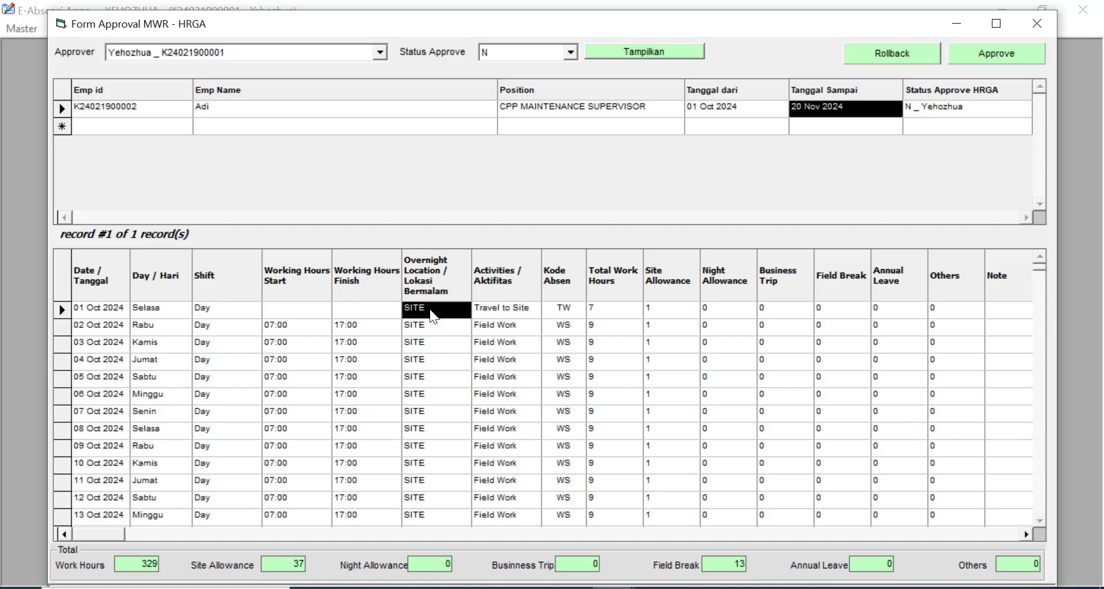
key("Down")
key("Down")
key("Down")
key("Down")
key("Down")
key("Down")
key("Down")
key("Down")
key("Down")
key("Down")
key("Down")
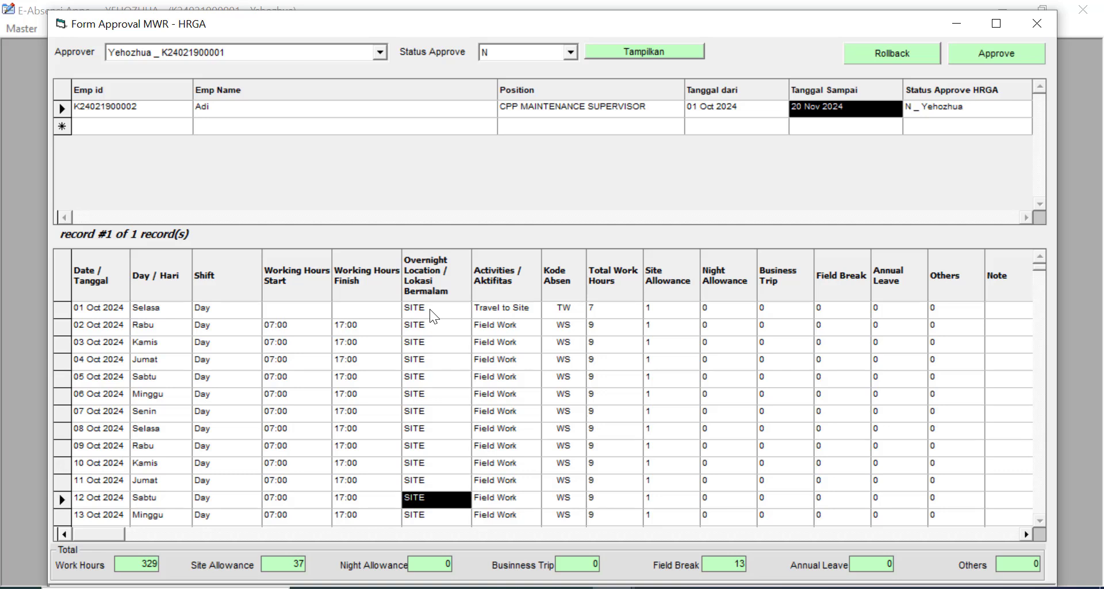
key("Down")
key("Down")
key("Down")
key("Down")
key("Down")
key("Down")
key("Down")
key("Down")
key("Down")
key("Down")
key("Down")
key("Down")
key("Down")
key("Down")
key("Down")
key("Down")
key("Down")
key("Down")
key("Down")
key("Down")
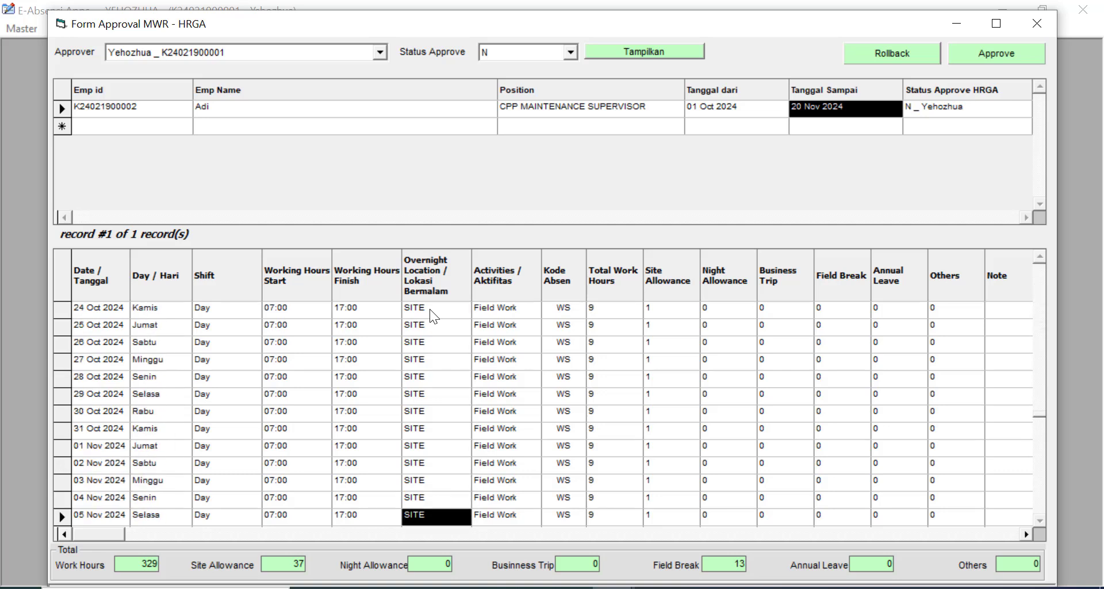
key("Down")
key("Down")
key("Down")
key("Down")
key("Down")
key("Down")
key("Down")
key("Down")
key("Down")
key("Down")
key("Down")
key("Down")
key("Down")
key("Down")
key("Down")
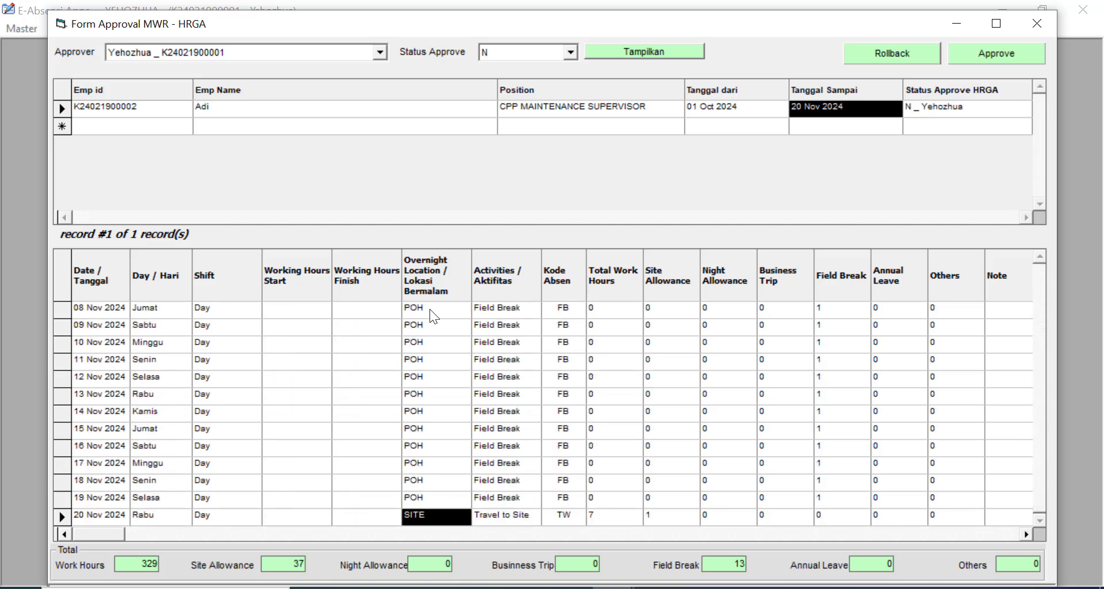
left_click(508, 107)
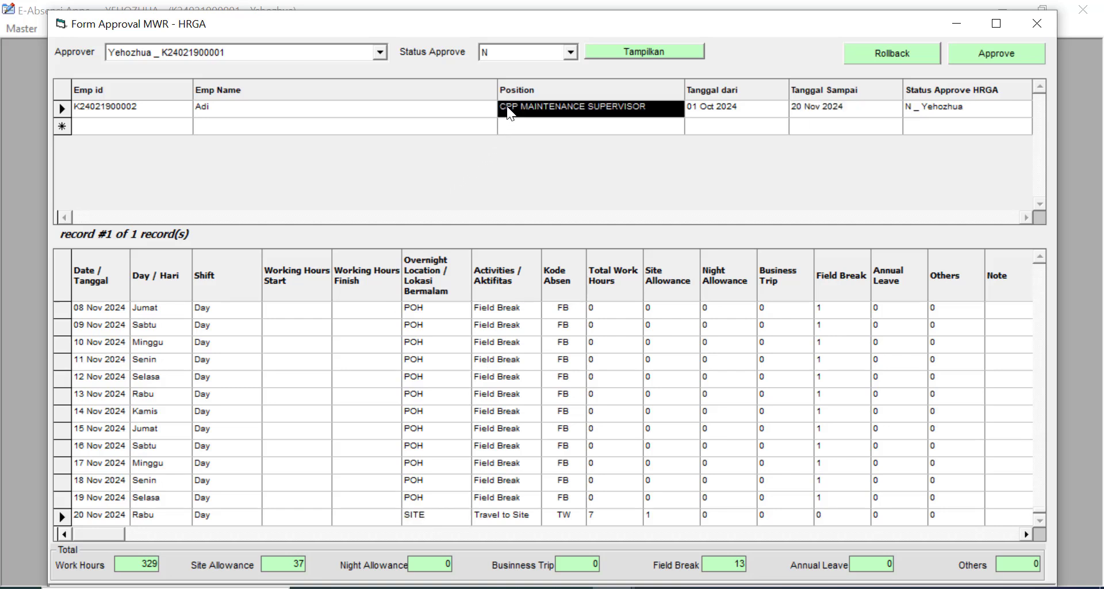
- Approve the MWR with note 'data disetujui' and supporting document available, then close the form
left_click(997, 58)
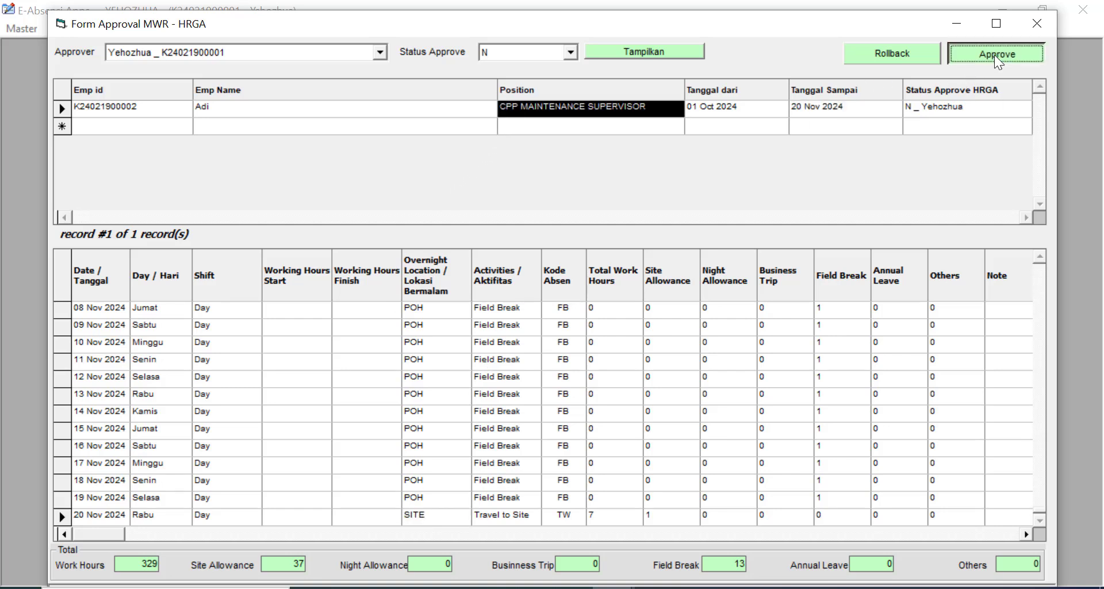
left_click(863, 117)
type("dat")
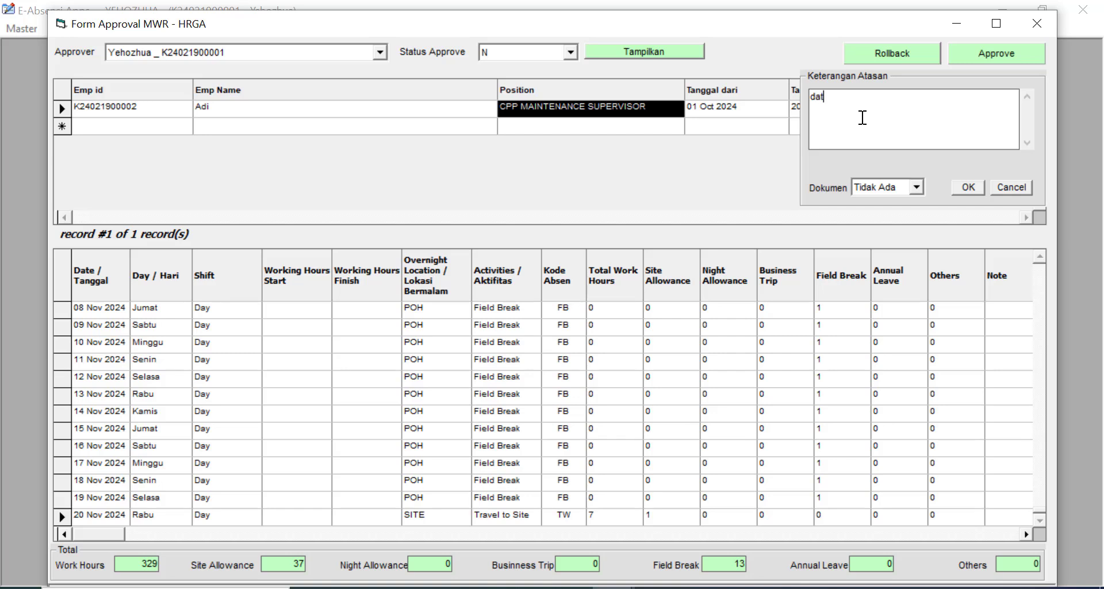
type("a disetujui")
left_click(916, 188)
left_click(898, 216)
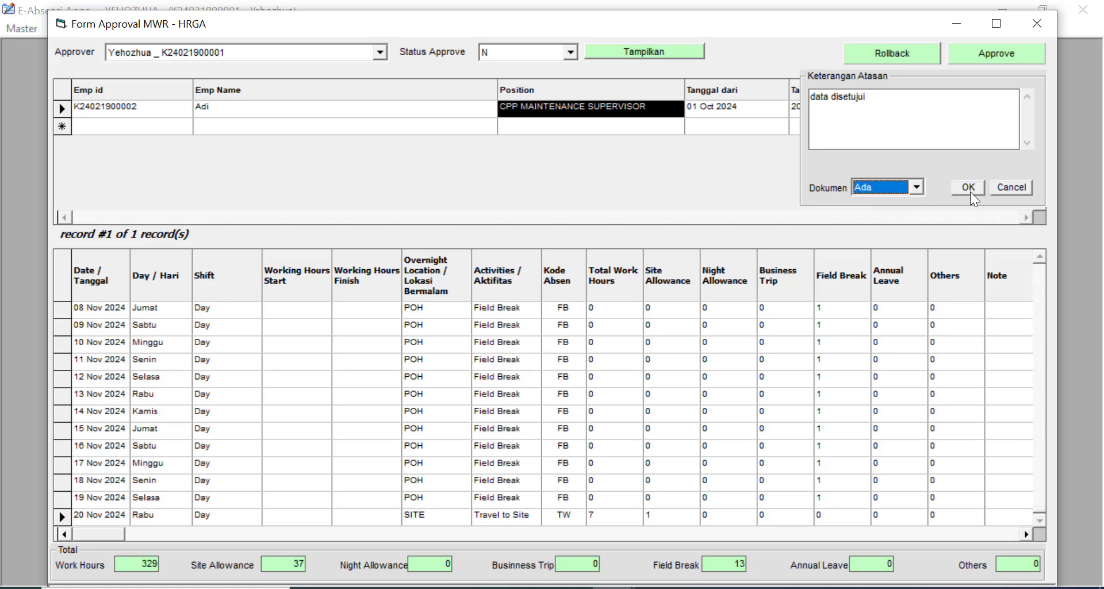
left_click(966, 186)
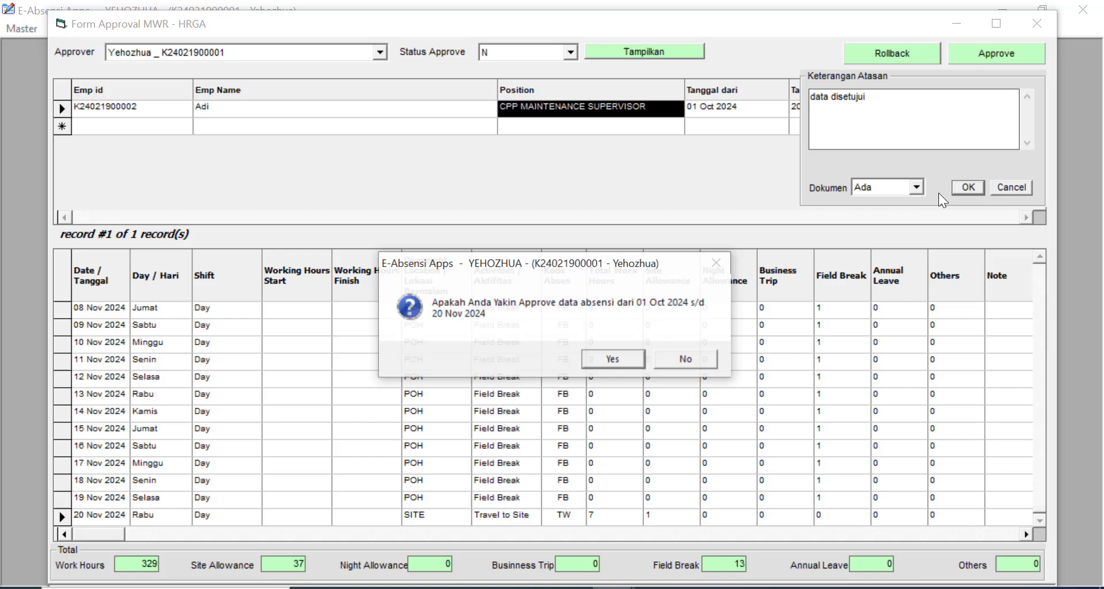
left_click(621, 365)
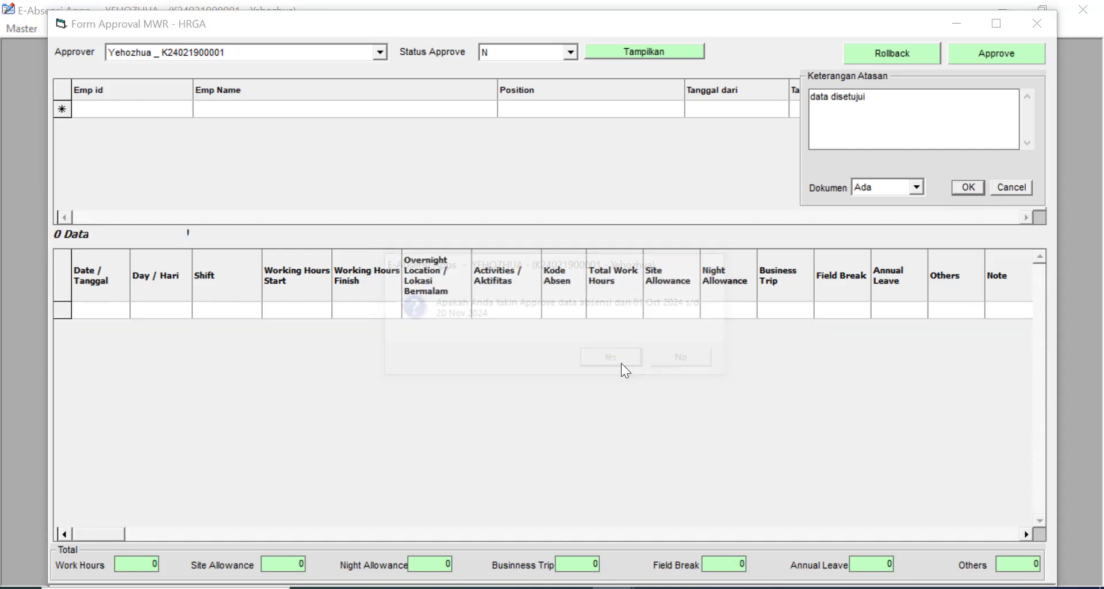
left_click(668, 362)
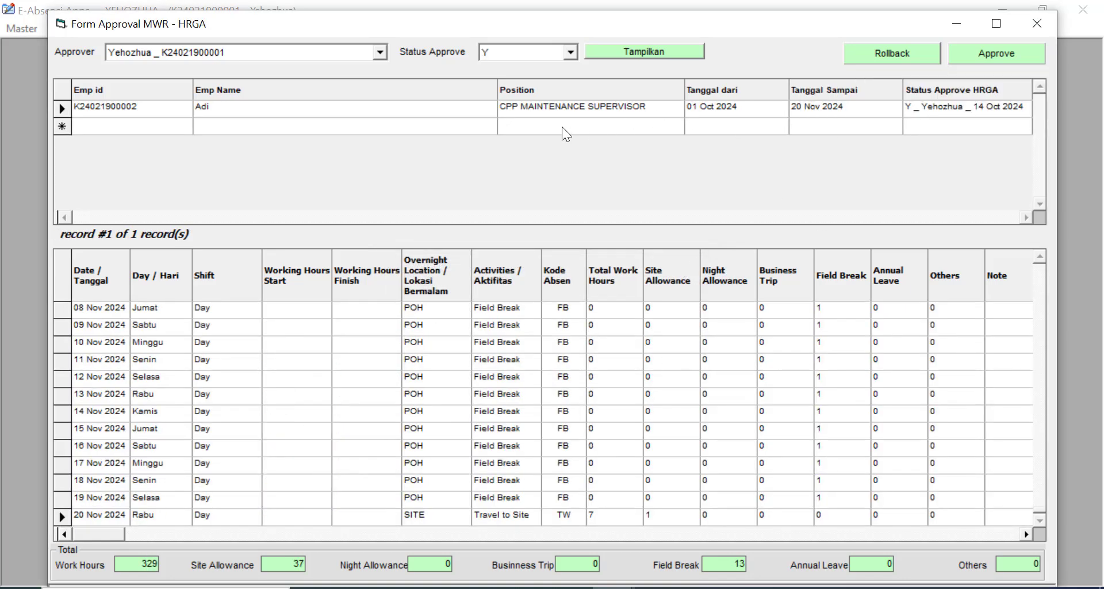
left_click(527, 108)
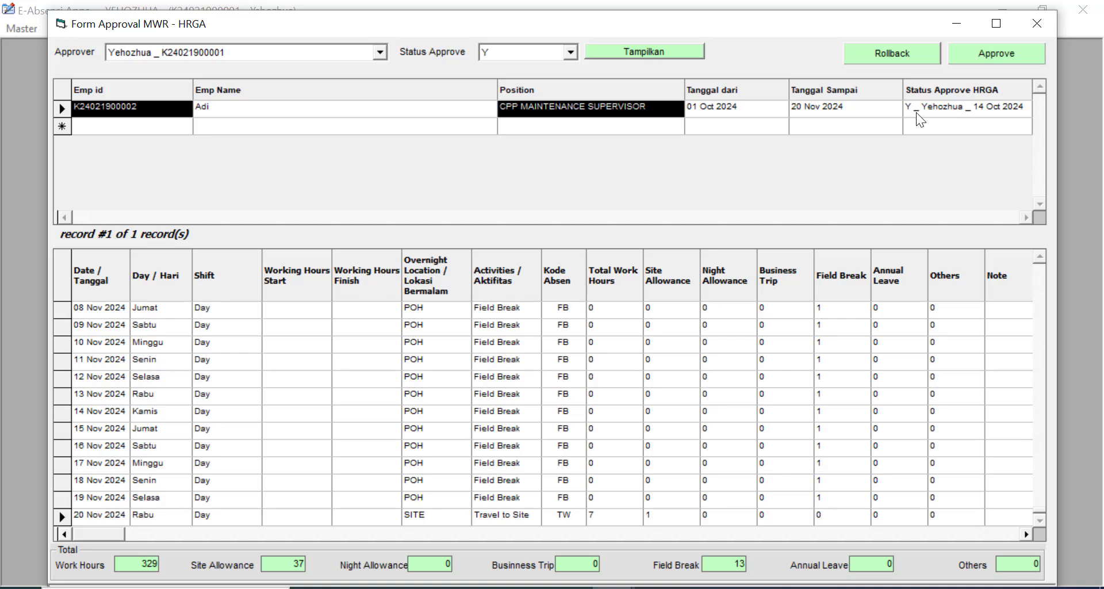
left_click(1033, 23)
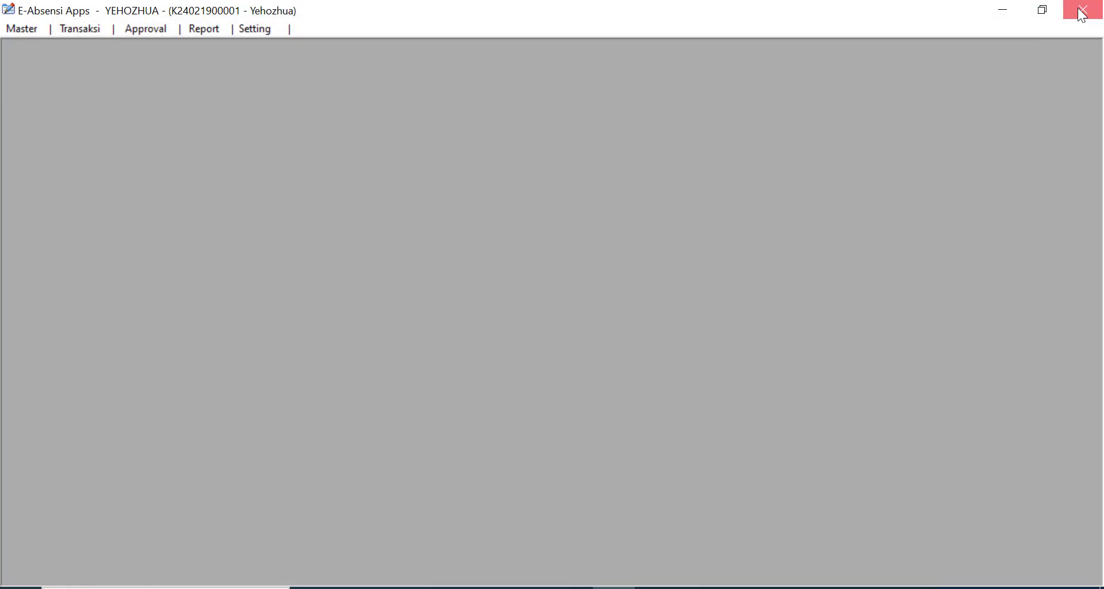
- Close the app and log back in with the employee's user name and password
left_click(1082, 9)
left_click(667, 342)
double_click(106, 193)
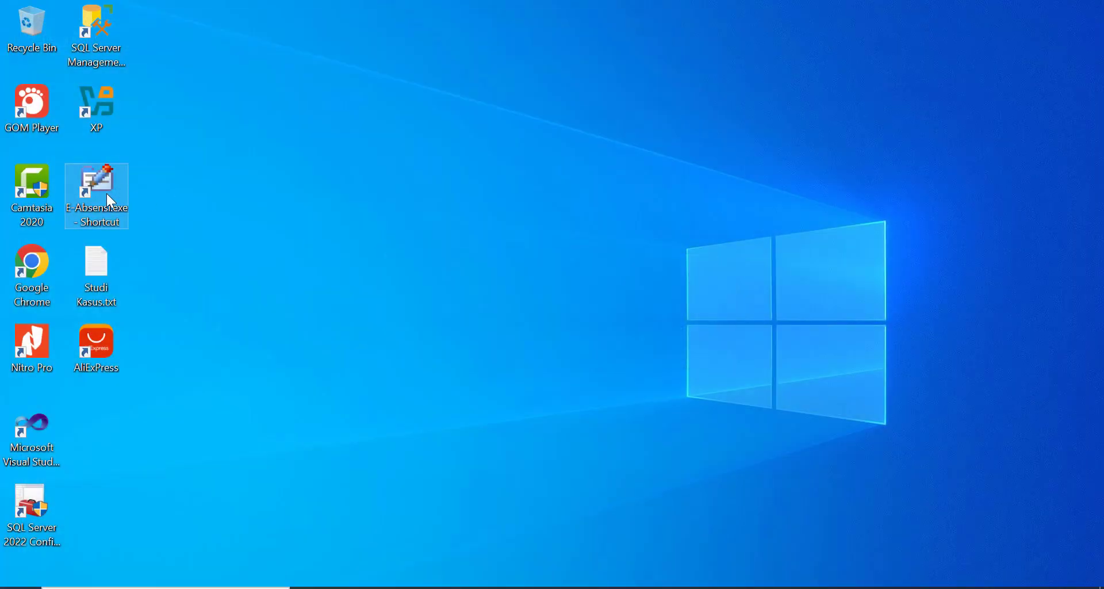
type("adi")
key("Tab")
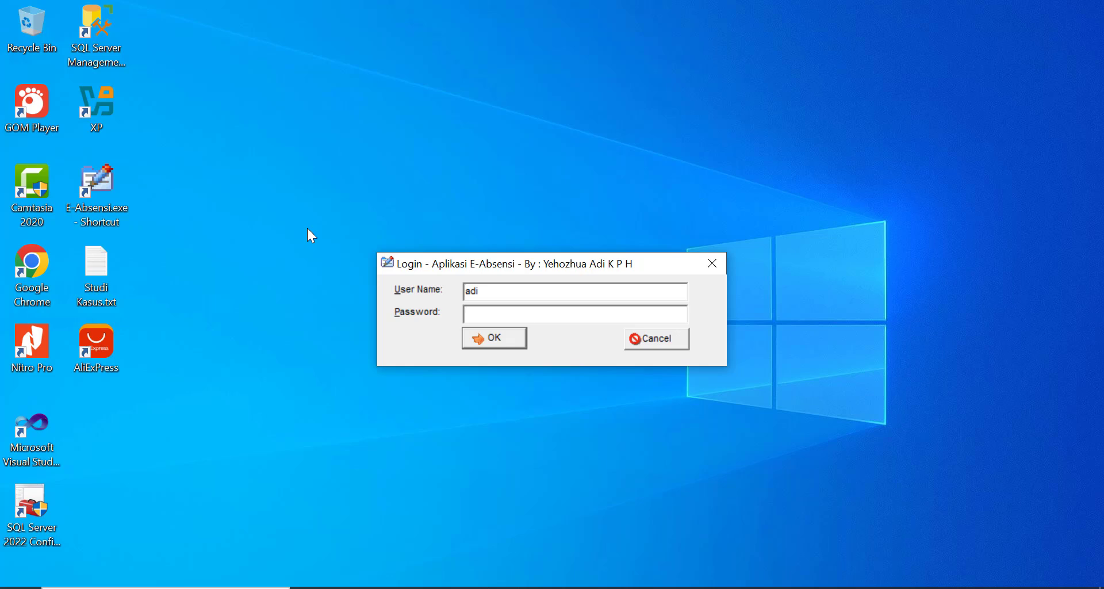
type("*****")
key("BackSpace")
key("BackSpace")
key("BackSpace")
key("BackSpace")
key("BackSpace")
type("***")
key("Return")
- Open Transaksi MWR and load the employee's monthly work records
left_click(79, 29)
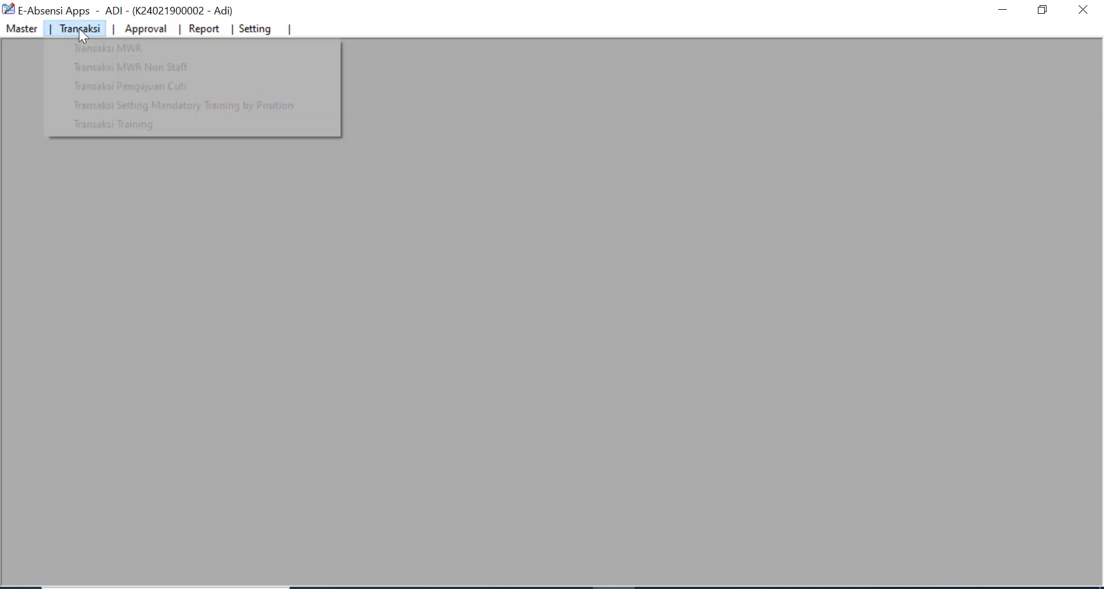
left_click(87, 49)
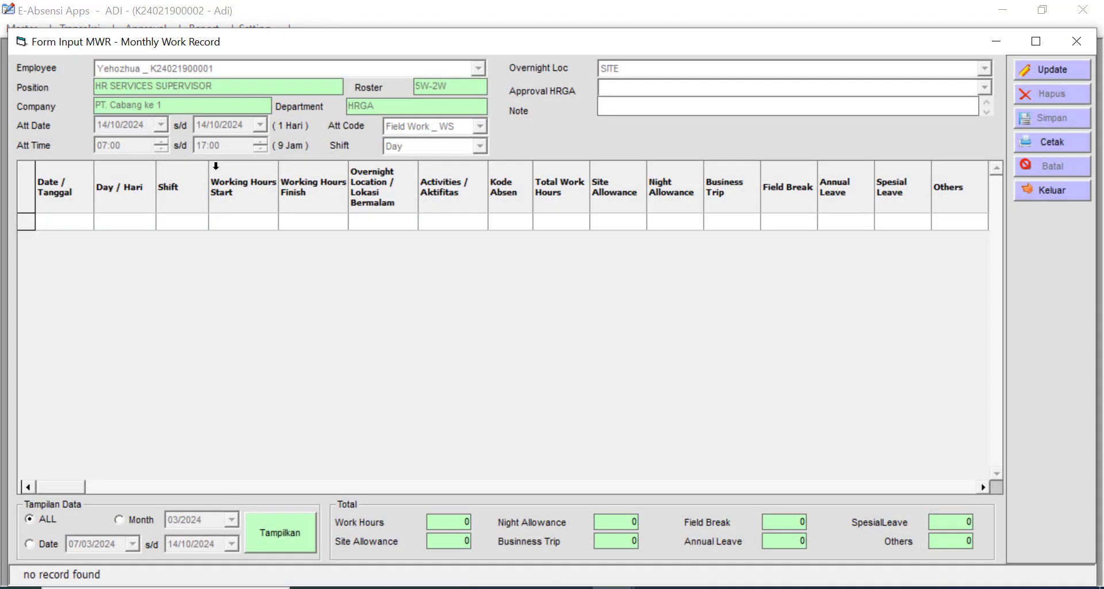
left_click(1048, 70)
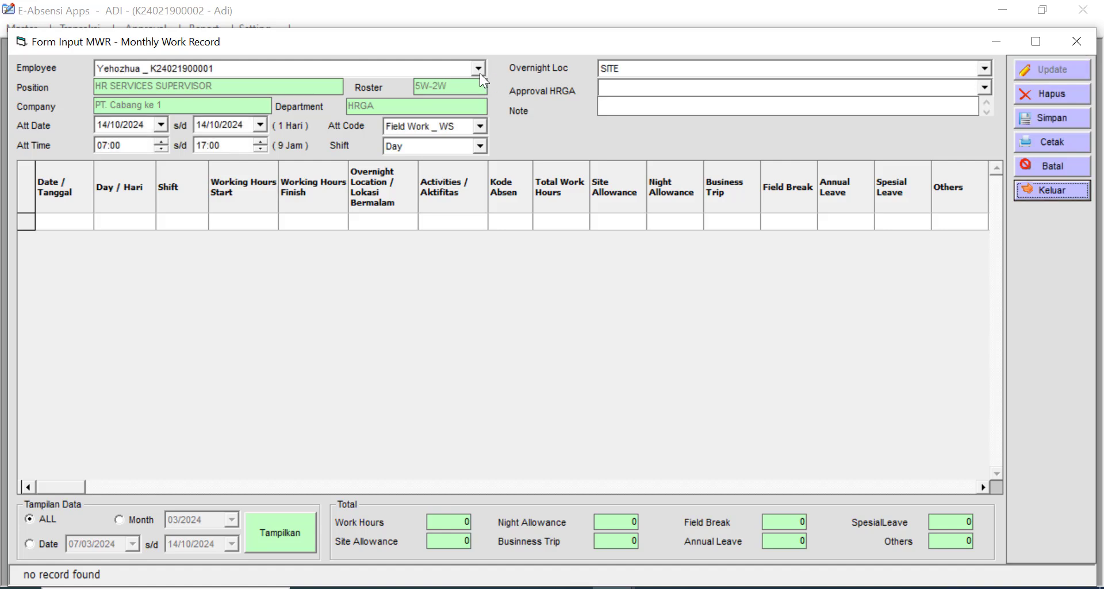
left_click(477, 69)
left_click(406, 98)
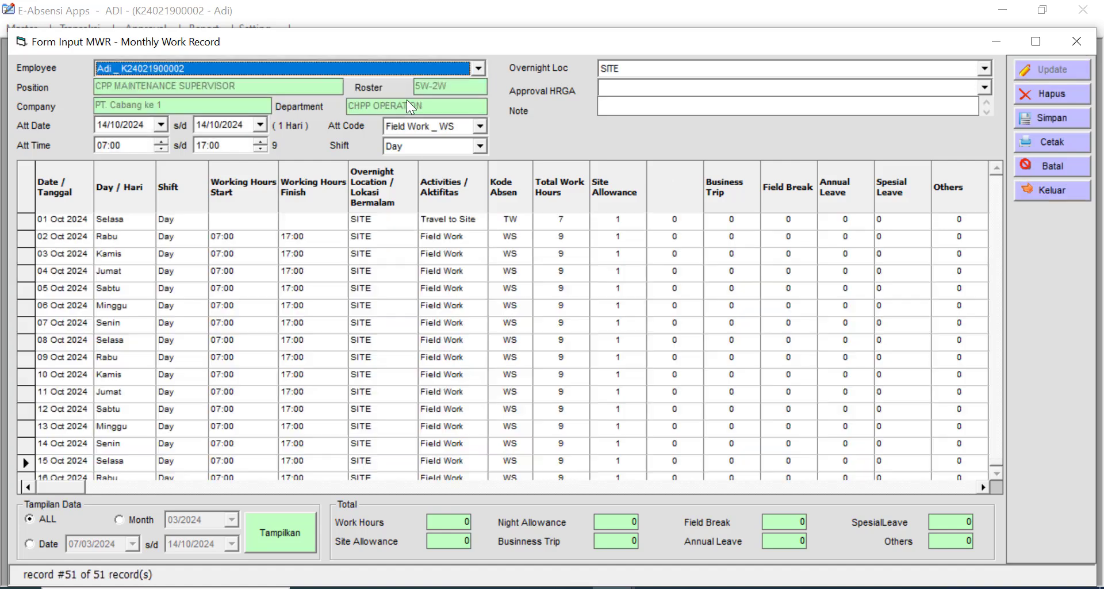
- Confirm records show HRGA status Y with note 'data disetujui', then close the form
left_click_drag(59, 485, 845, 475)
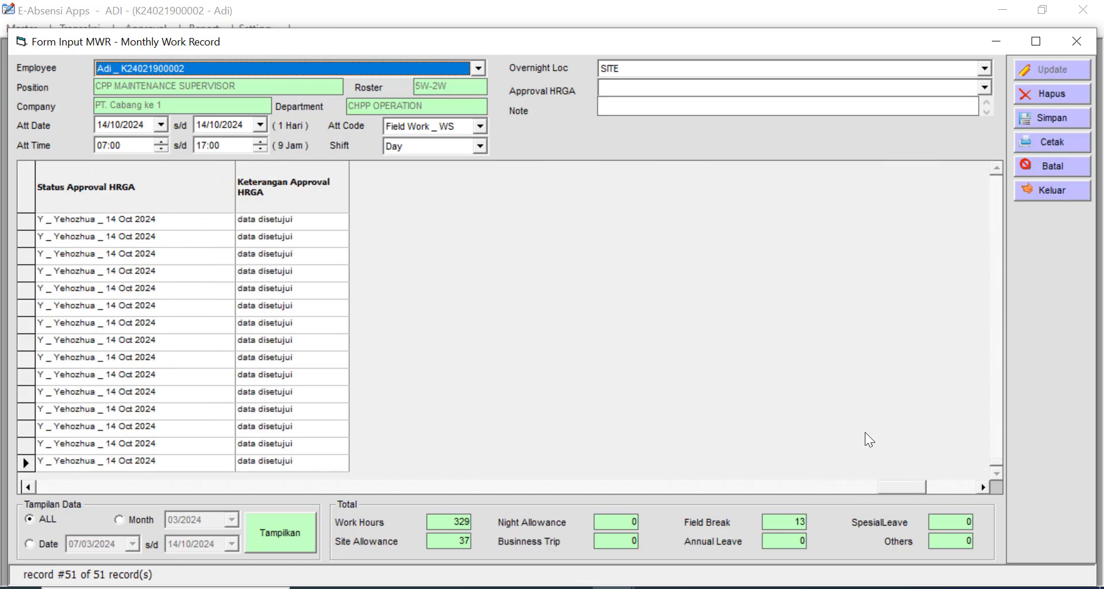
left_click(178, 226)
left_click(171, 268)
left_click(308, 258)
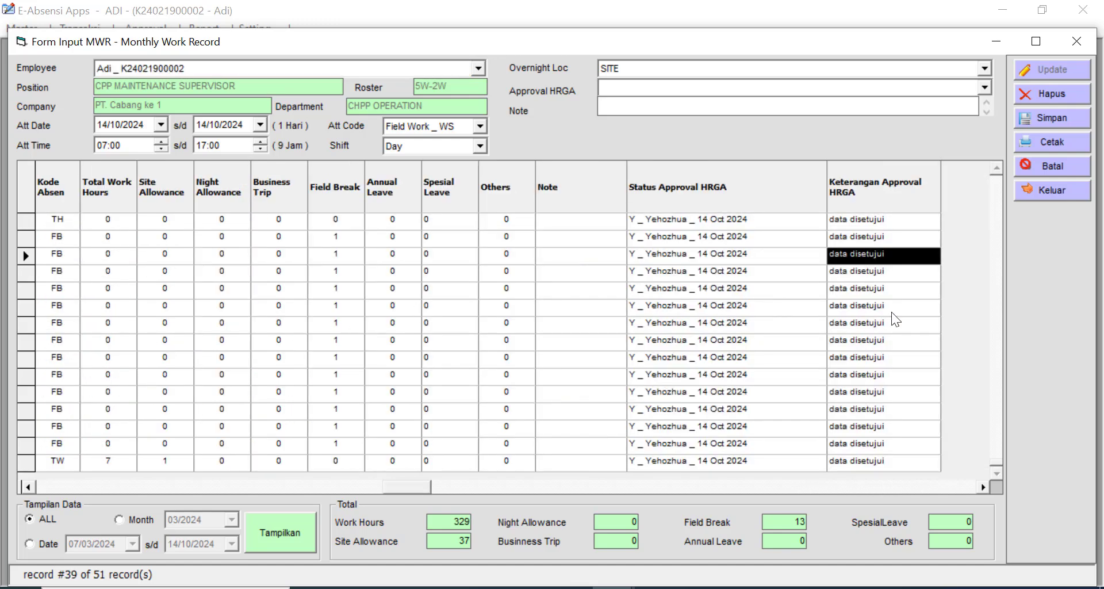
left_click(786, 312)
left_click(895, 345)
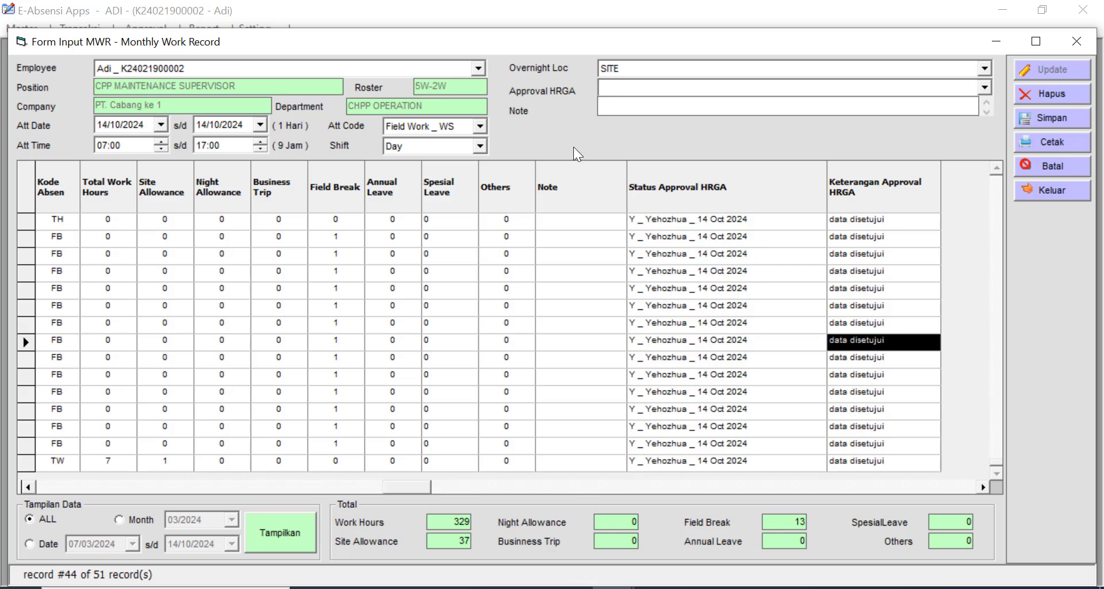
left_click(715, 270)
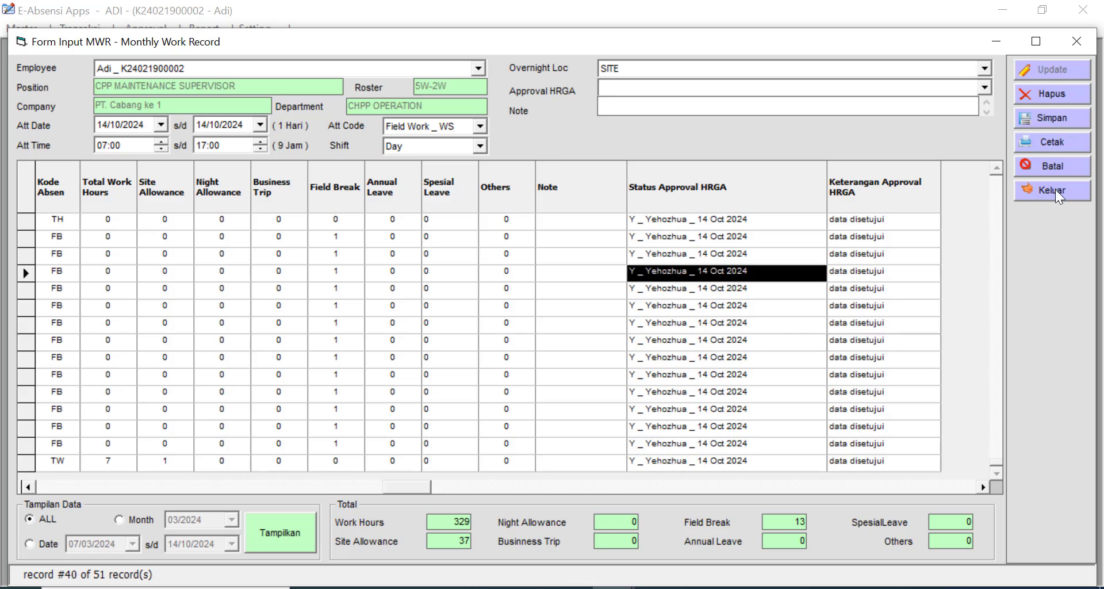
left_click(1055, 189)
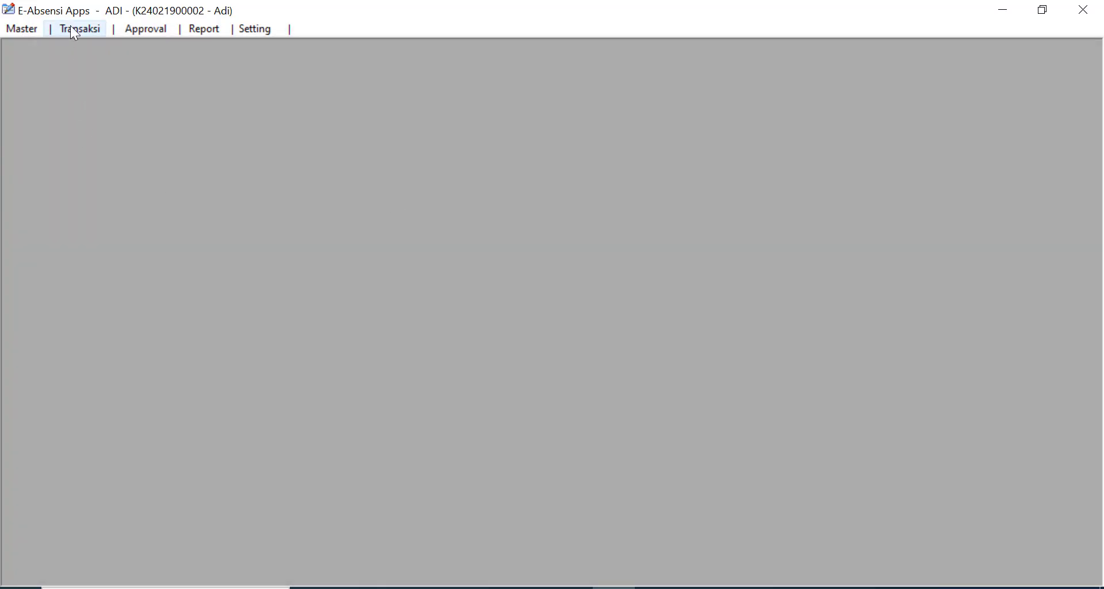
- Close the application and cancel the login prompt
left_click(74, 29)
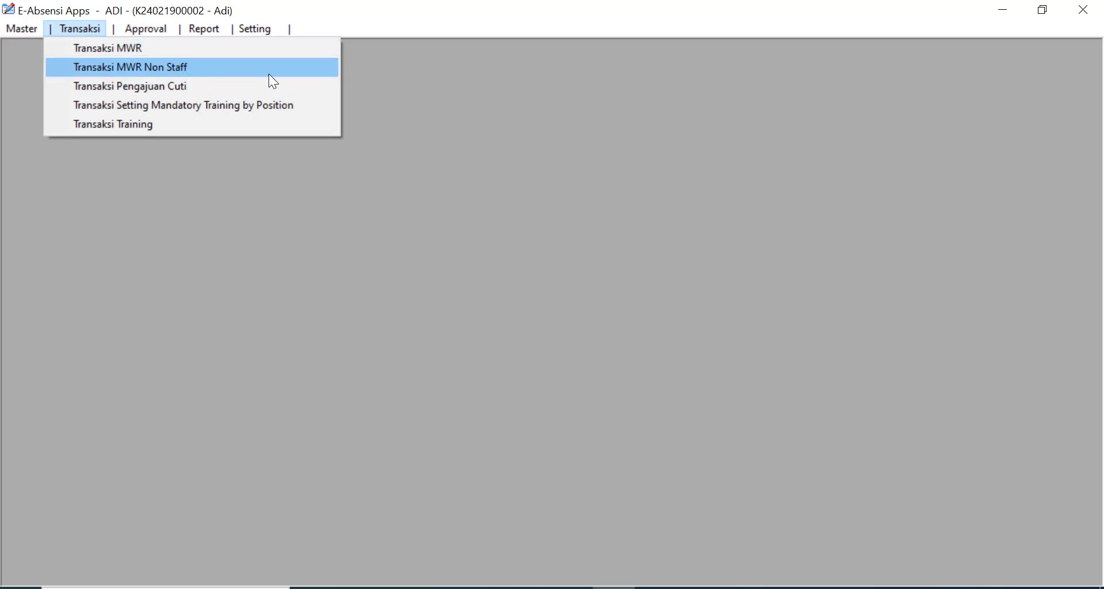
left_click(1089, 12)
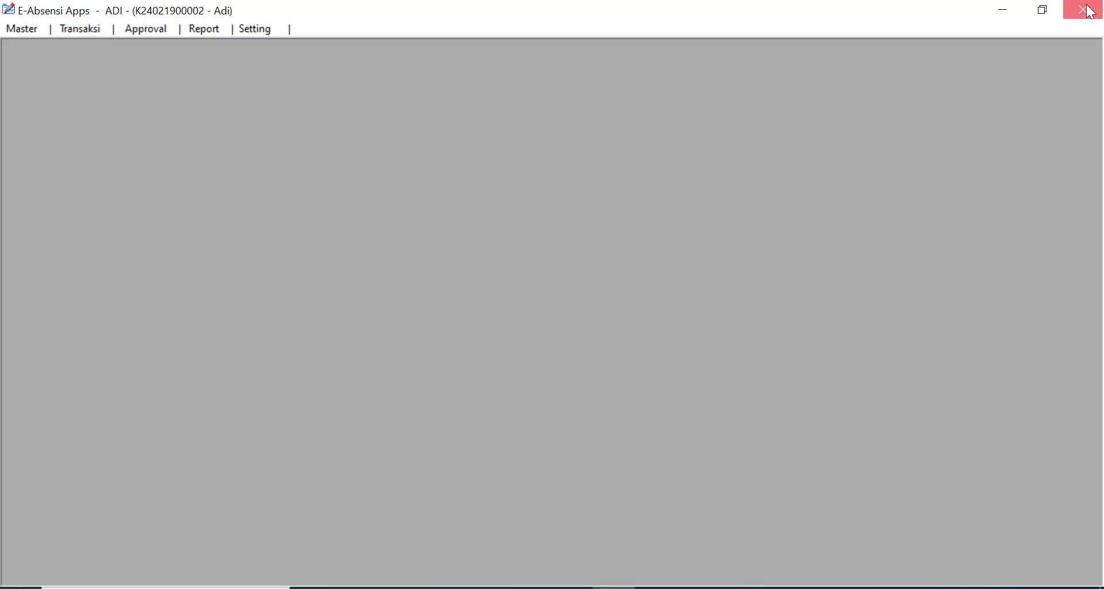
left_click(1089, 12)
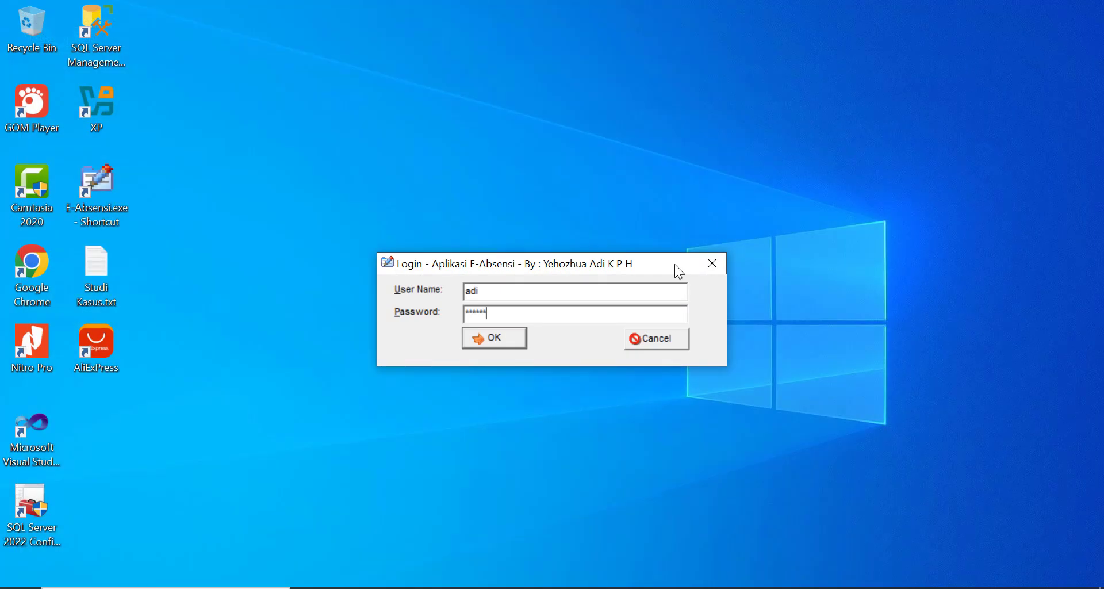
left_click(653, 338)
- Relaunch, sign in as another employee, and open the Monthly Work Record – Non Staff form
double_click(111, 198)
type("purna")
key("Tab")
type("****")
key("Return")
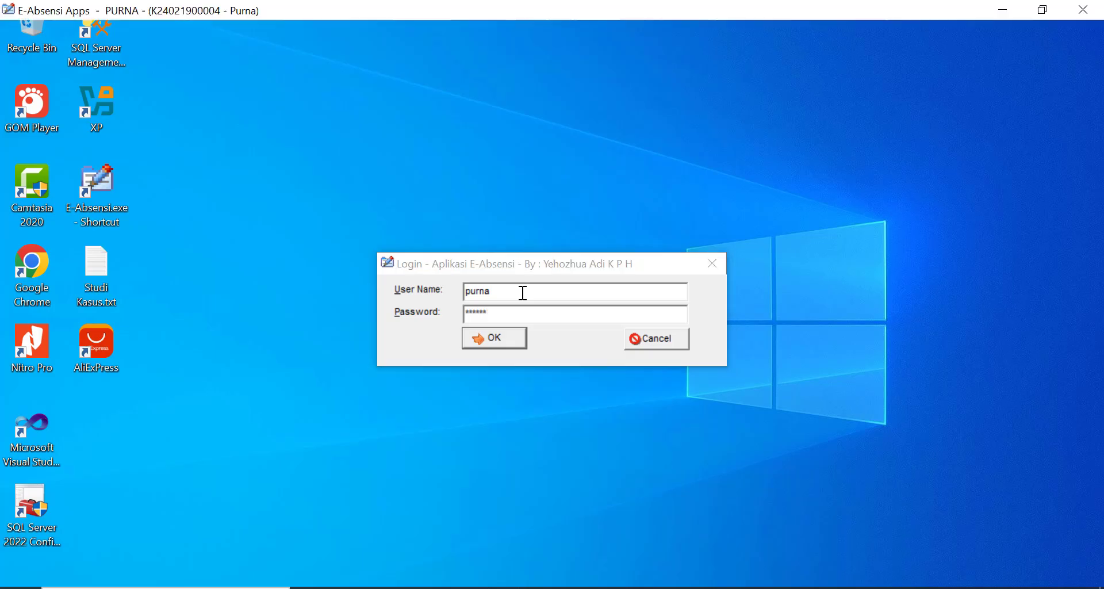
left_click(79, 30)
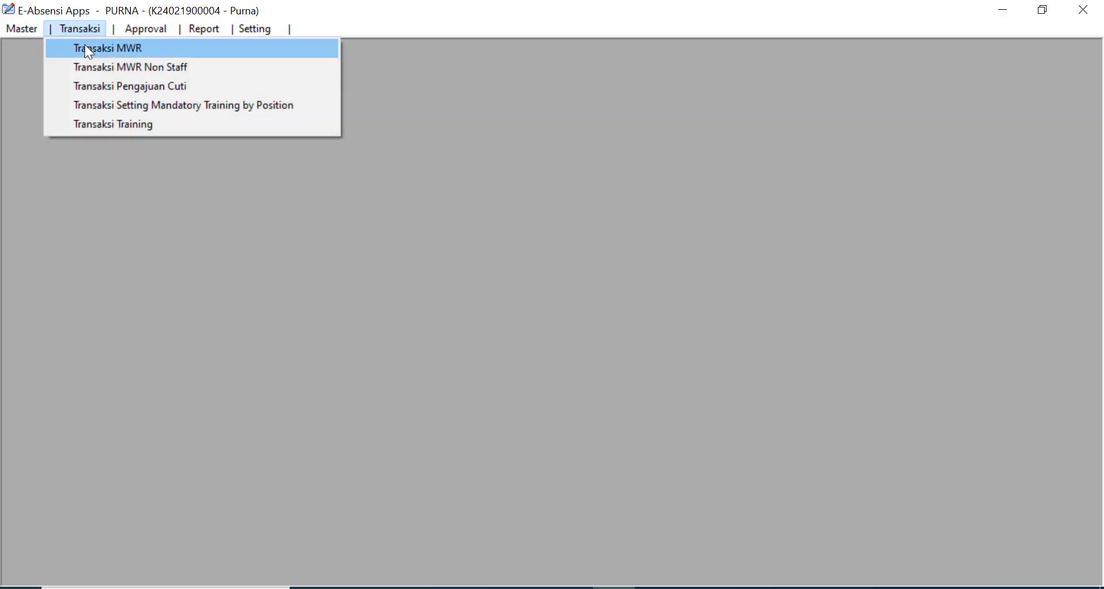
left_click(97, 68)
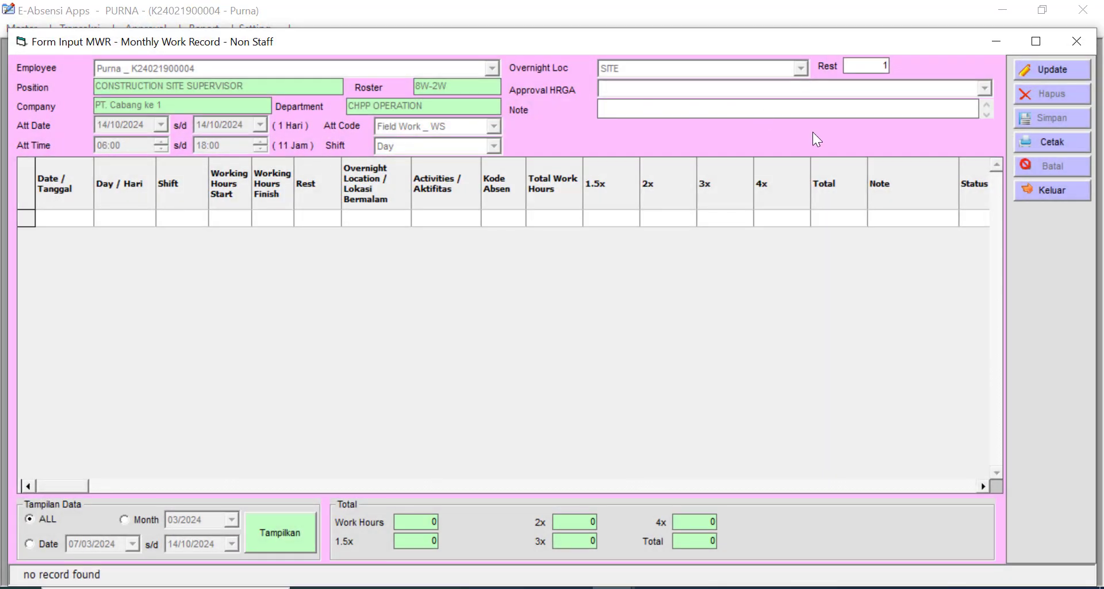
left_click(1062, 70)
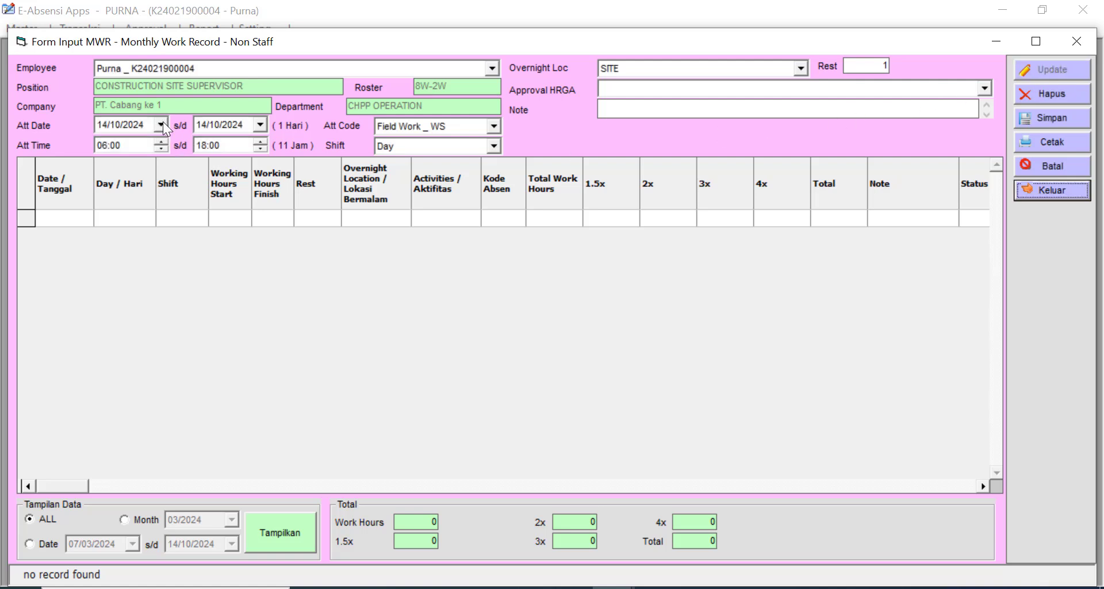
left_click(162, 123)
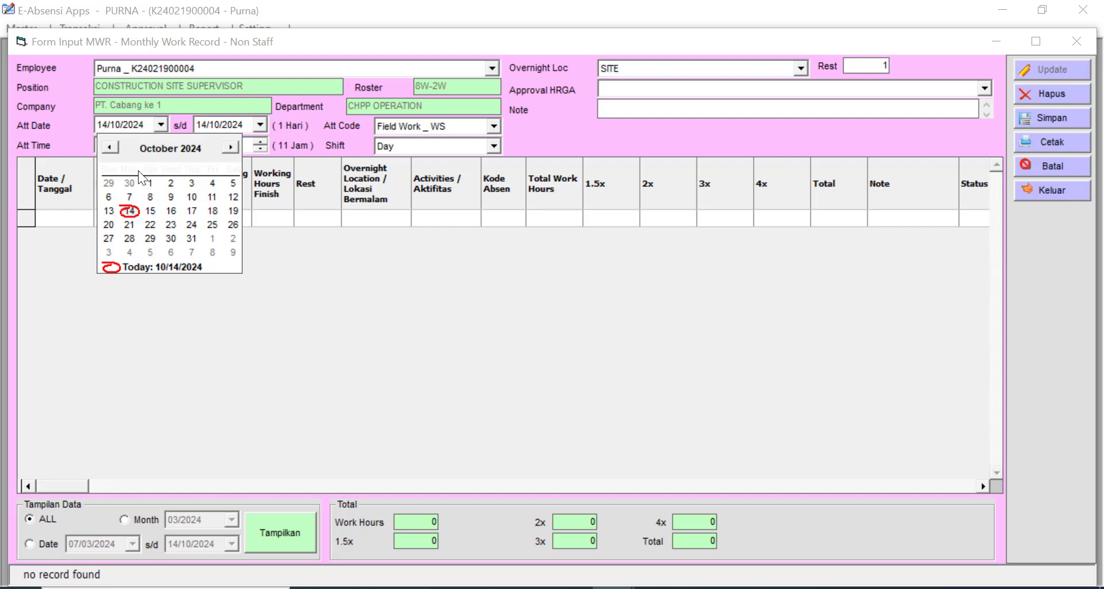
left_click(150, 183)
left_click(260, 124)
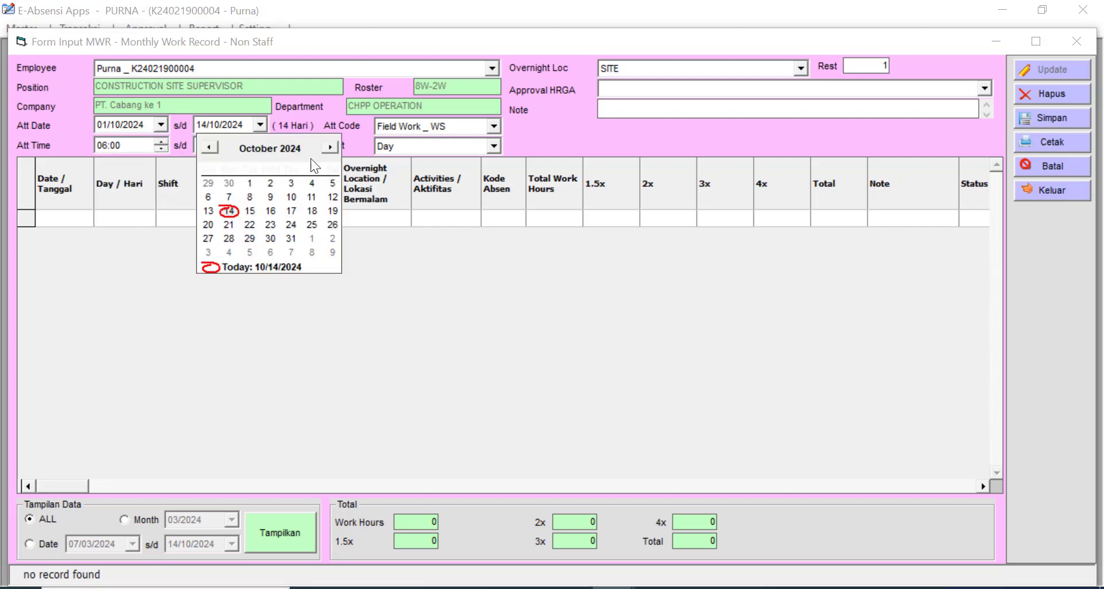
left_click(330, 148)
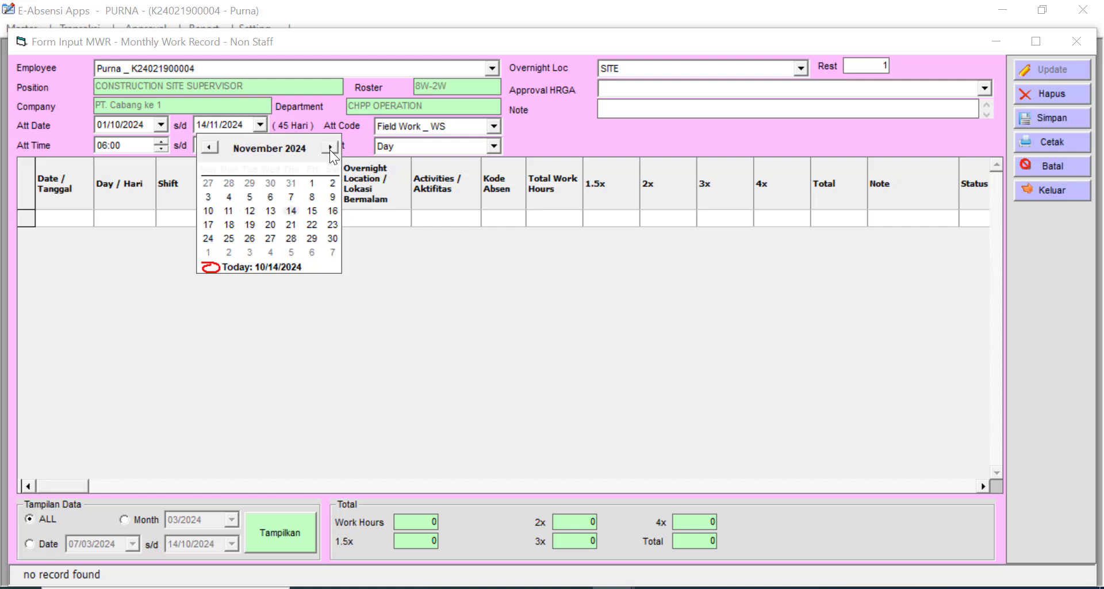
left_click(209, 147)
left_click(250, 183)
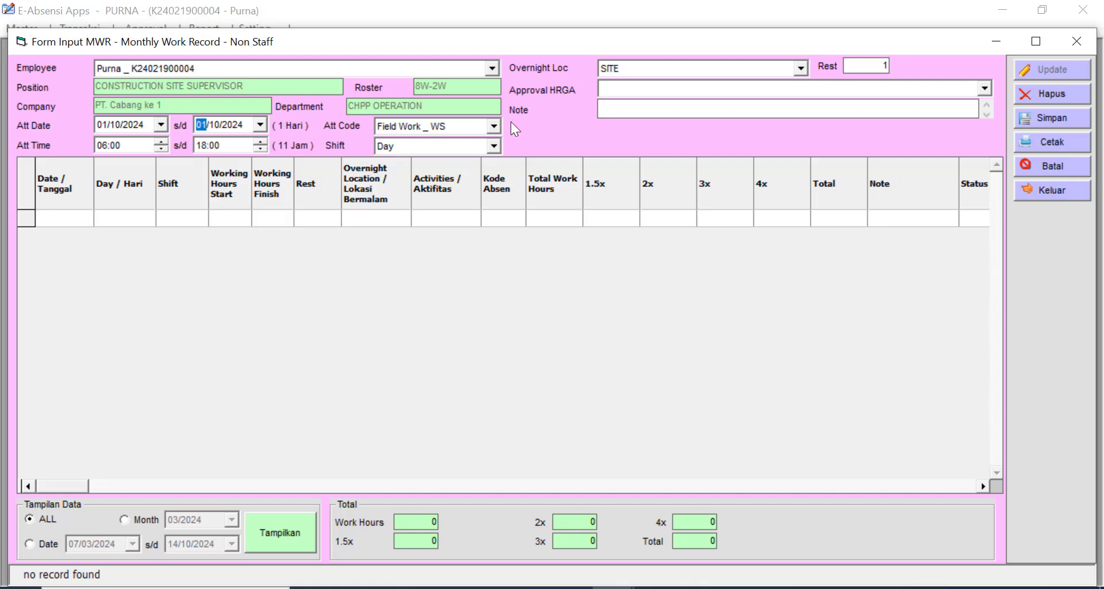
left_click(494, 126)
left_click(495, 144)
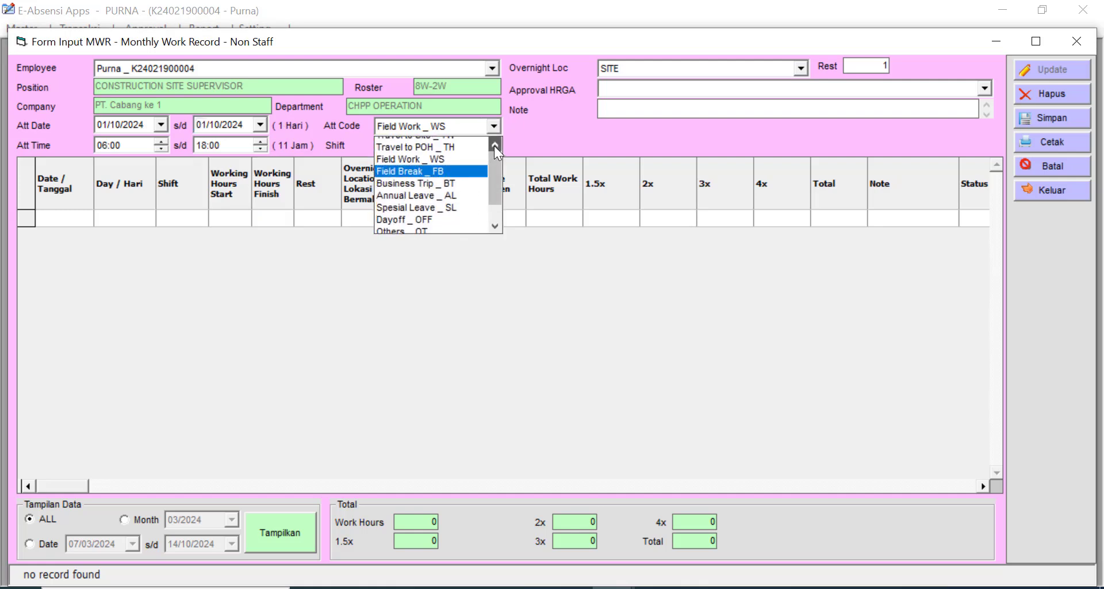
left_click(494, 144)
left_click(454, 143)
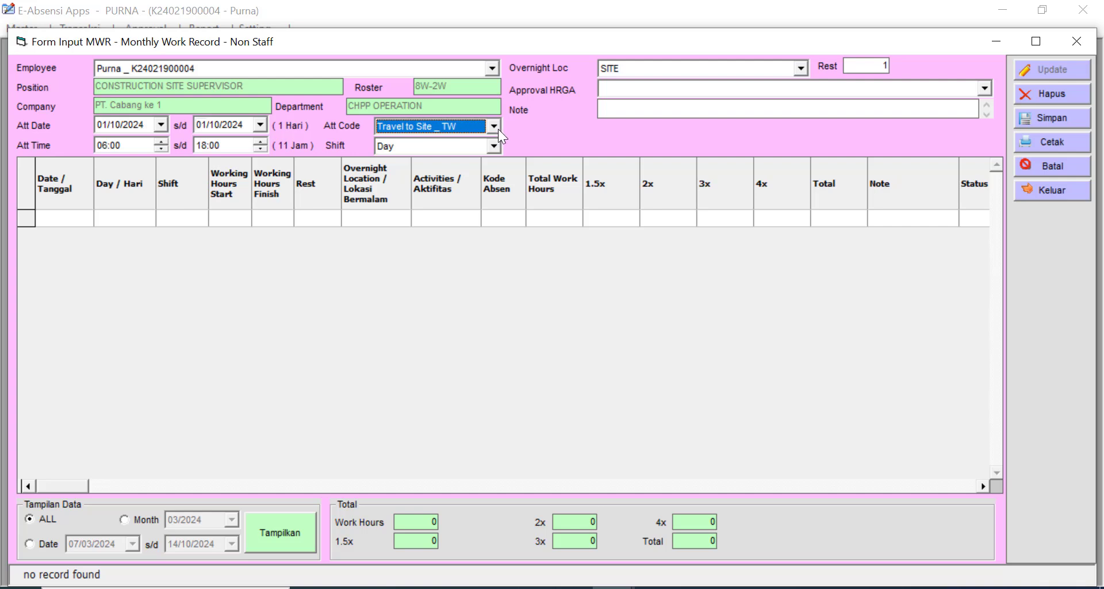
left_click(633, 86)
left_click(633, 100)
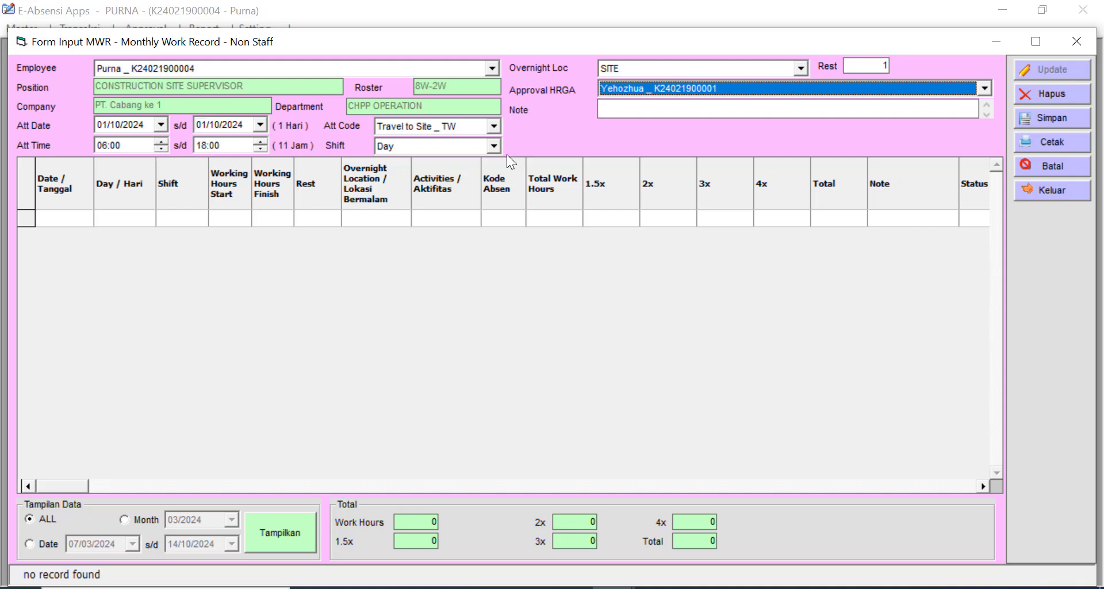
left_click(1064, 116)
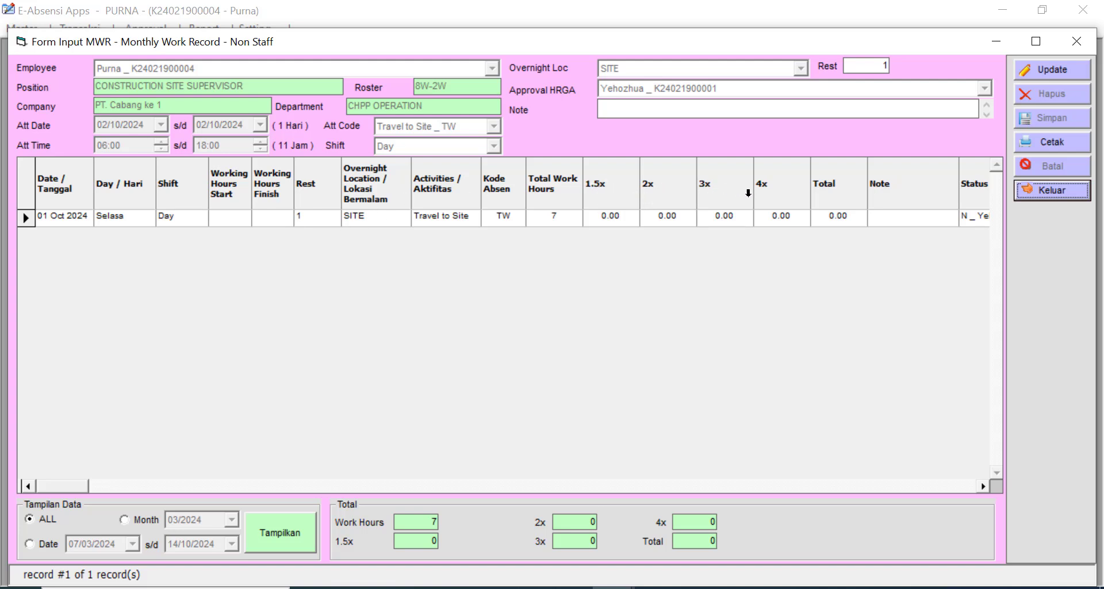
left_click(609, 218)
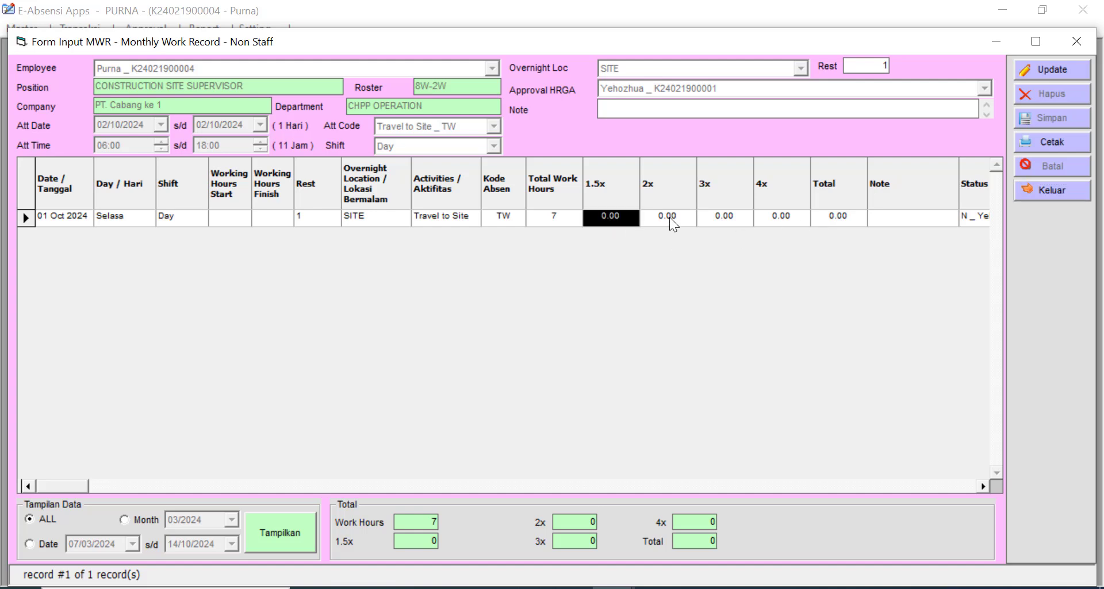
left_click(670, 216)
left_click(722, 216)
left_click(785, 214)
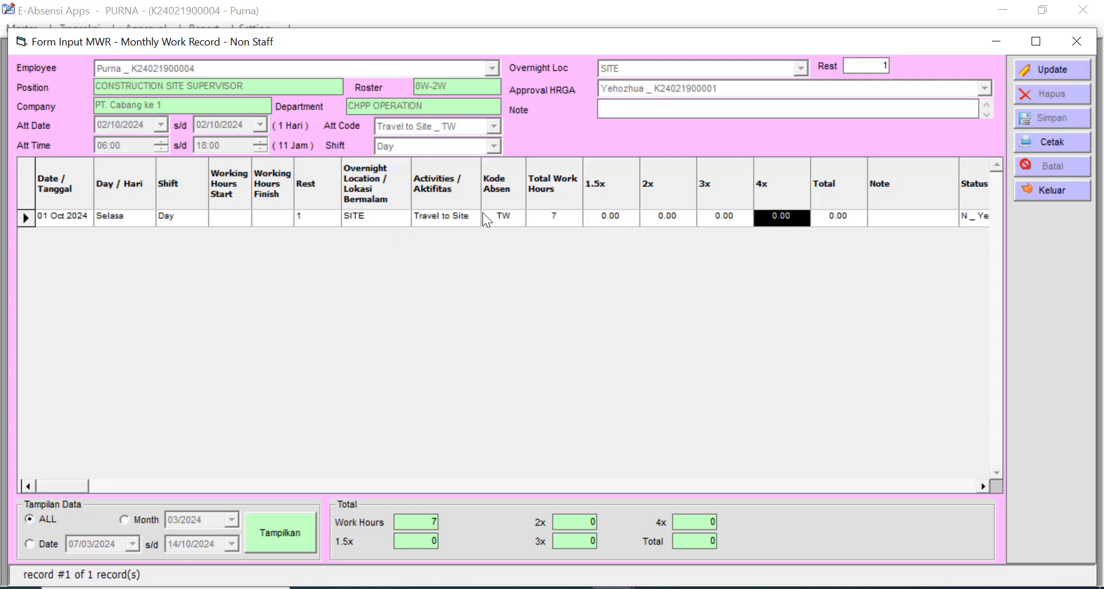
- Save Field Work (WS) days through 09/10/2024 with the end time raised to 19:00
left_click(1051, 71)
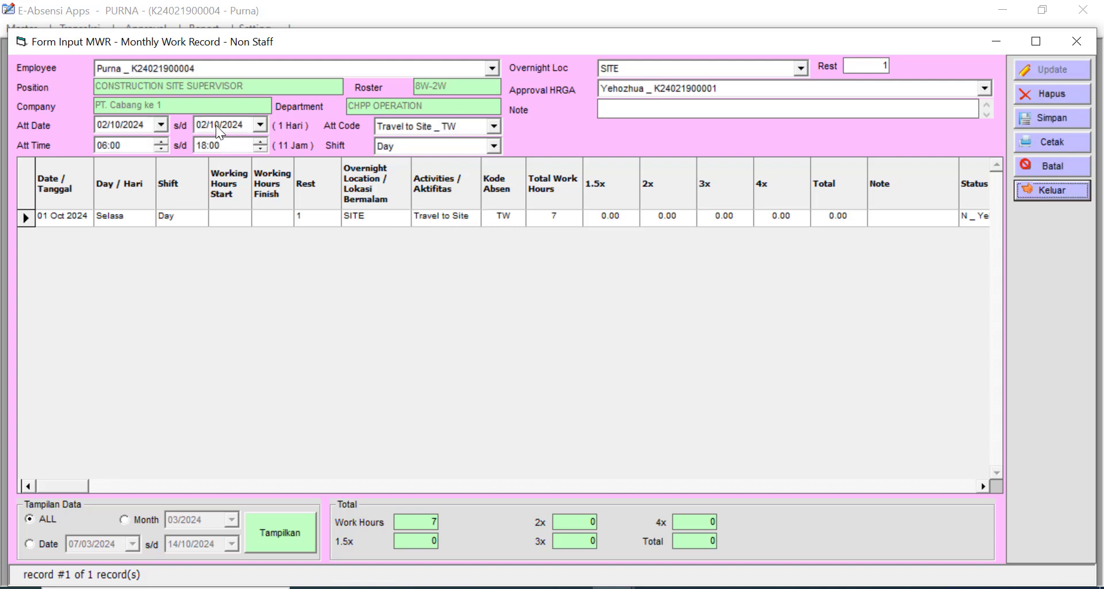
left_click(261, 125)
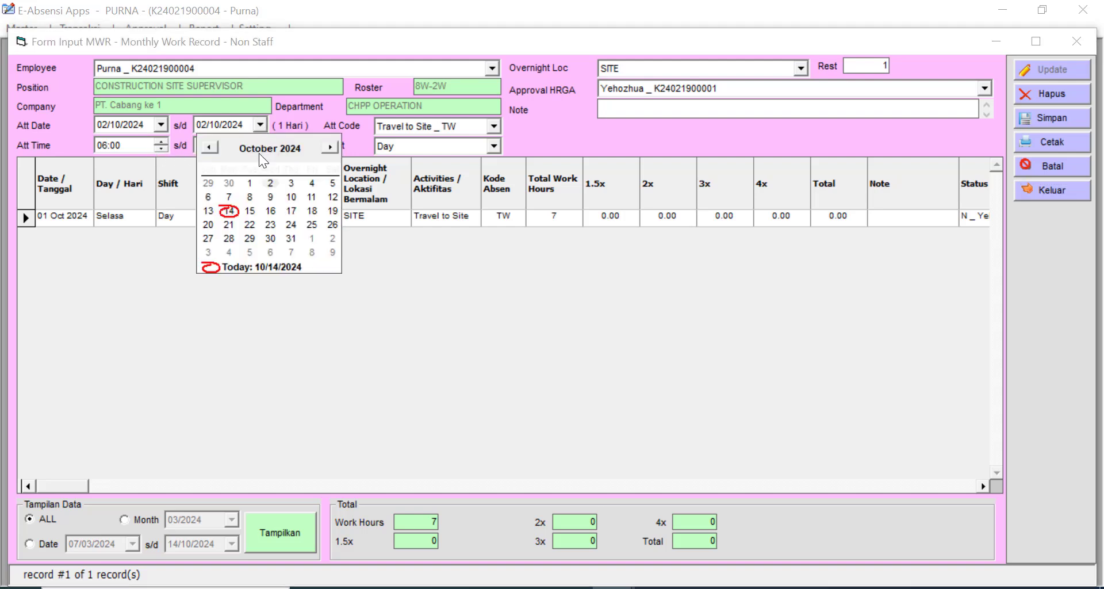
left_click(270, 197)
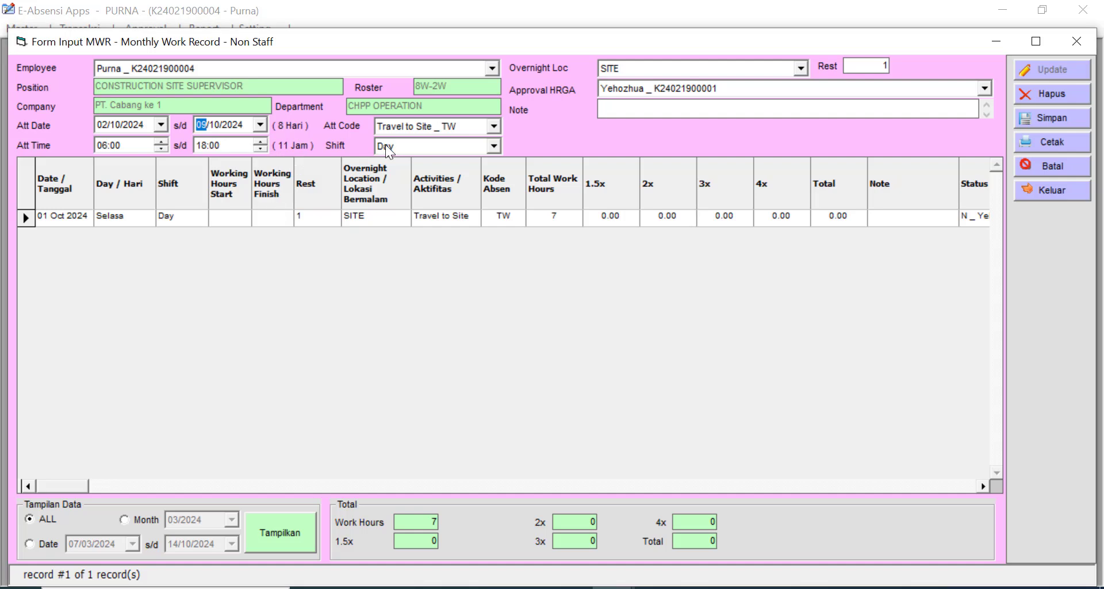
left_click(495, 126)
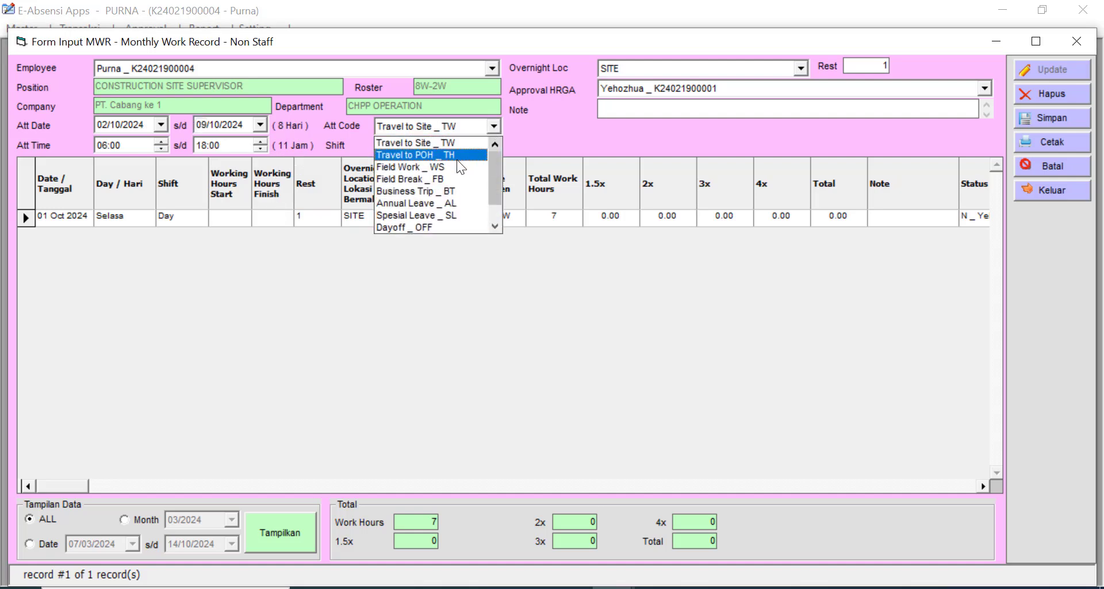
left_click(456, 167)
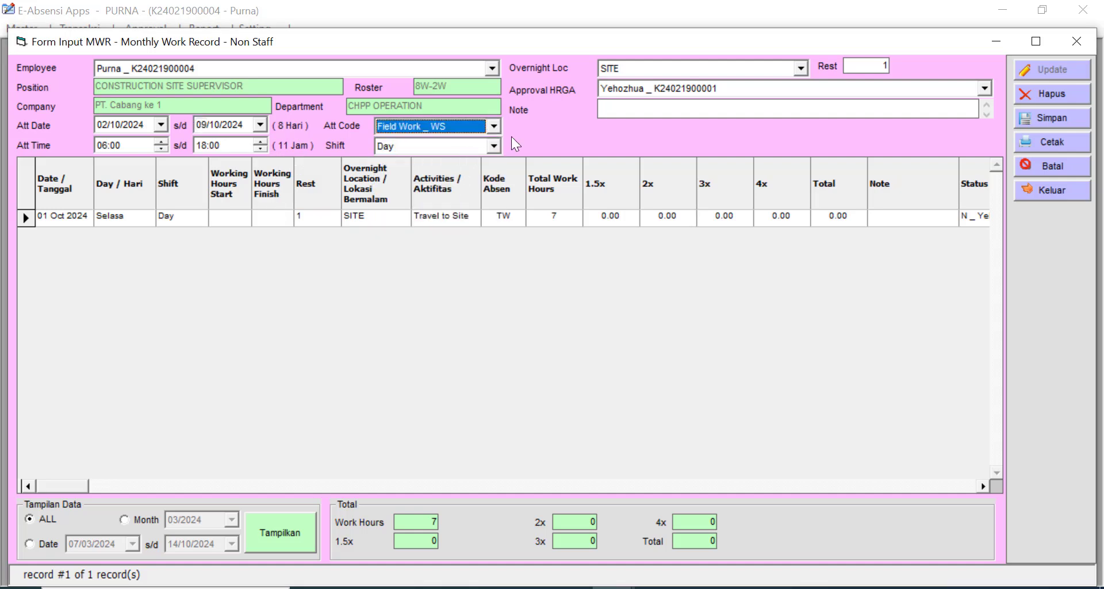
left_click(261, 142)
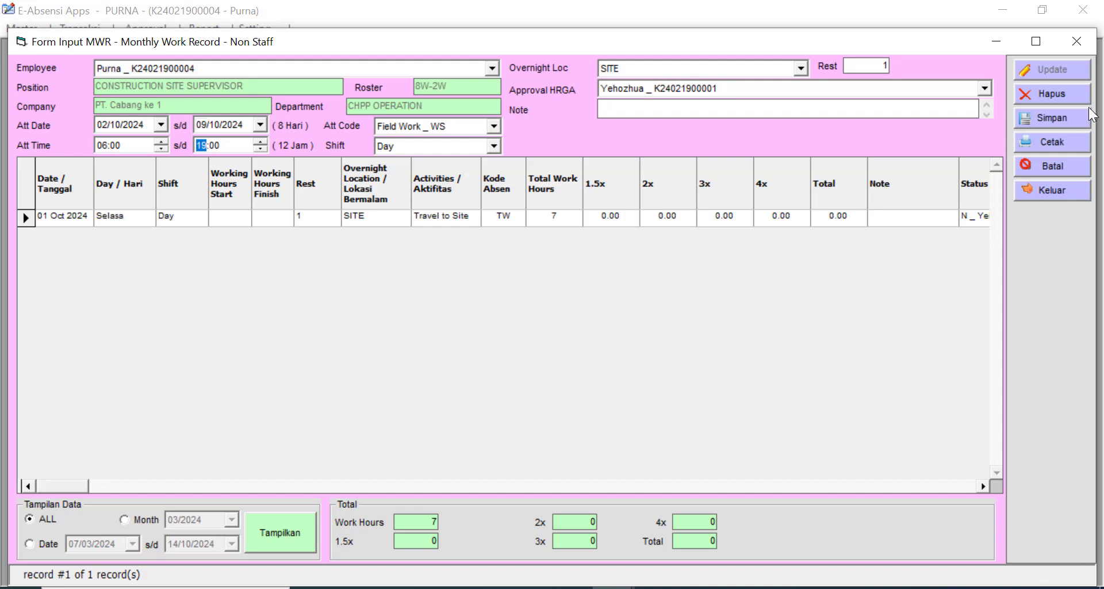
left_click(1071, 116)
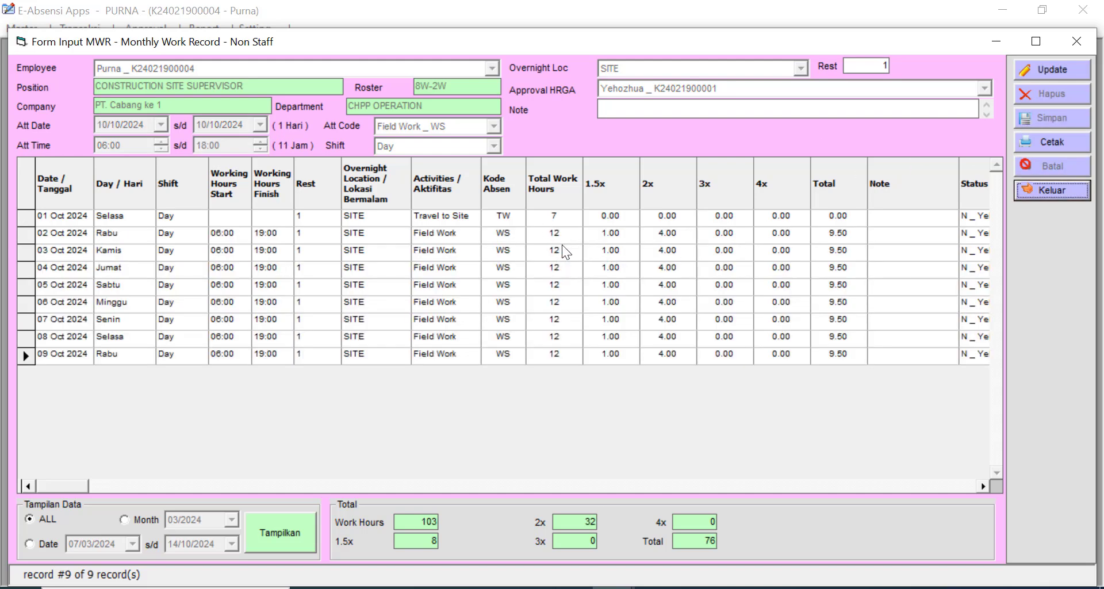
- Review the saved October entries' 2x and 4x overtime values and daily totals
left_click(558, 231)
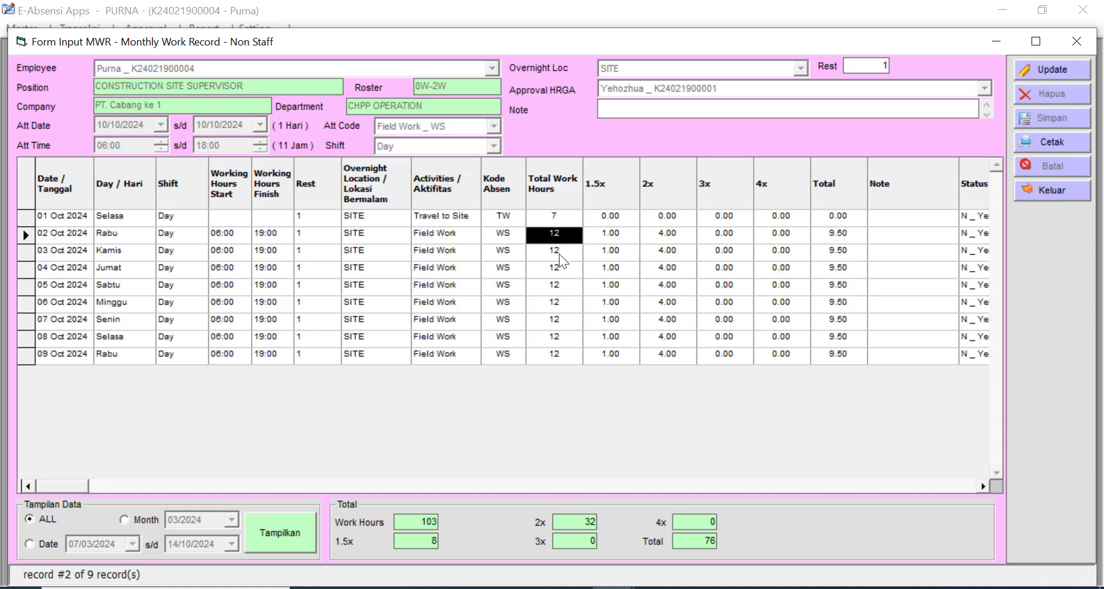
left_click(559, 251)
left_click(616, 232)
left_click(668, 232)
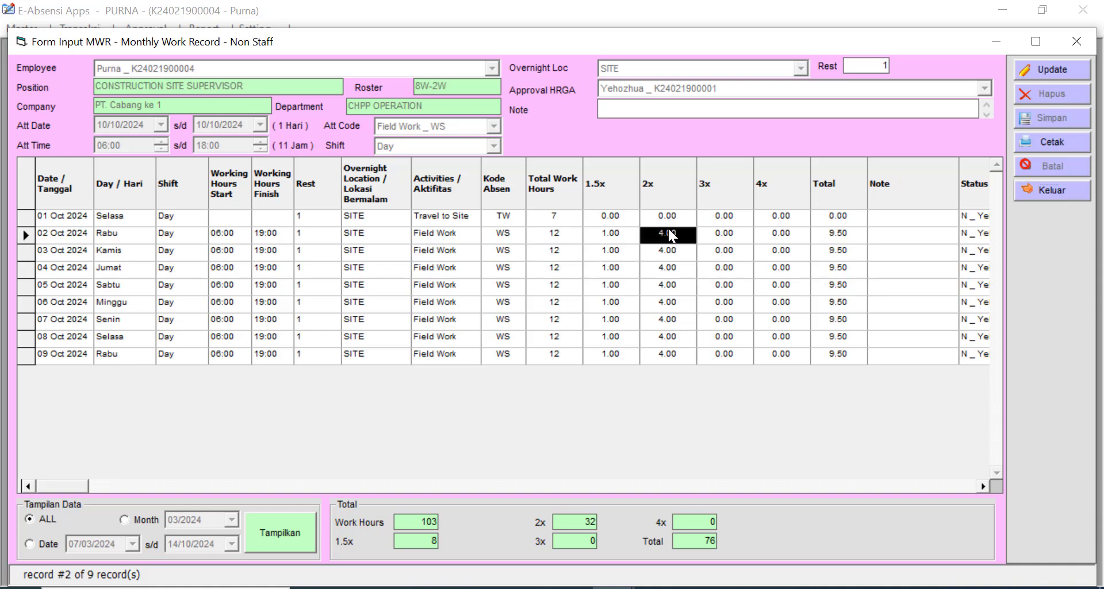
left_click(838, 267)
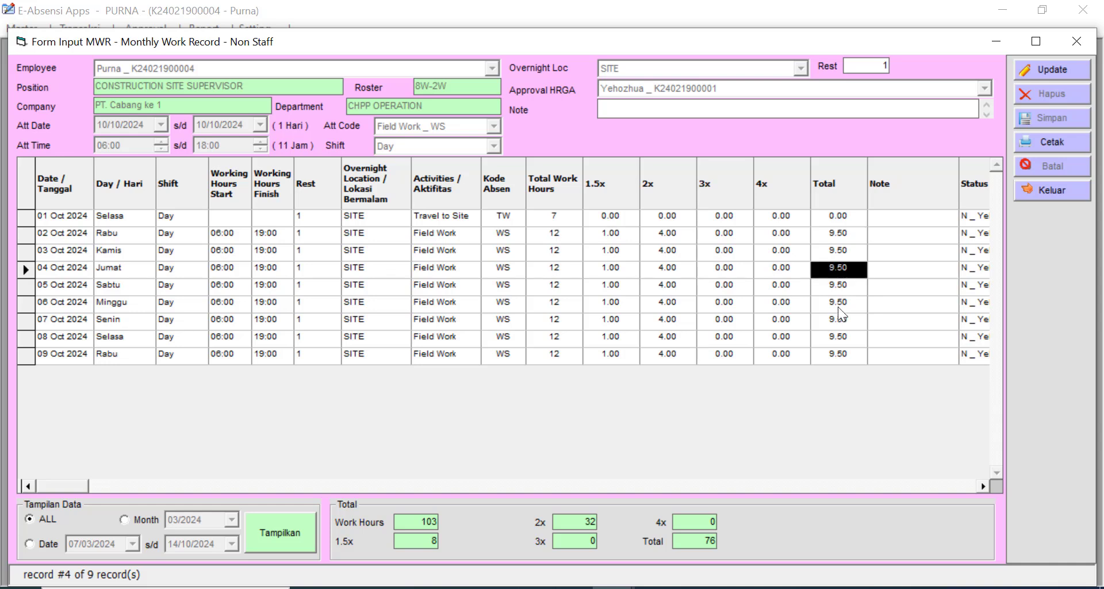
left_click(839, 319)
left_click(840, 338)
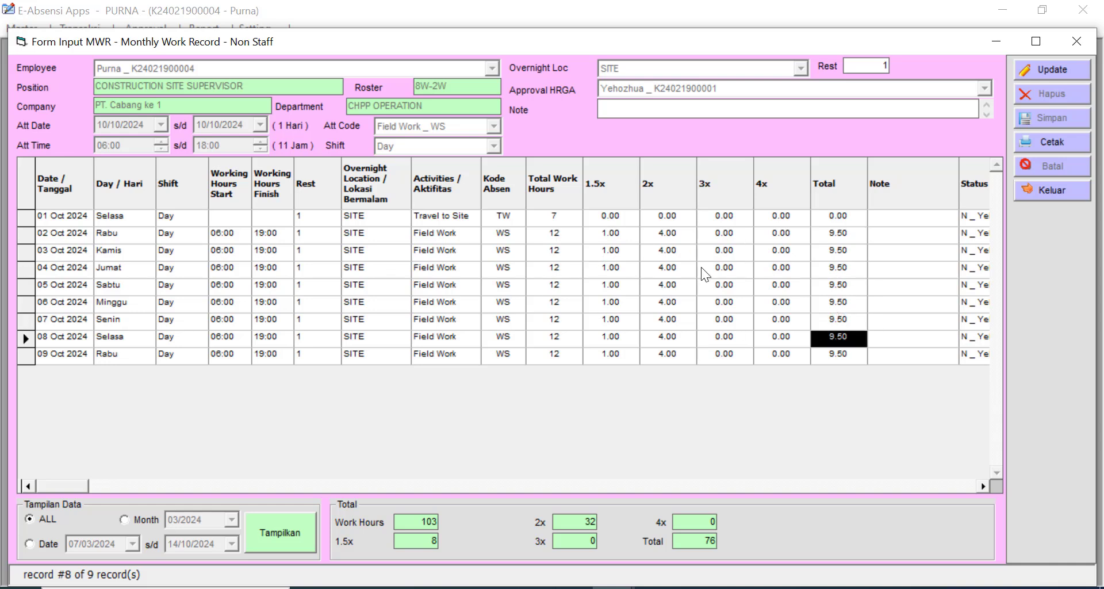
left_click(613, 236)
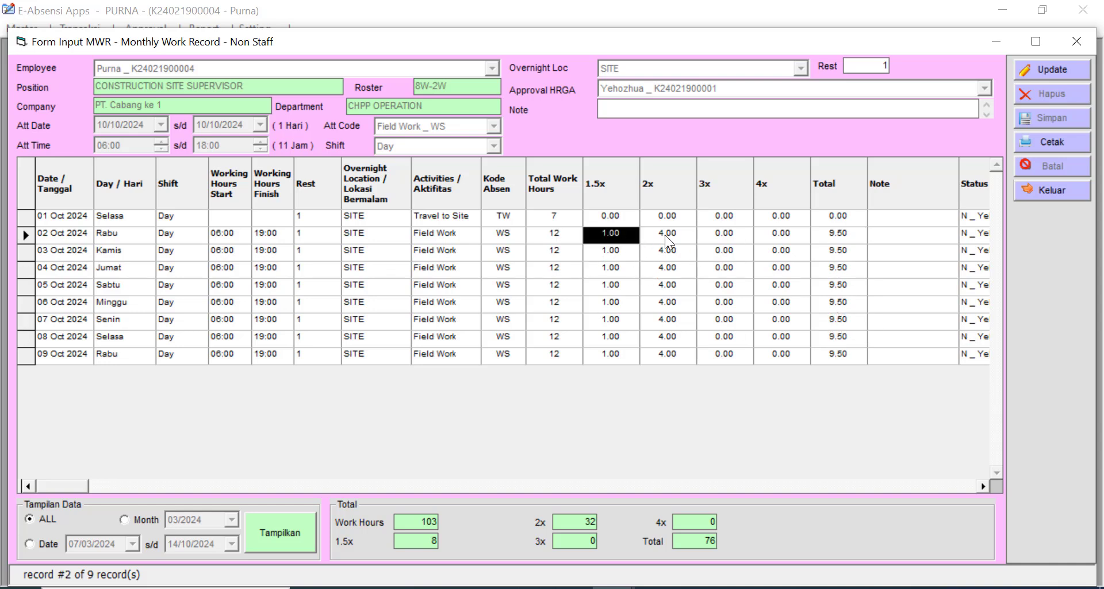
left_click(665, 235)
left_click(674, 253)
left_click(713, 234)
left_click(777, 247)
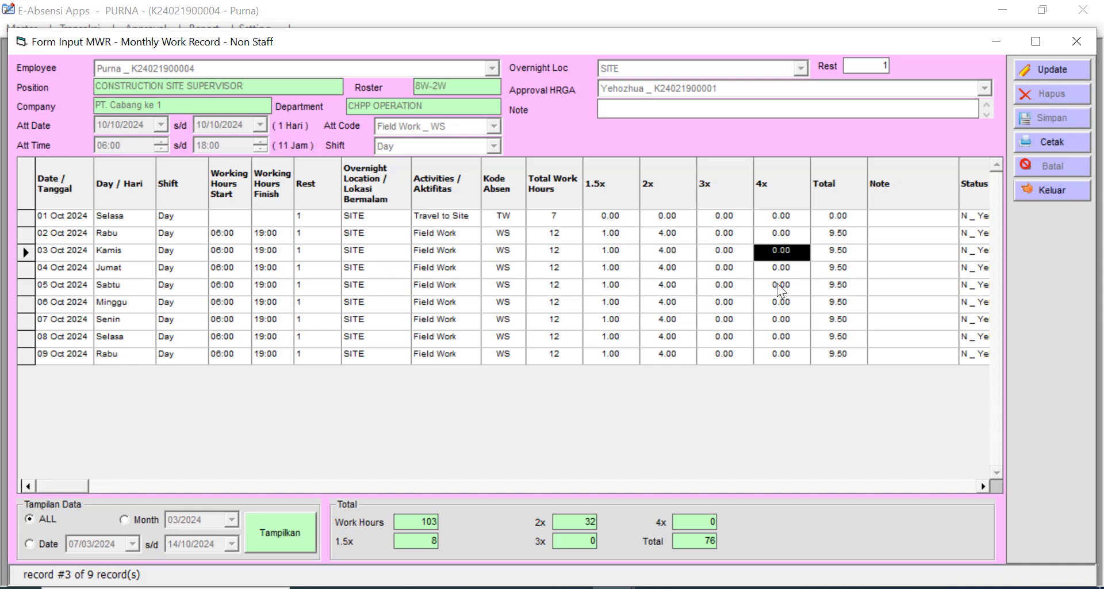
left_click(771, 305)
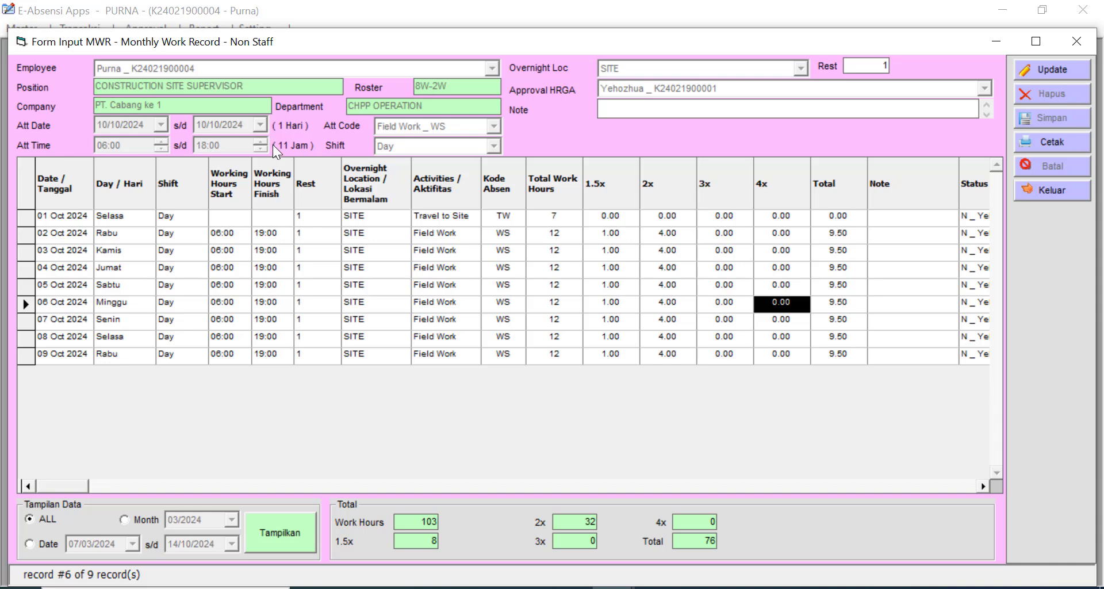
left_click(1050, 64)
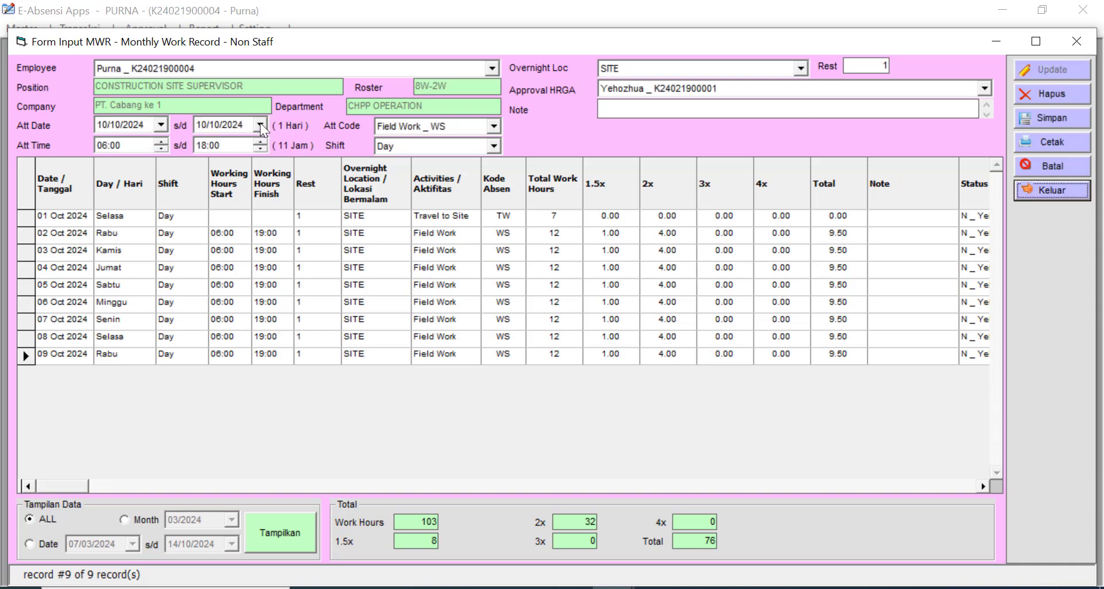
- Save Field Work days through 24 October 2024
left_click(260, 123)
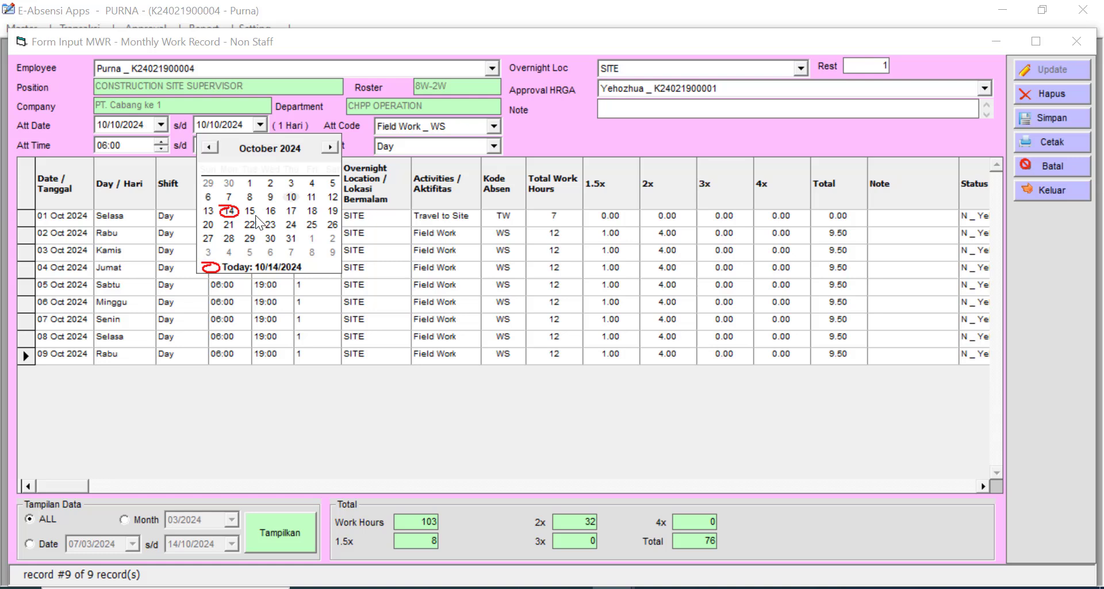
left_click(291, 225)
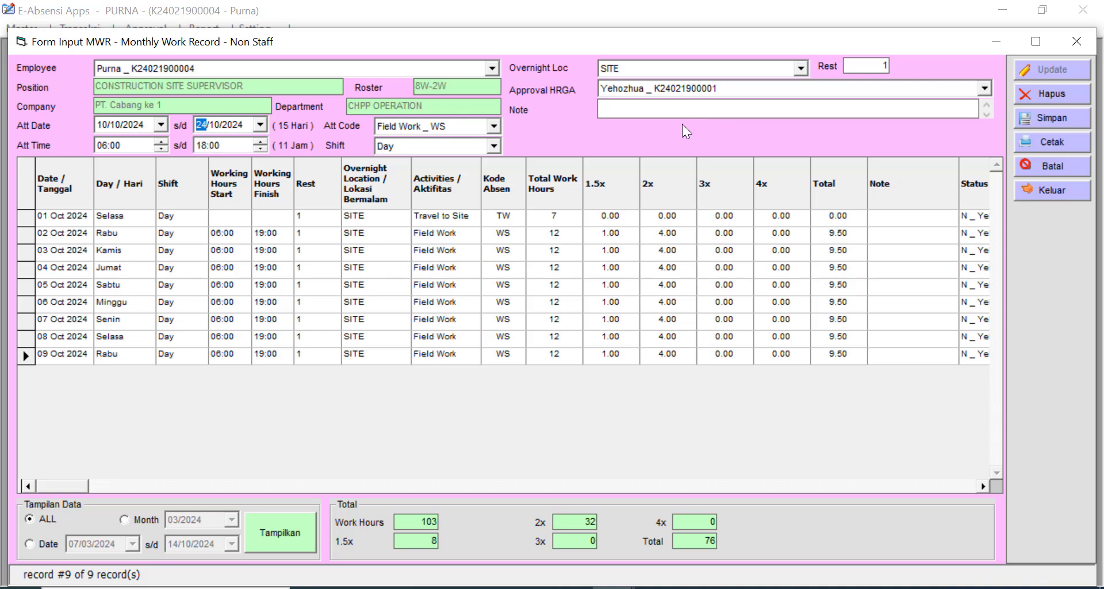
left_click(1066, 120)
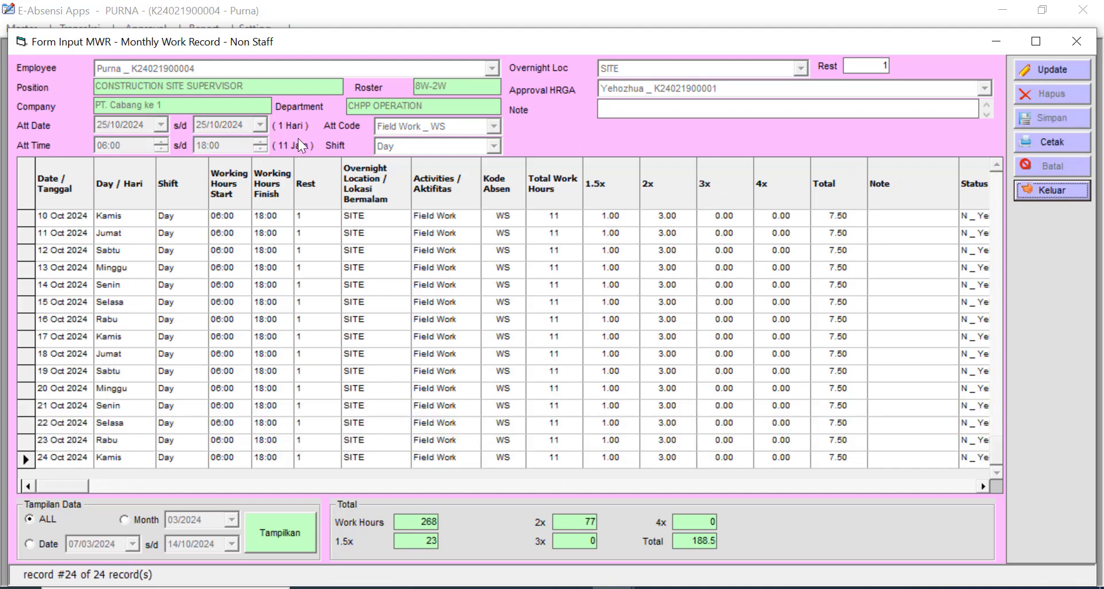
- Extend Field Work through 21 November 2024 with the end time raised to 20:00
left_click(1070, 70)
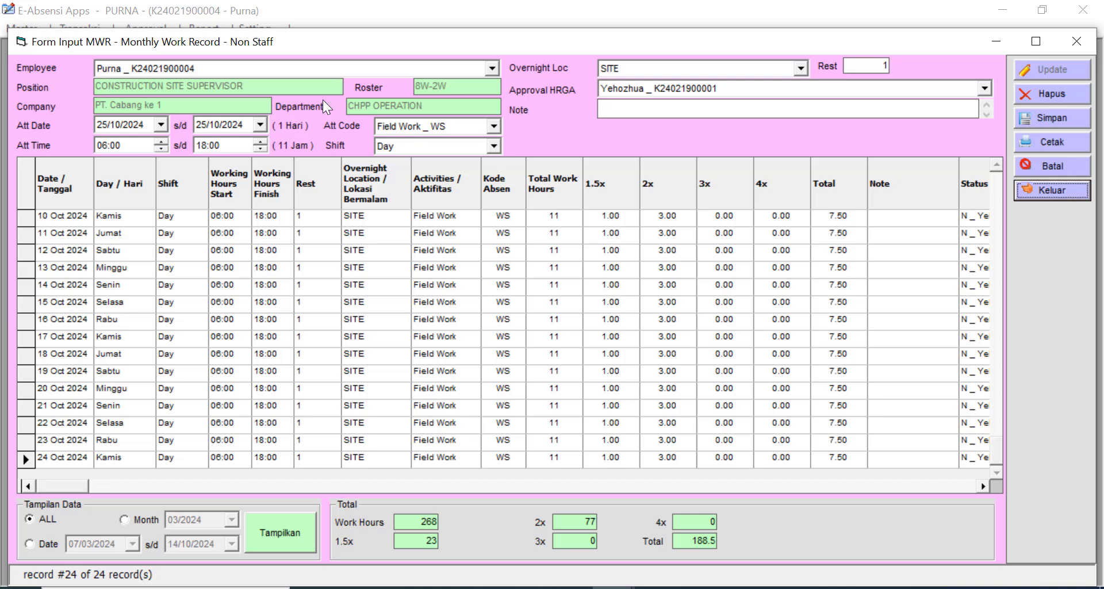
left_click(260, 124)
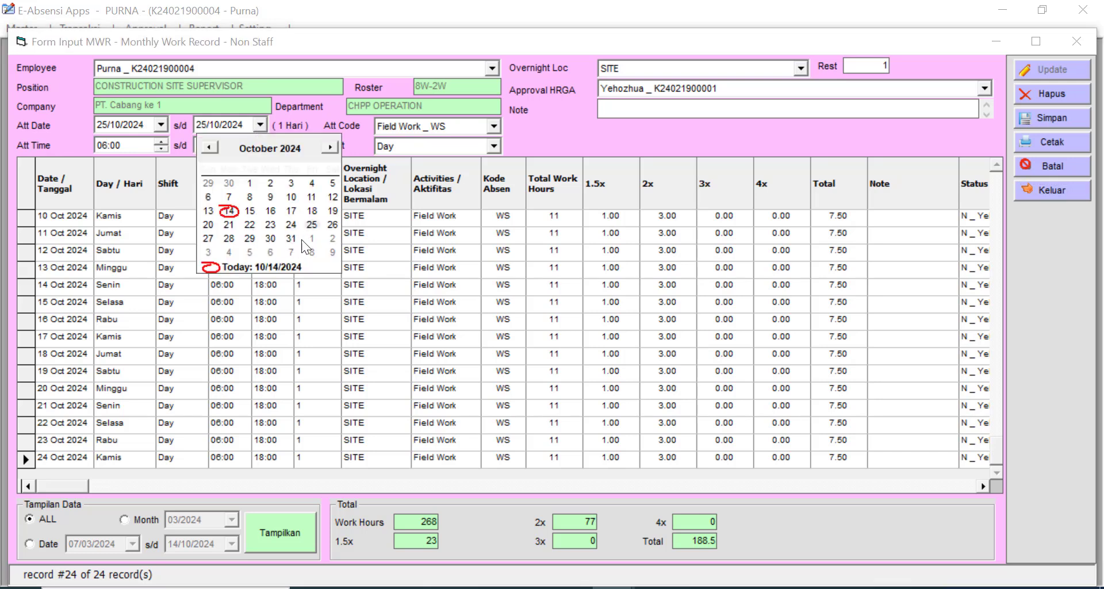
left_click(330, 147)
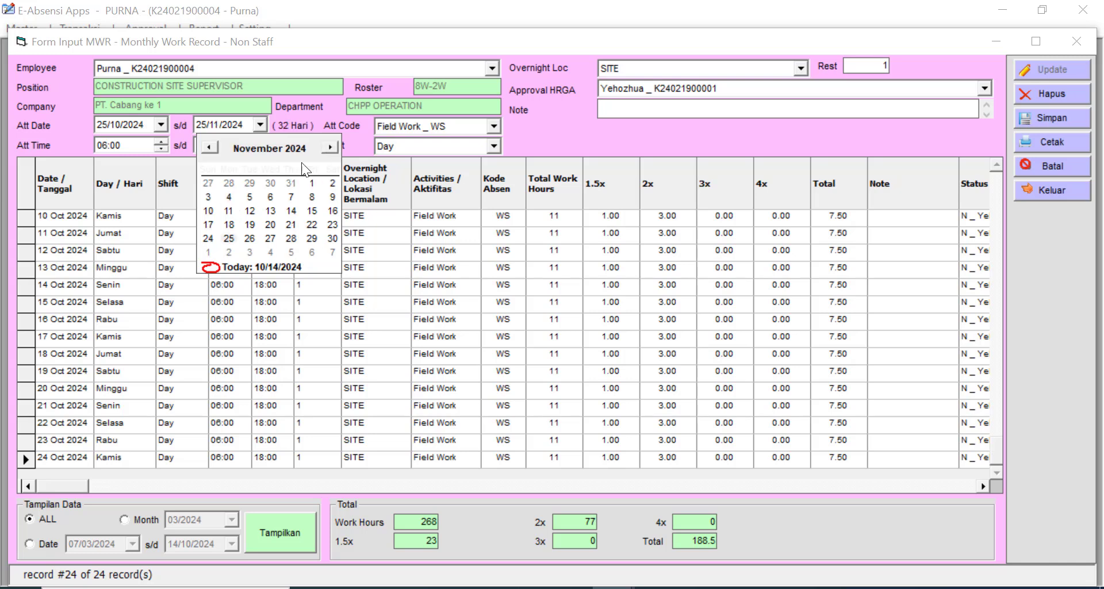
left_click(285, 225)
left_click(261, 141)
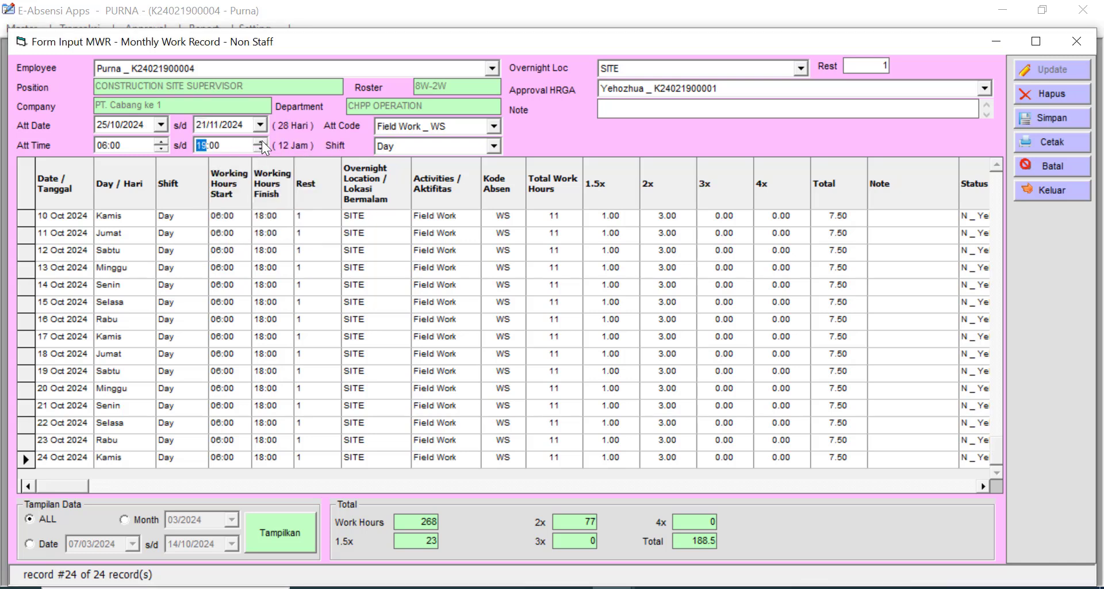
left_click(262, 140)
left_click(1060, 118)
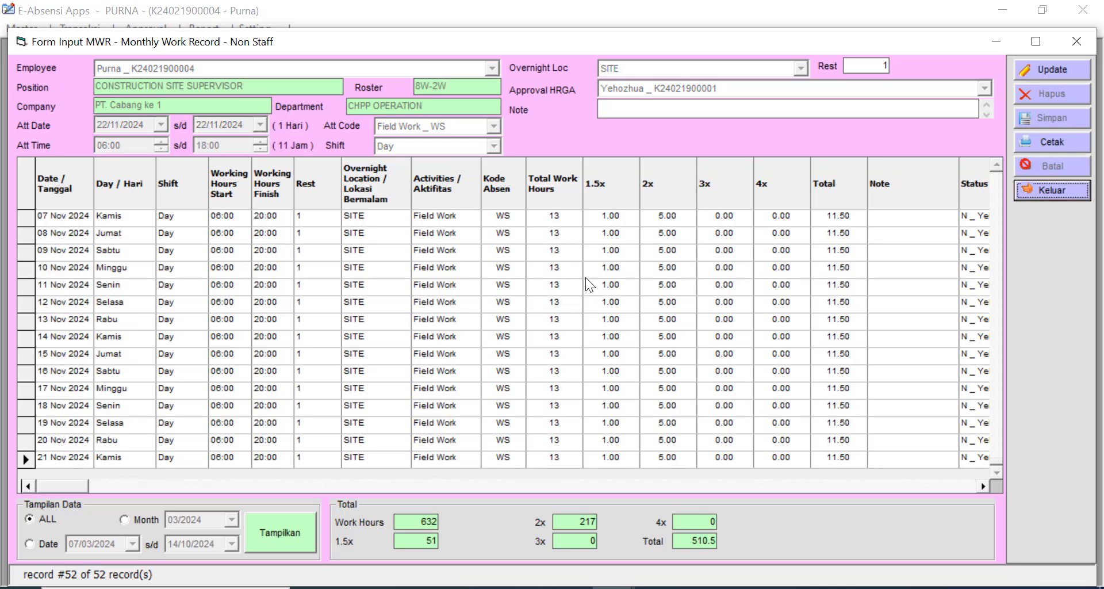
- Save a 22 Nov 2024 Travel to POH (TH) entry with overnight location POH
left_click(1068, 70)
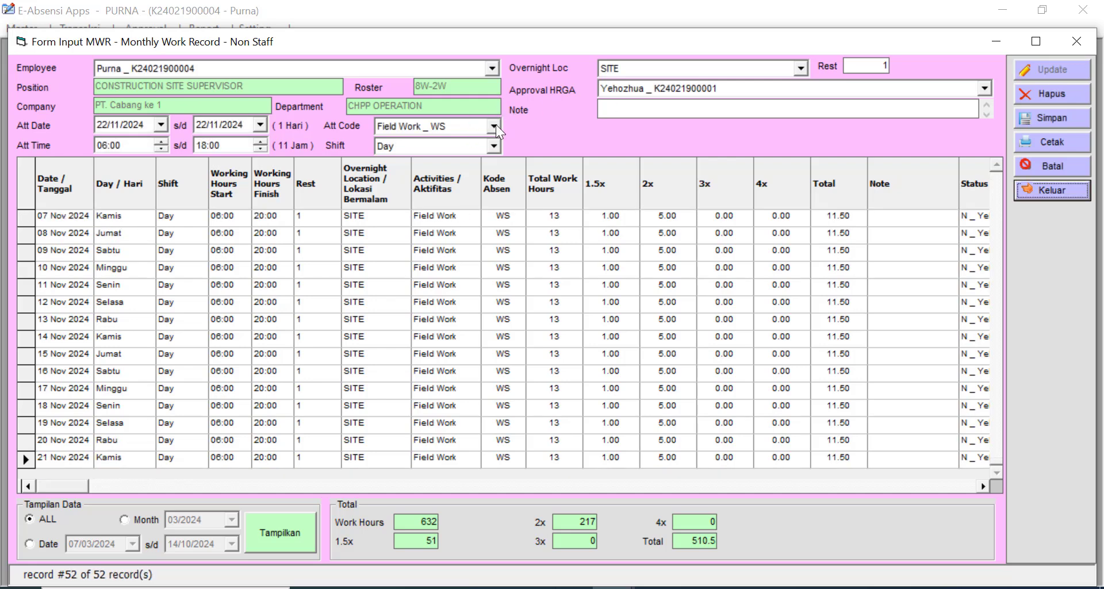
left_click(495, 125)
left_click_drag(496, 192, 487, 164)
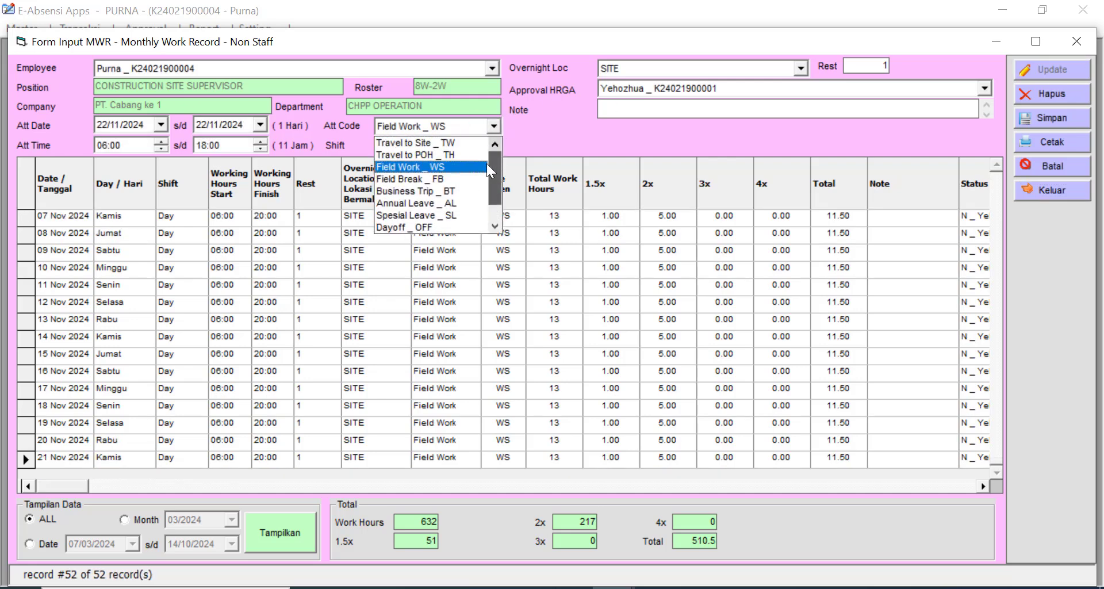
left_click(460, 155)
left_click(629, 68)
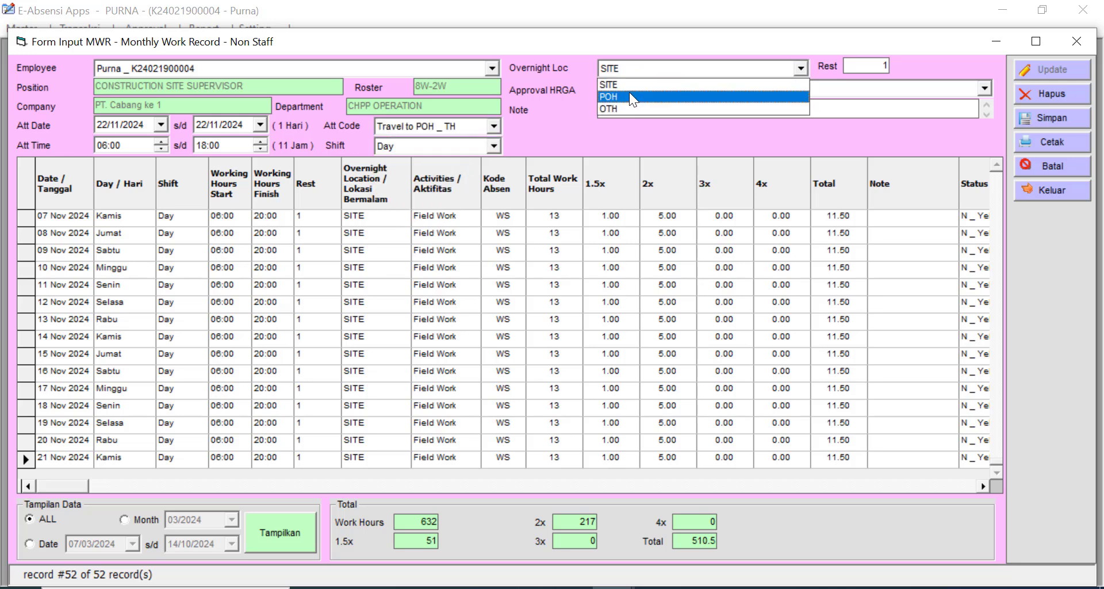
left_click(629, 95)
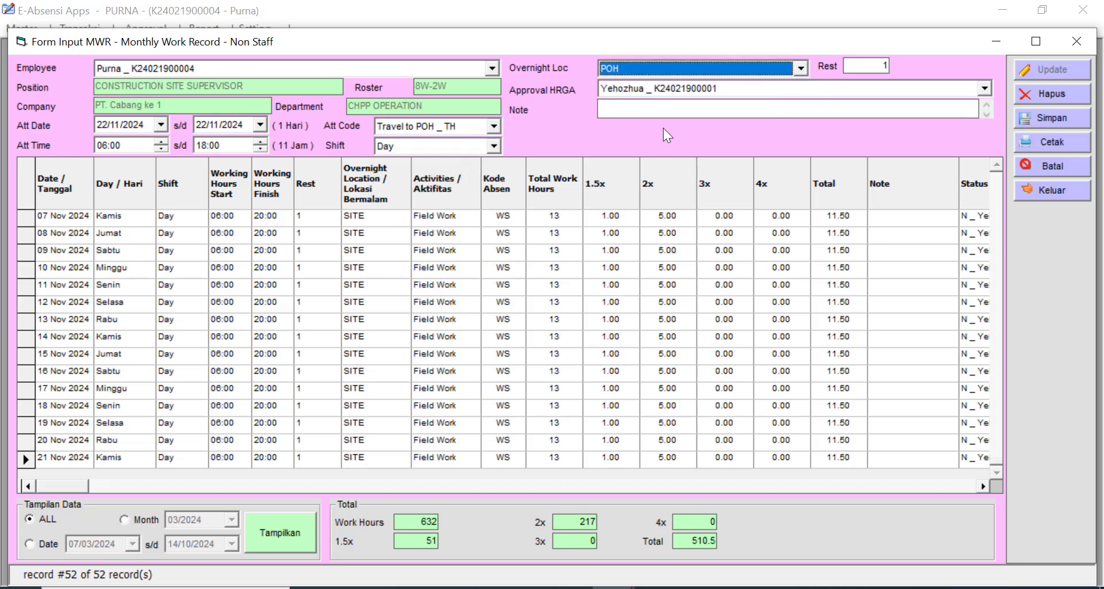
left_click(1056, 114)
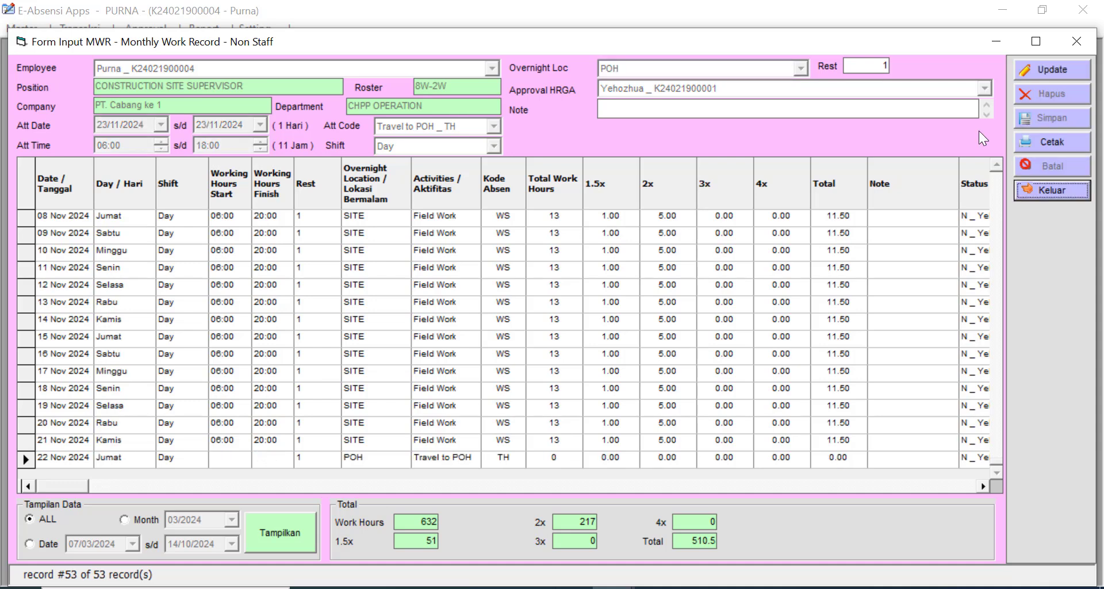
left_click(1069, 70)
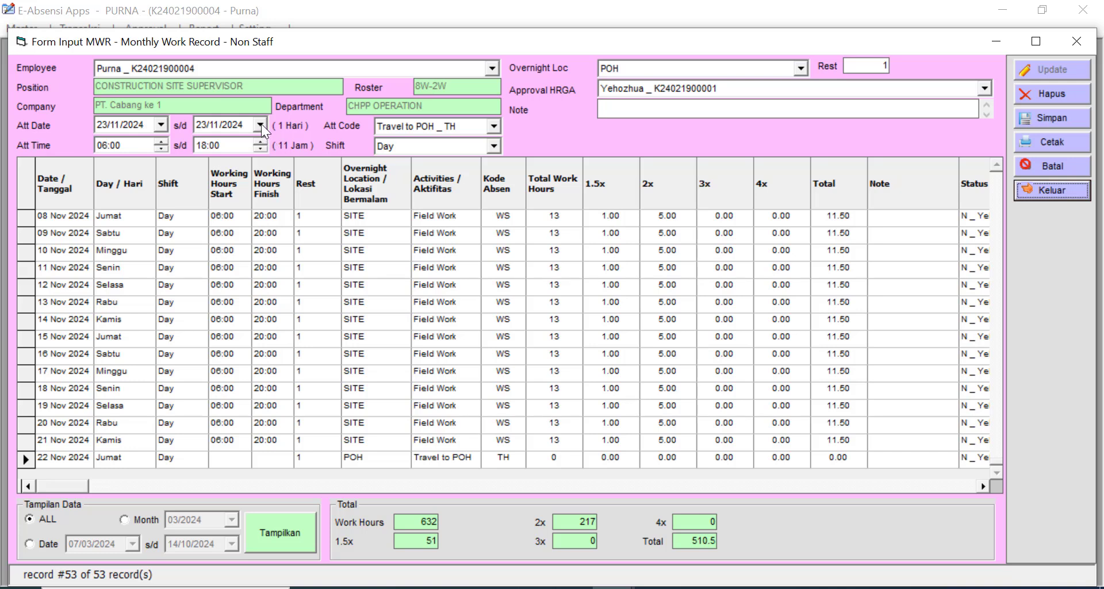
- Save Field Break (FB) days through 07/12/2024
left_click(261, 124)
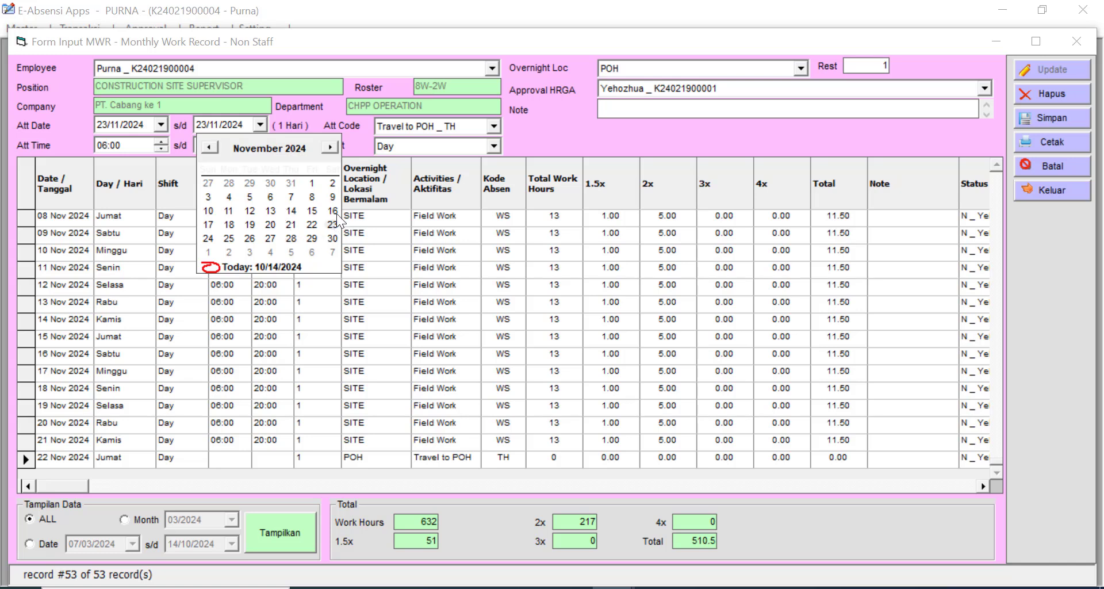
left_click(332, 252)
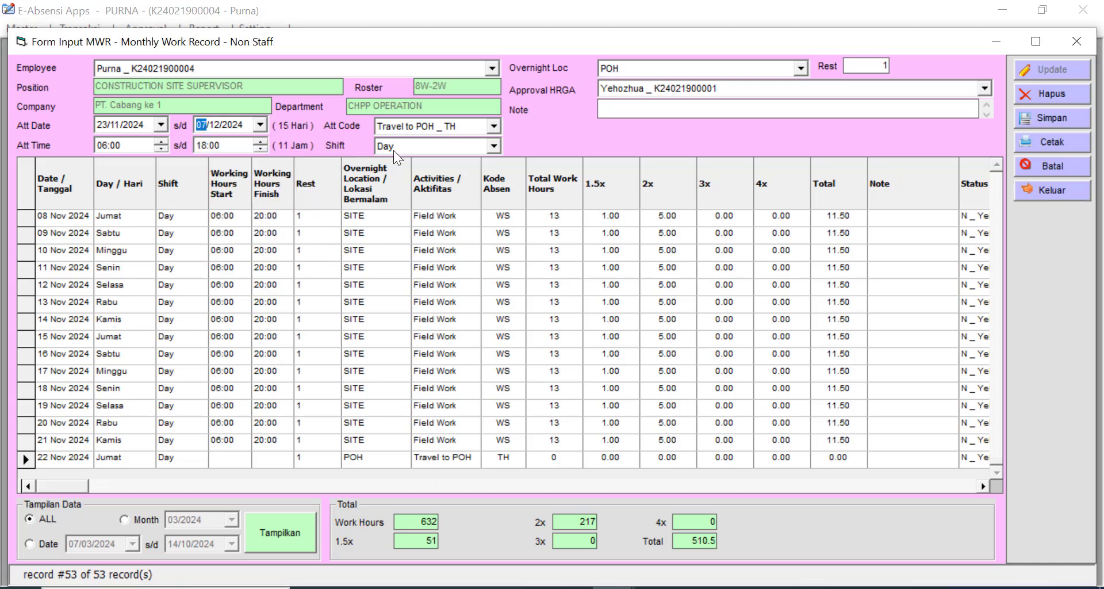
left_click(494, 126)
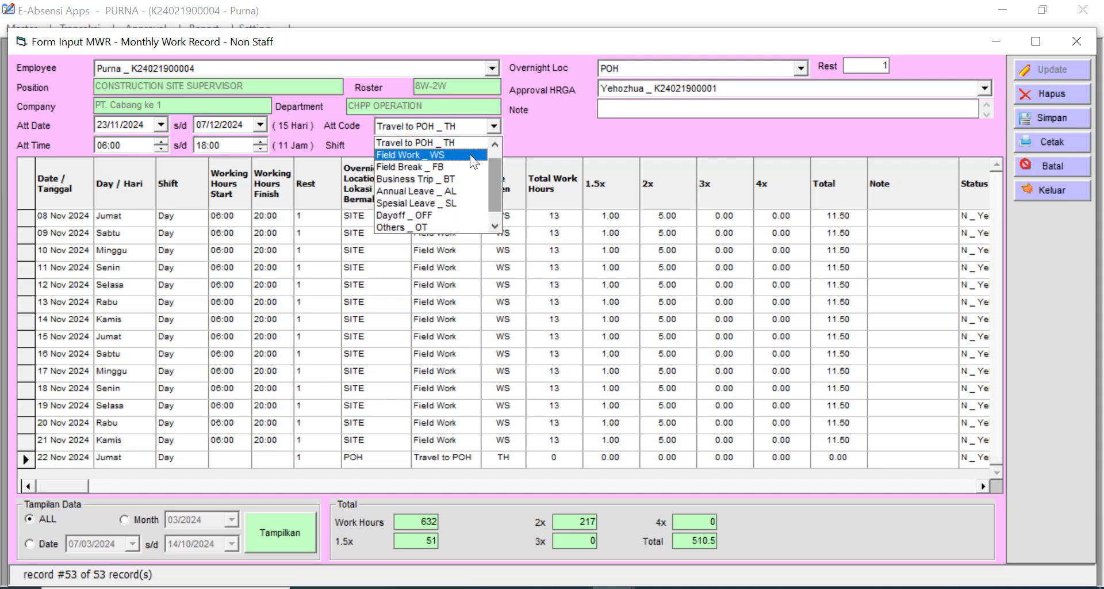
left_click(460, 165)
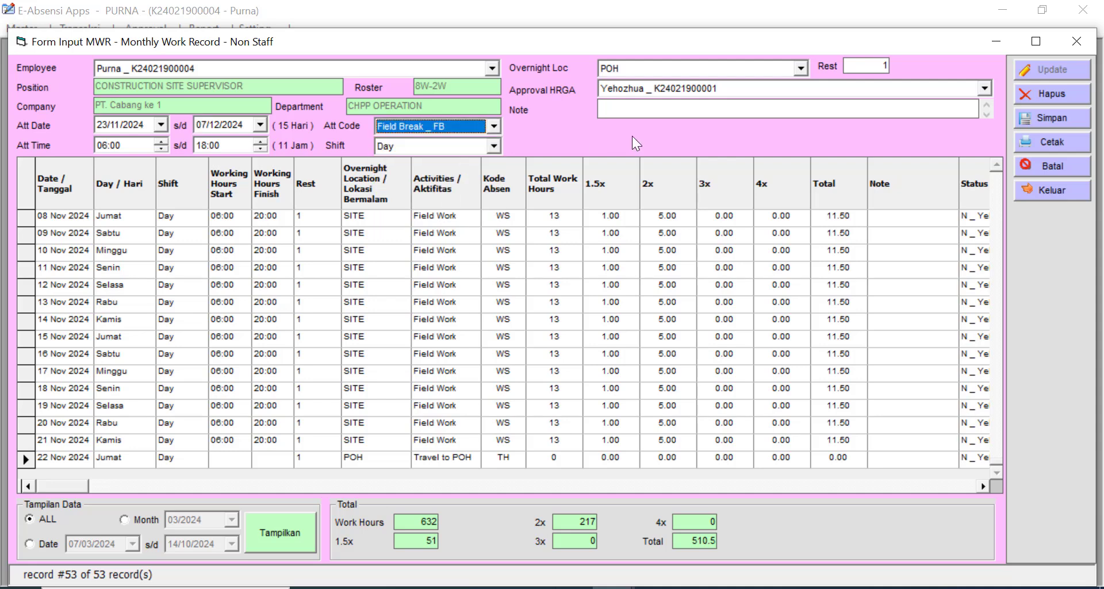
left_click(1057, 116)
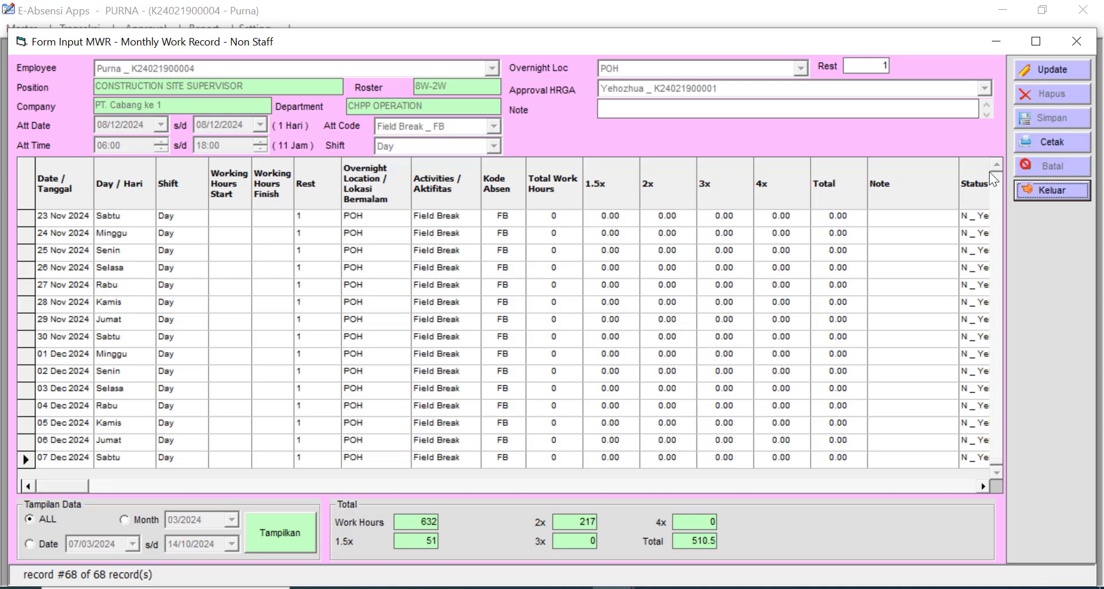
- Save an 08 Dec Travel to Site (TW) entry with overnight location SITE
left_click(1074, 70)
left_click(486, 126)
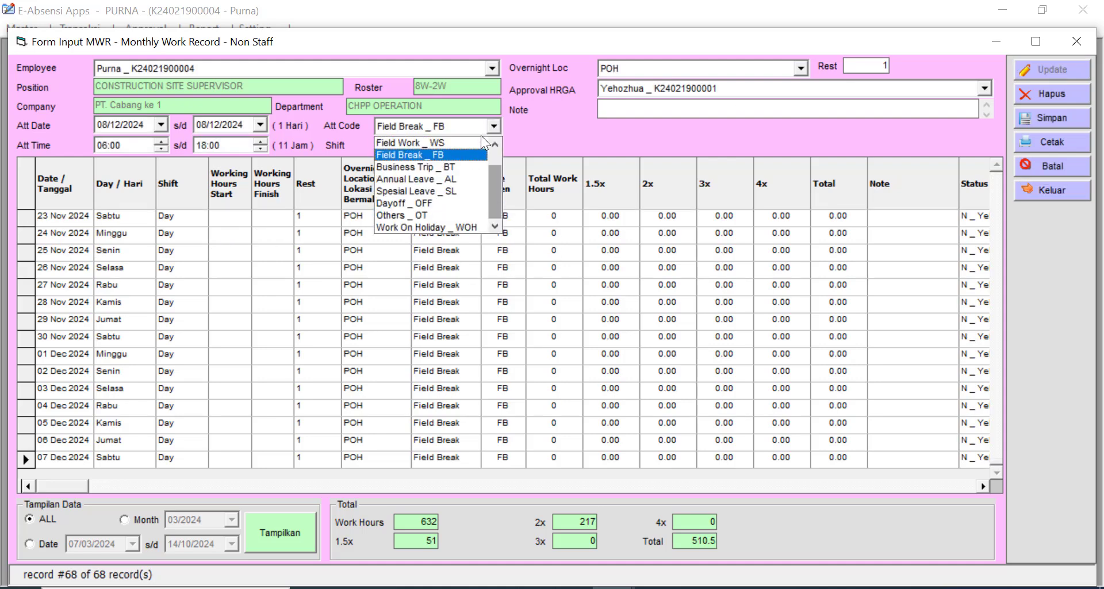
left_click(495, 144)
left_click(495, 143)
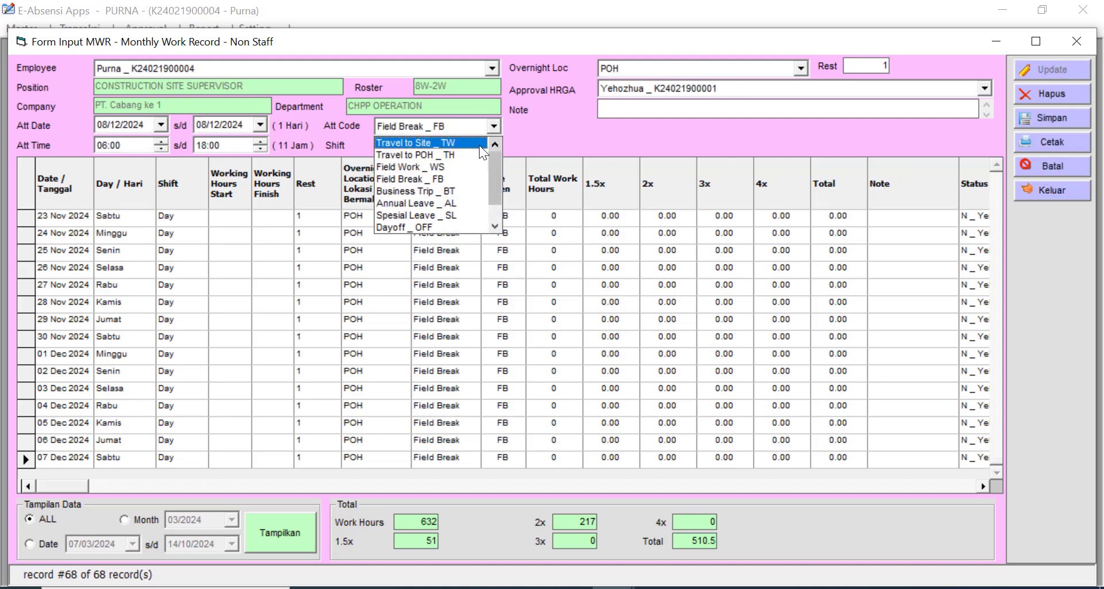
left_click(478, 145)
left_click(790, 67)
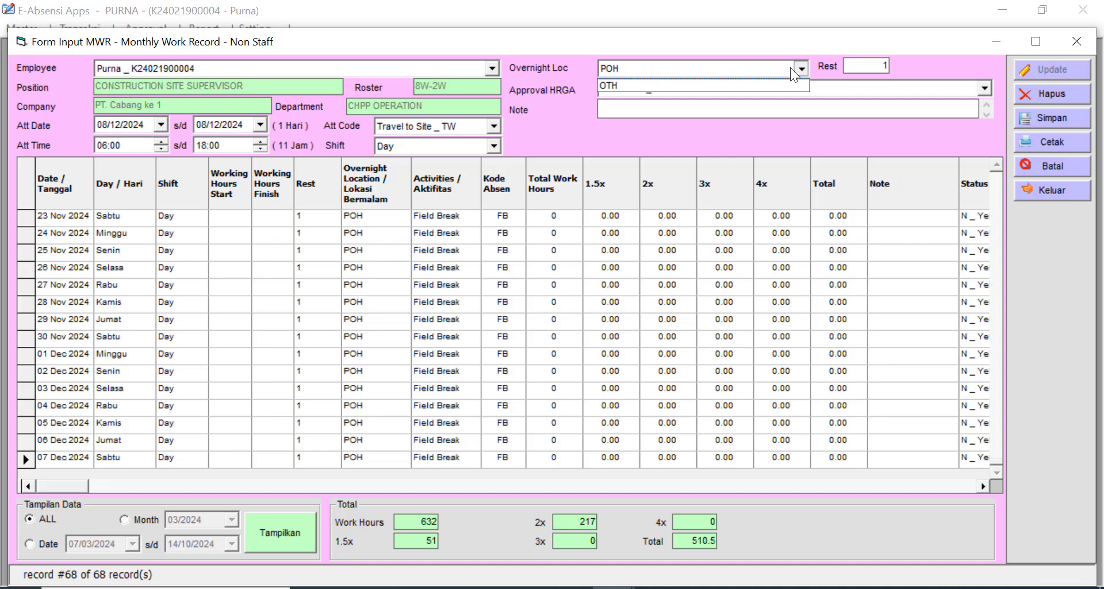
left_click(750, 84)
left_click(1059, 117)
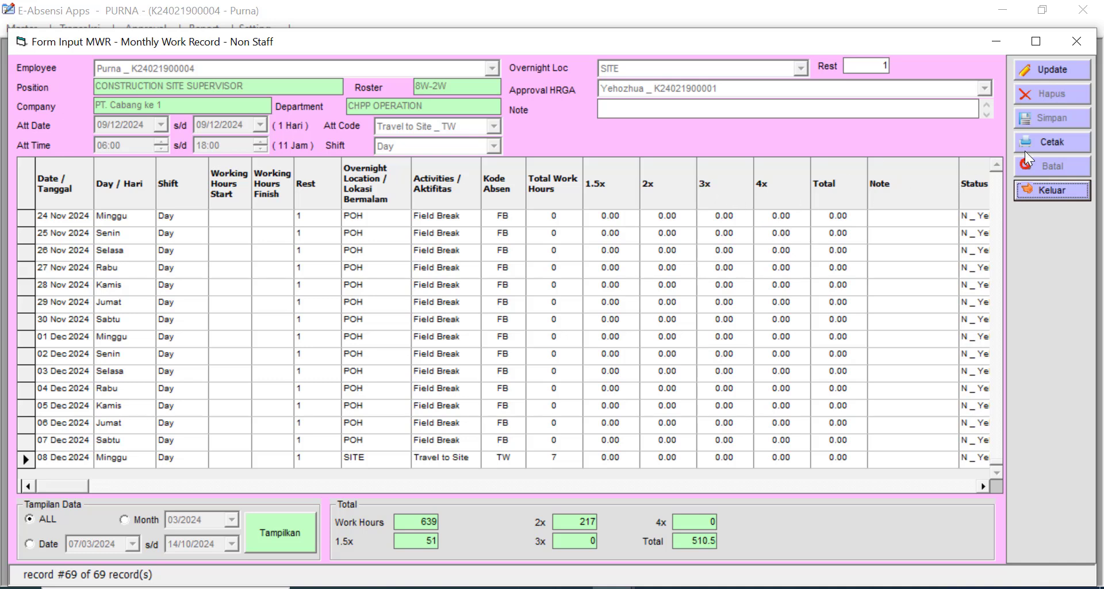
- Export the MWR data to Excel with Cetak, confirming Yes and OK
left_click(1071, 143)
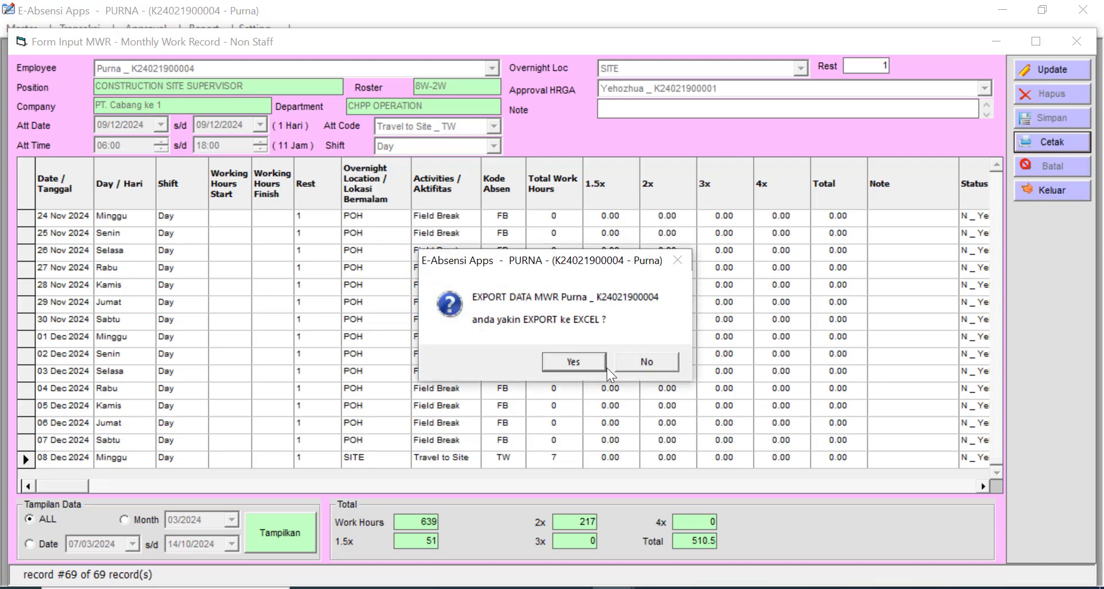
left_click(574, 361)
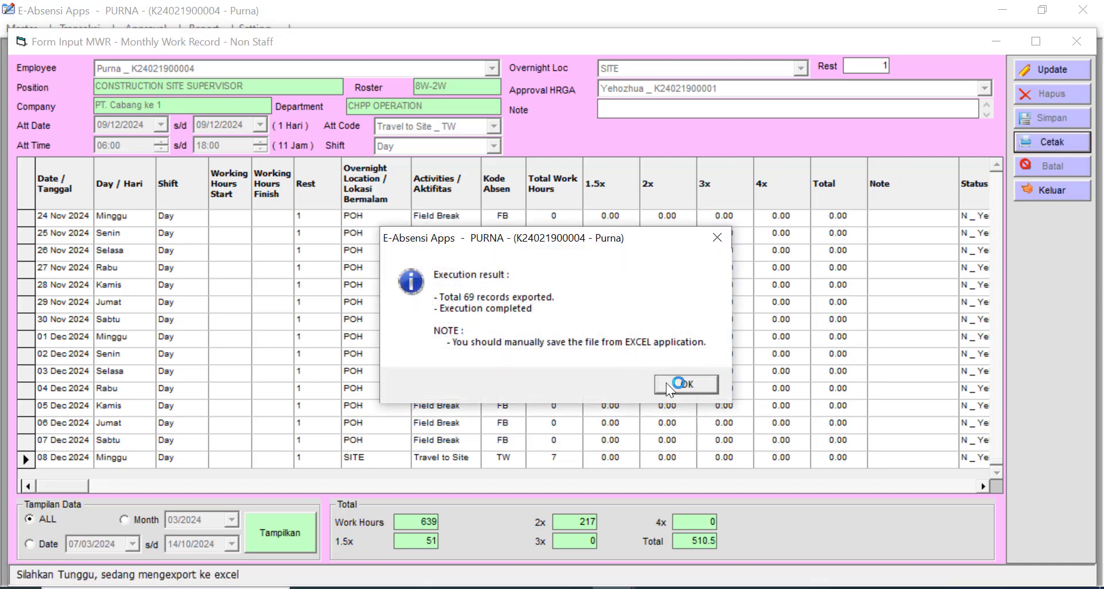
left_click(702, 384)
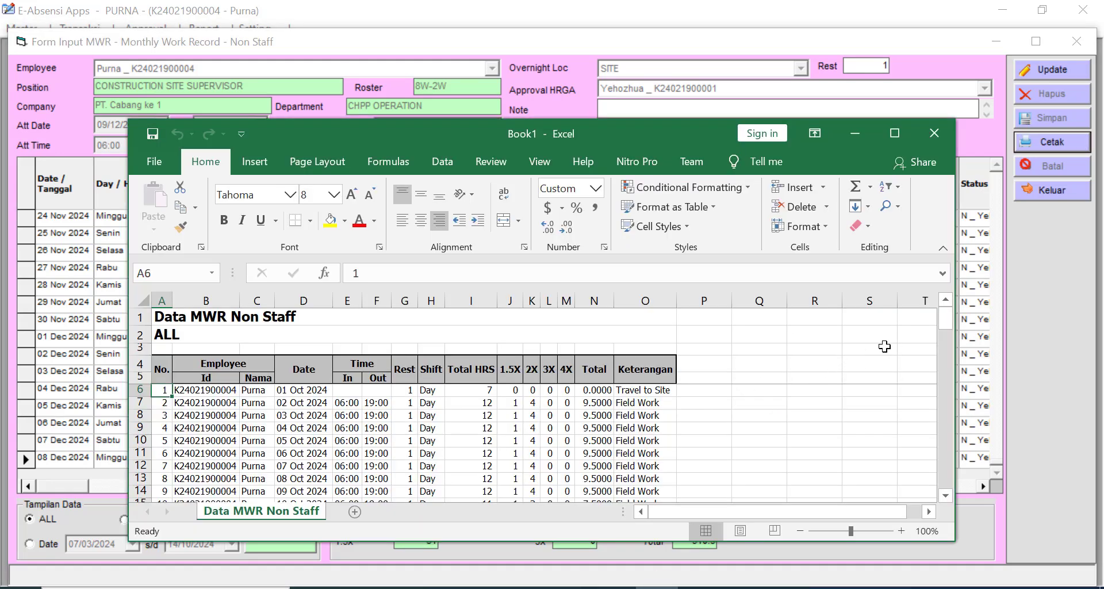
- Maximize and scroll the Data MWR Non Staff sheet, then close Excel
left_click_drag(950, 322, 945, 368)
left_click(891, 131)
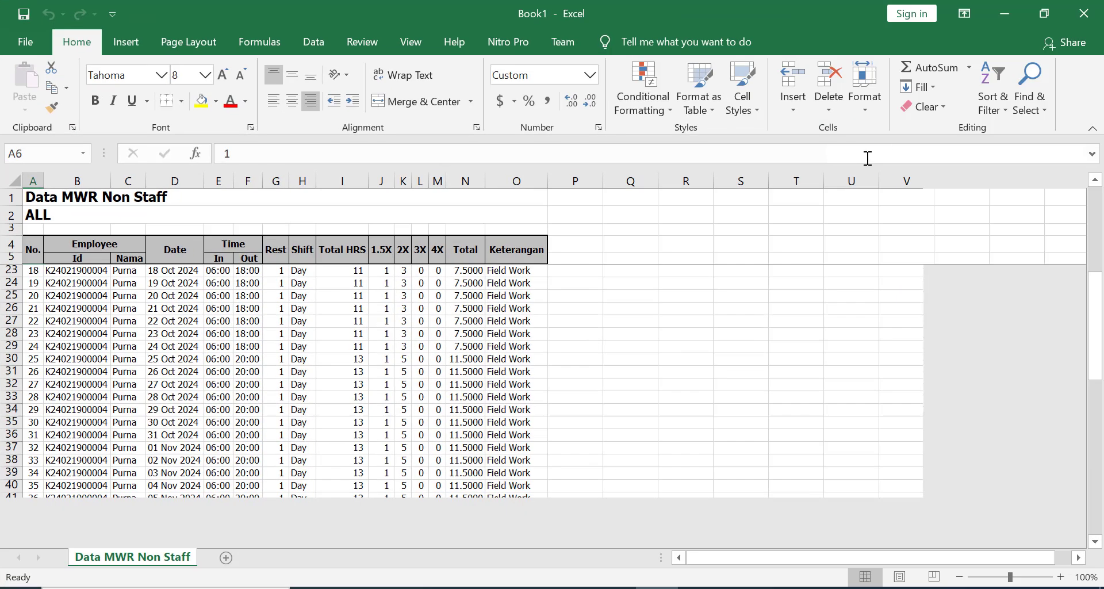
left_click_drag(1095, 301, 1092, 233)
left_click(1094, 8)
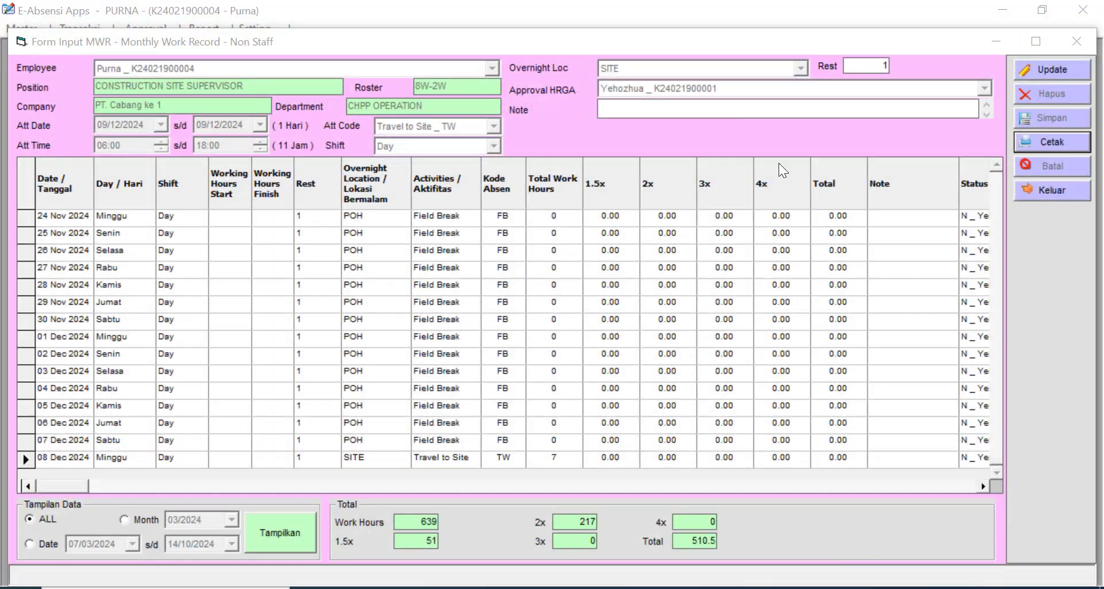
- Close the MWR input form and exit the app, cancelling the login prompt
left_click(1052, 190)
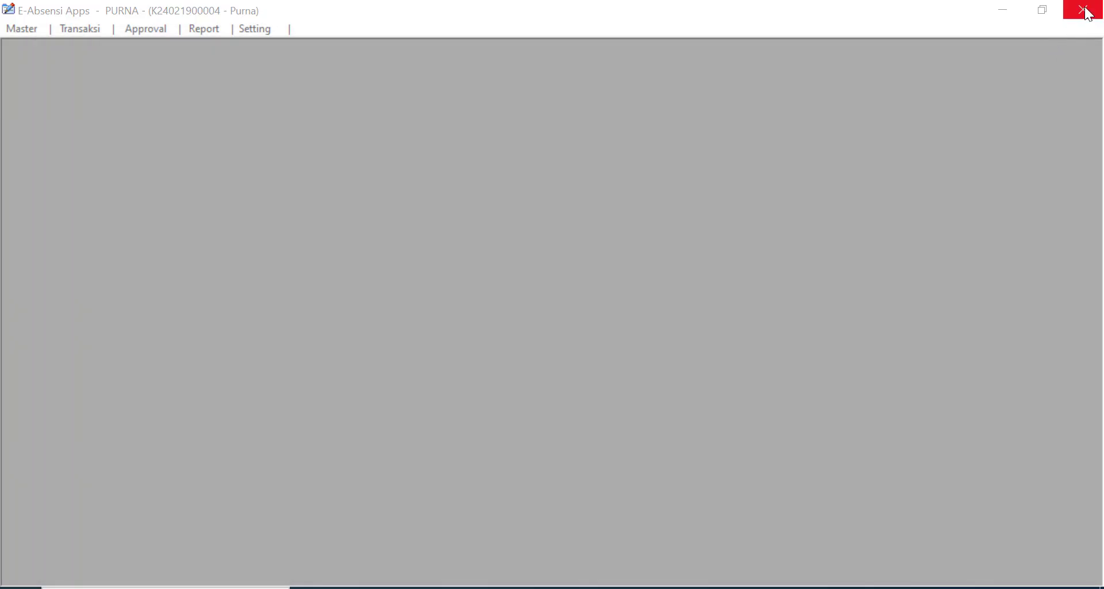
left_click(1083, 10)
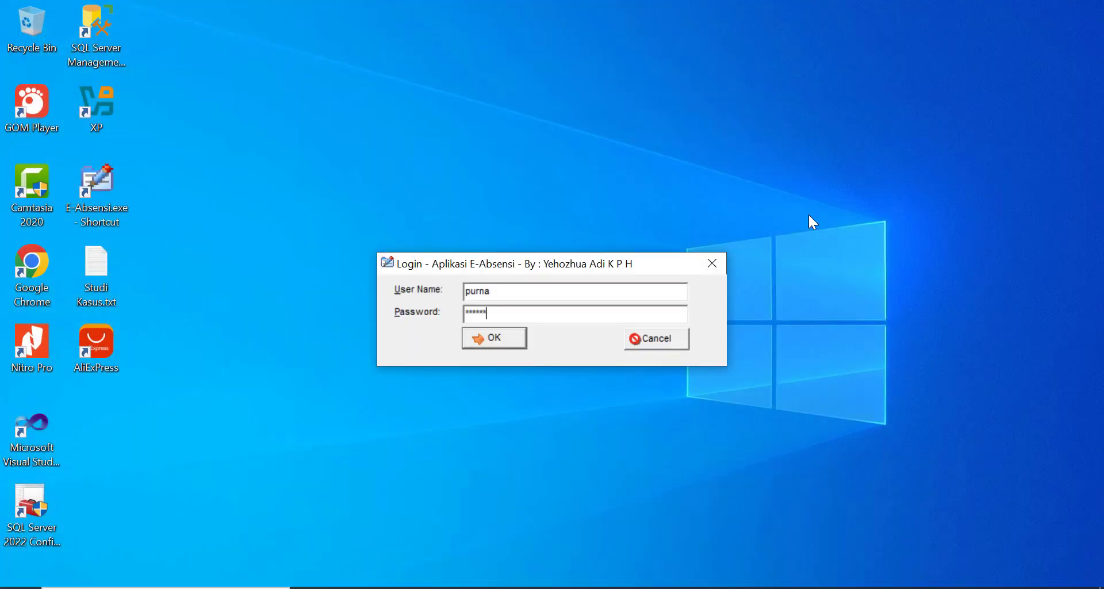
left_click(658, 339)
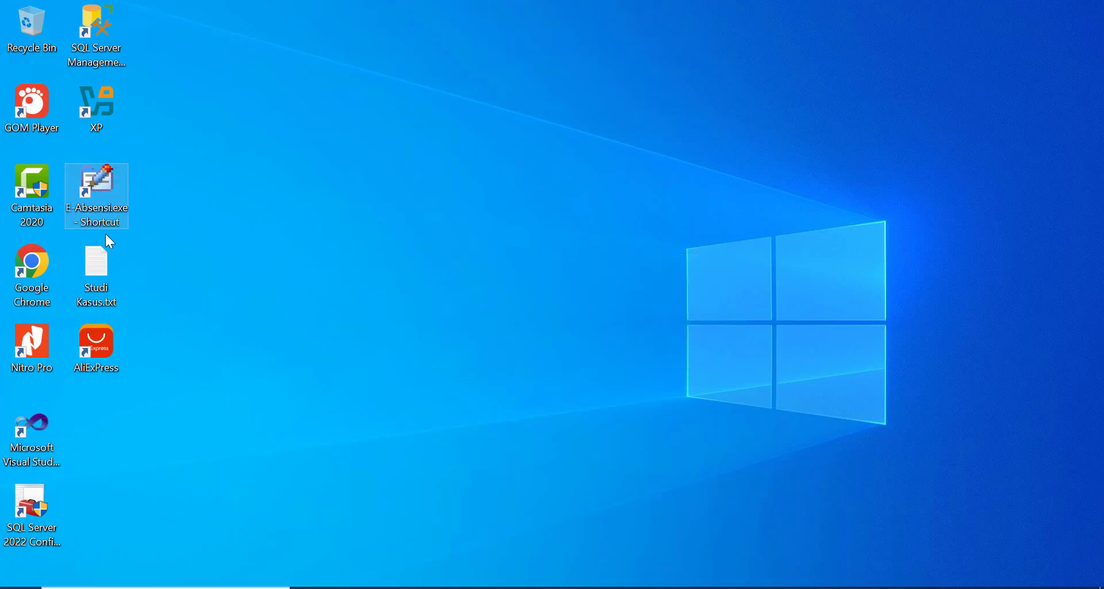
- Relaunch E-Absensi, log in with the supervisor's username and password, and open Approval
double_click(103, 192)
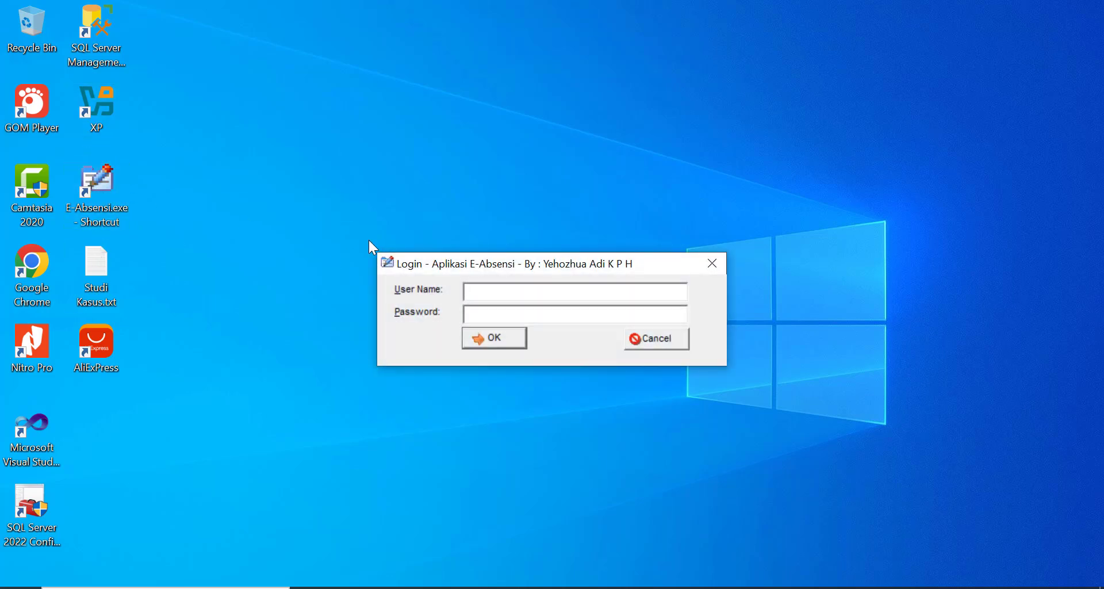
type("yehozhua")
key("Tab")
type("******")
key("Return")
left_click(143, 29)
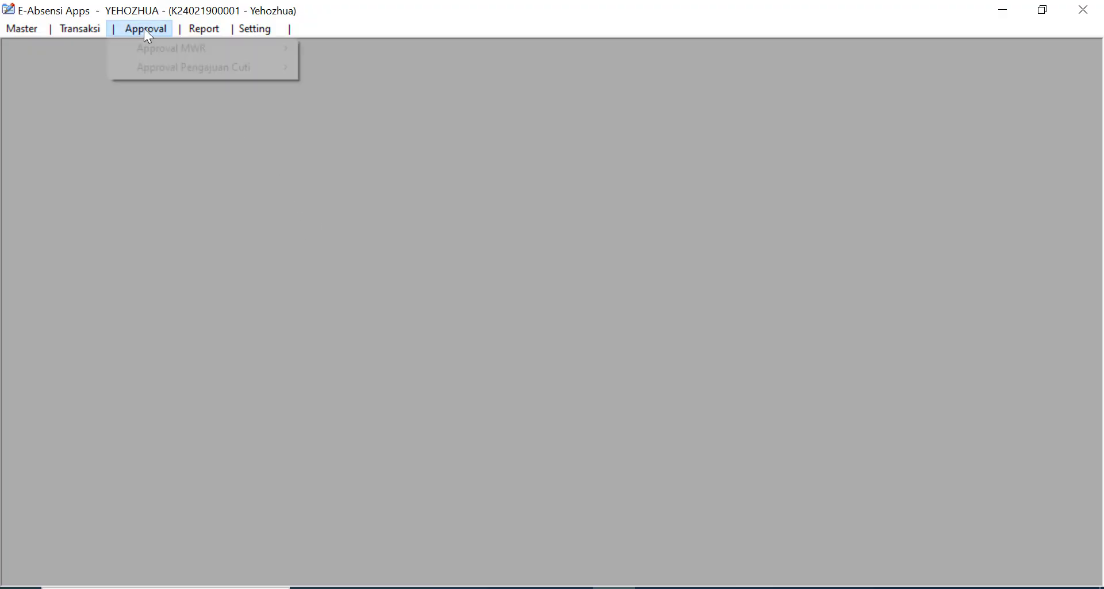
- Open Approval HRGA and inspect the pending record's dates and Field Break rows
mouse_move(166, 47)
left_click(352, 54)
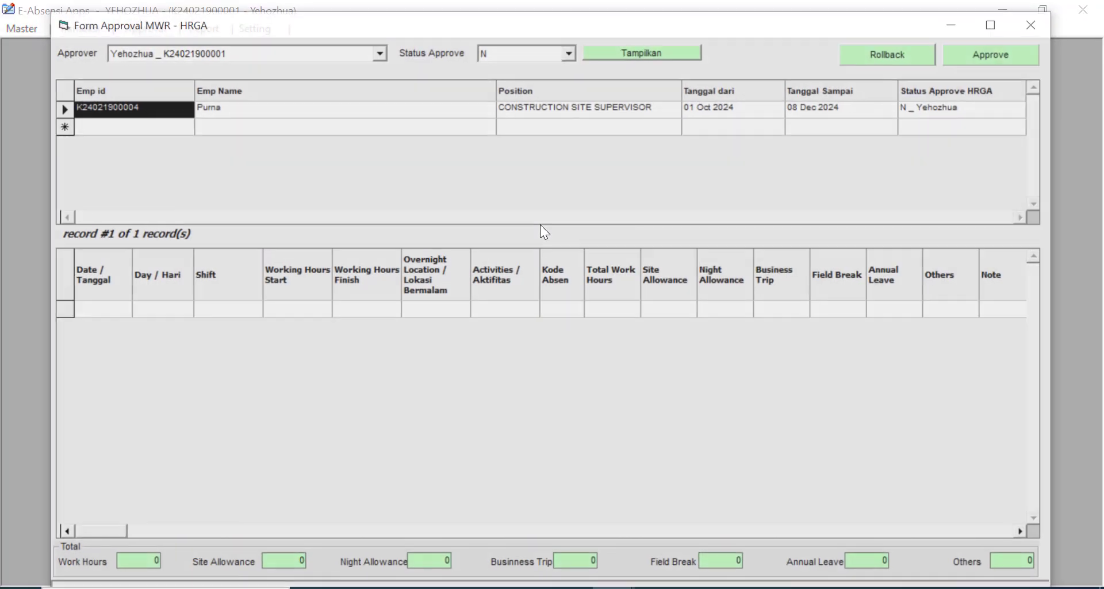
left_click(278, 110)
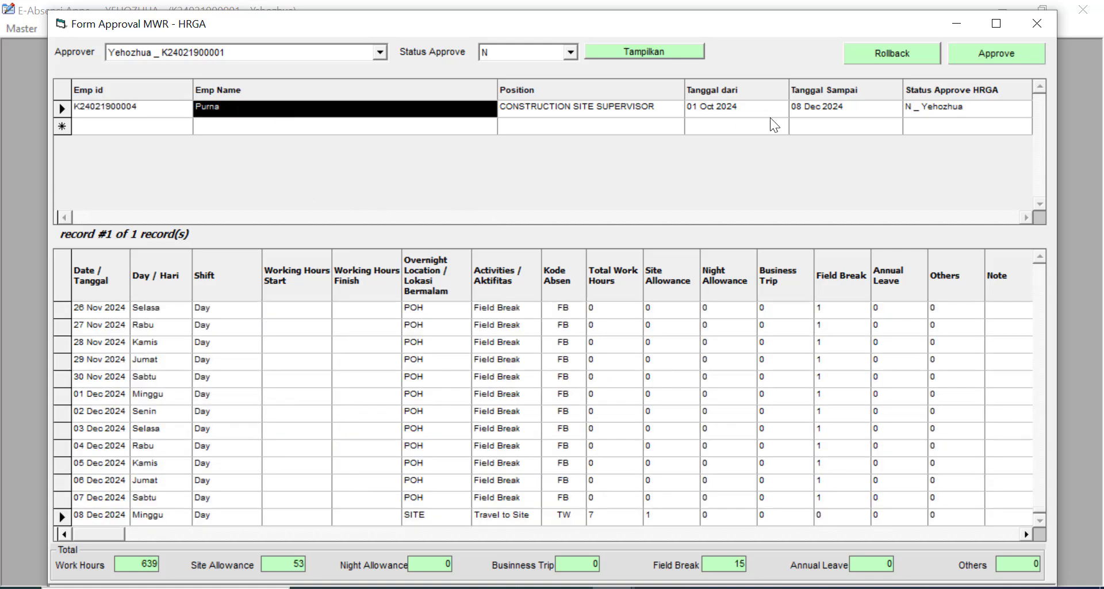
left_click(817, 109)
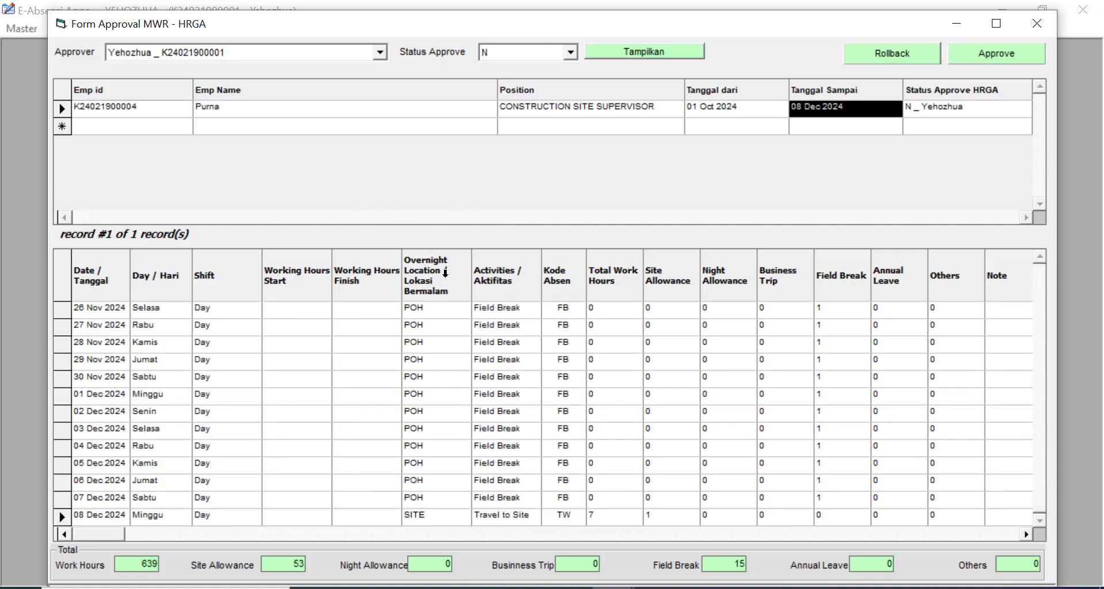
left_click(511, 402)
left_click(510, 432)
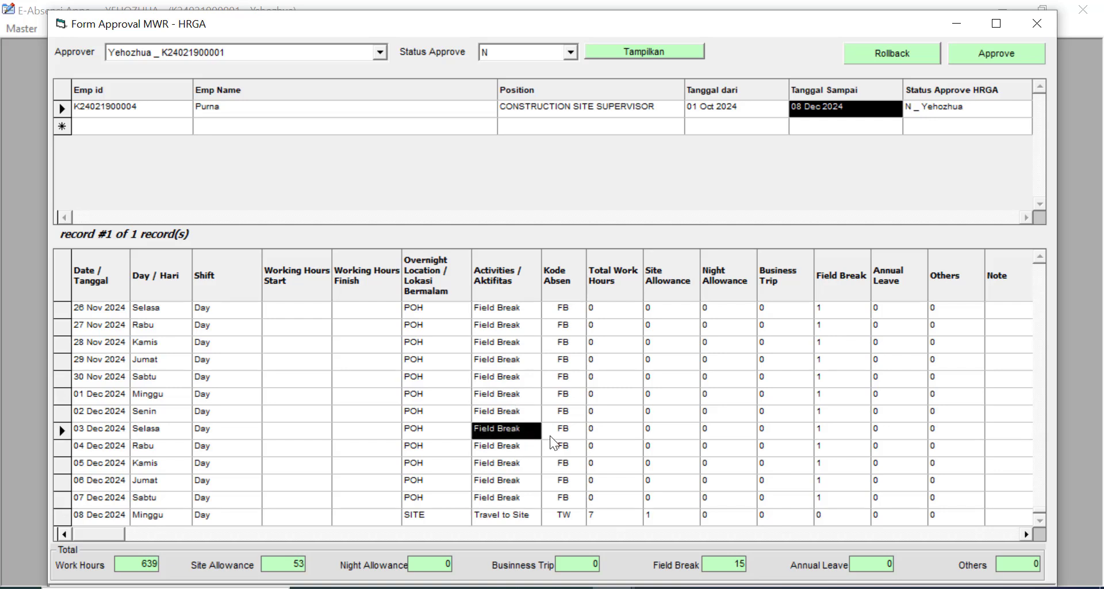
- Approve the record with remark 'data oke' and Dokumen set to Ada
left_click(1011, 60)
left_click(878, 128)
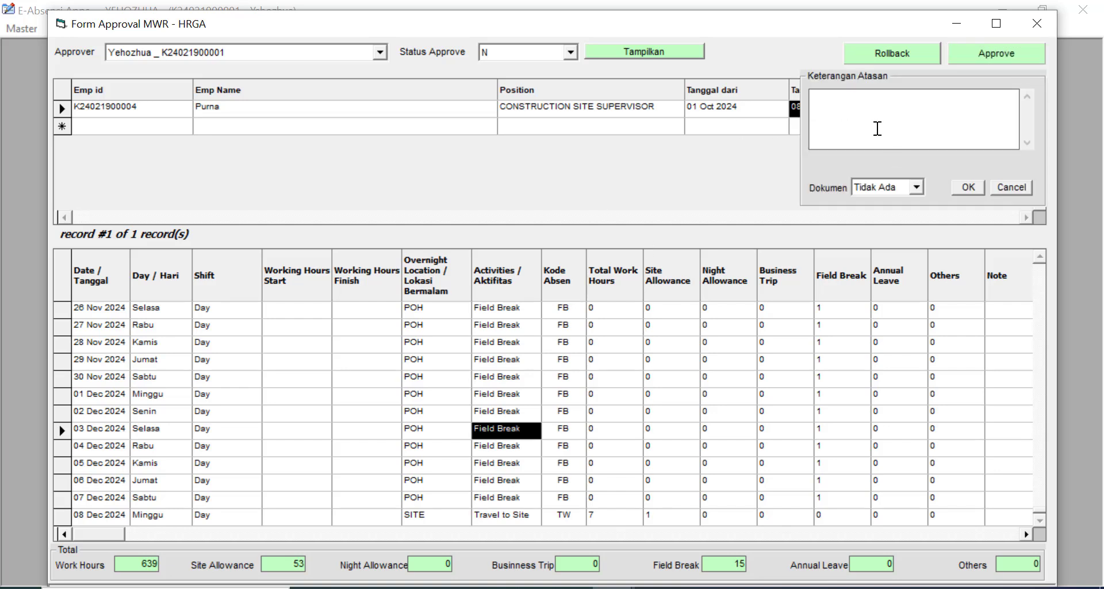
type("data oke")
left_click(917, 187)
left_click(905, 212)
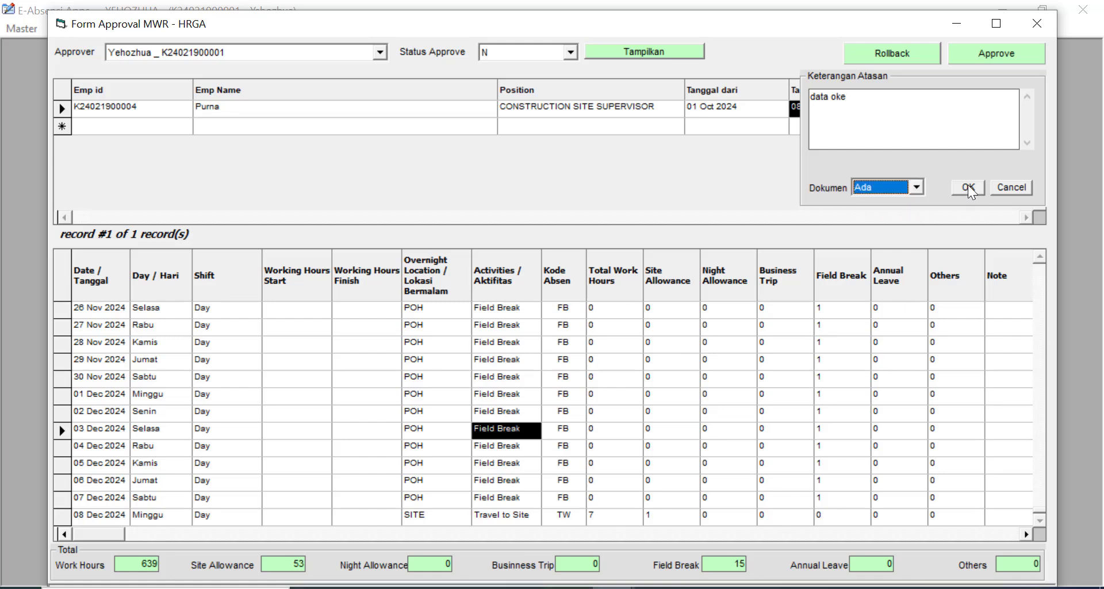
left_click(970, 189)
left_click(607, 357)
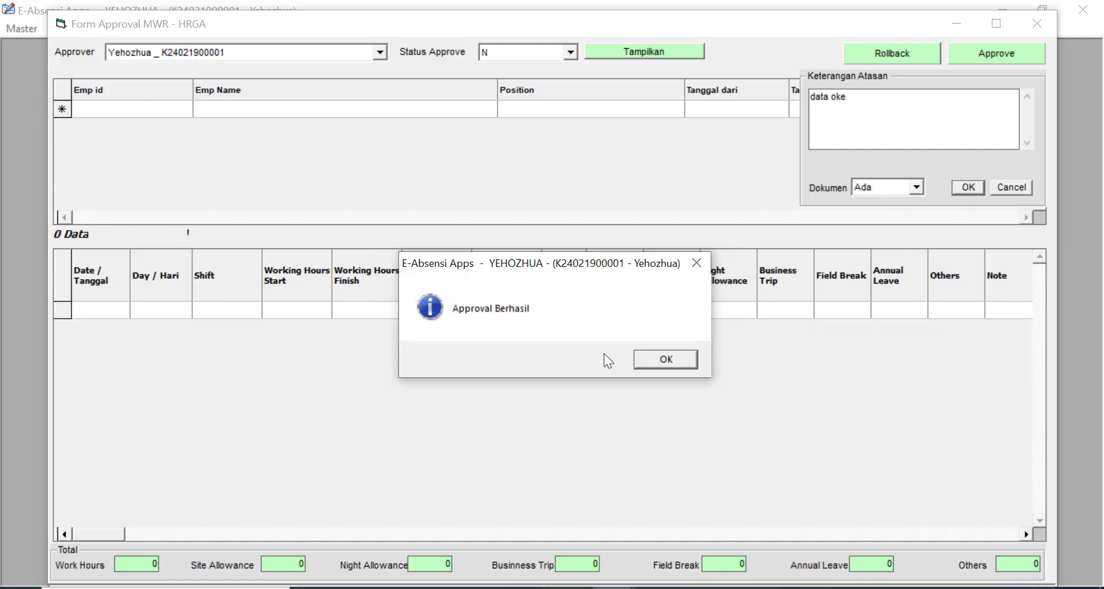
left_click(667, 359)
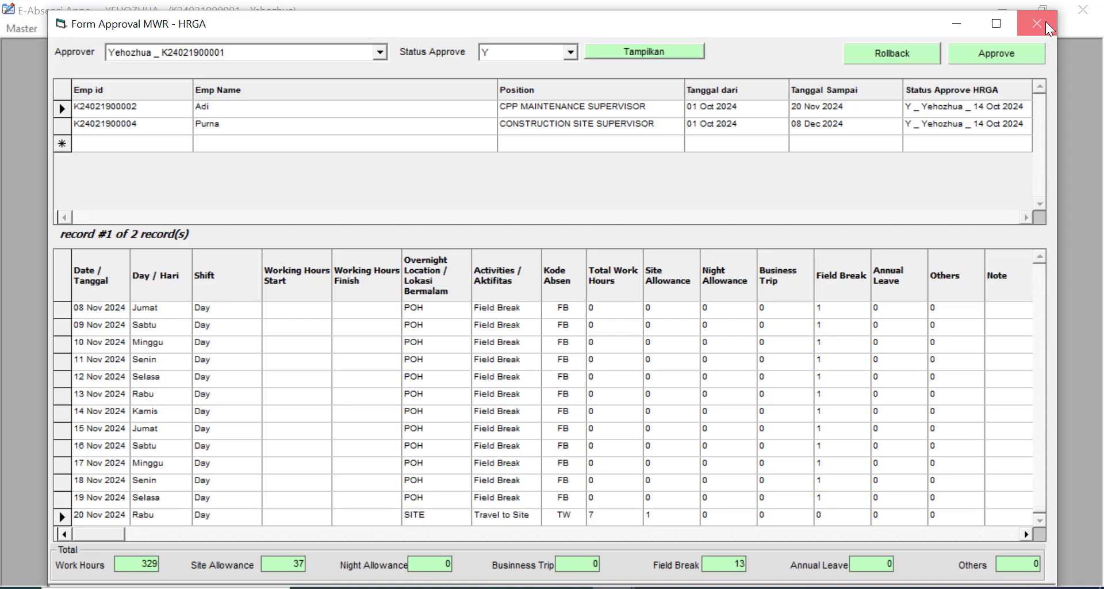
- Compare both employees' approved records, then close the approval form
left_click(257, 106)
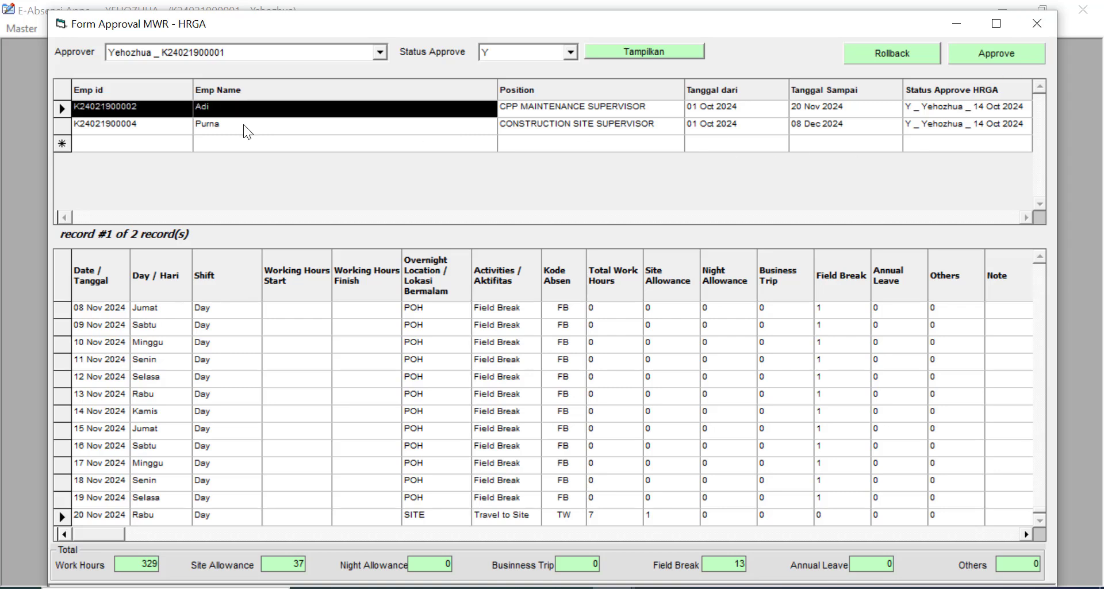
left_click(243, 124)
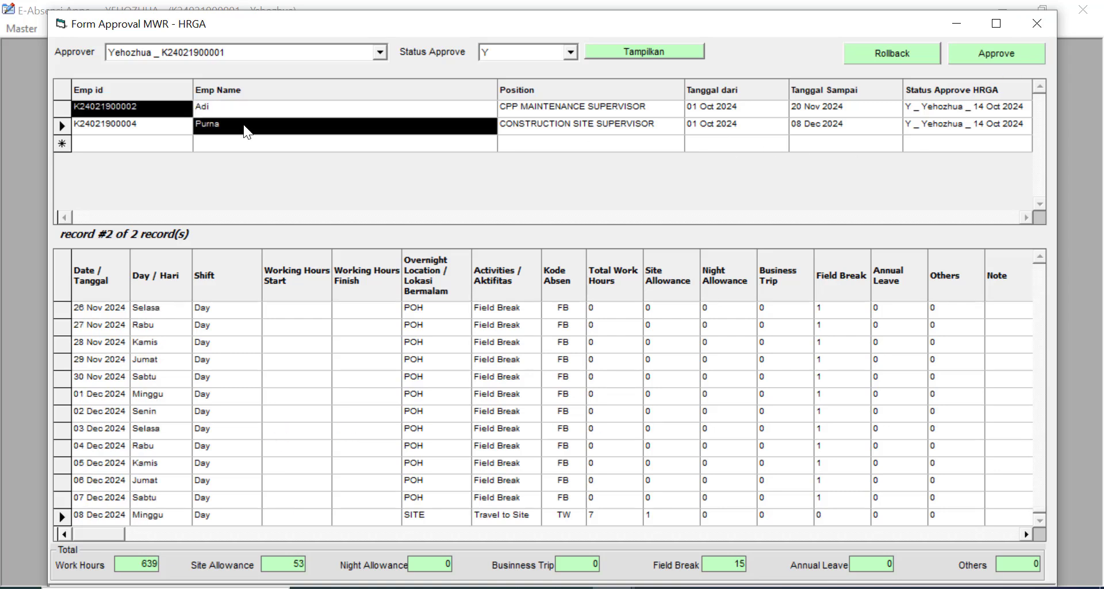
left_click(244, 109)
left_click(172, 130)
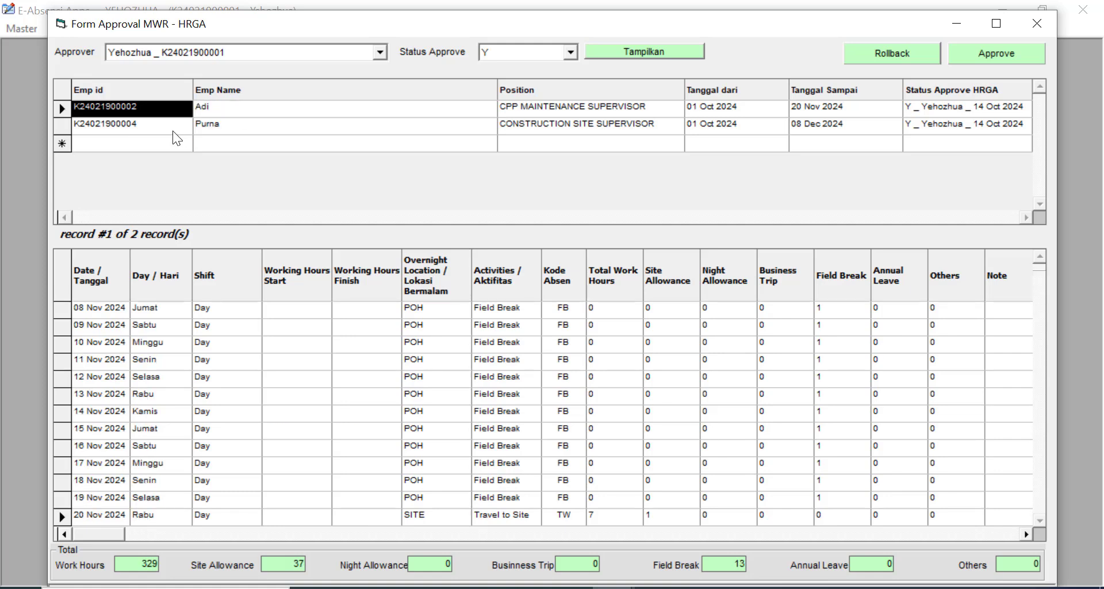
left_click(94, 112)
left_click(83, 122)
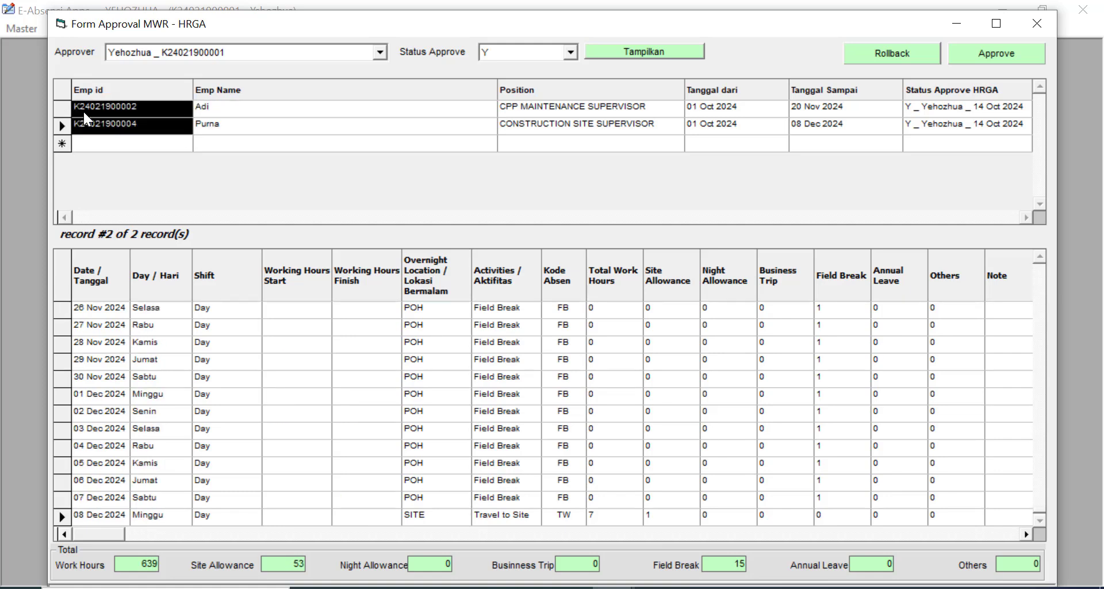
left_click(84, 112)
left_click(252, 126)
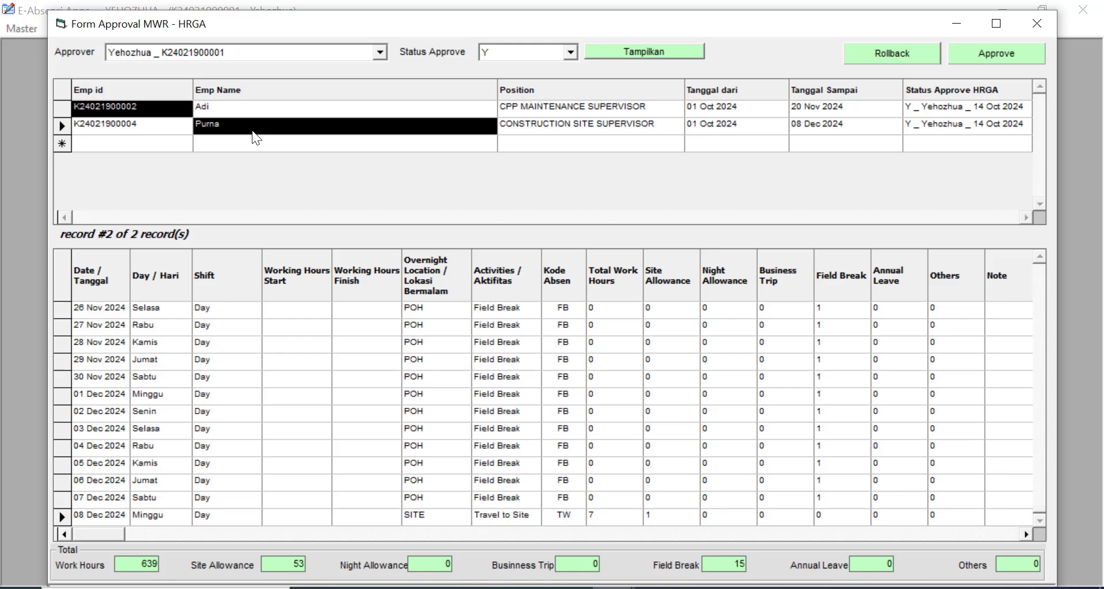
left_click(632, 125)
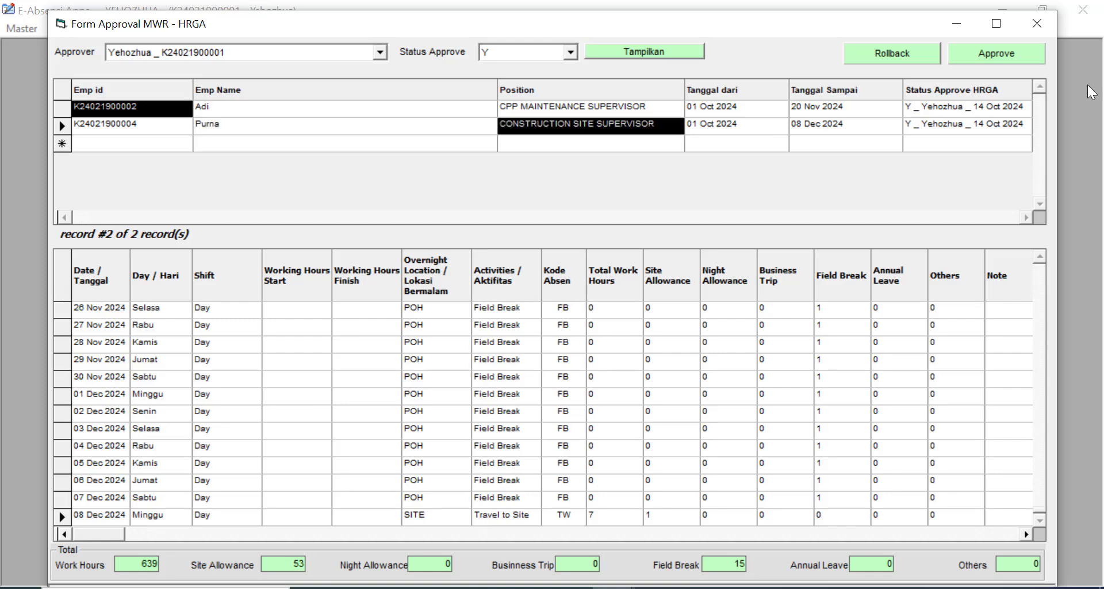
left_click(1050, 23)
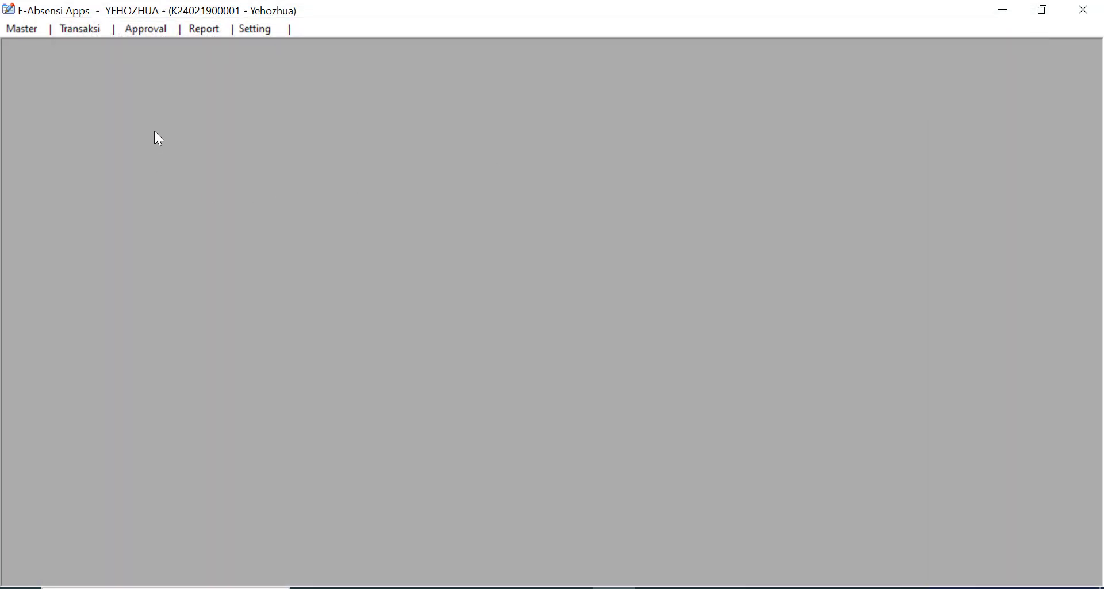
- Restart E-Absensi, log in as the first employee, and open Transaksi Pengajuan Cuti
left_click(1075, 11)
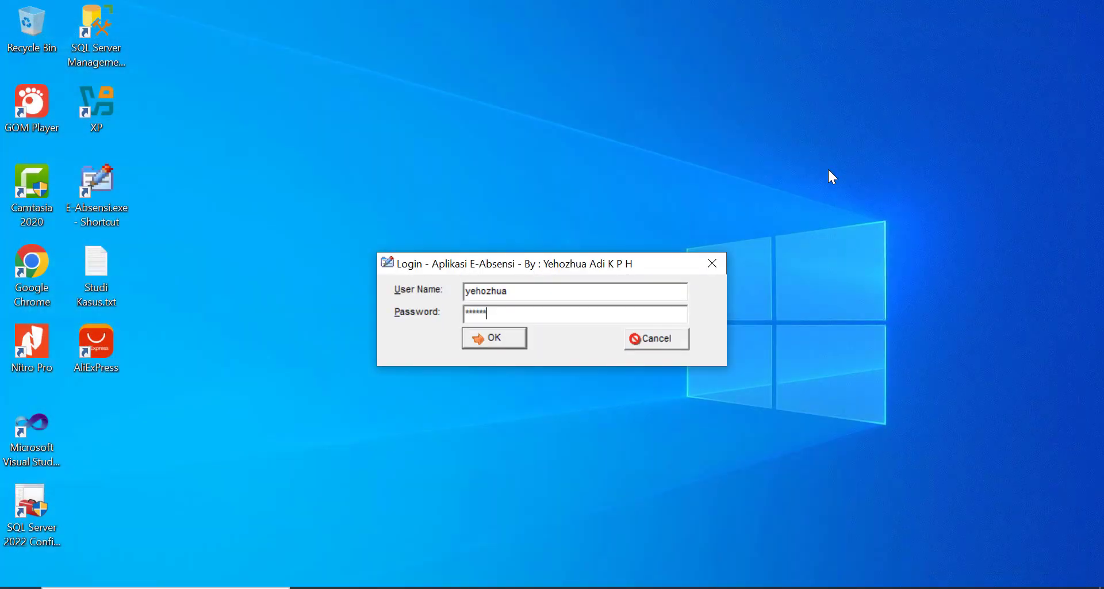
left_click(671, 345)
double_click(94, 185)
key("Return")
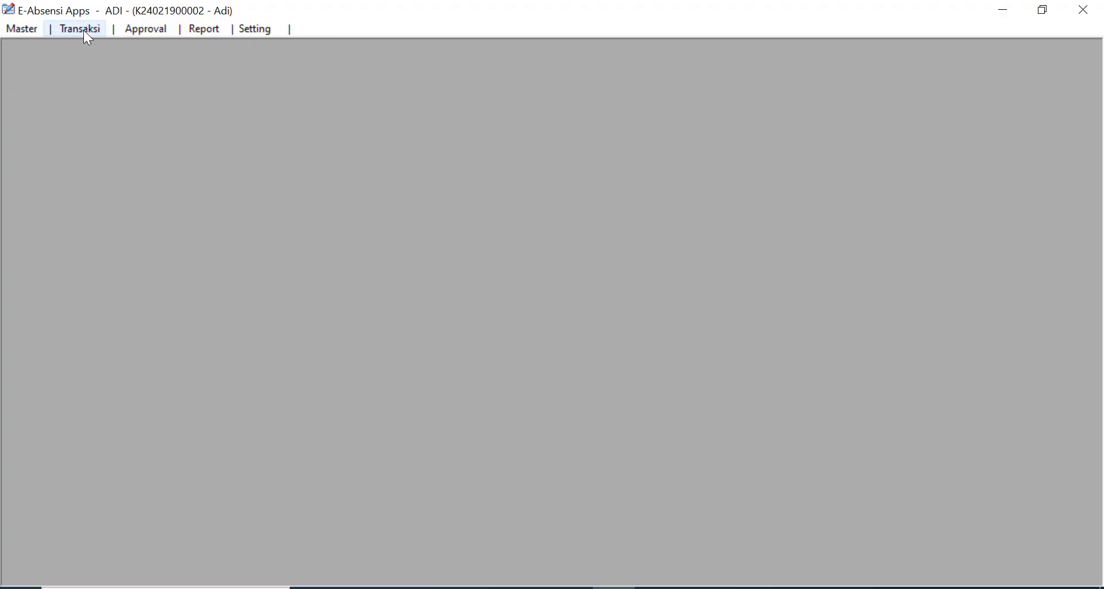
left_click(84, 29)
left_click(110, 86)
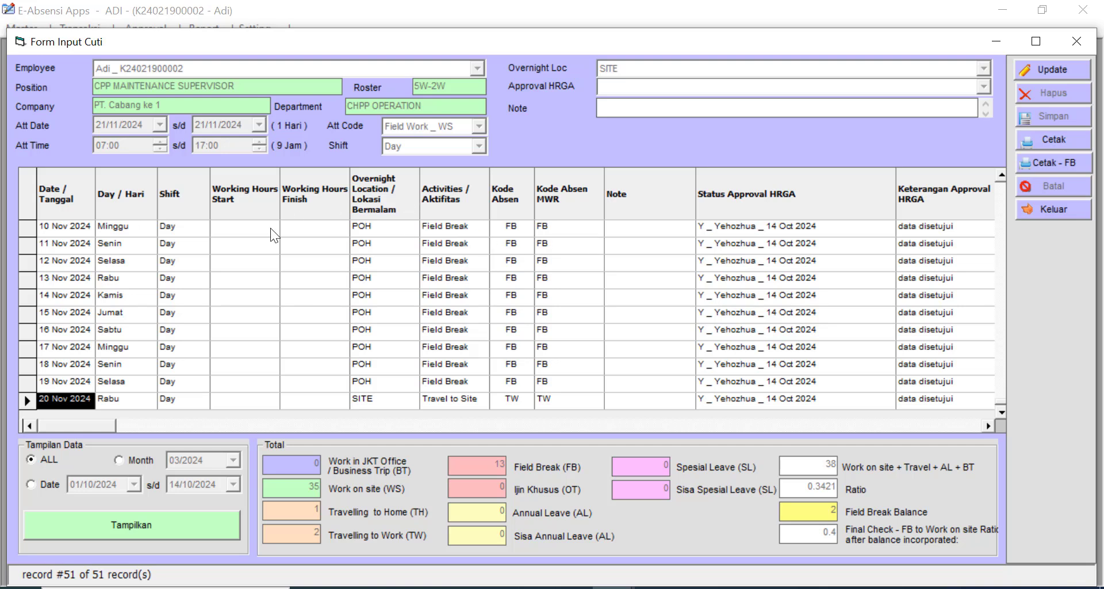
- Check the 12–20 Nov records, including the 20 Nov Travel to Site entry, then make the form editable
left_click(250, 313)
left_click(175, 264)
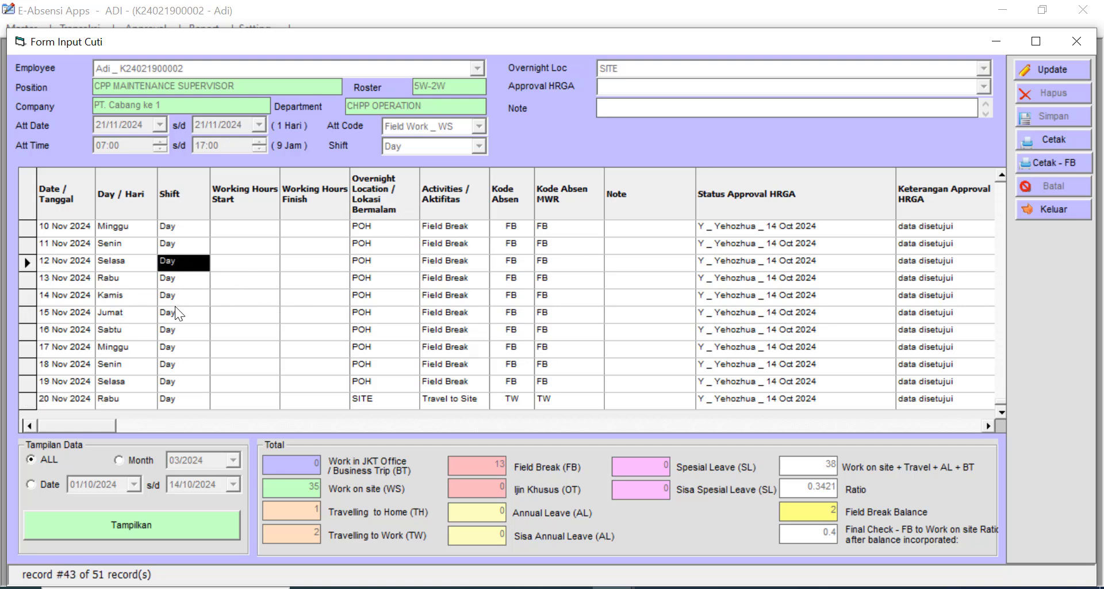
left_click(175, 308)
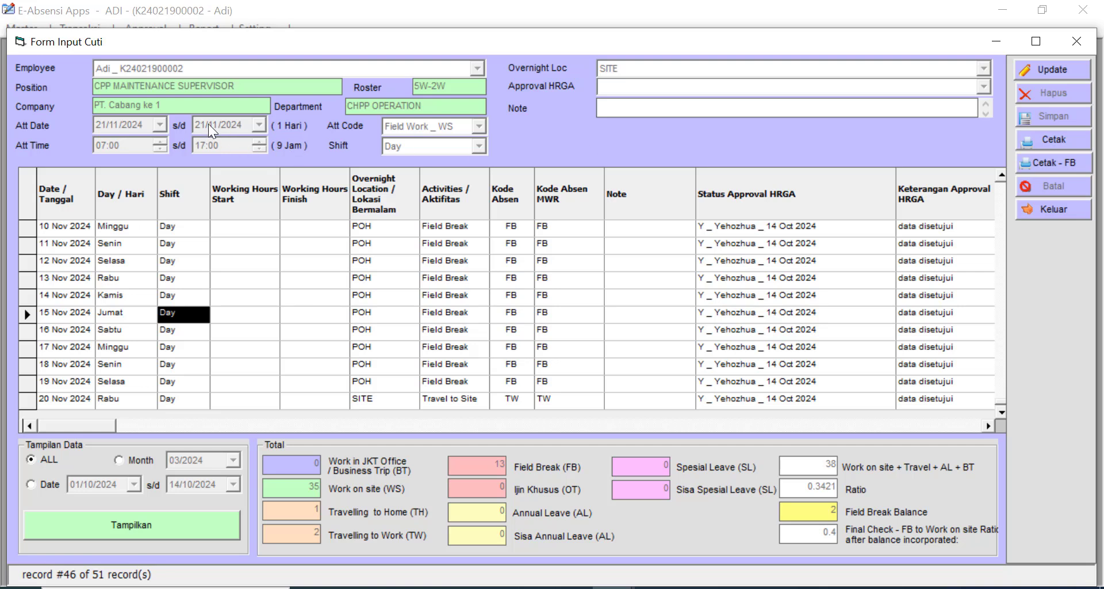
left_click_drag(209, 43, 253, 62)
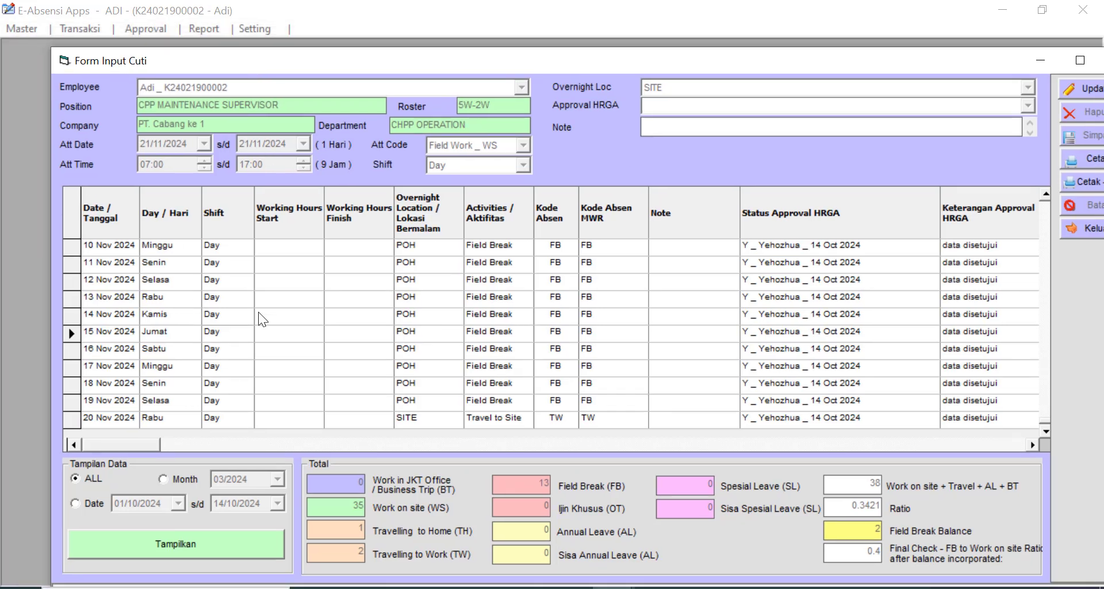
left_click(266, 299)
left_click(248, 320)
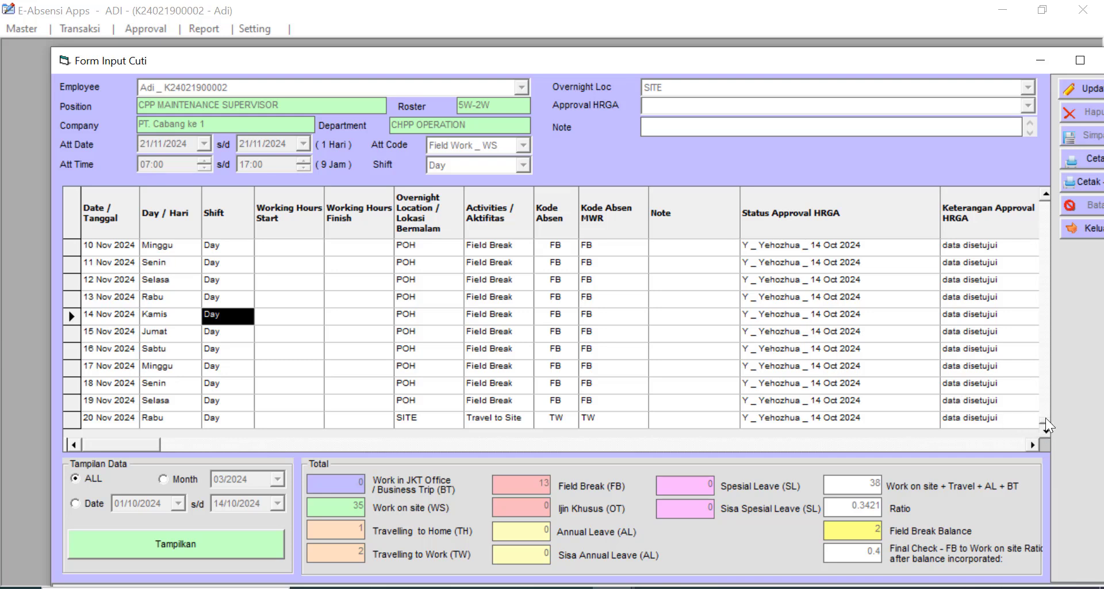
left_click_drag(892, 56, 849, 31)
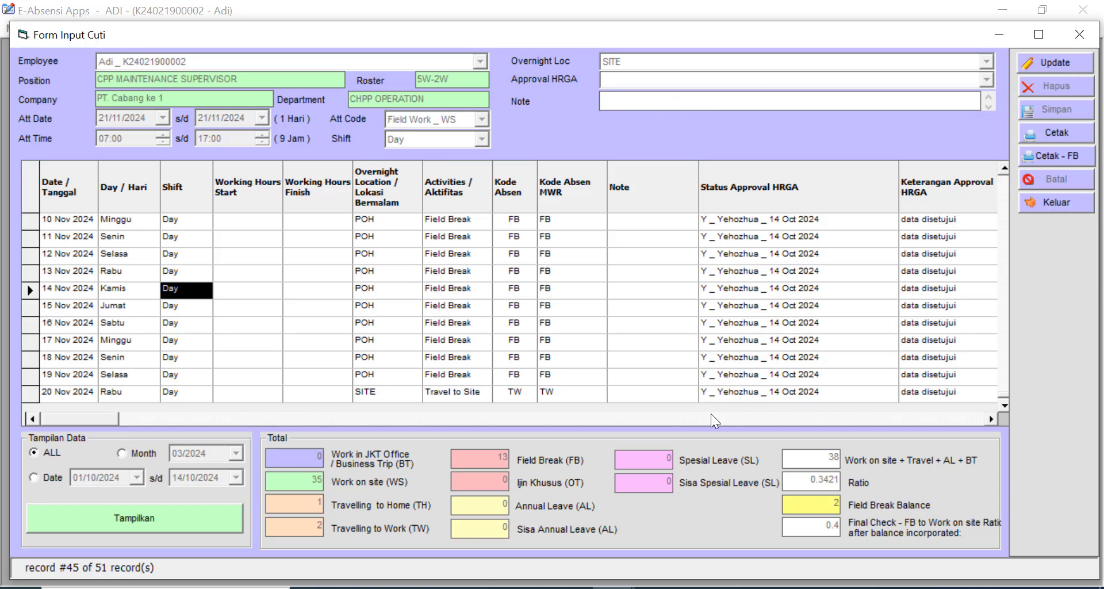
left_click(515, 396)
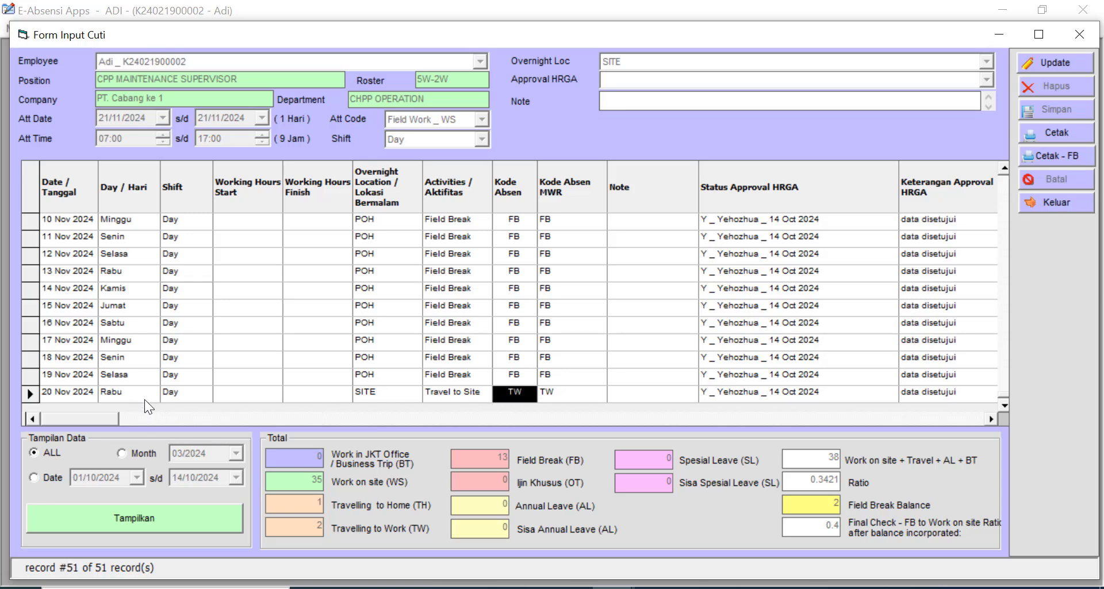
left_click(440, 394)
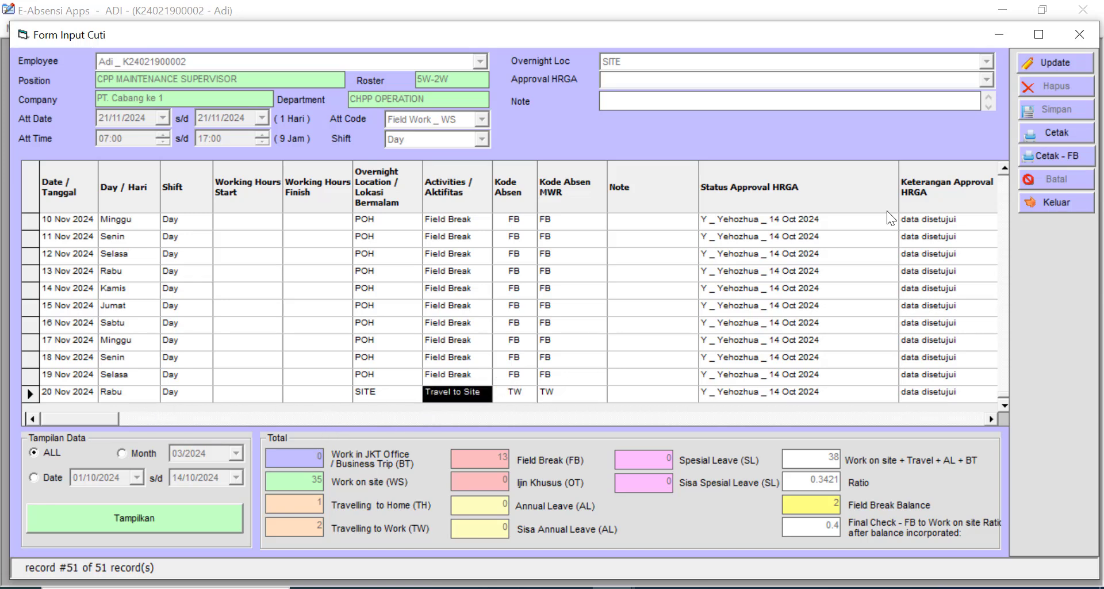
left_click(1068, 66)
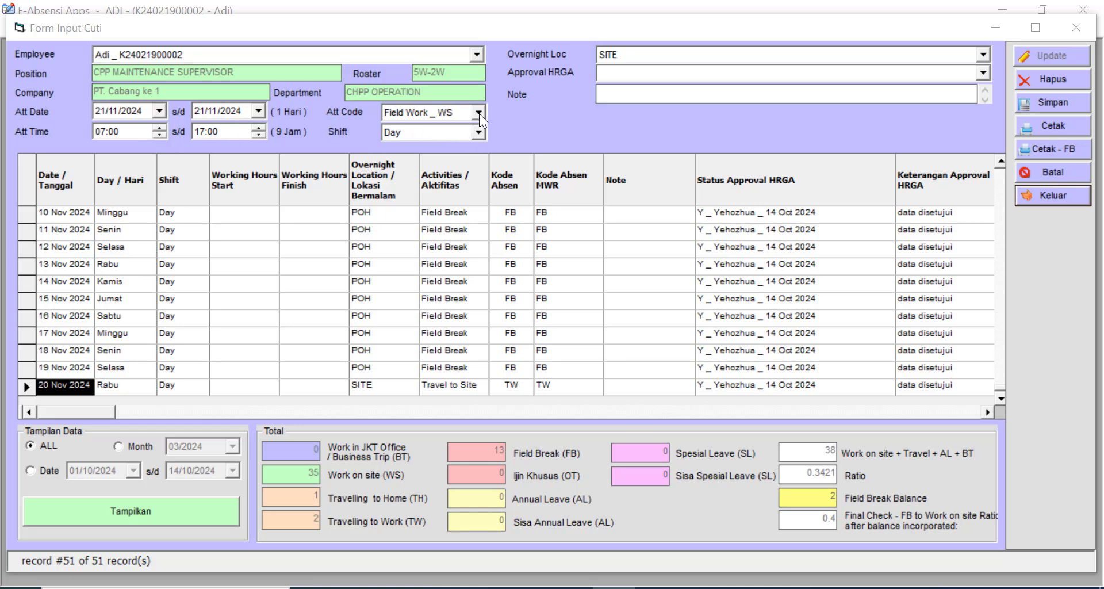
- Save Field Work days through 25/12/2024 with the supervisor as HRGA approver
left_click(264, 110)
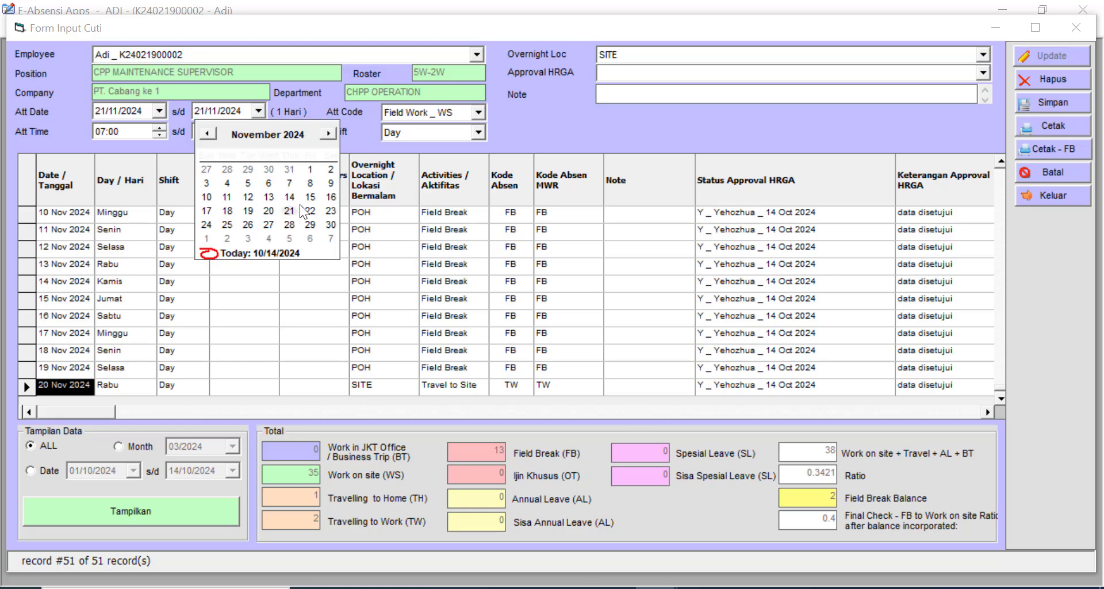
left_click(329, 133)
left_click(268, 224)
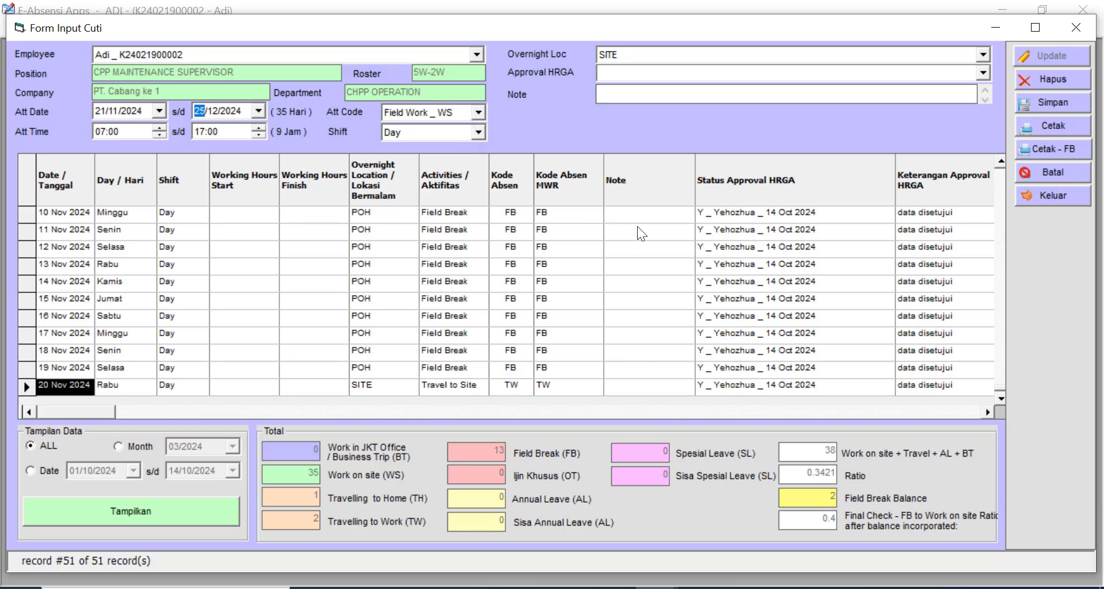
left_click(629, 71)
left_click(633, 88)
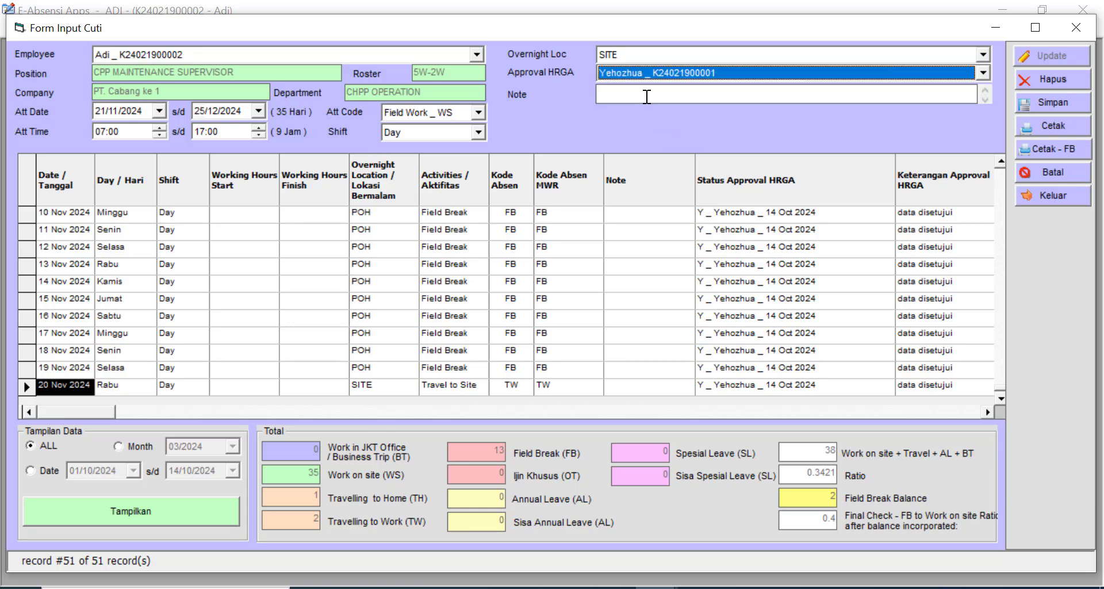
left_click(1059, 102)
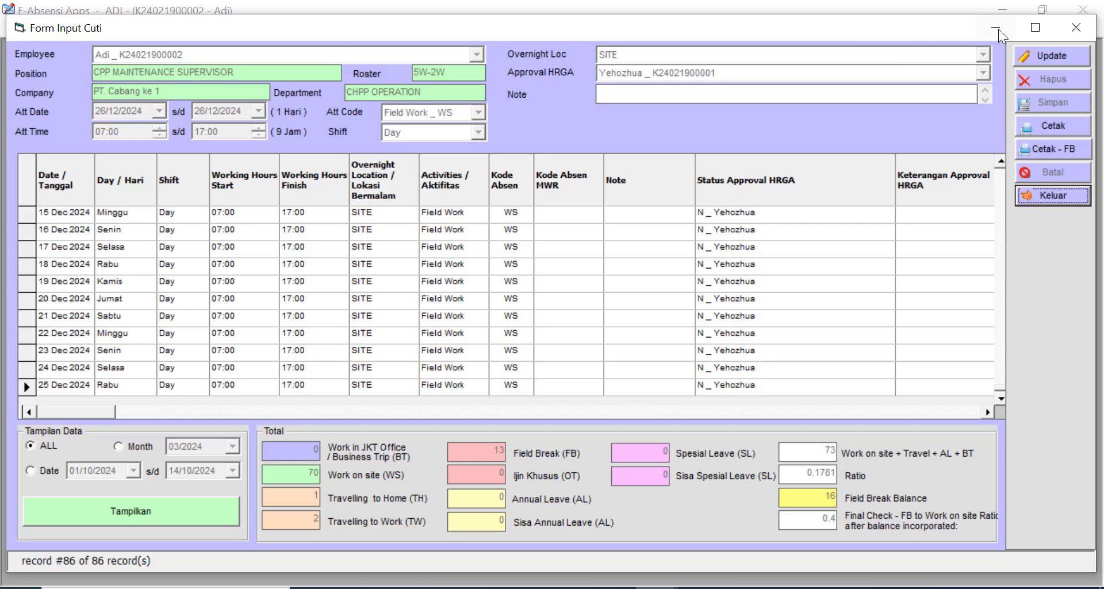
left_click(1054, 54)
- Save a 26 Dec 2024 entry with code Travel to POH (TH) and overnight location POH
left_click(479, 113)
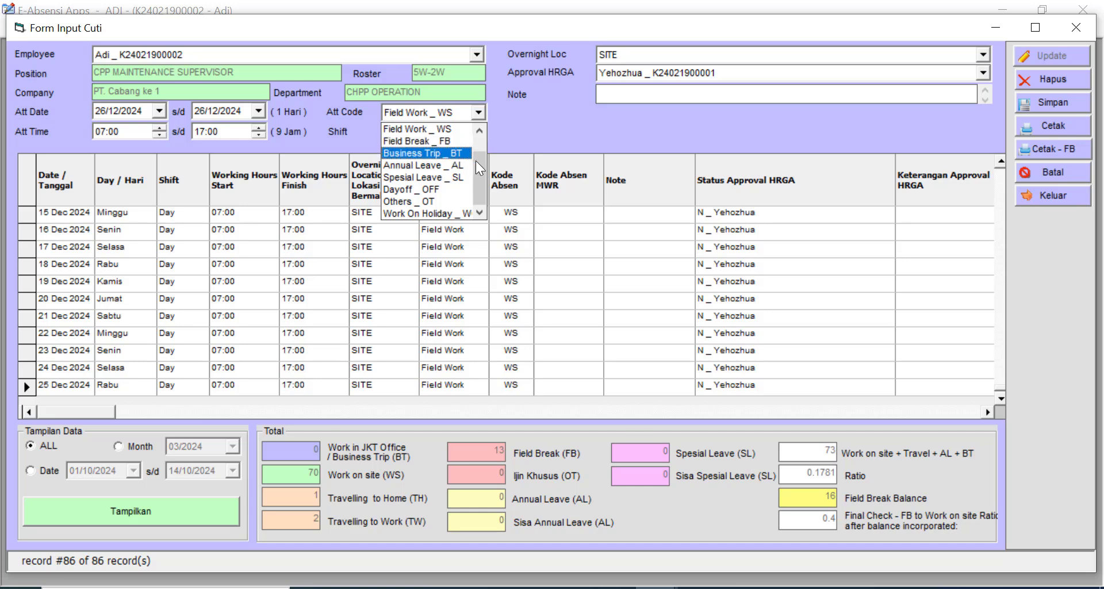
scroll(475, 160, "up", 1)
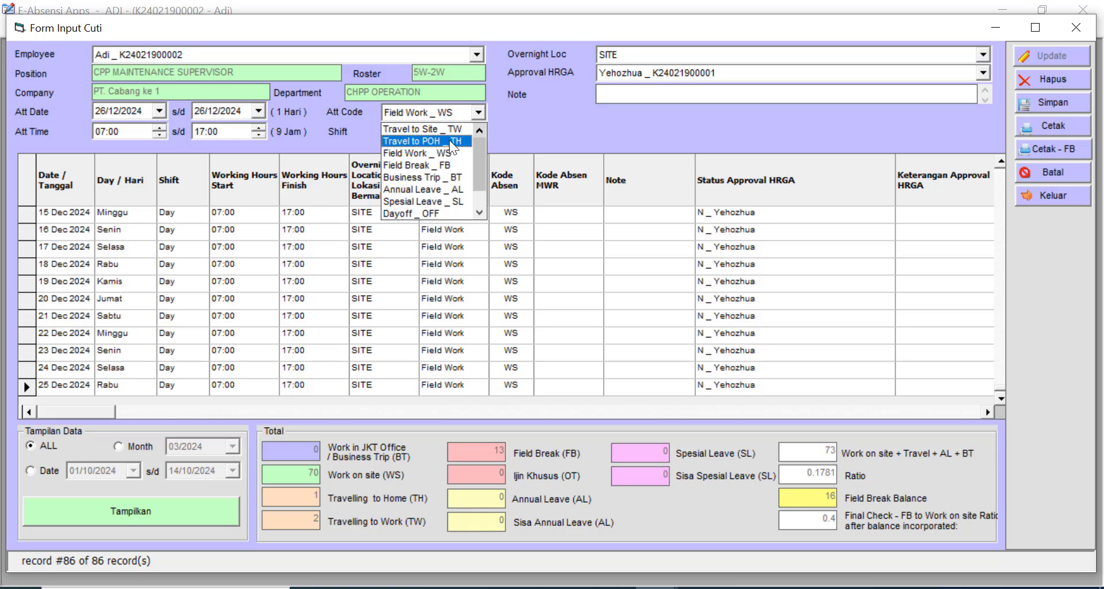
left_click(456, 143)
left_click(630, 51)
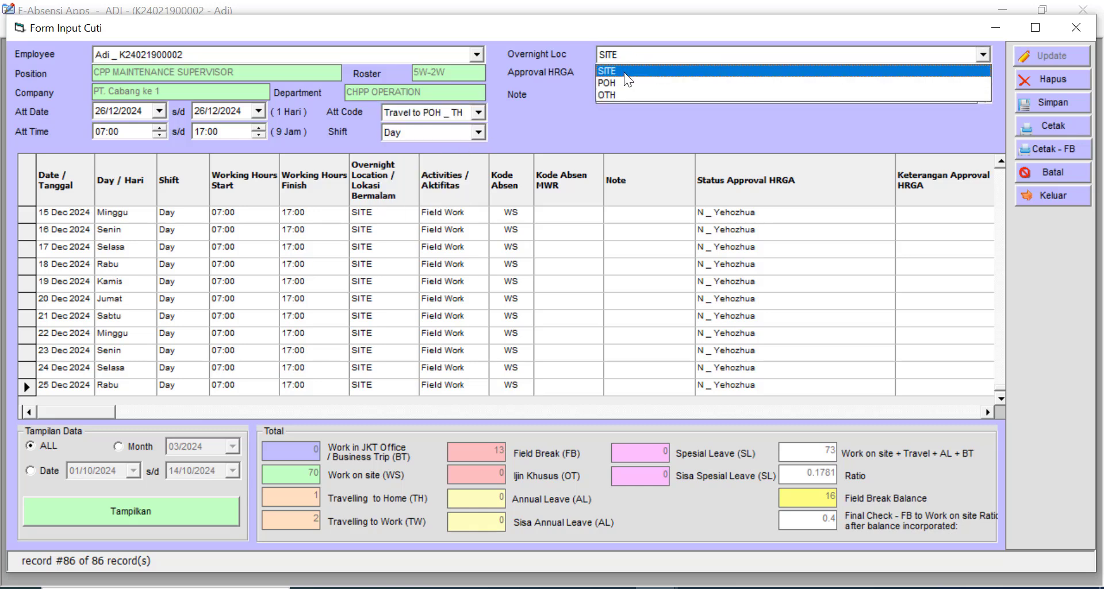
left_click(622, 81)
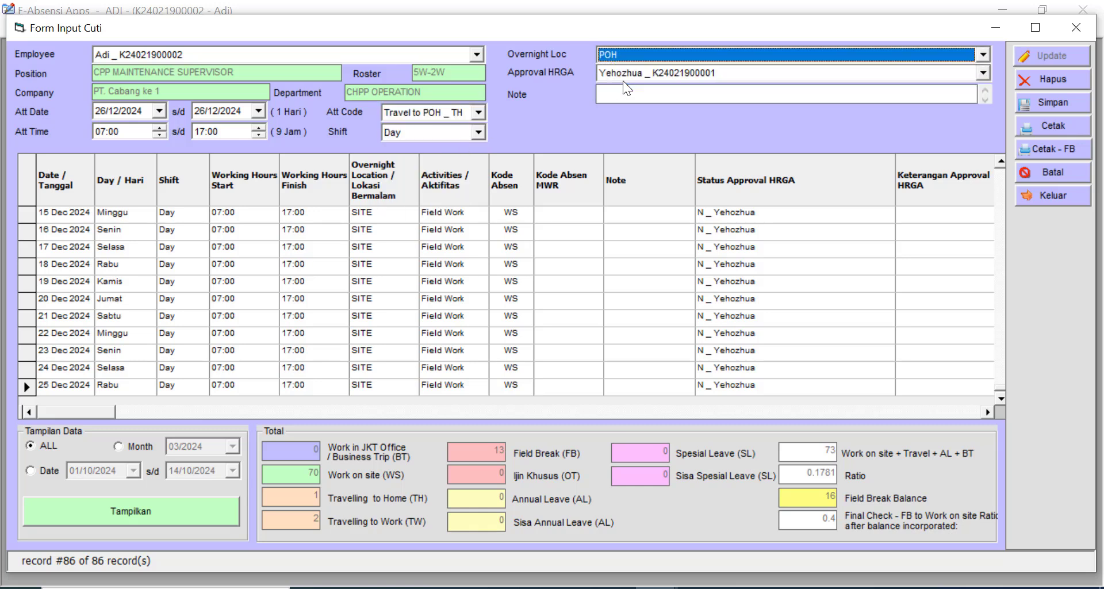
left_click(1056, 102)
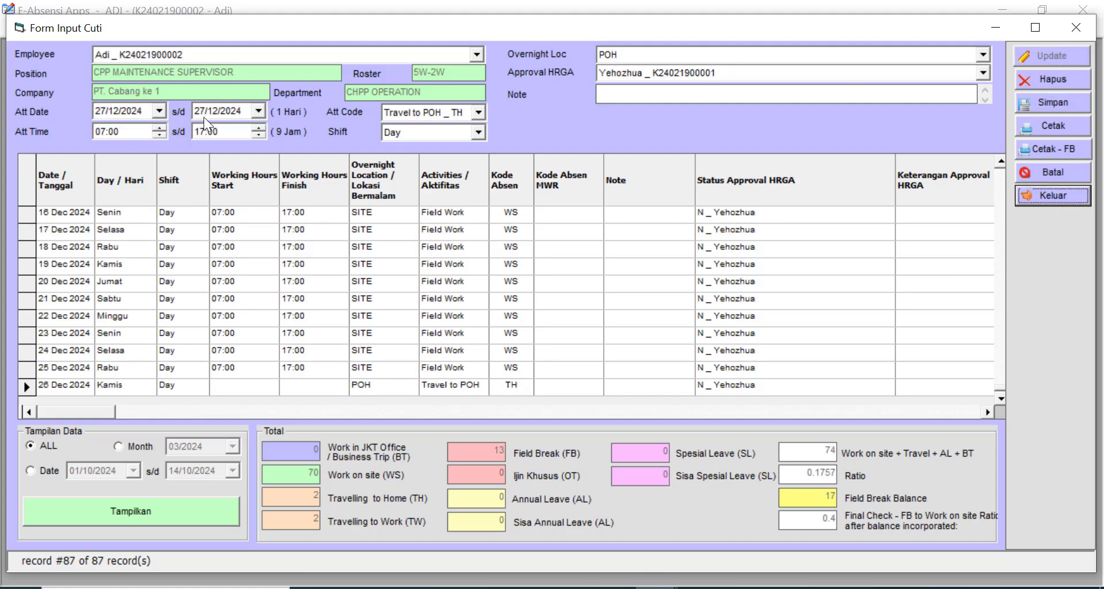
- Save Field Break (FB) days from 27 Dec 2024 to an end date of 10/01/2025
left_click(264, 111)
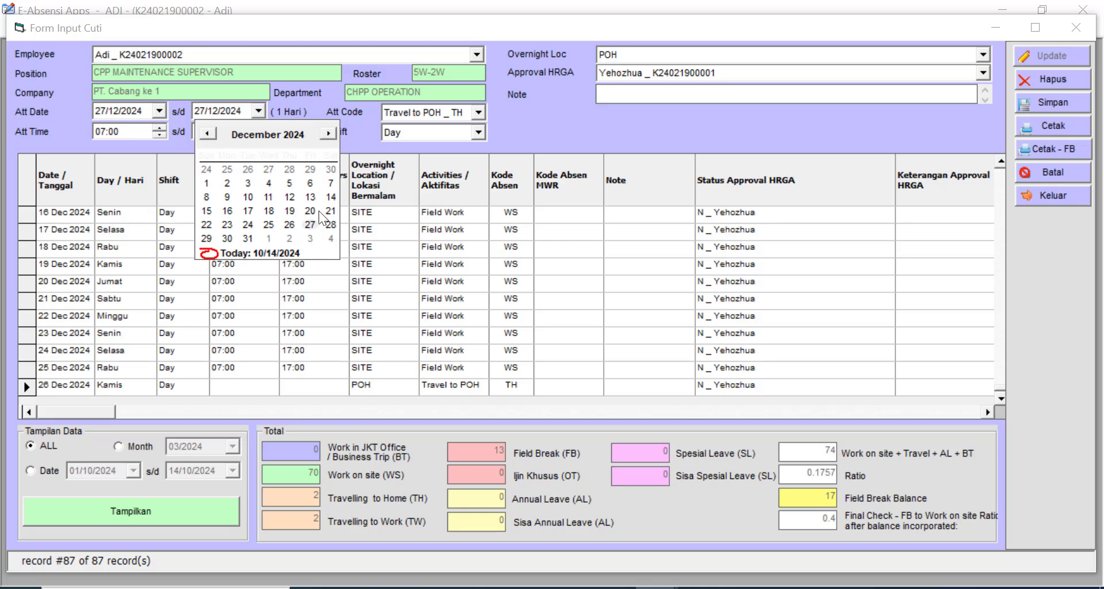
left_click(333, 131)
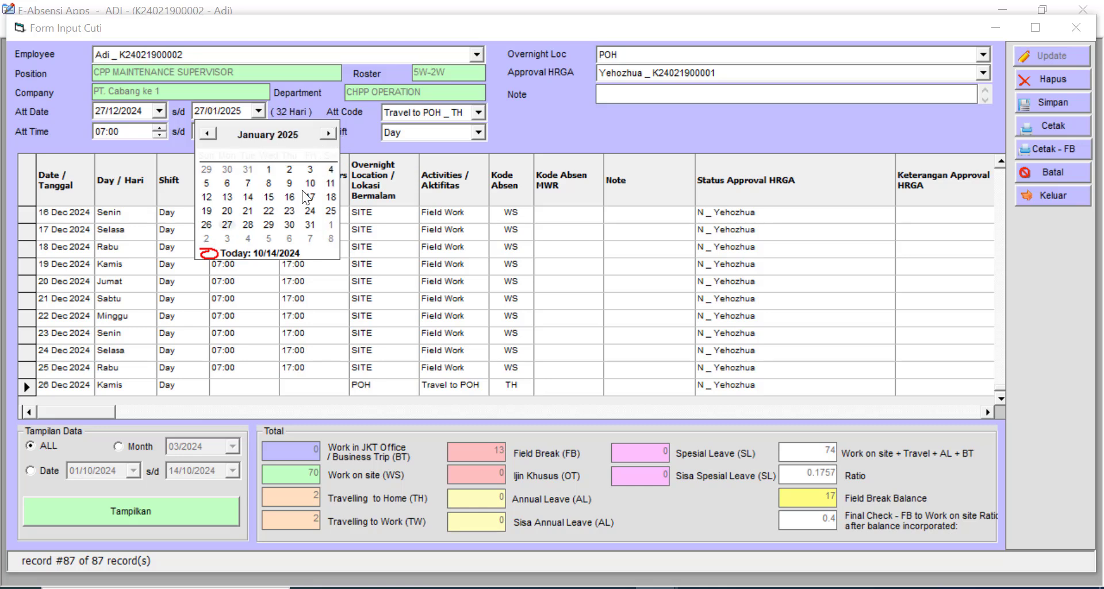
left_click(310, 185)
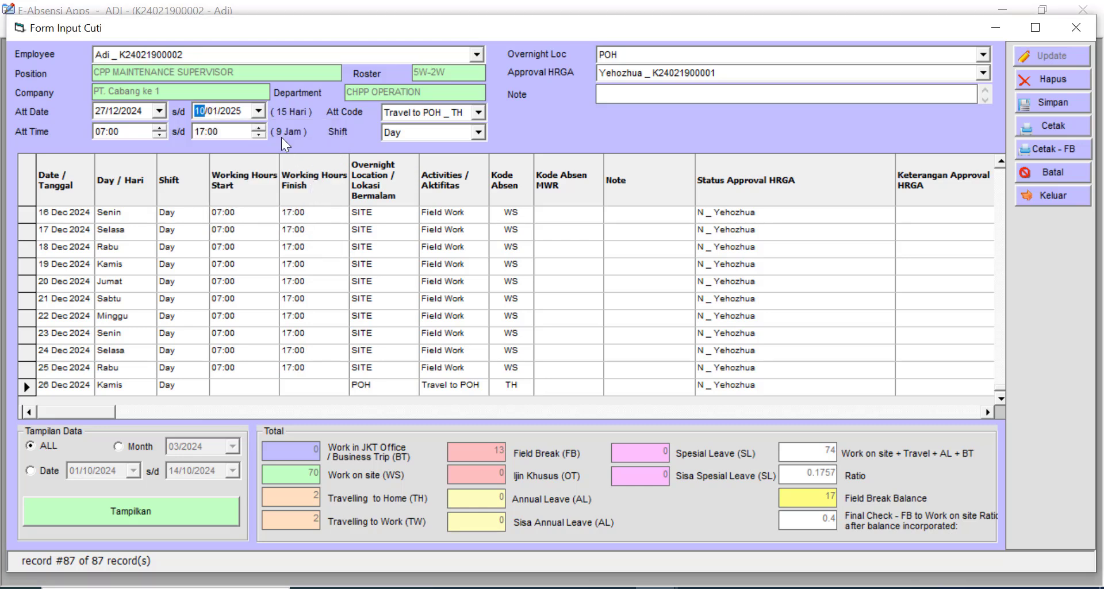
left_click(481, 111)
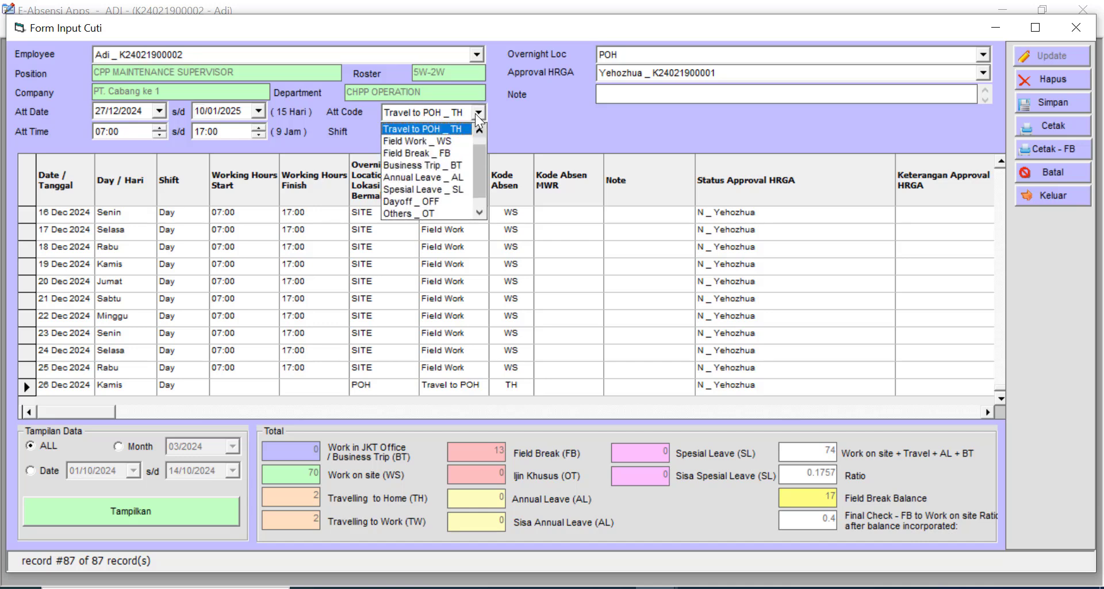
left_click(450, 151)
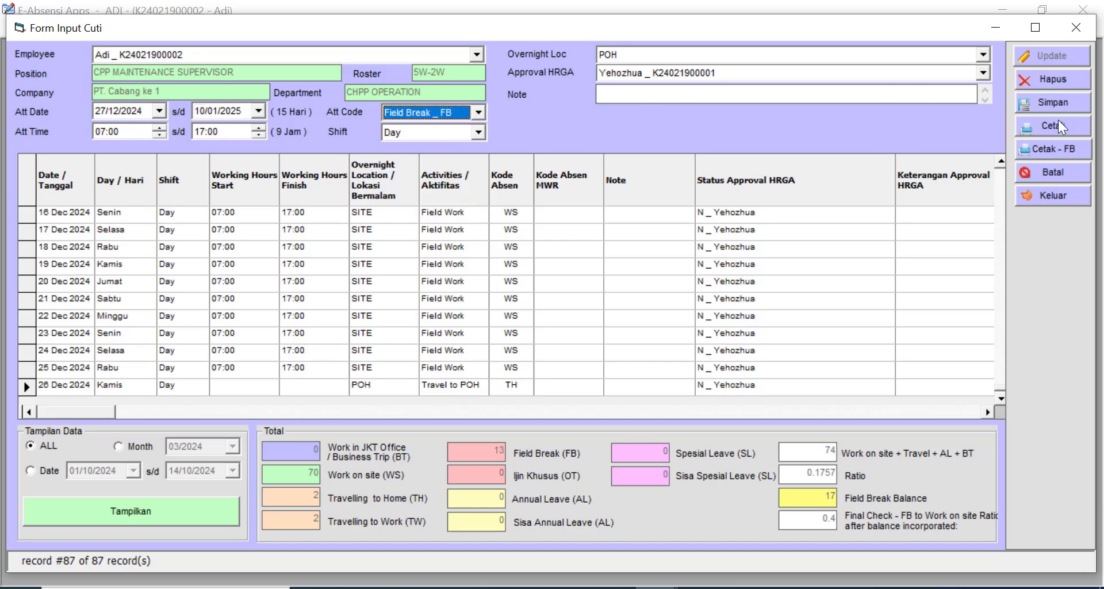
left_click(1063, 101)
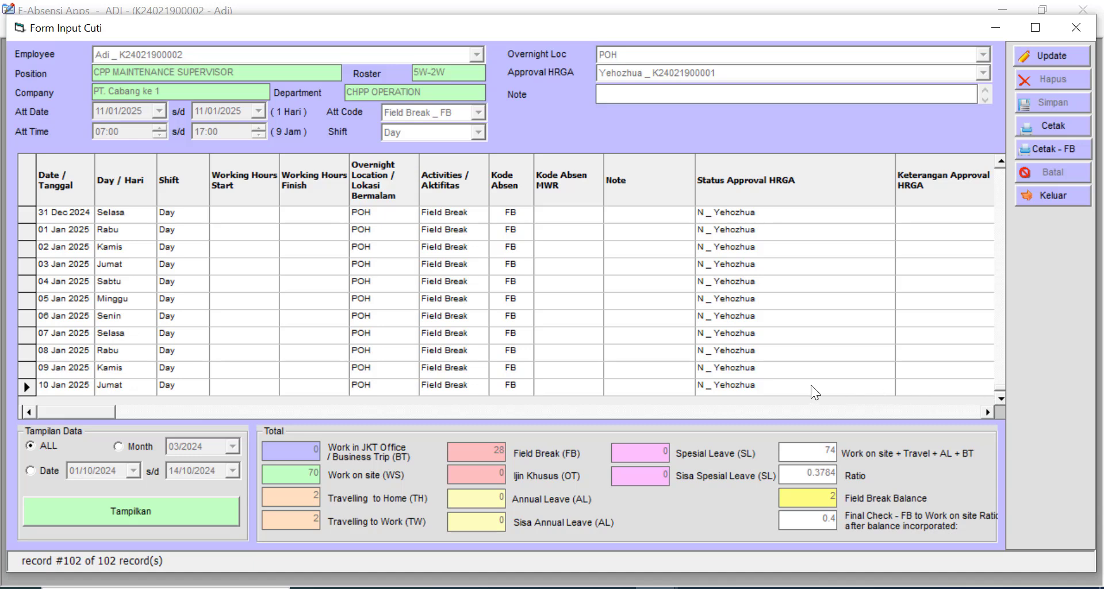
- Add a new 11 Jan 2025 entry coded Travel to Site (TW), overnight at SITE, and save it
left_click(73, 383)
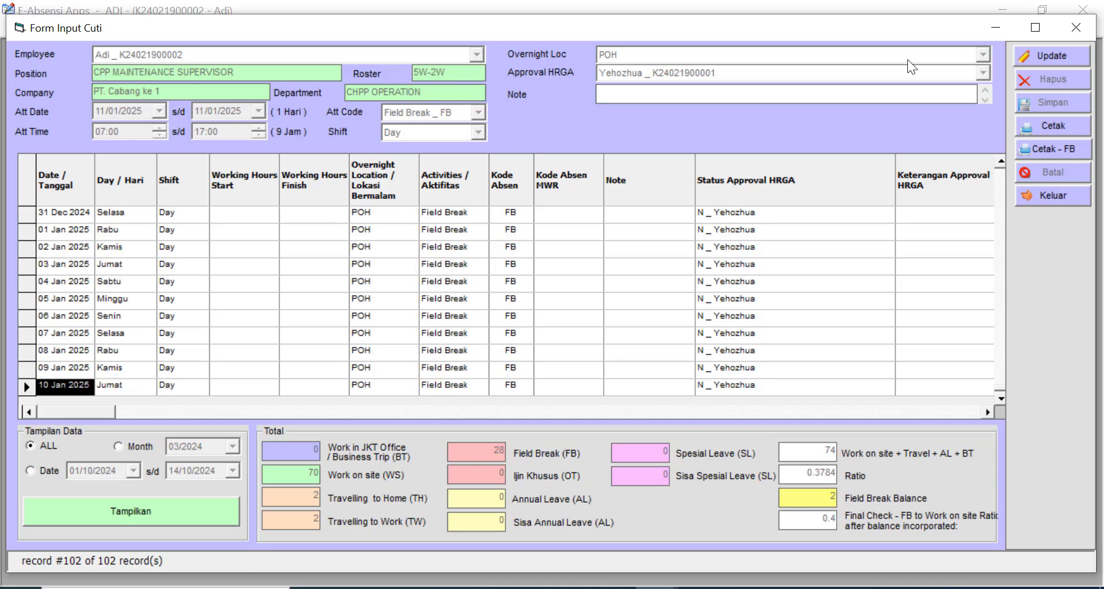
left_click(1054, 61)
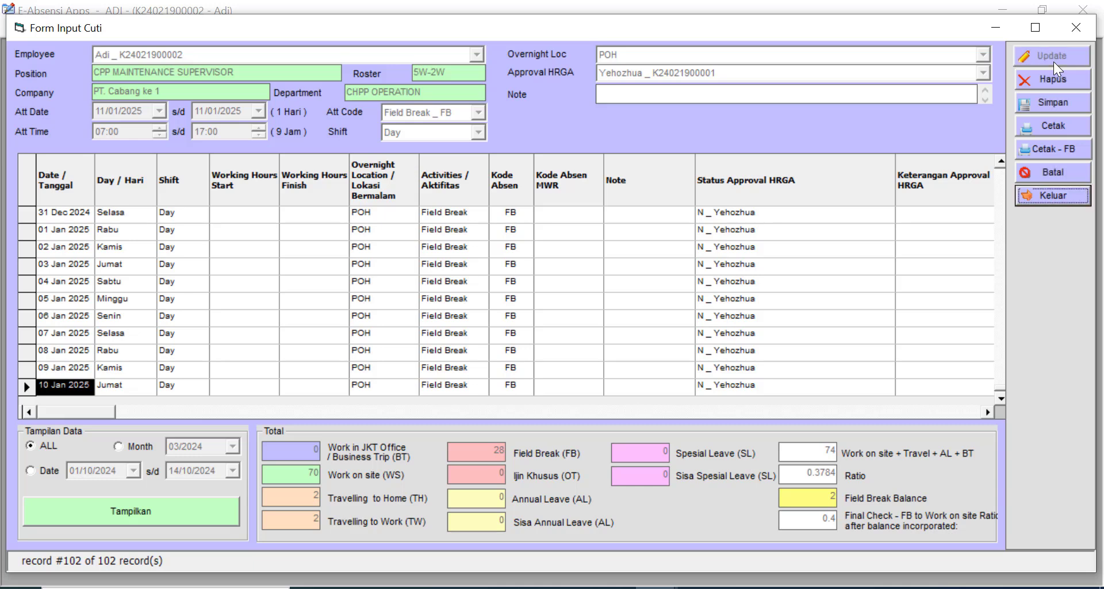
left_click(479, 113)
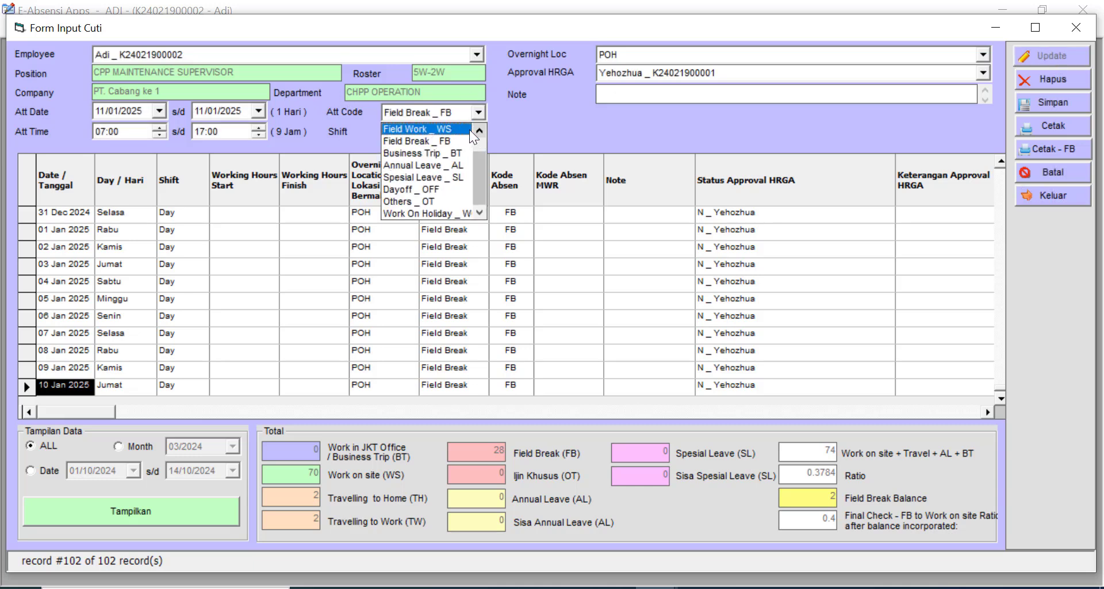
left_click(478, 129)
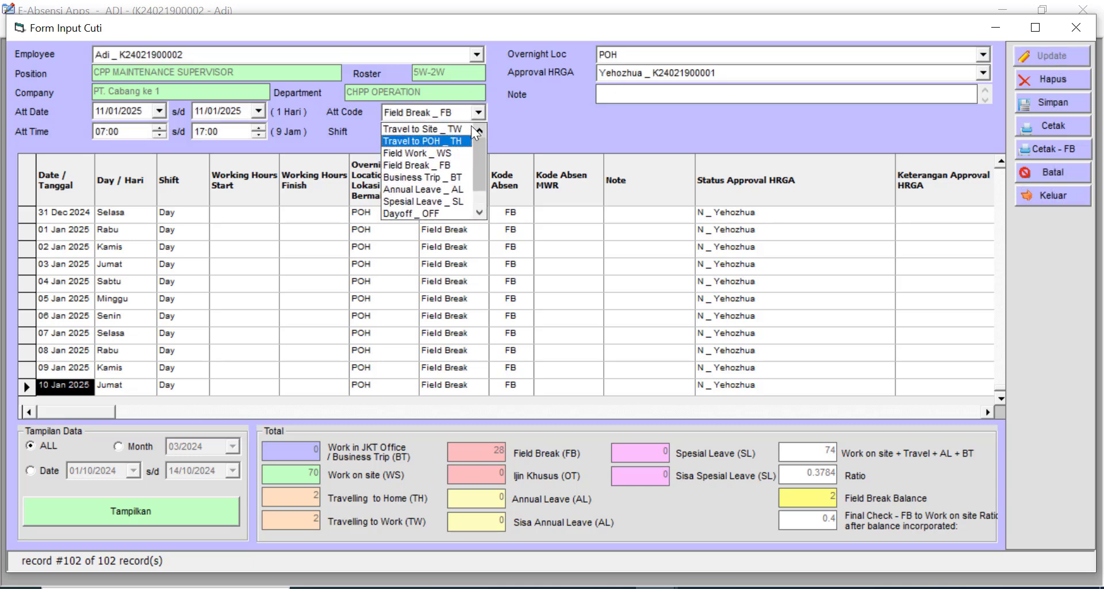
left_click(471, 127)
left_click(614, 53)
left_click(616, 79)
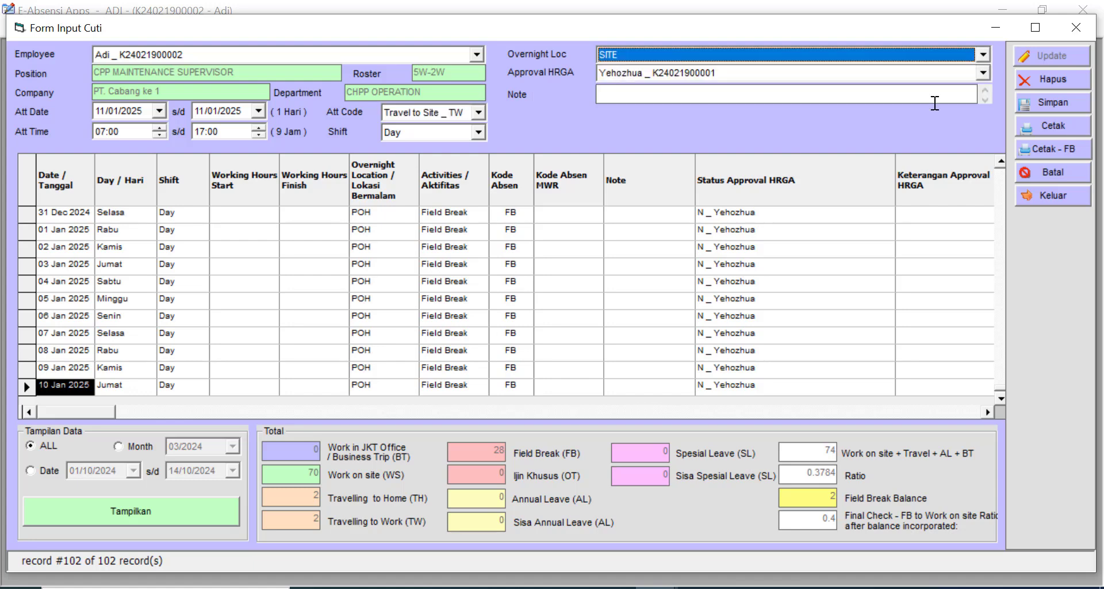
left_click(1051, 103)
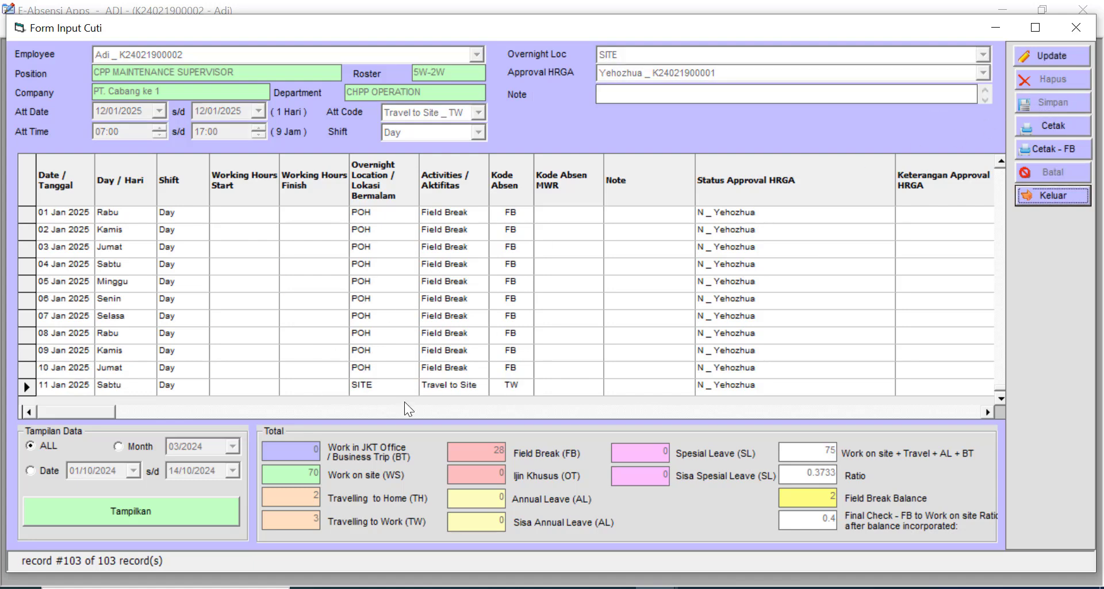
- Review the saved leave rows from the 11 Jan 2025 entry back to mid-December
left_click(484, 387)
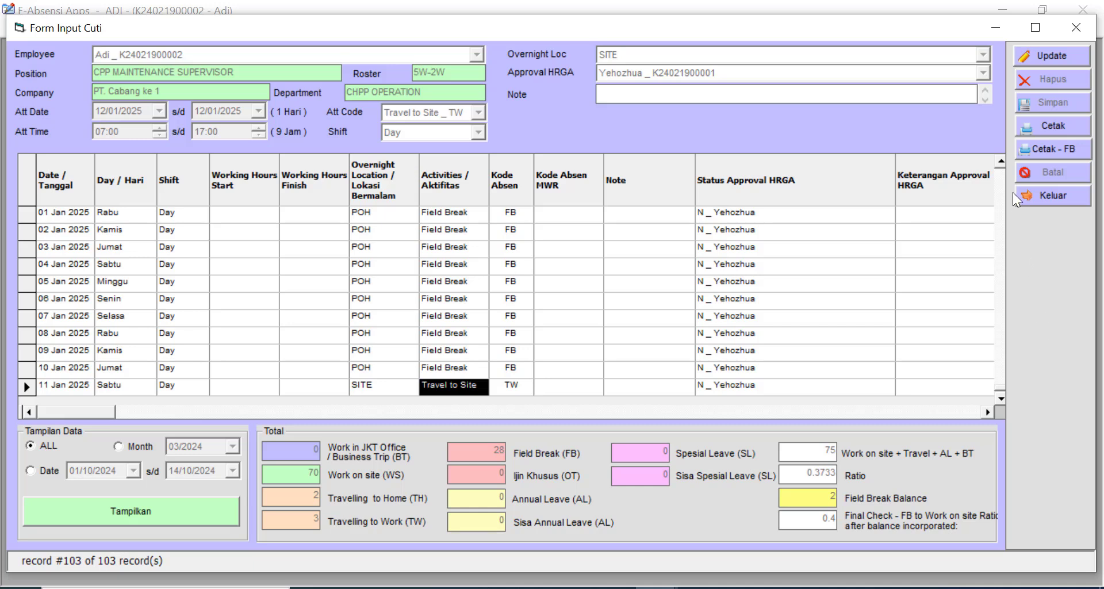
left_click(1001, 162)
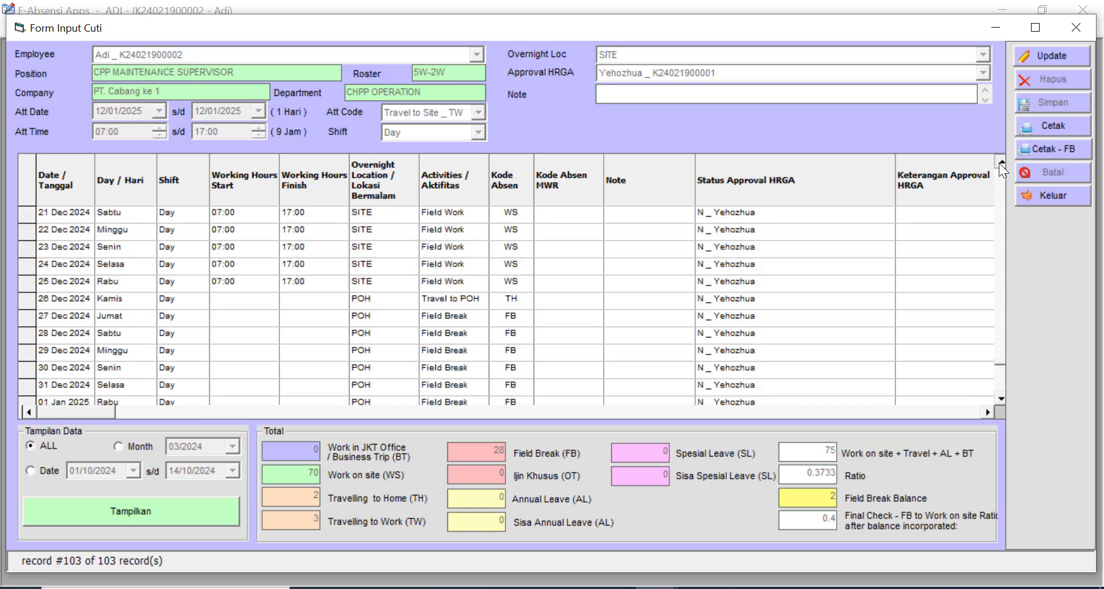
left_click(1001, 162)
left_click(1001, 162)
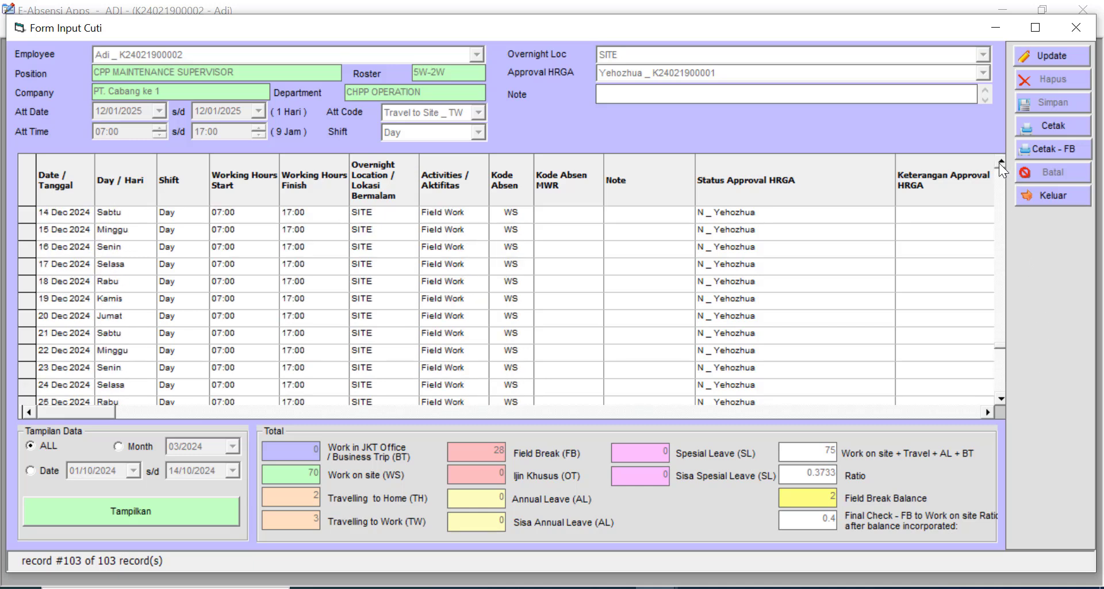
left_click_drag(998, 348, 998, 386)
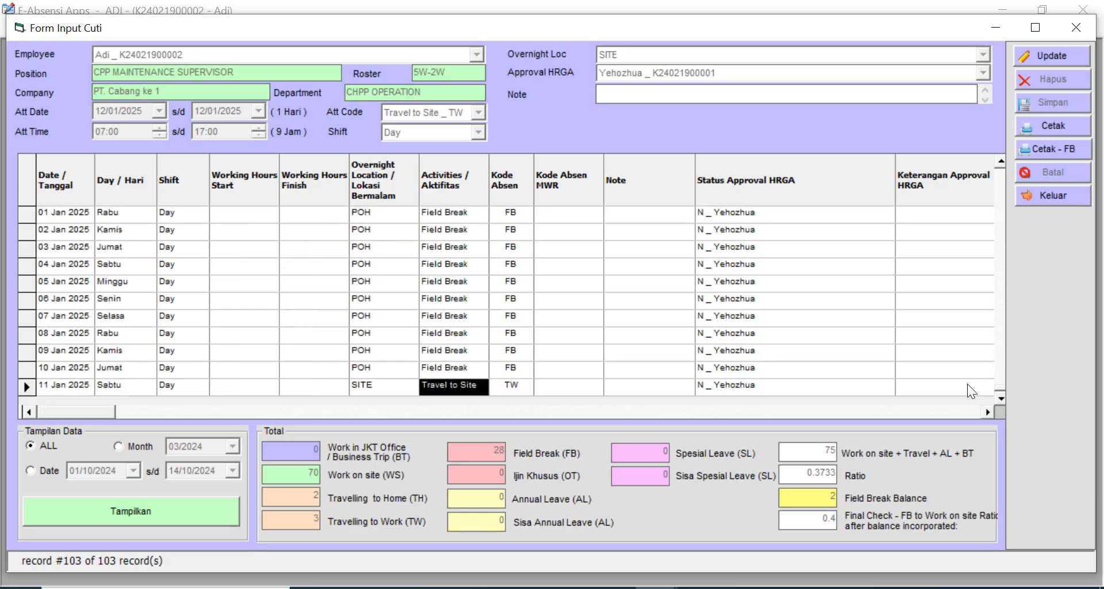
- Export the Field Break balance to Excel with Cetak - FB, confirming the prompts
left_click(1064, 148)
left_click(559, 362)
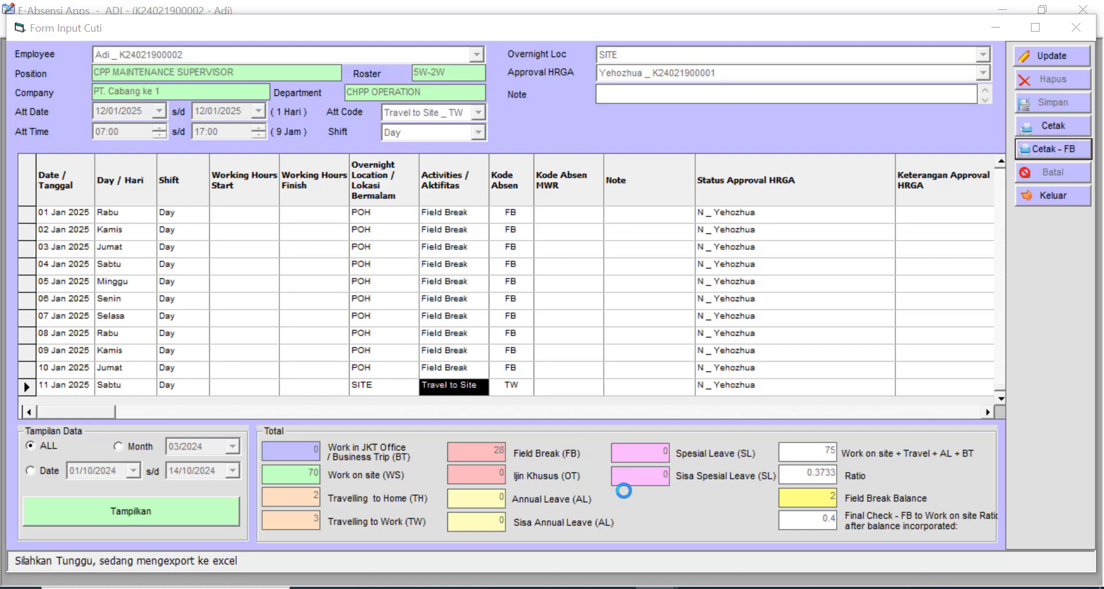
left_click(667, 384)
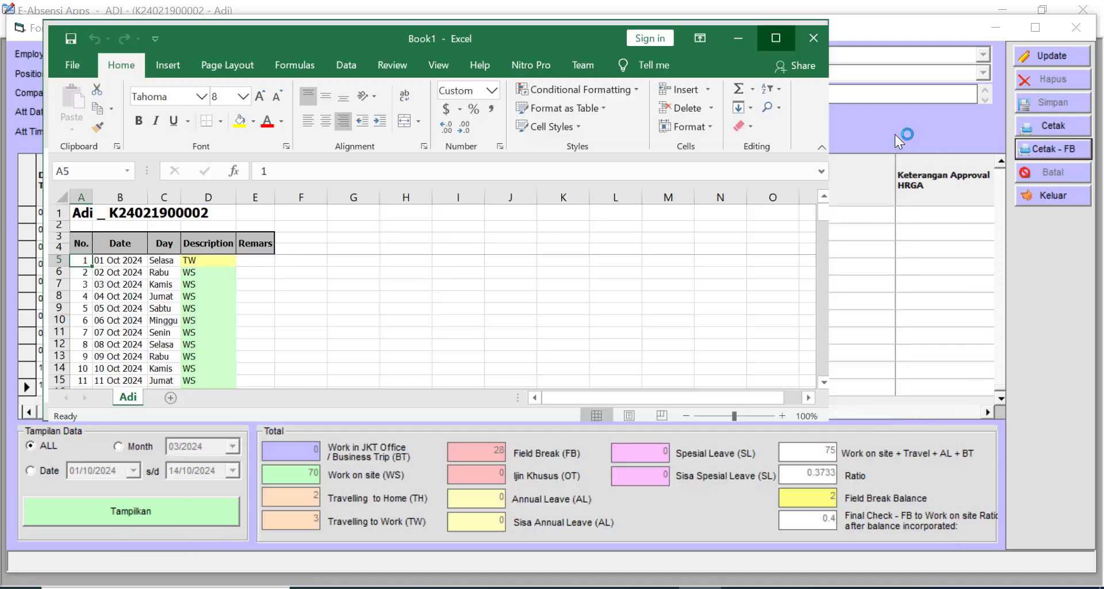
- Maximize the exported Book1 workbook, scroll its 103 days through 11 Jan 2025, and close it
left_click(894, 133)
left_click_drag(1095, 210, 1081, 379)
left_click(1084, 13)
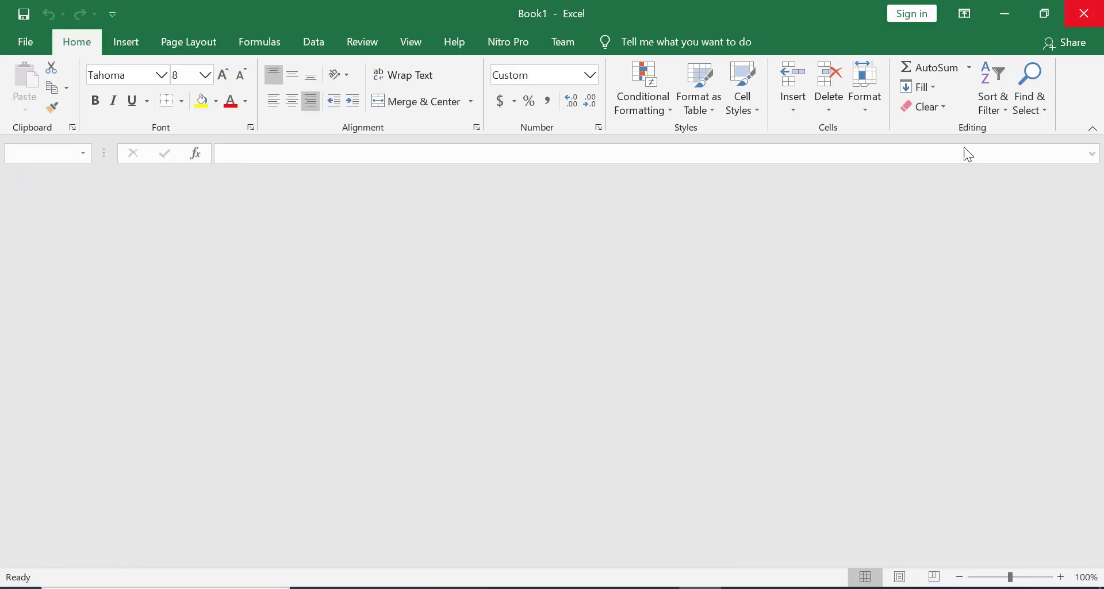
- Export all 103 leave-planning records to Excel with Cetak, confirming both export prompts
left_click(1058, 119)
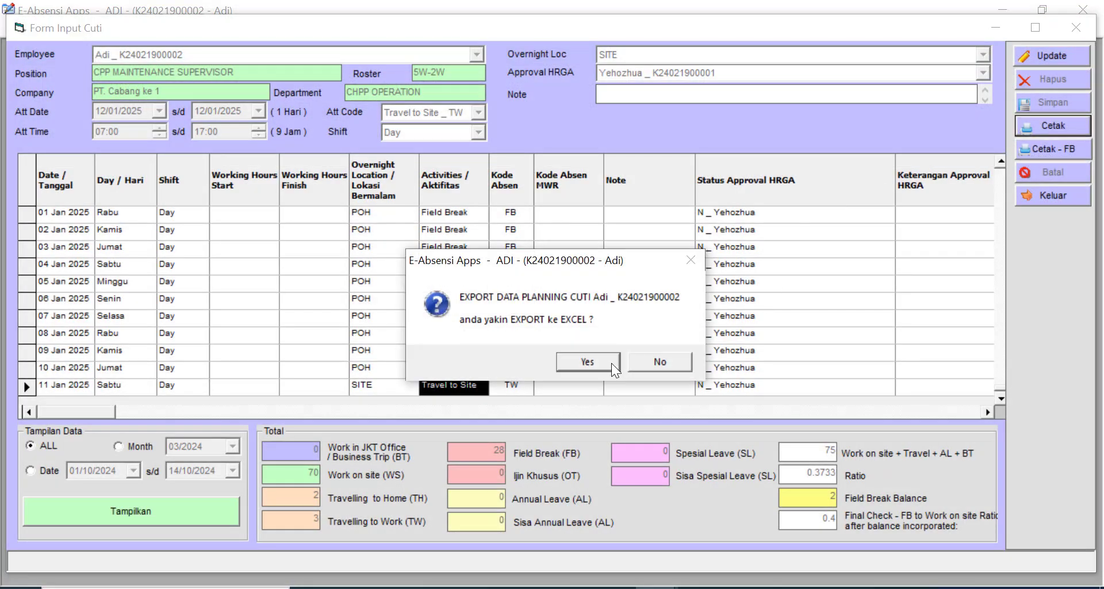
left_click(595, 363)
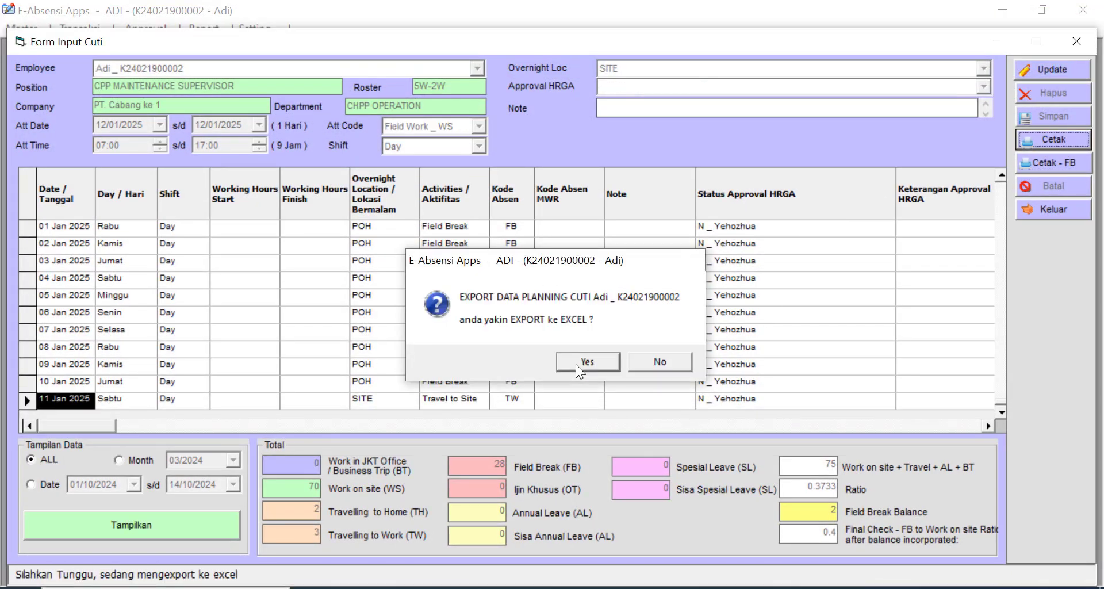
left_click(577, 364)
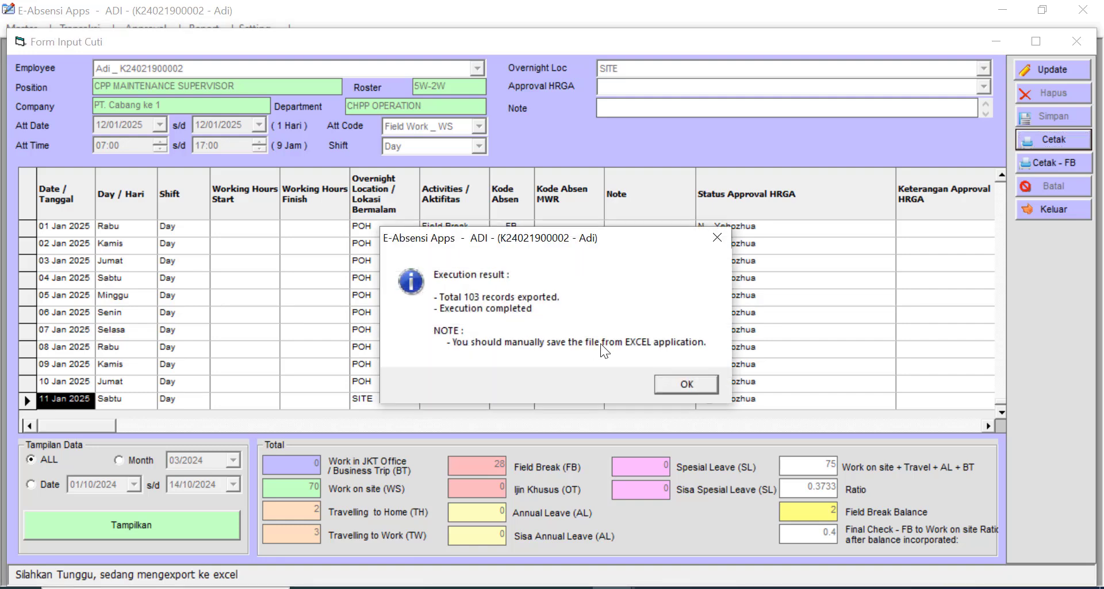
left_click(674, 384)
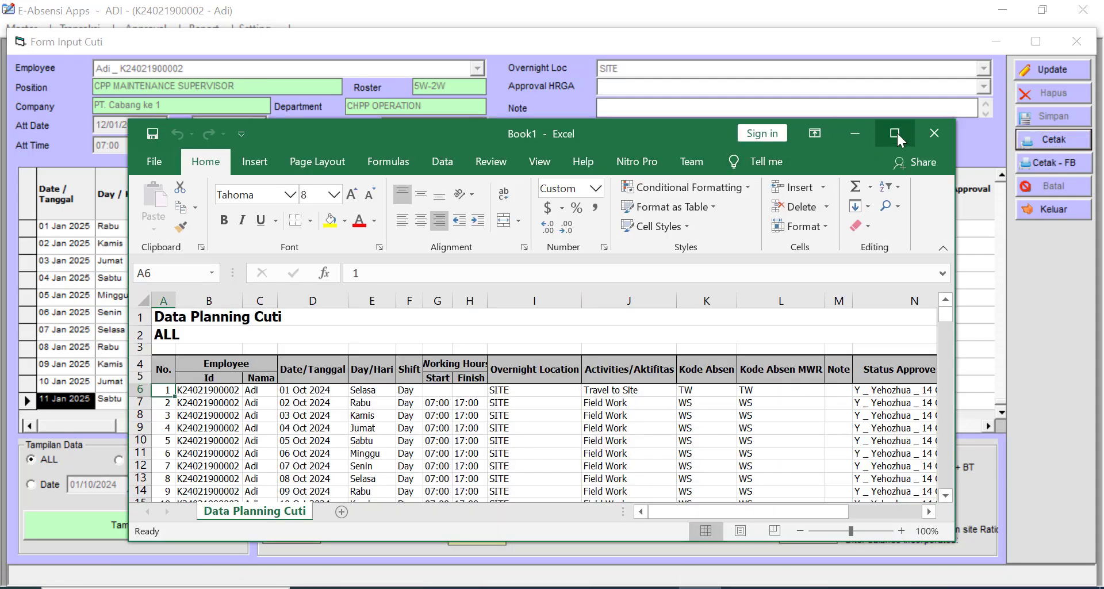
- Maximize the Data Planning Cuti sheet and inspect approval statuses in column N, including pending rows
left_click(895, 131)
left_click_drag(1095, 222, 1089, 352)
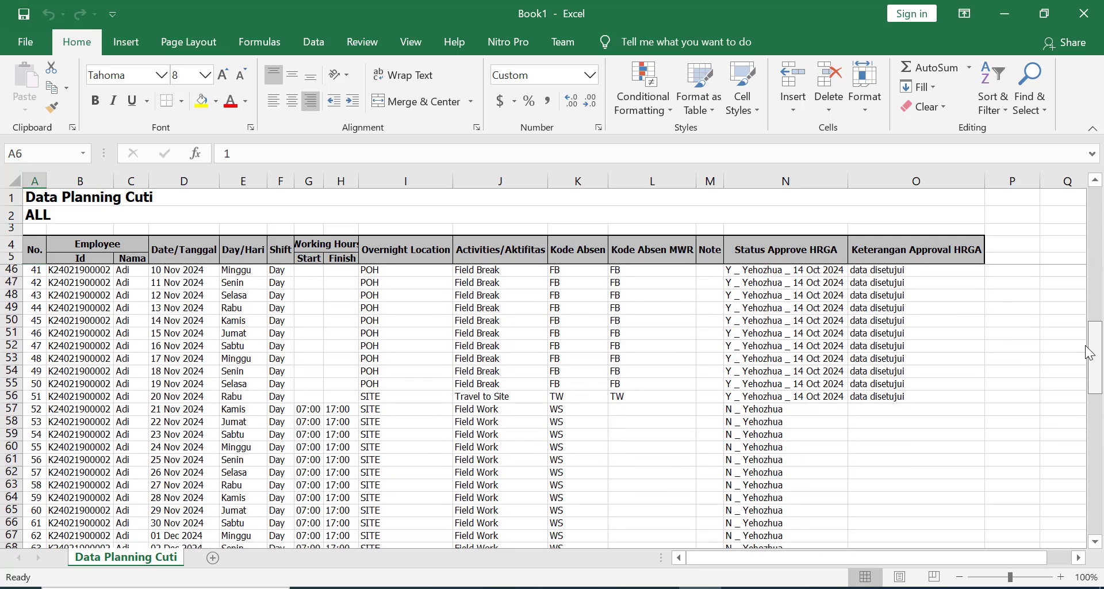
left_click(766, 406)
left_click(766, 398)
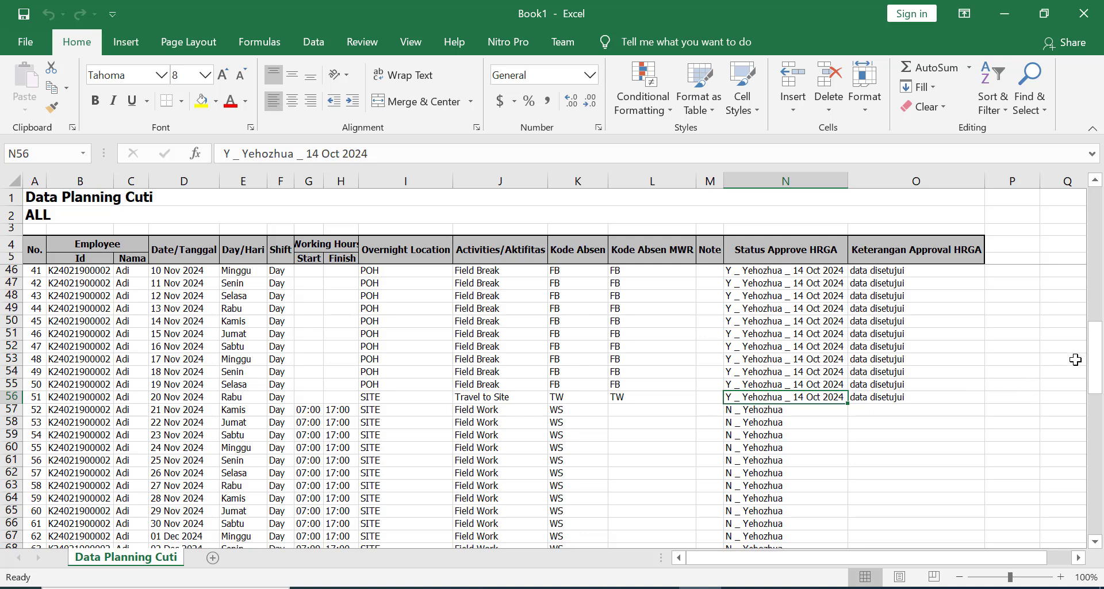
mouse_move(1097, 352)
left_mouse_down()
mouse_move(1101, 165)
mouse_move(1098, 349)
left_mouse_up()
left_click_drag(770, 424, 761, 547)
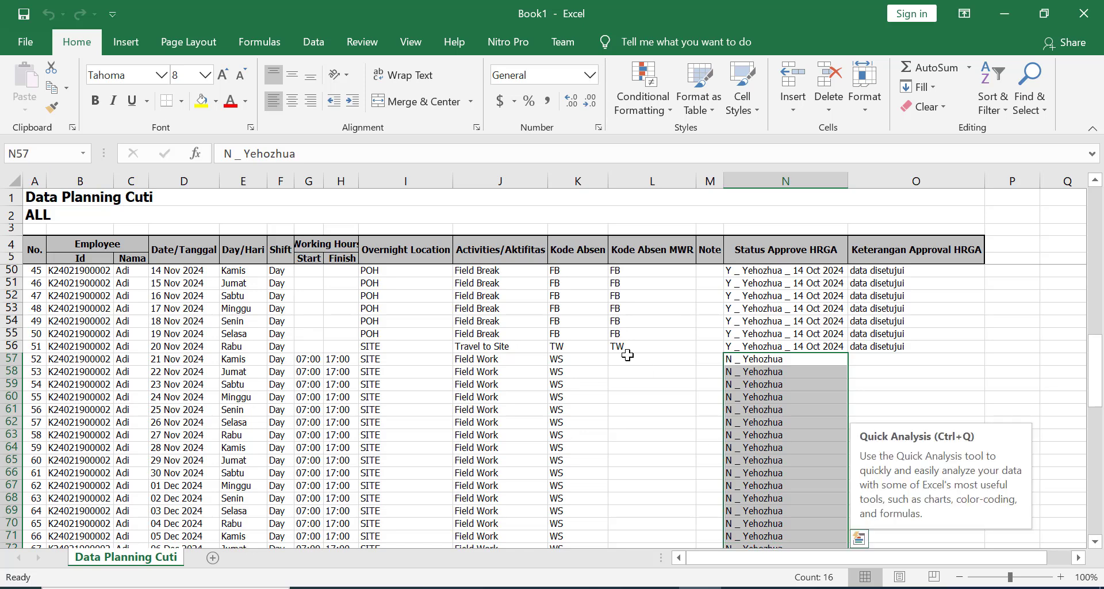
- Inspect the Kode Absen and Kode Absen MWR codes in columns K and L, such as FB in K53 and TW in L56
left_click(627, 348)
scroll(636, 302, "up", 3)
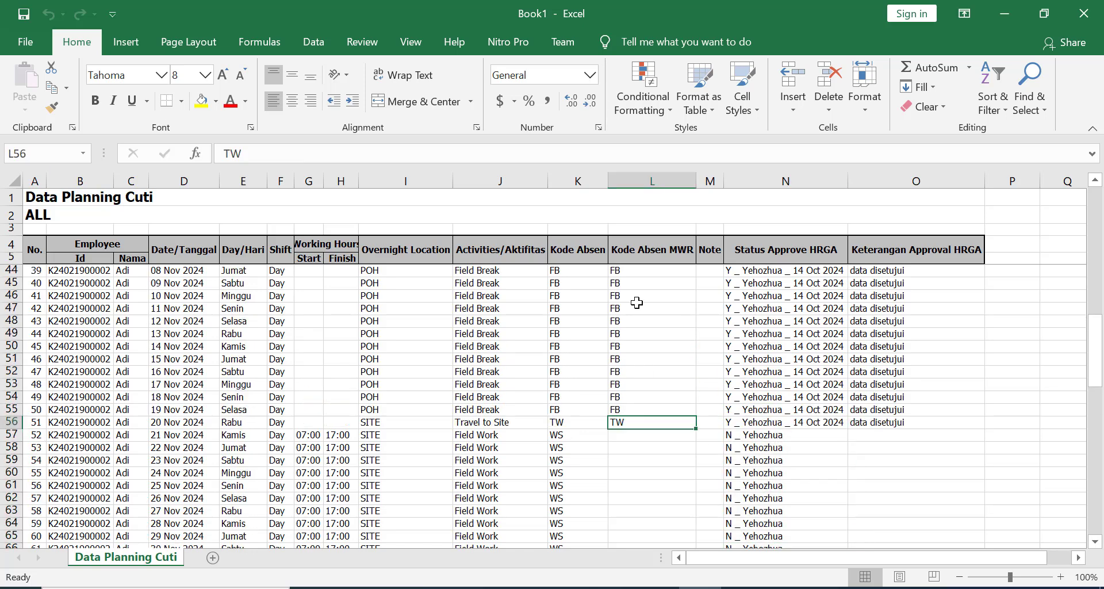
left_click(582, 181)
left_click(652, 180)
scroll(636, 341, "down", 2)
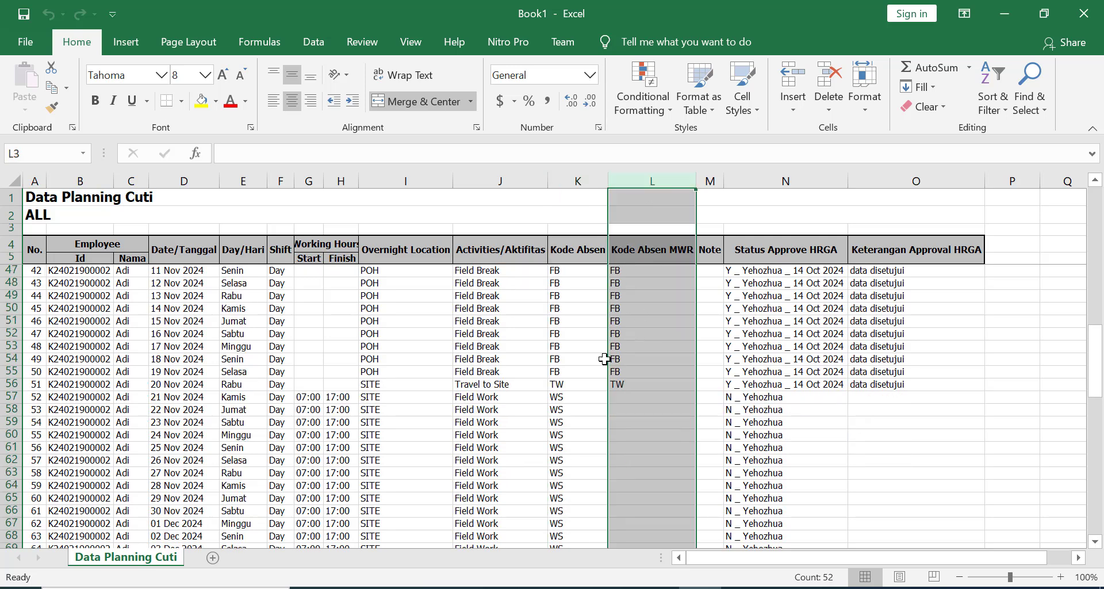
left_click(600, 346)
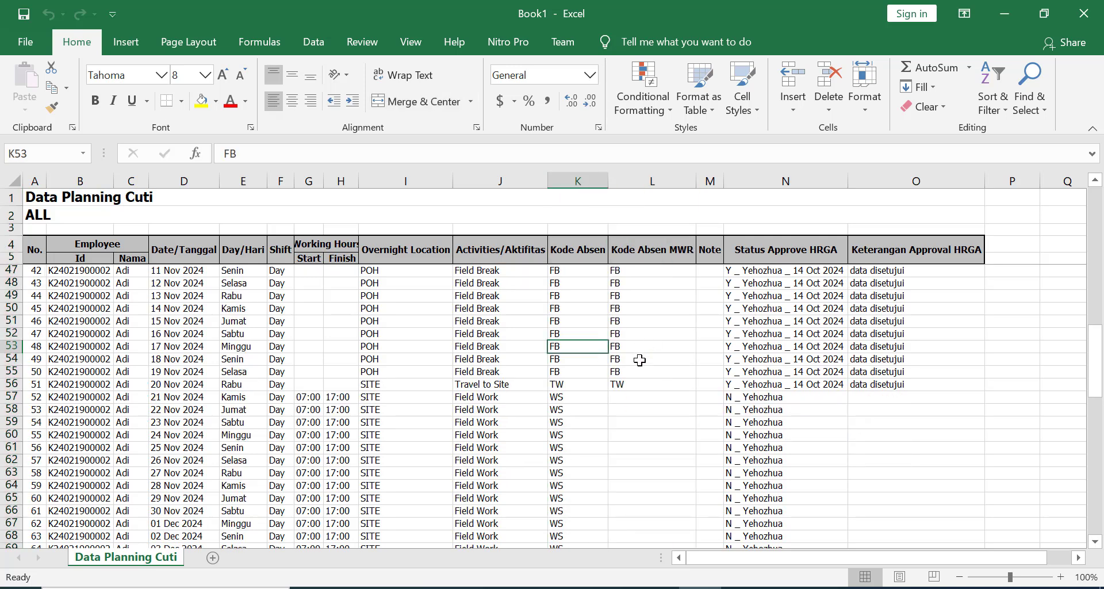
left_click(640, 360)
left_click(581, 351)
left_click(629, 352)
scroll(636, 363, "down", 1)
left_click(636, 348)
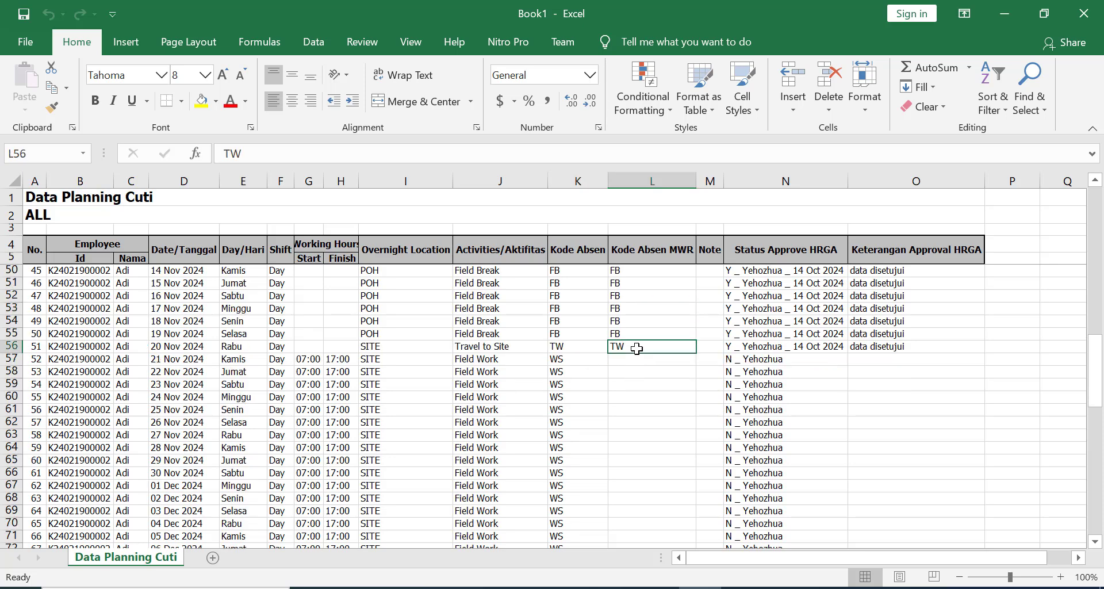
- Check the pending status of the last record in N103, then close the workbook
scroll(633, 368, "down", 1)
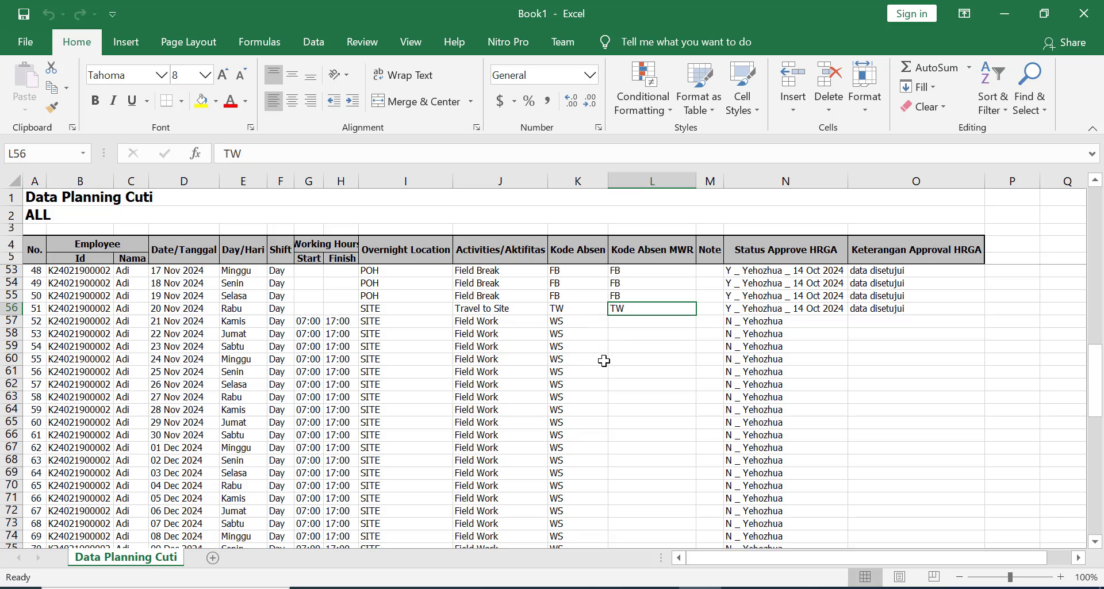
scroll(603, 360, "down", 10)
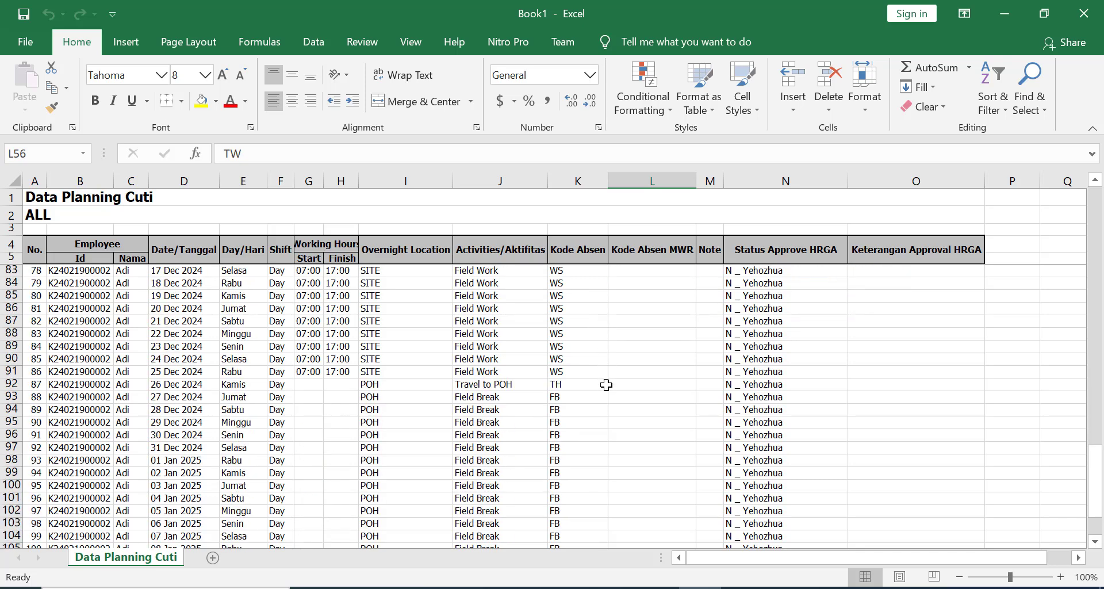
scroll(606, 385, "down", 4)
left_click(814, 371)
scroll(727, 373, "up", 1)
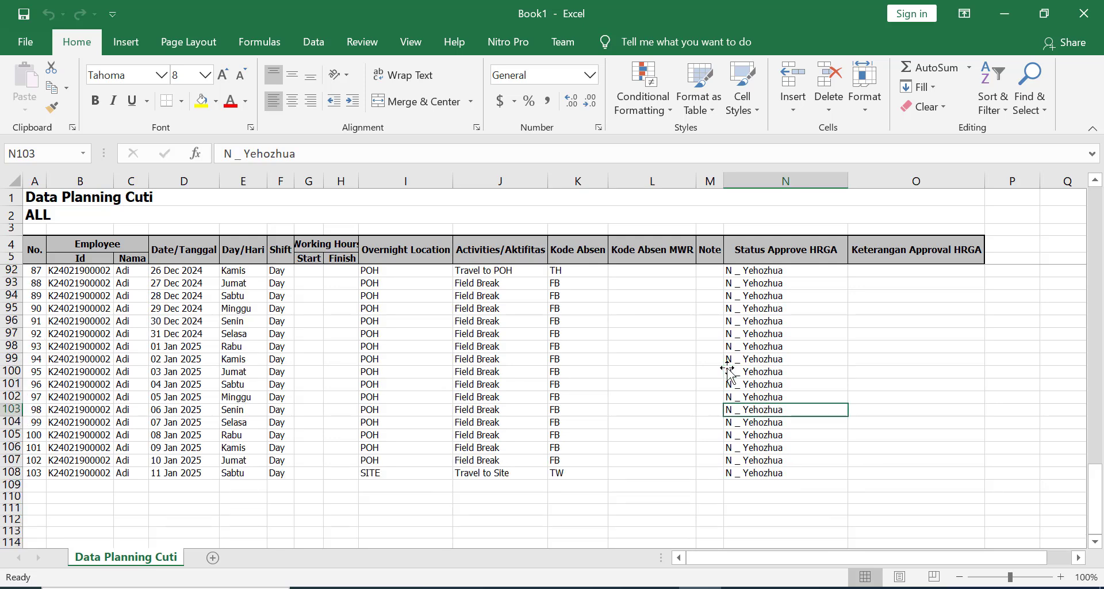
scroll(727, 371, "up", 13)
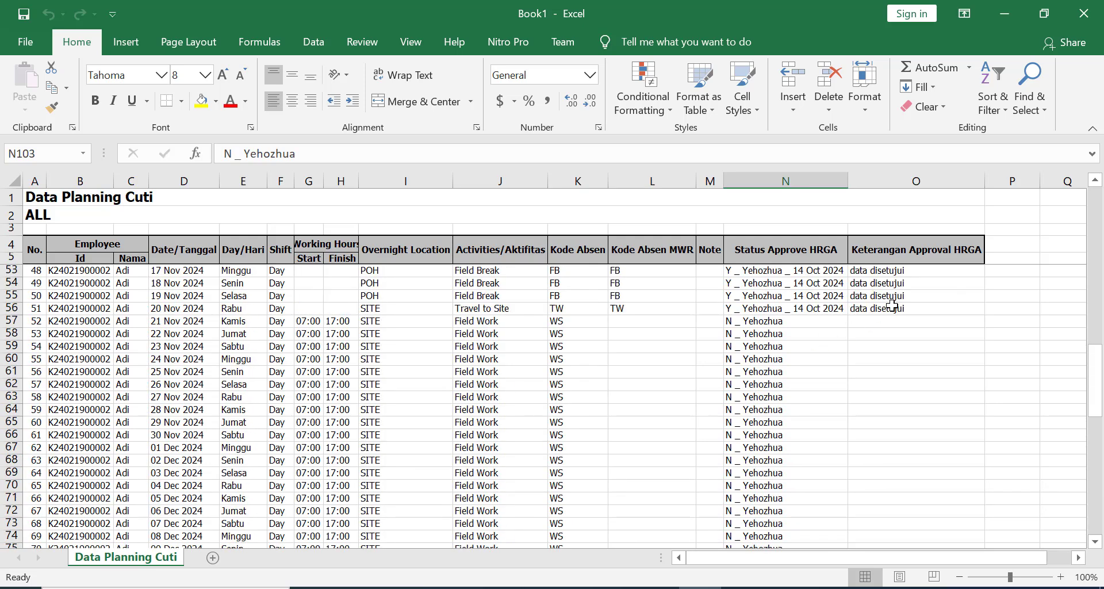
left_click(1084, 13)
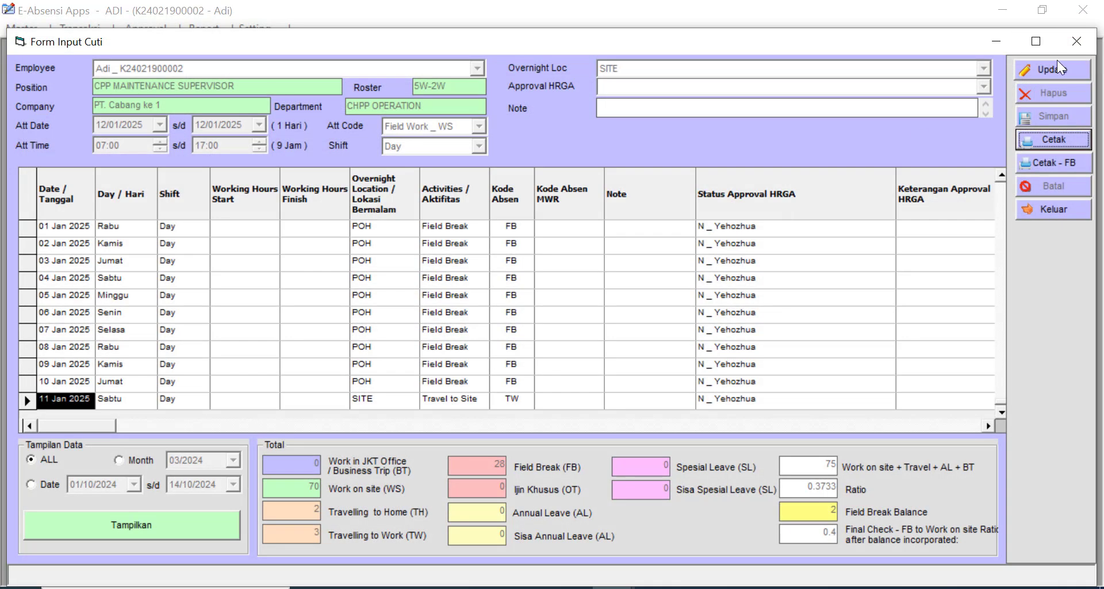
- Close the leave input form and the application, cancelling the login prompt
left_click(1076, 41)
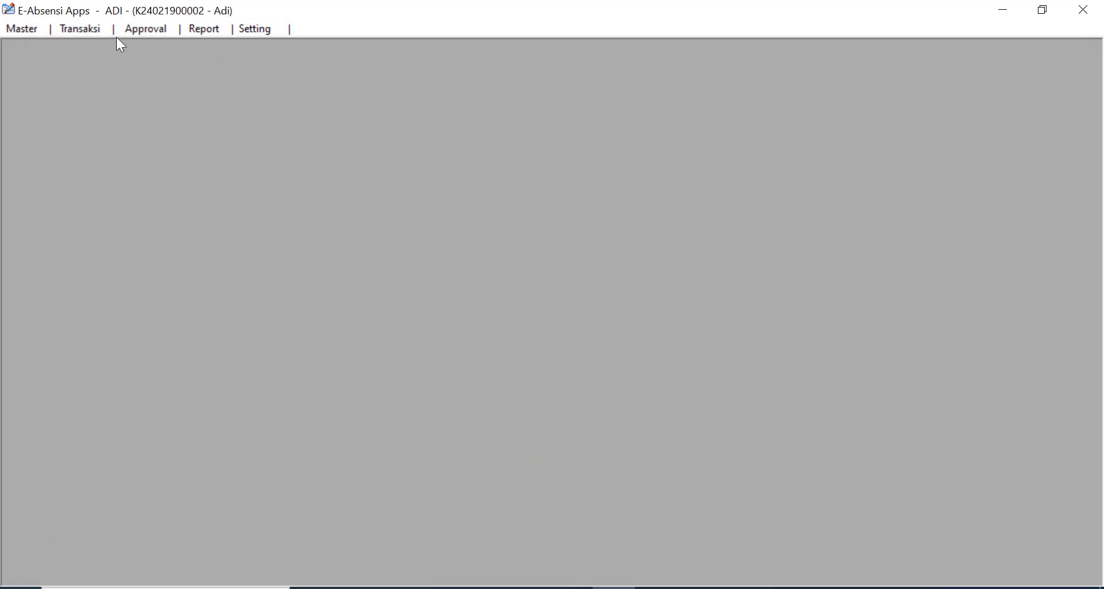
left_click(139, 25)
left_click(1095, 50)
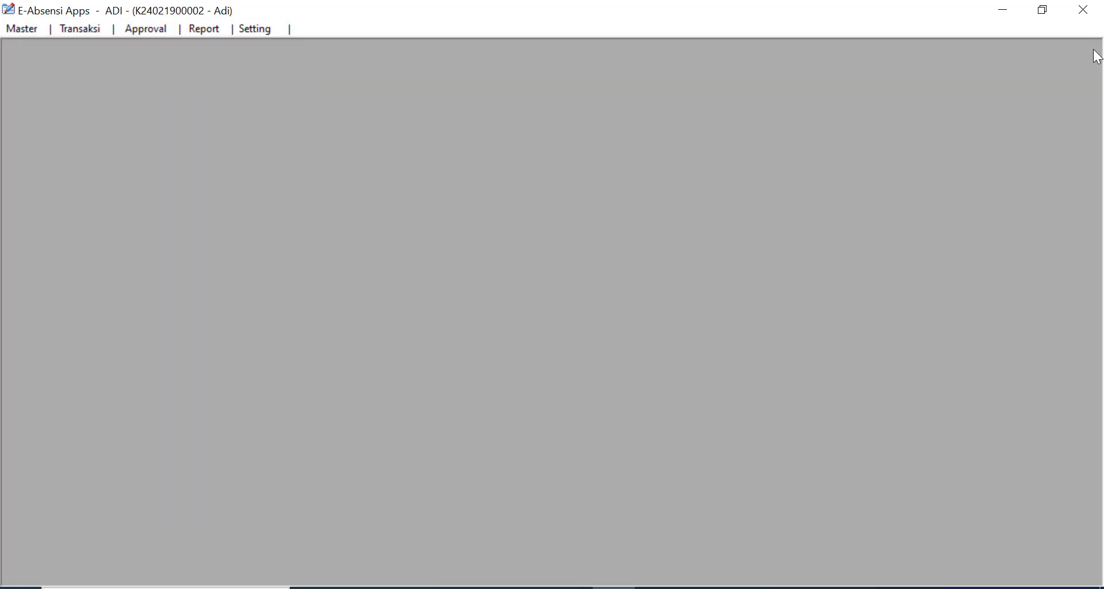
left_click(1090, 14)
left_click(662, 341)
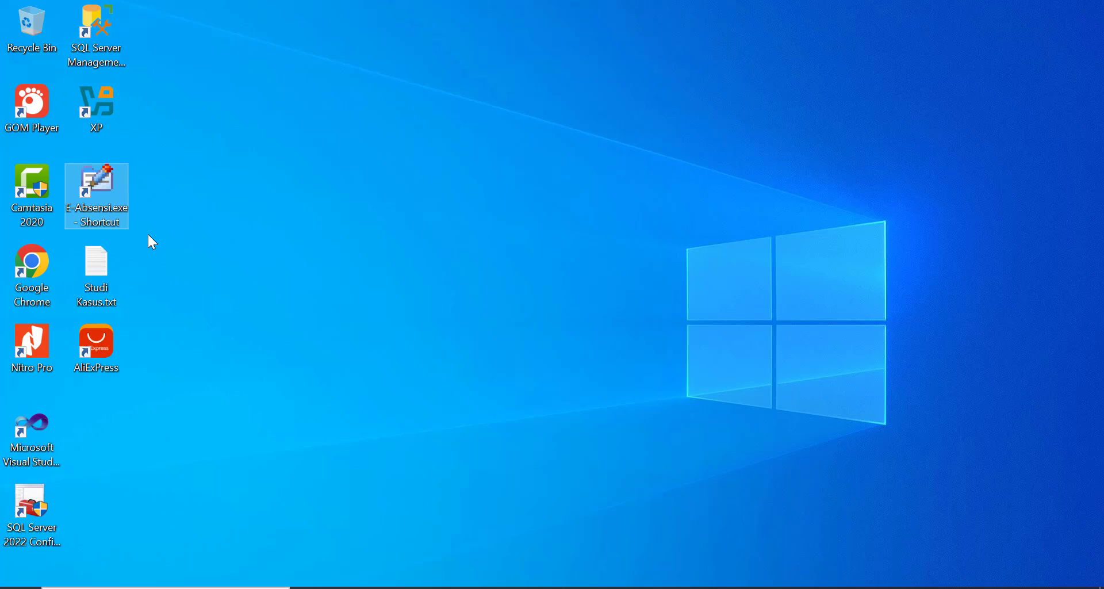
- Relaunch E-Absensi, sign in with the supervisor's account, and open the Approval menu
double_click(110, 196)
type("yeho")
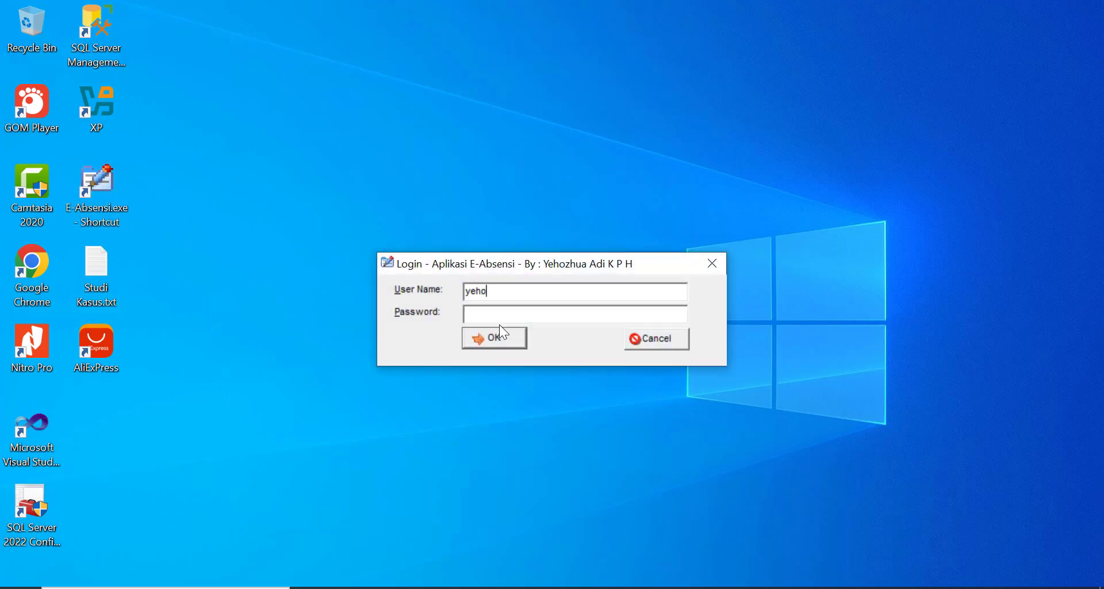
type("zhua")
left_click(504, 318)
key("Return")
left_click(134, 28)
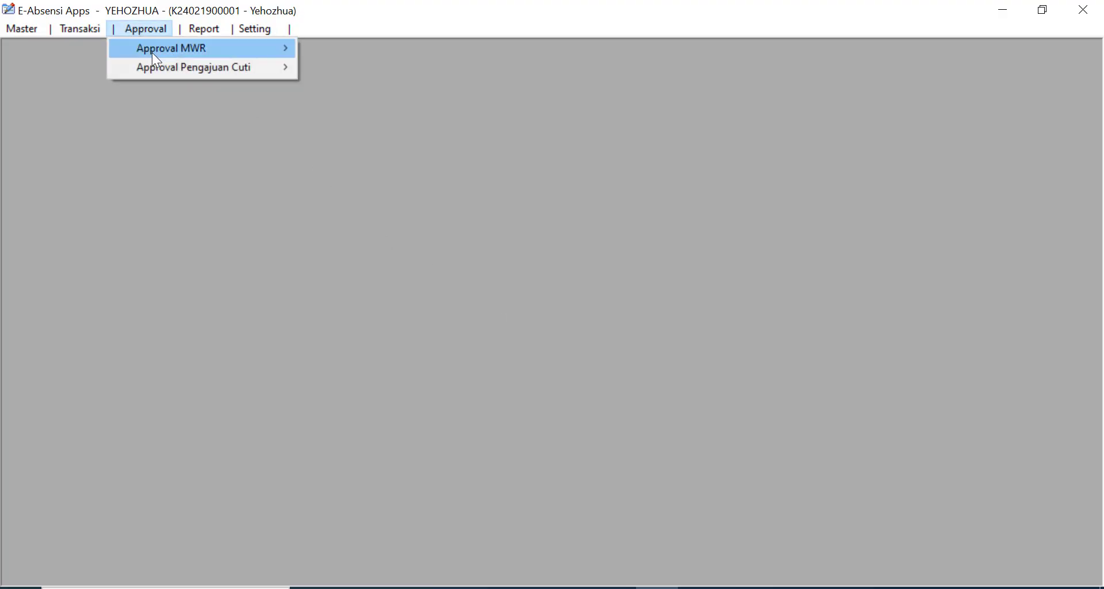
mouse_move(171, 64)
left_click(341, 70)
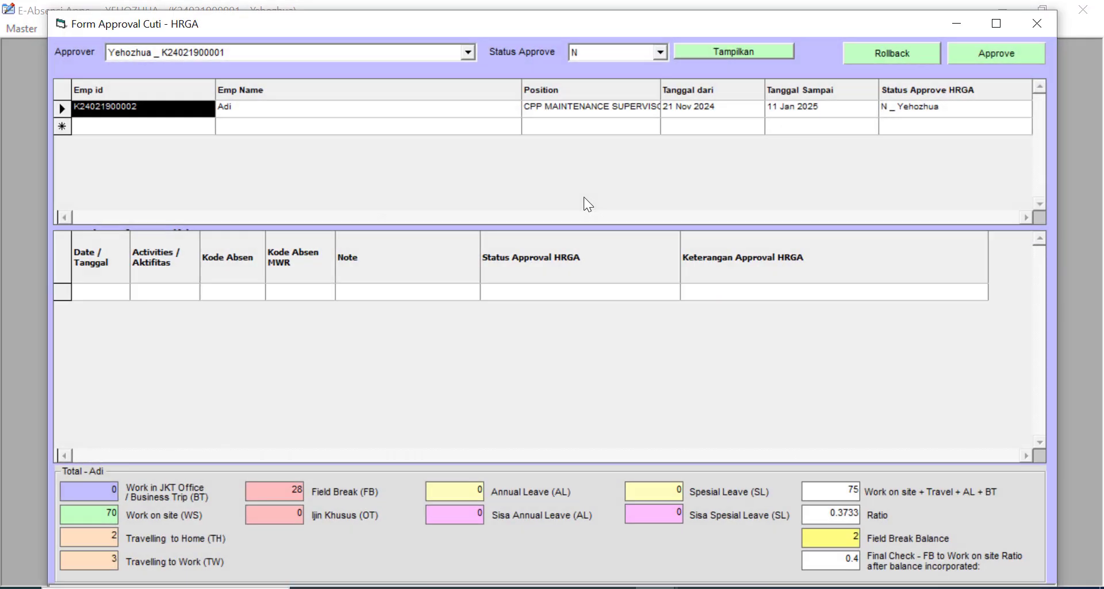
left_click(246, 111)
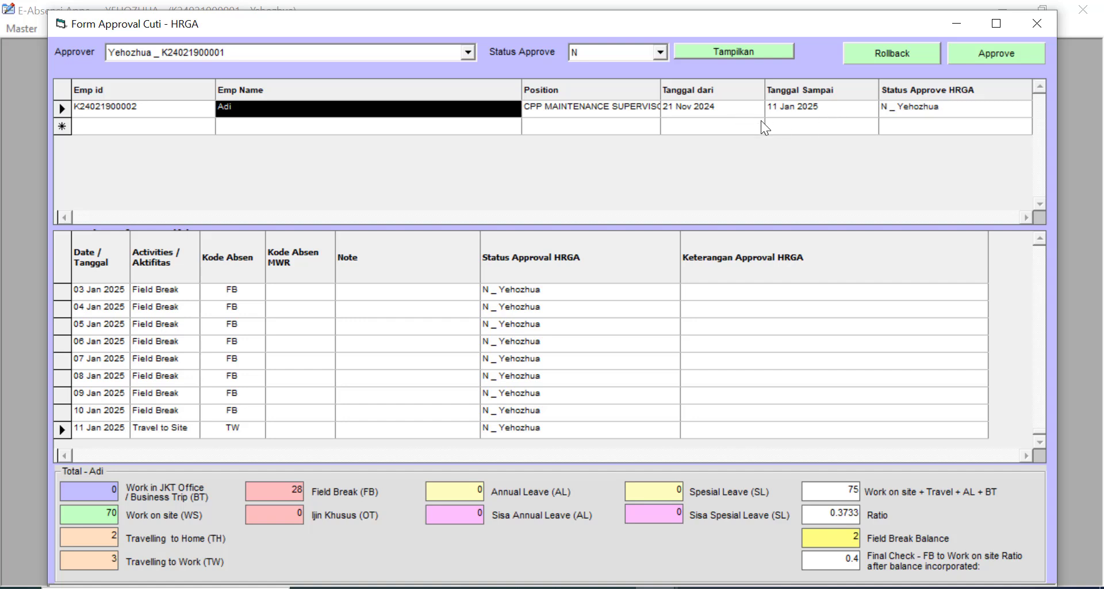
left_click(722, 110)
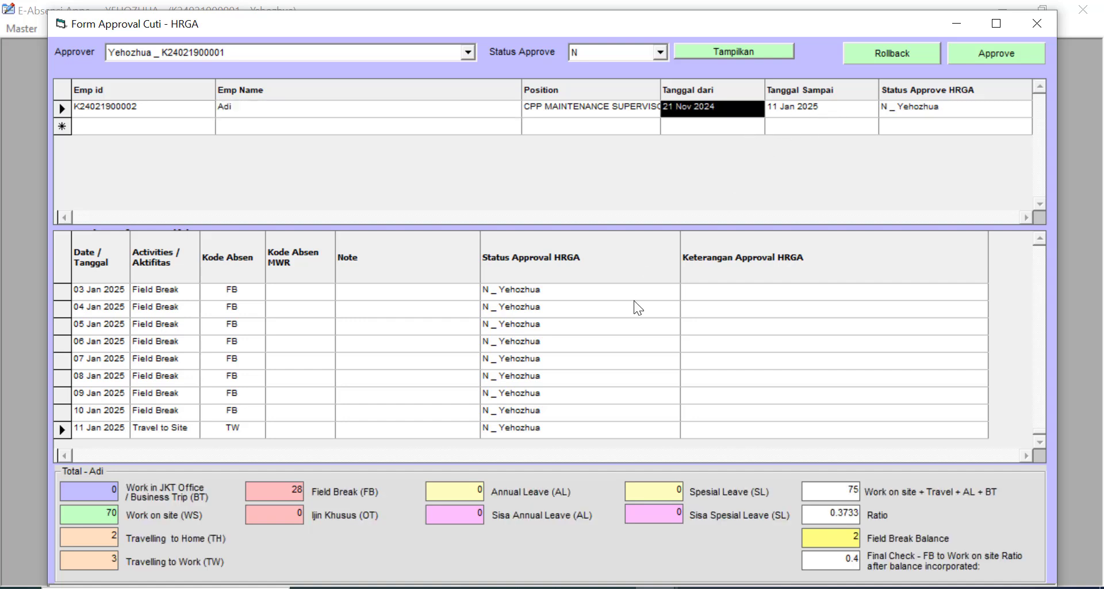
left_click(577, 333)
key("Up")
key("Up")
key("Up")
key("Up")
key("Up")
key("Up")
key("Up")
key("Up")
key("Up")
key("Up")
key("Up")
key("Up")
key("Up")
key("Up")
key("Up")
key("Up")
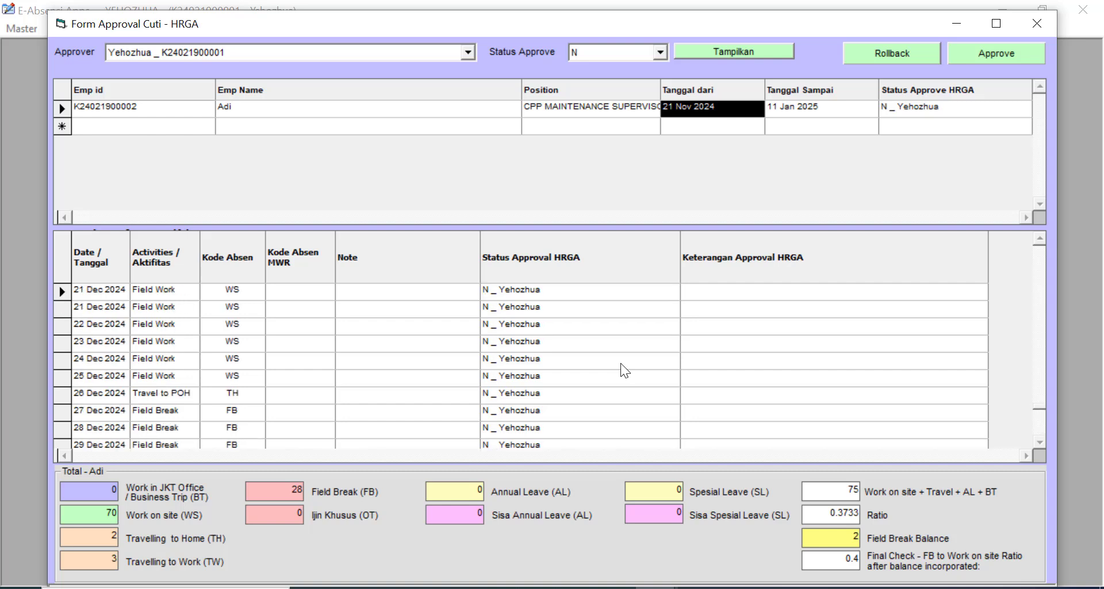
key("Up")
key("Up")
key("Up")
key("Up")
key("Up")
key("Up")
key("Up")
key("Up")
key("Up")
key("Up")
key("Up")
key("Up")
key("Up")
key("Up")
key("Up")
key("Up")
key("Up")
key("Up")
key("Up")
key("Up")
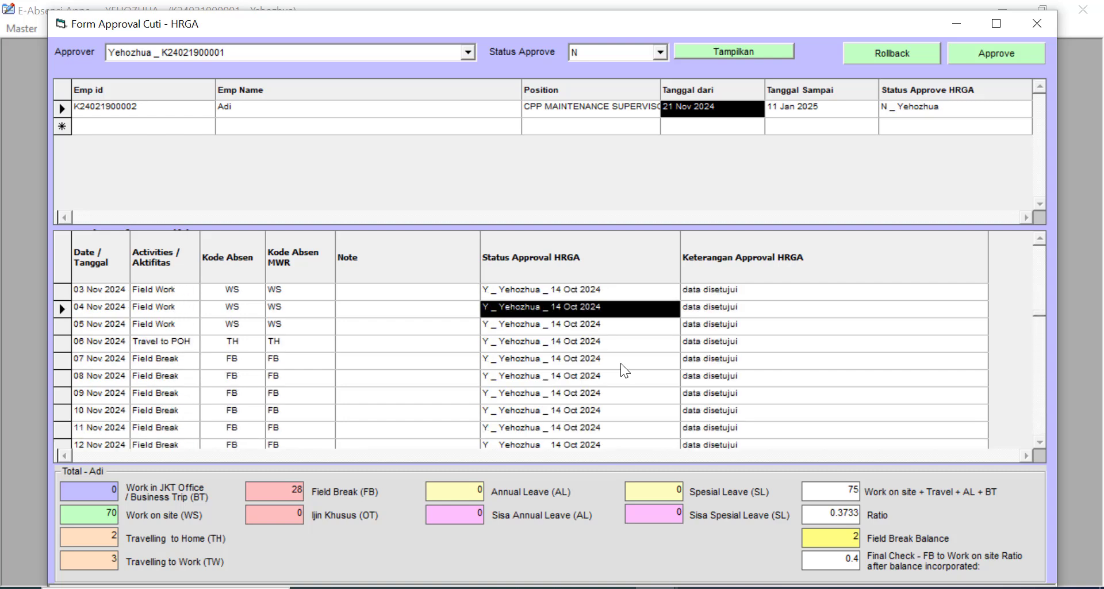
key("Down")
key("Down")
key("Down")
key("Down")
key("Down")
key("Down")
key("Down")
key("Down")
key("Down")
key("Down")
key("Down")
key("Down")
key("Down")
key("Down")
key("Down")
key("Down")
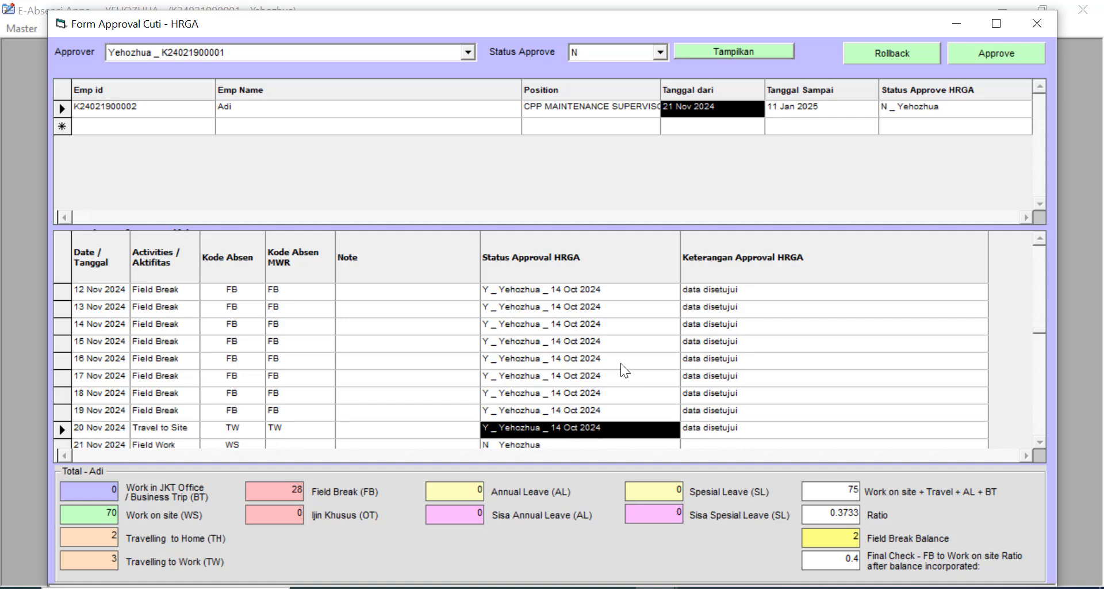
key("Down")
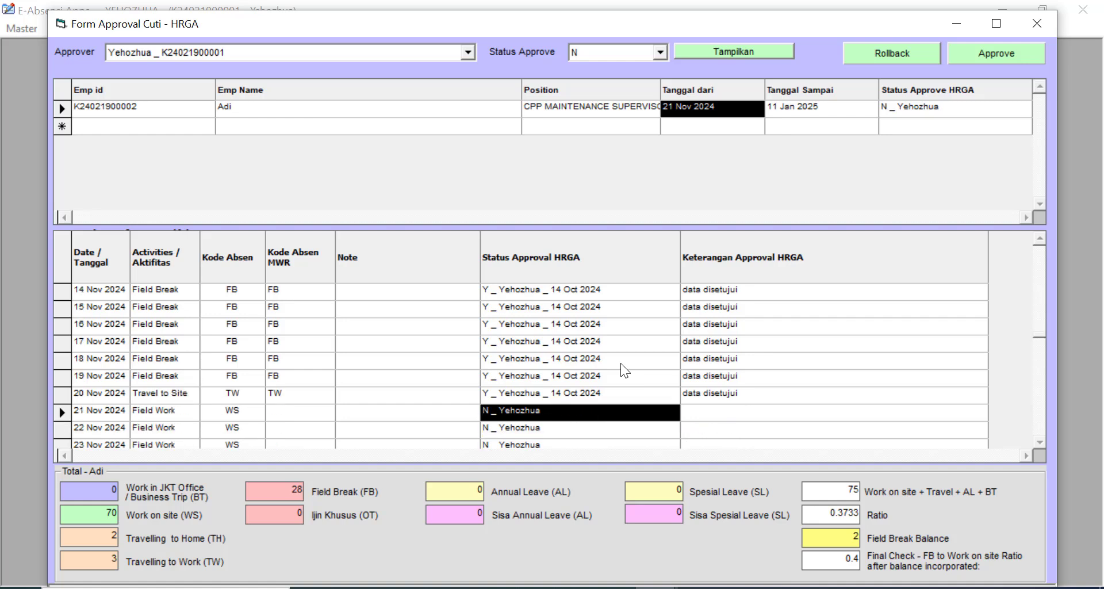
key("Down")
key("Down")
key("Down")
key("Down")
key("Down")
key("Down")
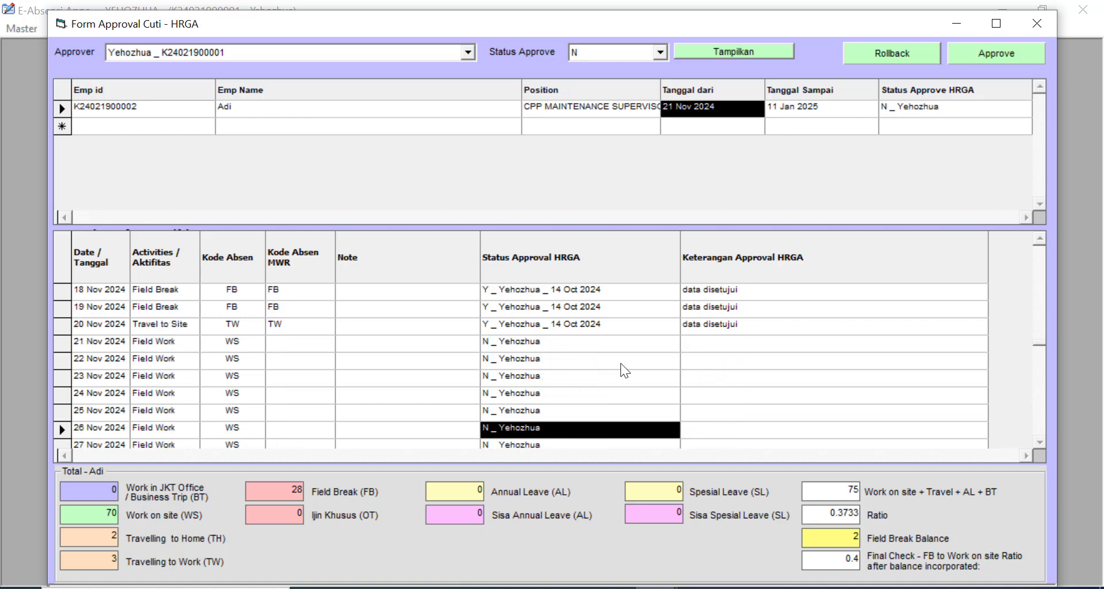
key("Down")
key("Down")
key("Down")
key("Down")
key("Down")
key("Down")
key("Down")
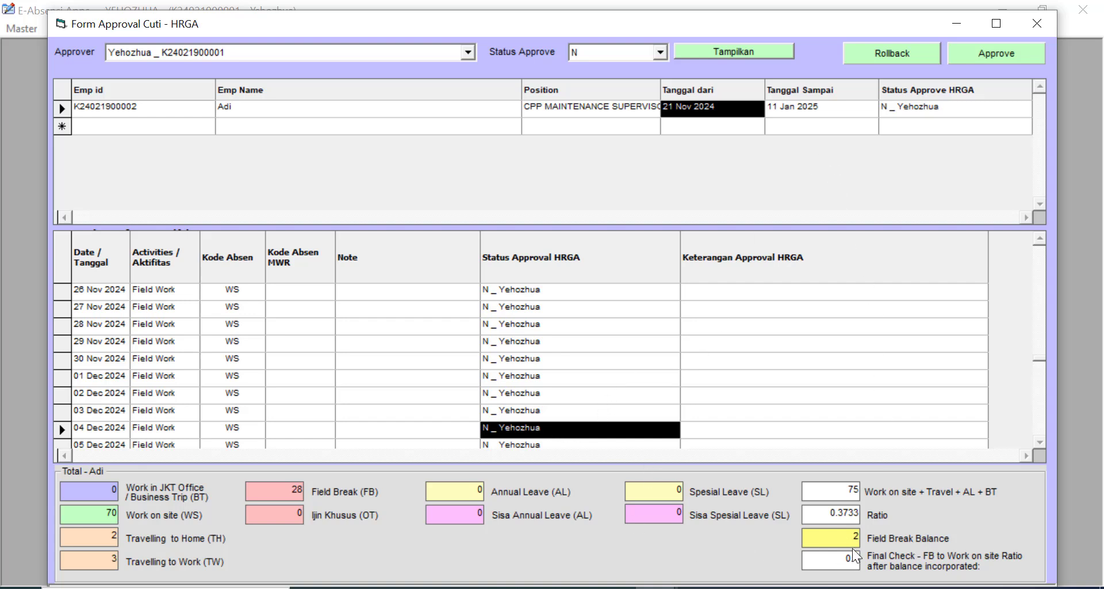
- Approve the pending leave days with remark 'oke data sudah benar' and Dokumen set to Ada
left_click(989, 49)
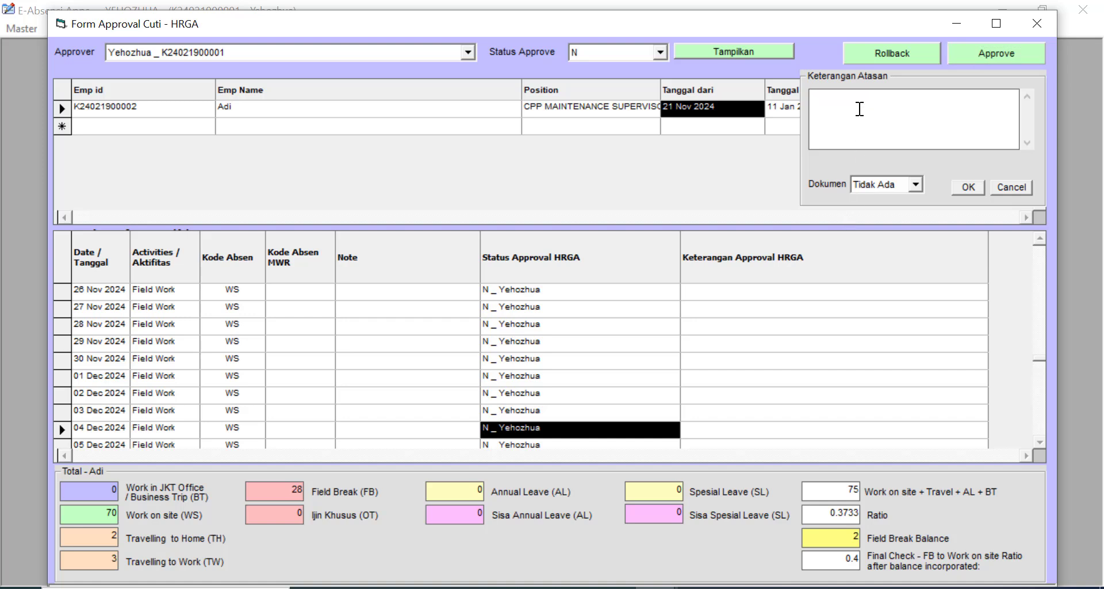
type("oke data sudah")
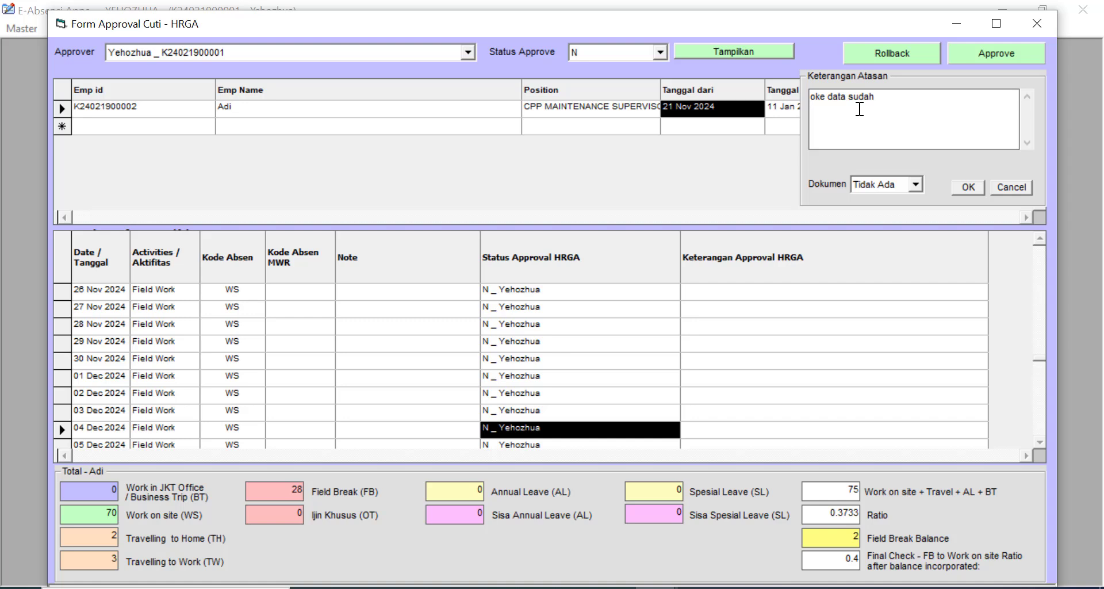
type(" benar")
left_click(916, 188)
left_click(899, 208)
left_click(974, 188)
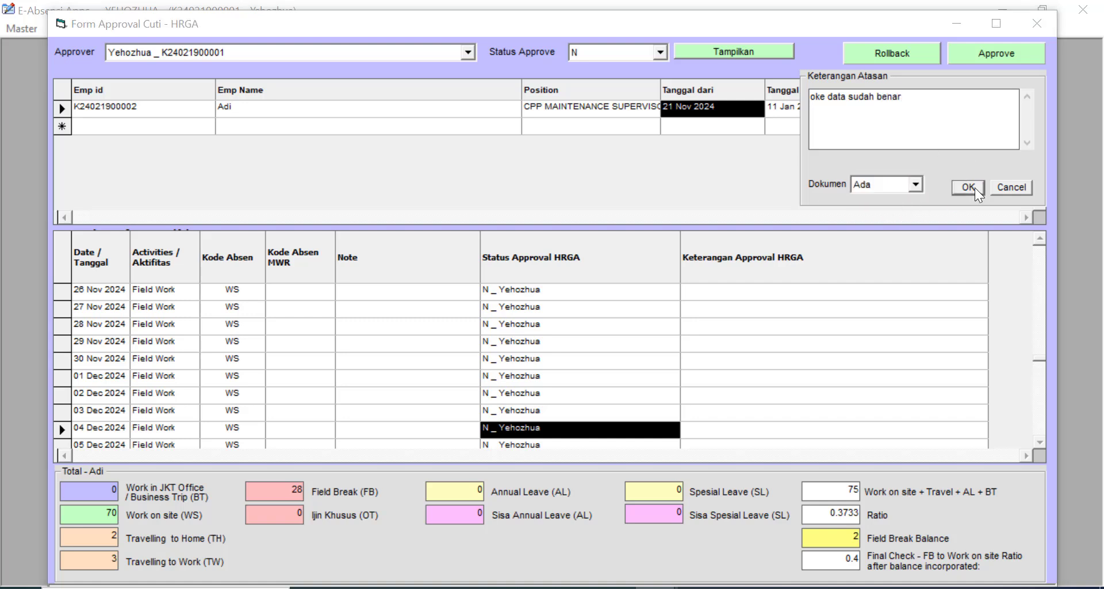
left_click(589, 356)
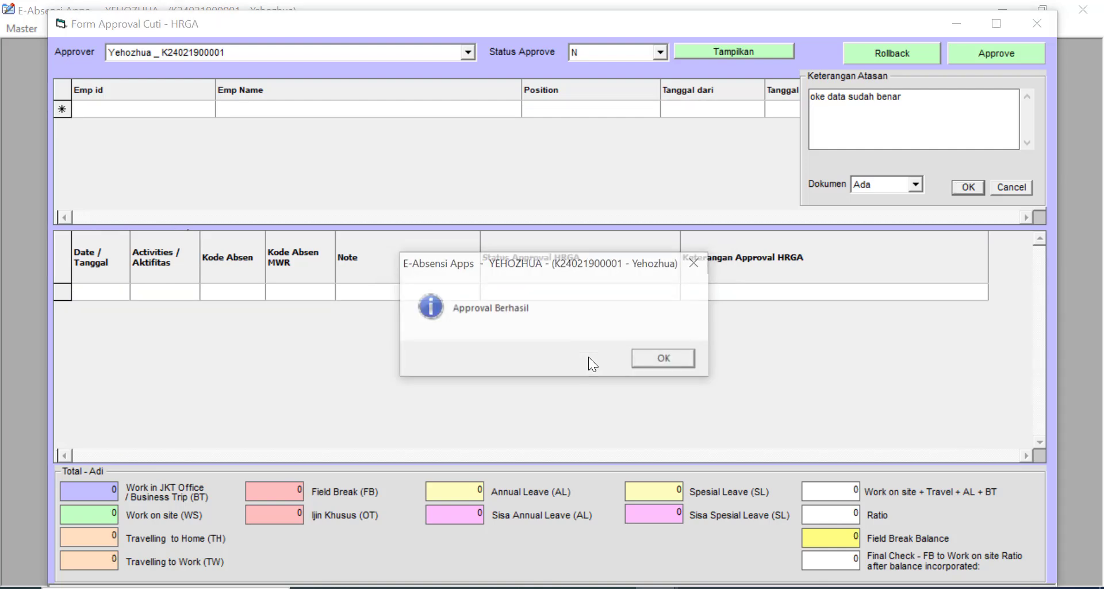
left_click(660, 357)
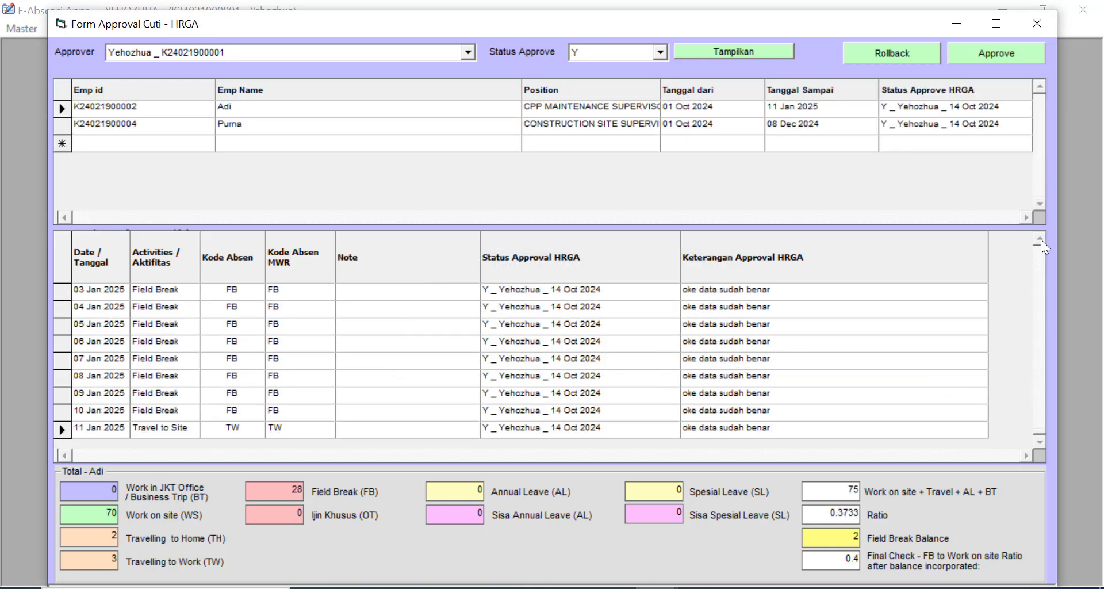
- Review the approved rows' remarks from 20 Nov 2024 through January 2025
left_click(833, 340)
key("Up")
key("Up")
key("Up")
key("Up")
key("Up")
key("Up")
key("Up")
key("Up")
key("Up")
key("Up")
key("Up")
key("Up")
key("Up")
key("Up")
key("Up")
key("Up")
key("Up")
key("Up")
key("Up")
key("Up")
key("Up")
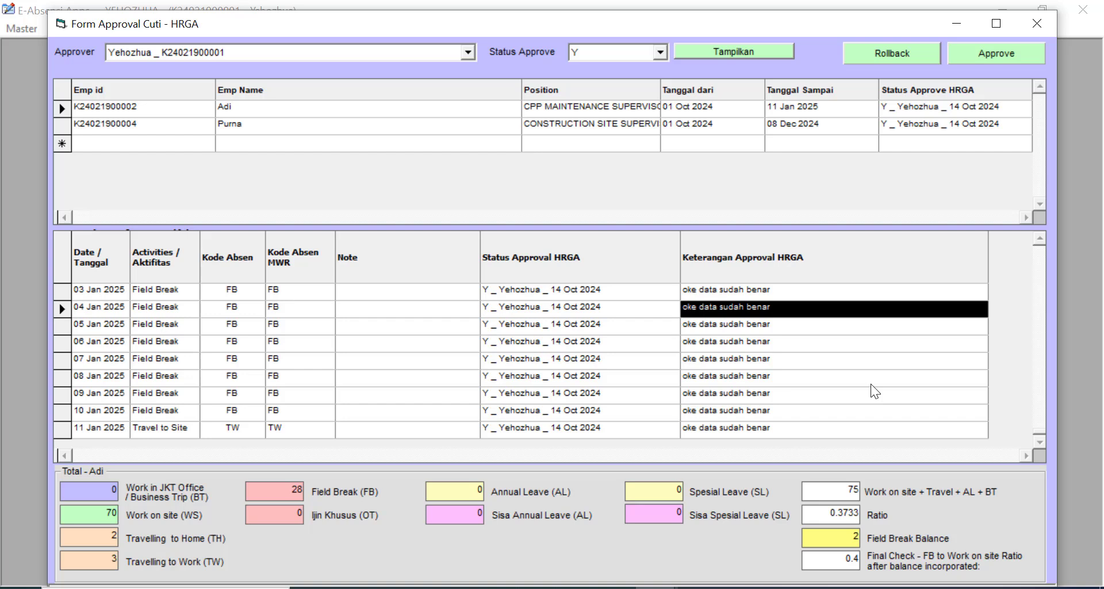
key("Up")
key("Up")
key("Up")
key("Up")
key("Up")
key("Up")
key("Up")
key("Up")
key("Up")
key("Up")
key("Up")
key("Up")
key("Up")
key("Up")
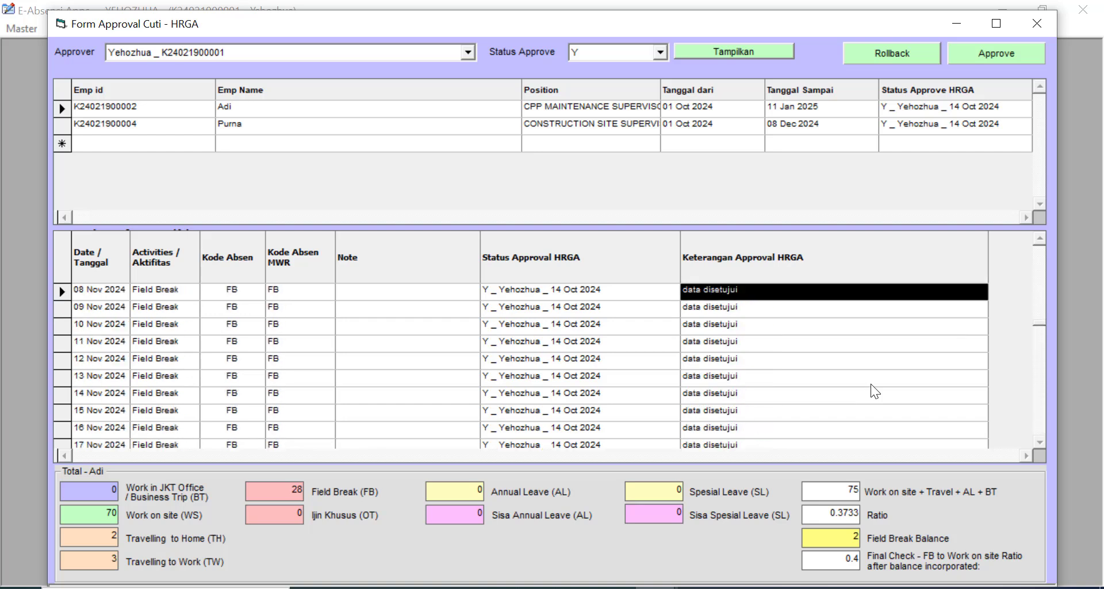
key("Down")
key("Down")
key("Down")
key("Down")
key("Down")
key("Down")
key("Down")
key("Down")
key("Down")
key("Down")
key("Down")
key("Down")
key("Down")
key("Down")
key("Down")
key("Down")
key("Down")
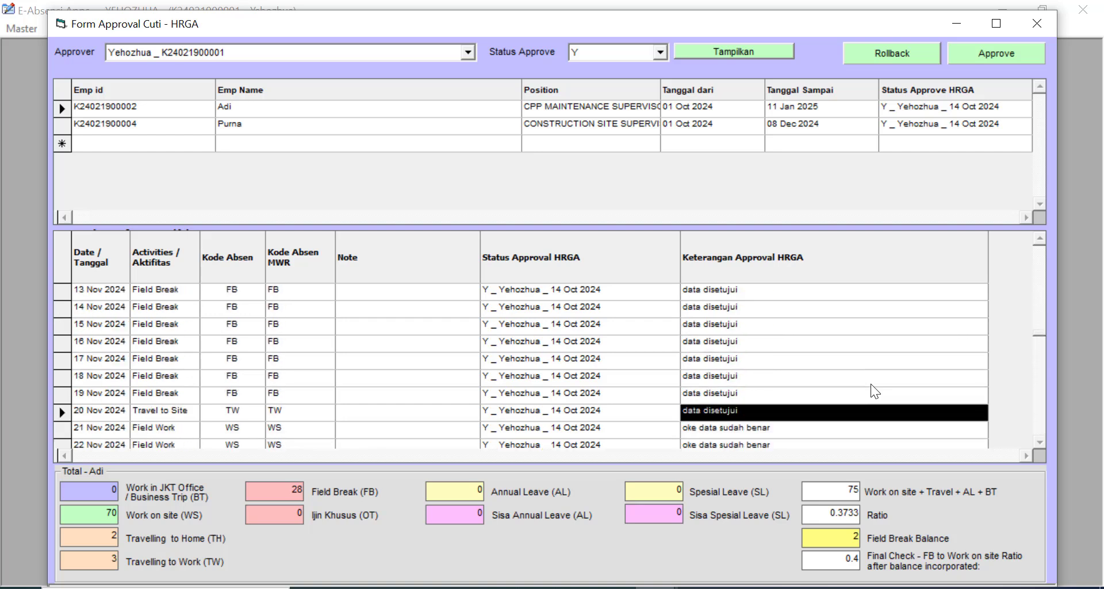
key("Down")
key("Down")
key("Down")
key("Down")
key("Down")
key("Down")
key("Down")
key("Down")
key("Down")
key("Down")
key("Down")
key("Down")
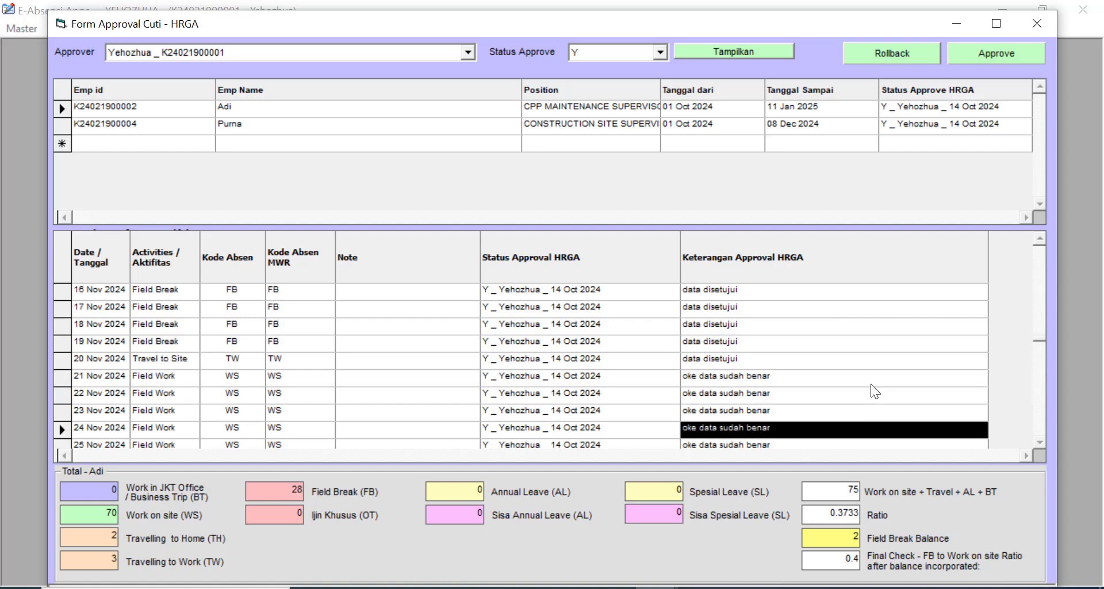
key("Down")
key("Down")
key("Down")
key("Down")
key("Down")
key("Down")
key("Down")
key("Down")
key("Down")
key("Down")
key("Down")
key("Down")
key("Down")
key("Down")
key("Down")
key("Down")
key("Down")
key("Down")
key("Down")
key("Down")
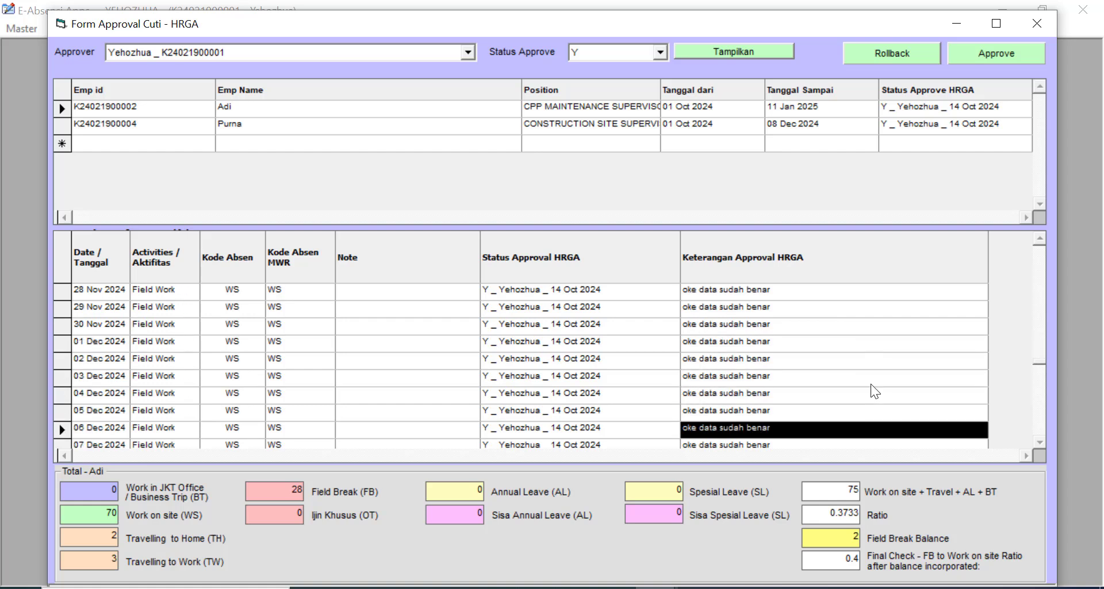
key("Down")
key("Down")
key("Down")
key("Down")
key("Down")
key("Down")
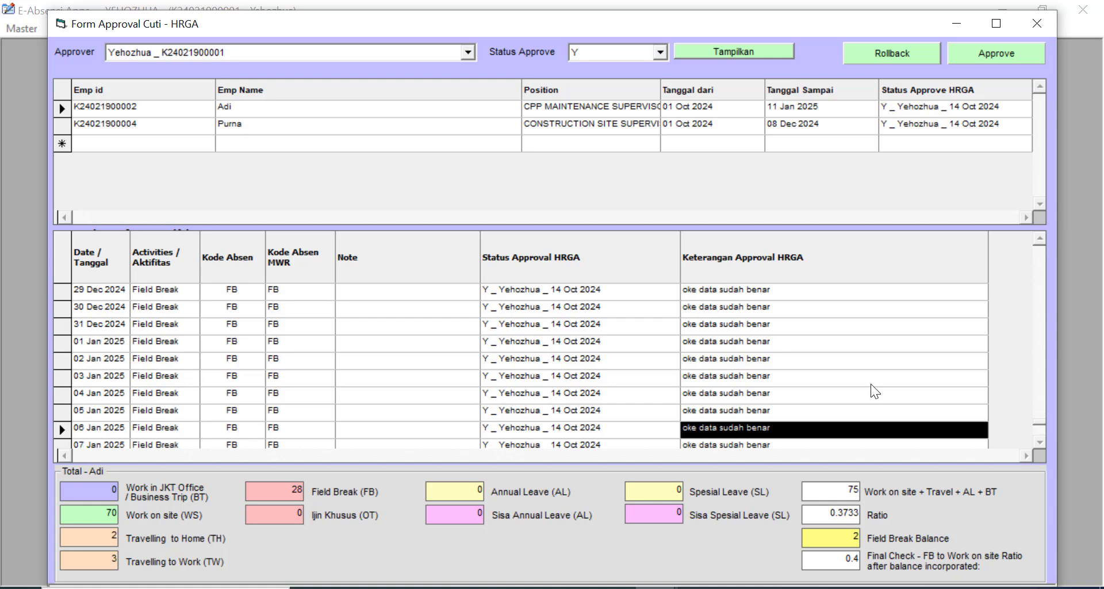
- Close the approval form and open the Summary MWR report from the Report menu
left_click(1035, 23)
left_click(195, 29)
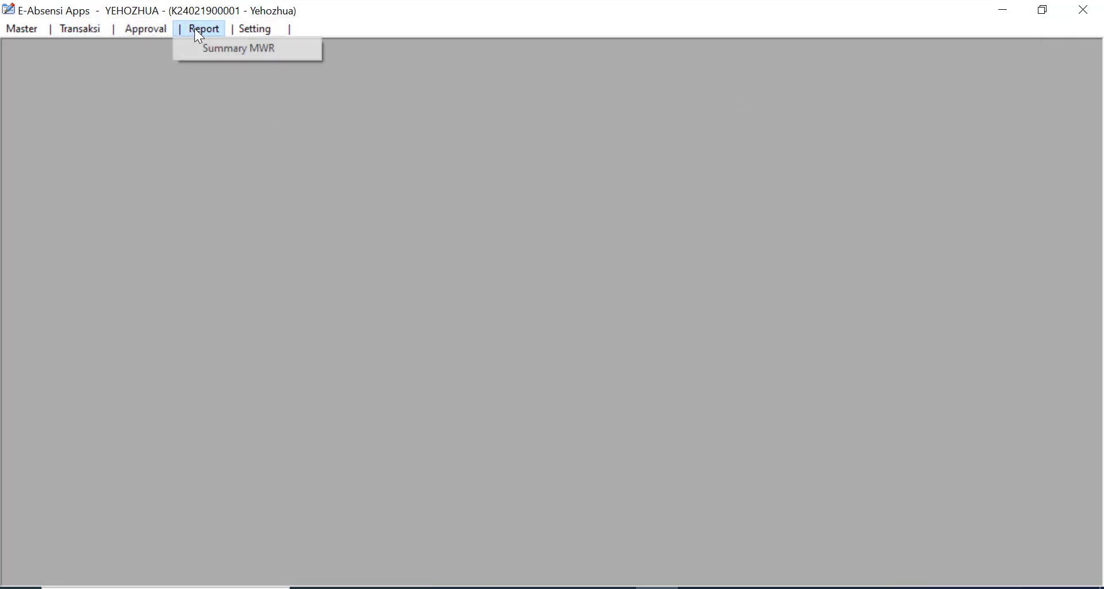
left_click(222, 49)
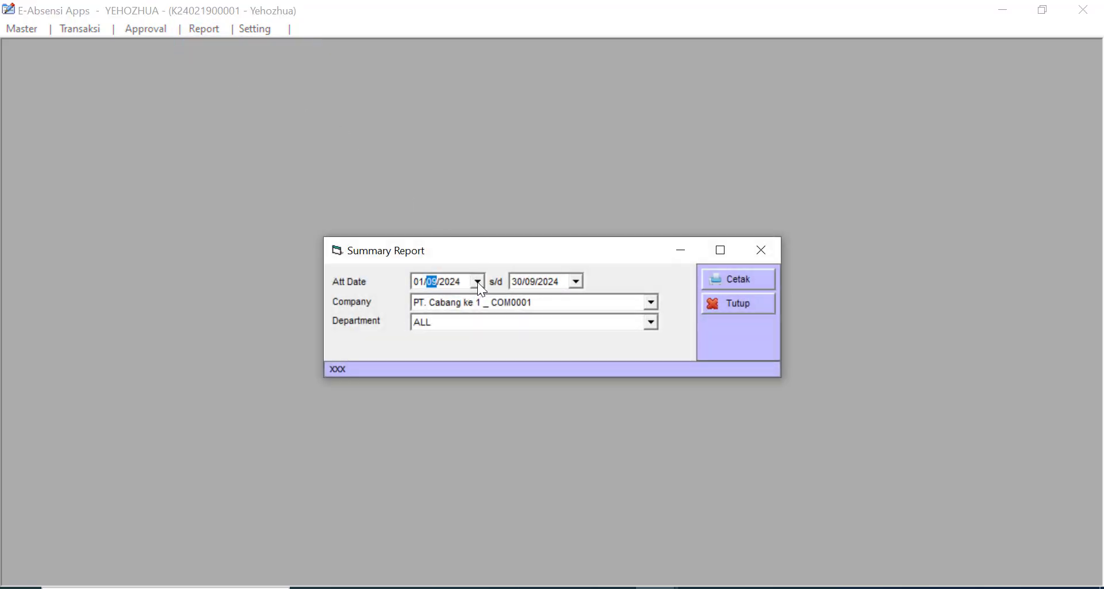
- Set the report Att Date range to 01/10/2024 through 31/12/2024
left_click(479, 282)
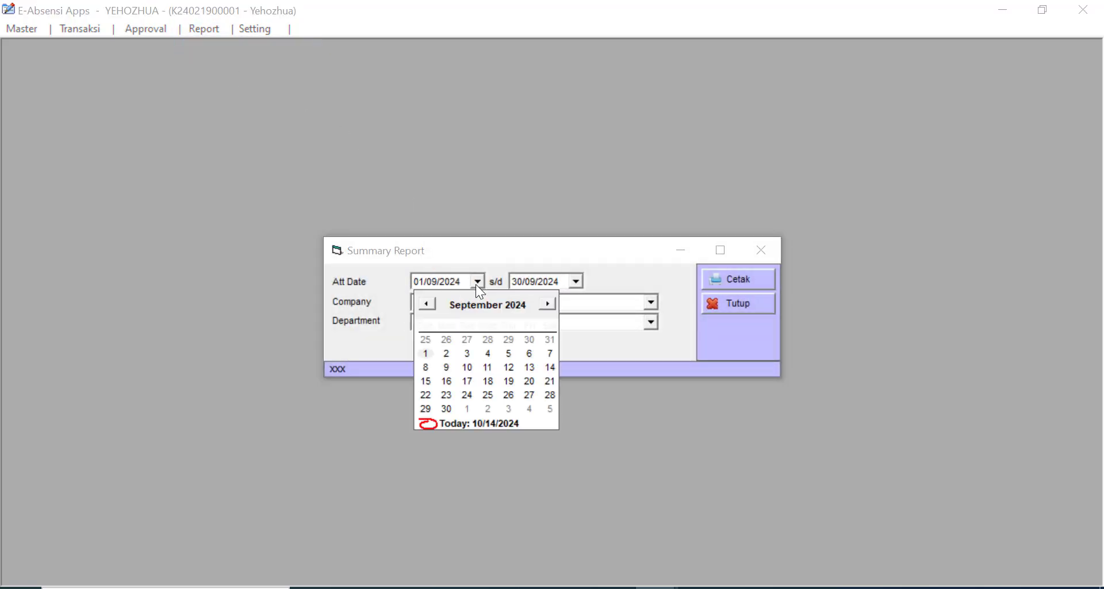
left_click(428, 305)
left_click(547, 303)
left_click(548, 303)
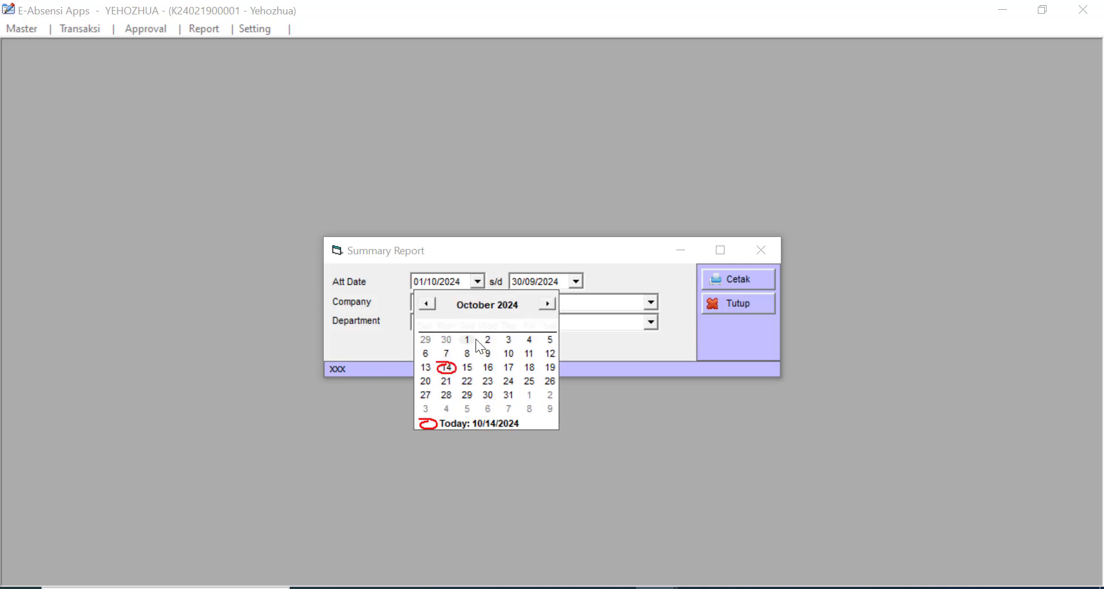
left_click(468, 339)
left_click(578, 283)
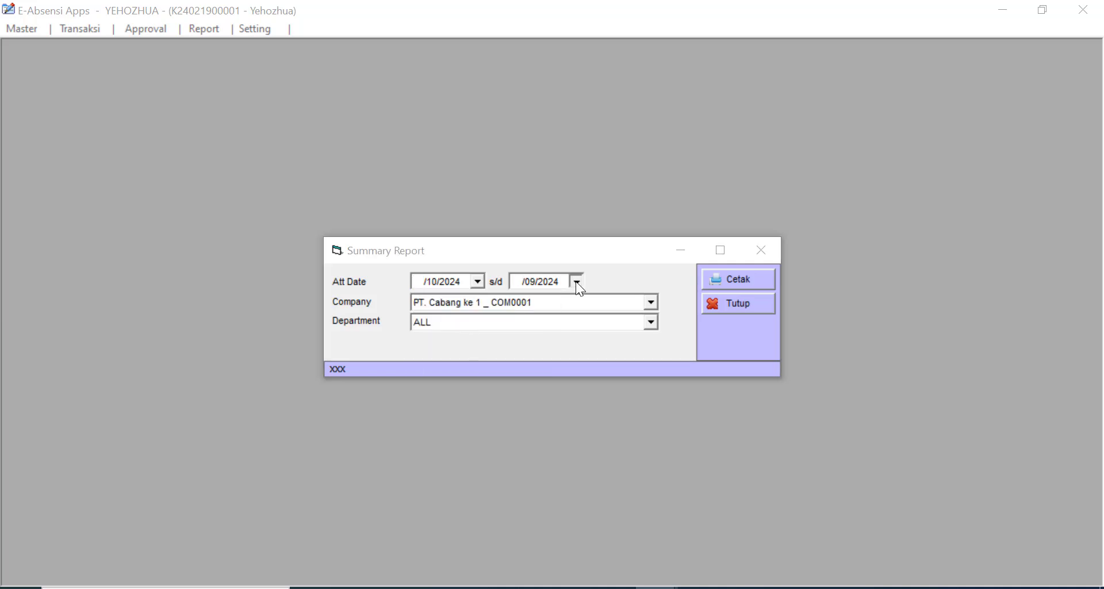
left_click(643, 305)
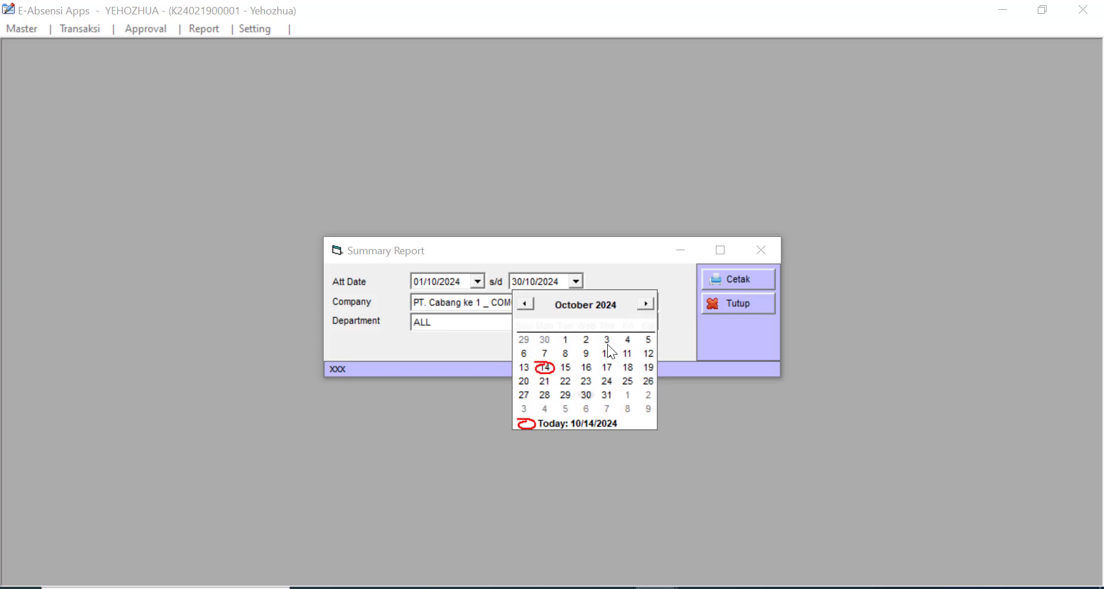
left_click(645, 306)
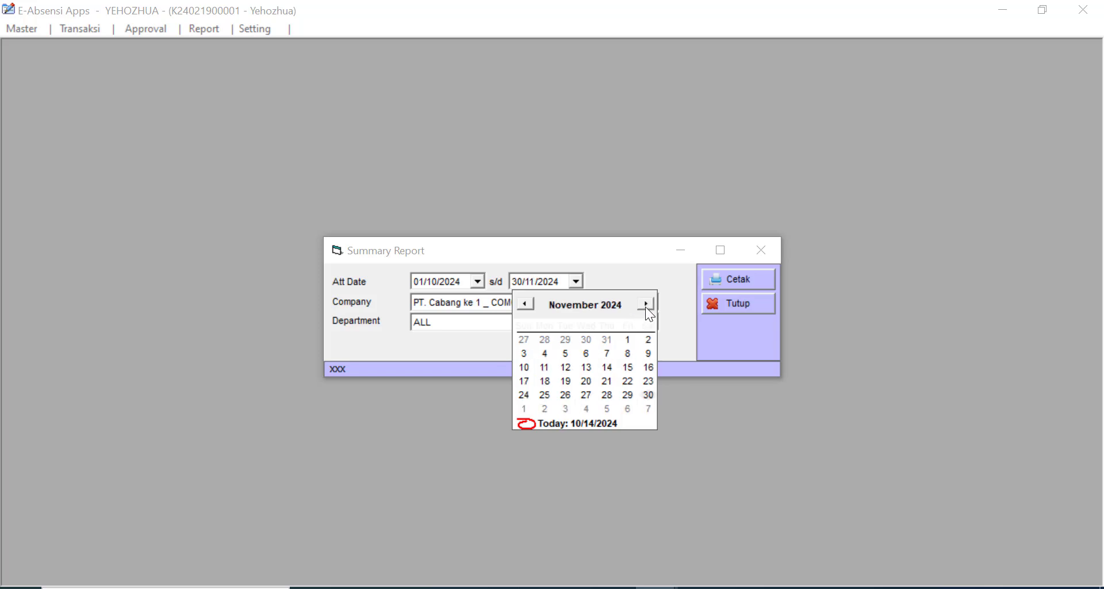
left_click(647, 305)
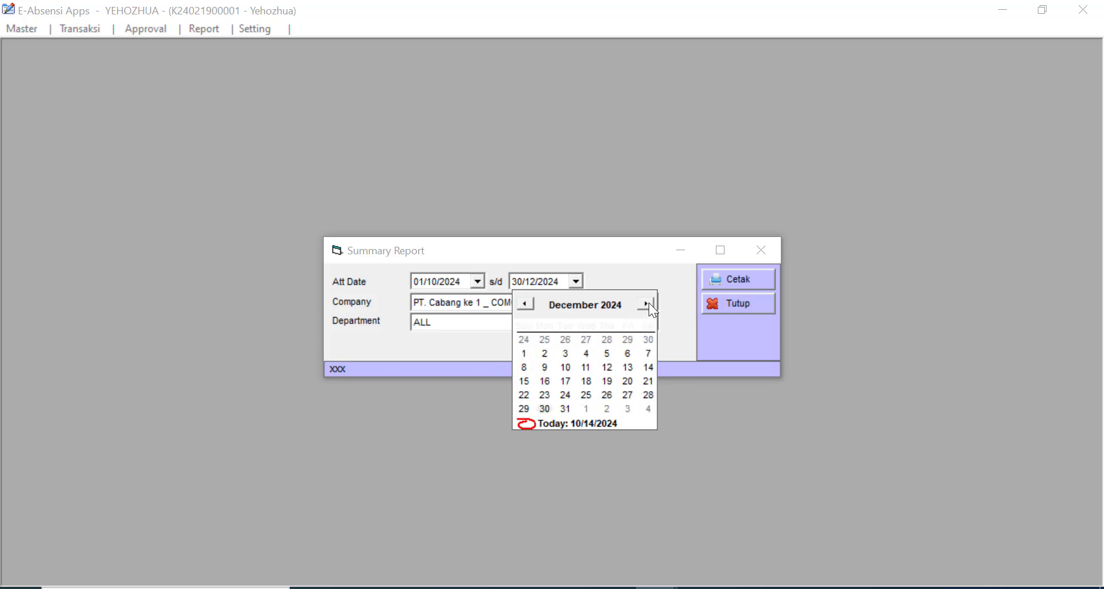
left_click(564, 408)
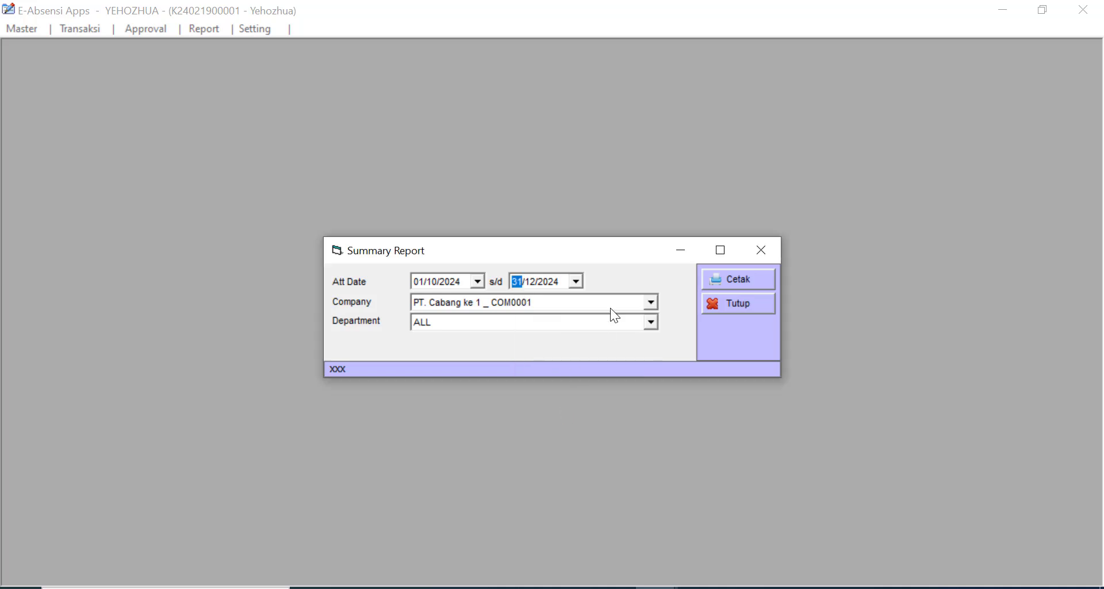
- Choose Company ALL and export the summary report to Excel
left_click(653, 302)
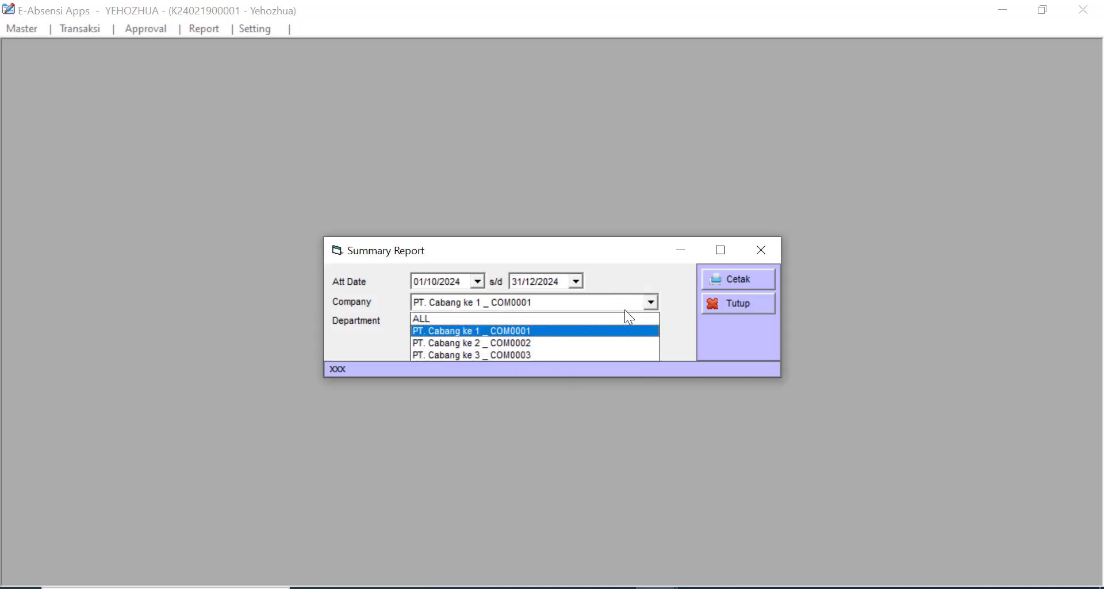
left_click(625, 319)
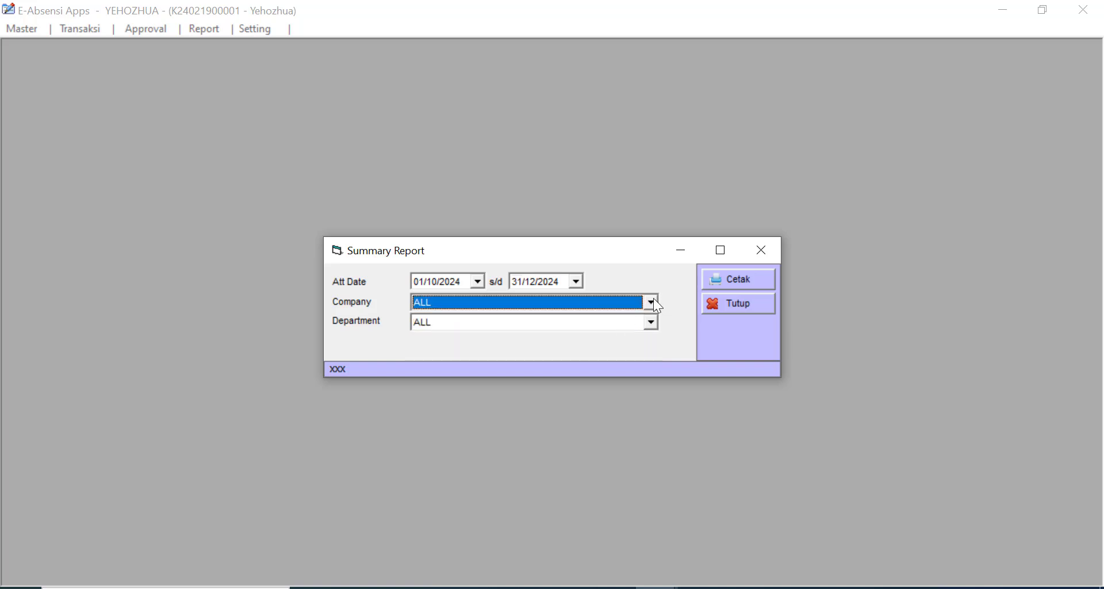
left_click(750, 283)
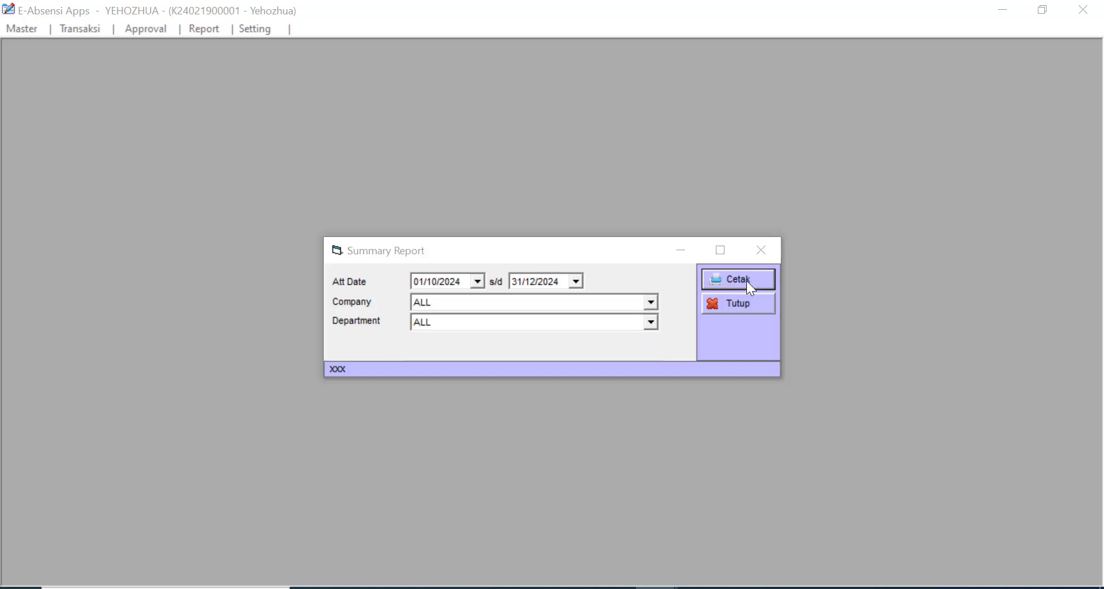
left_click(591, 361)
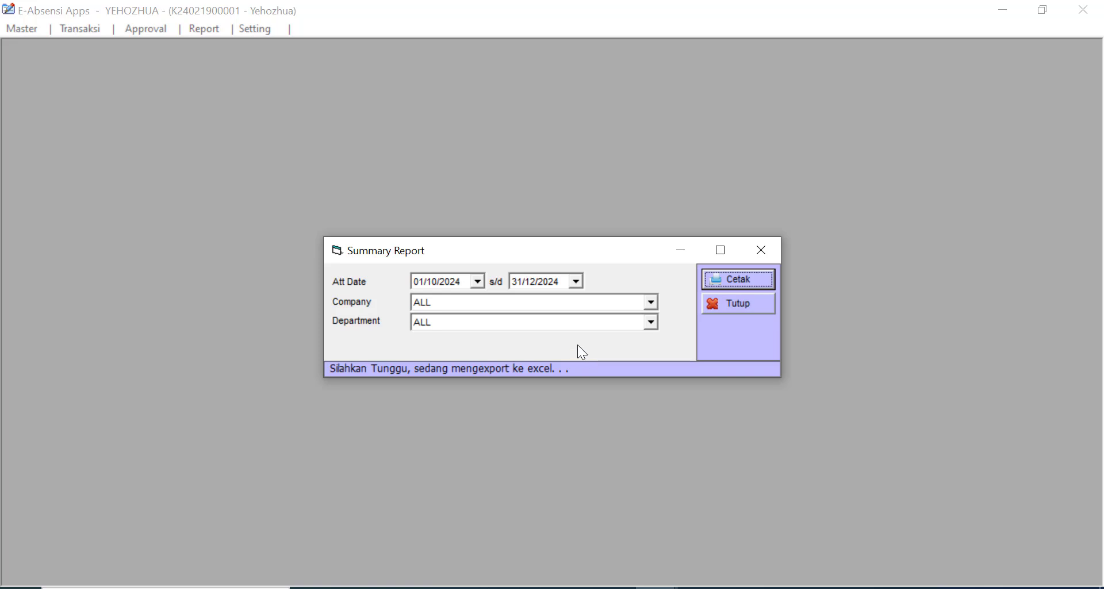
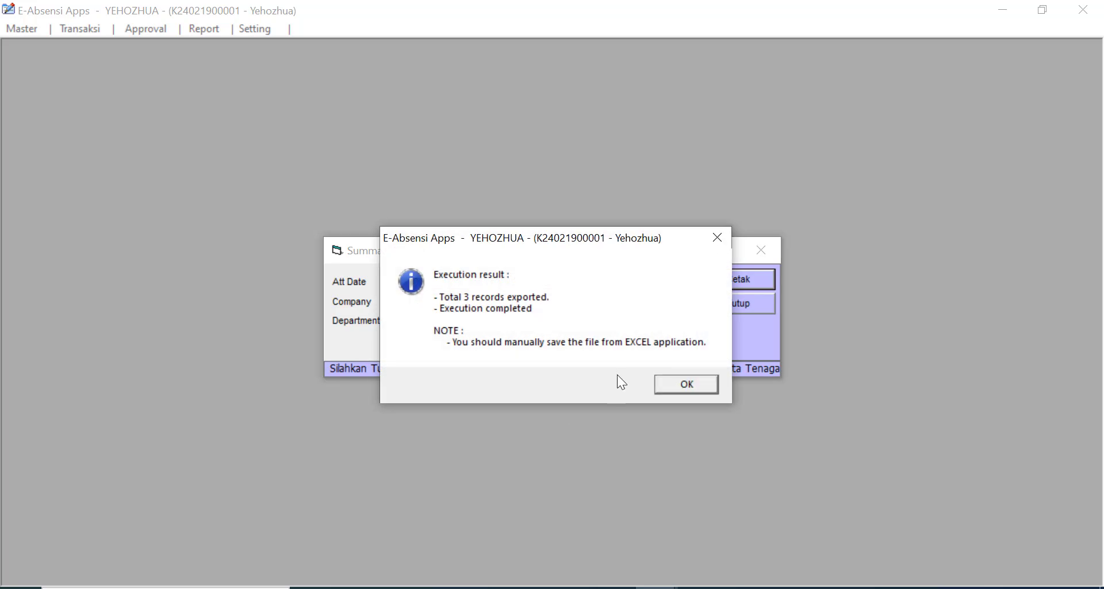
- Dismiss the export-completed message for the Summary Report
left_click(682, 387)
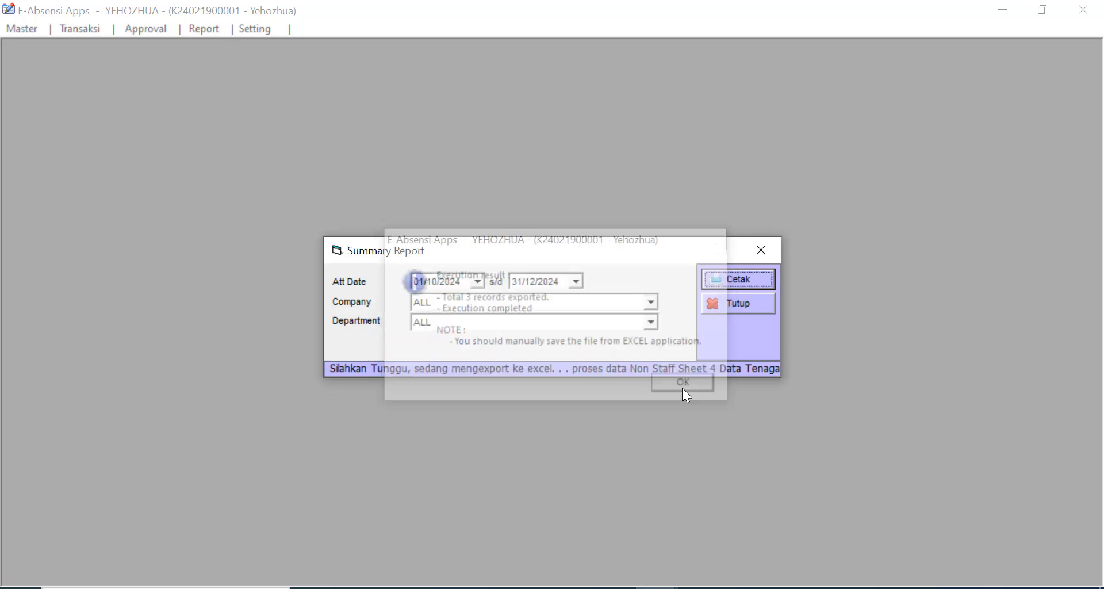
- Bring the exported Book2 workbook to the front and maximize it
mouse_move(614, 587)
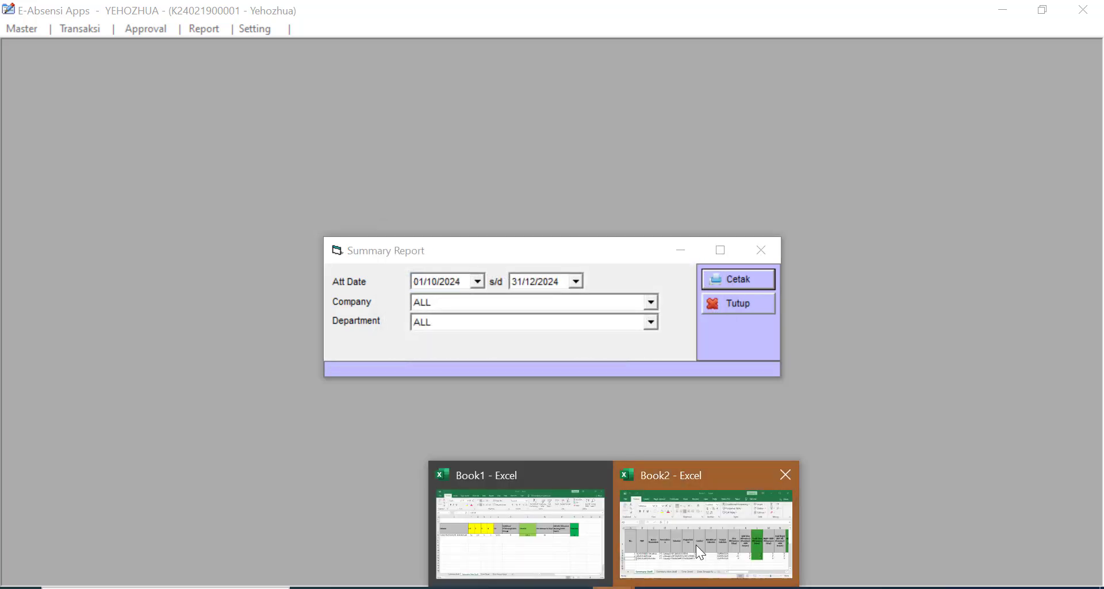
left_click(702, 529)
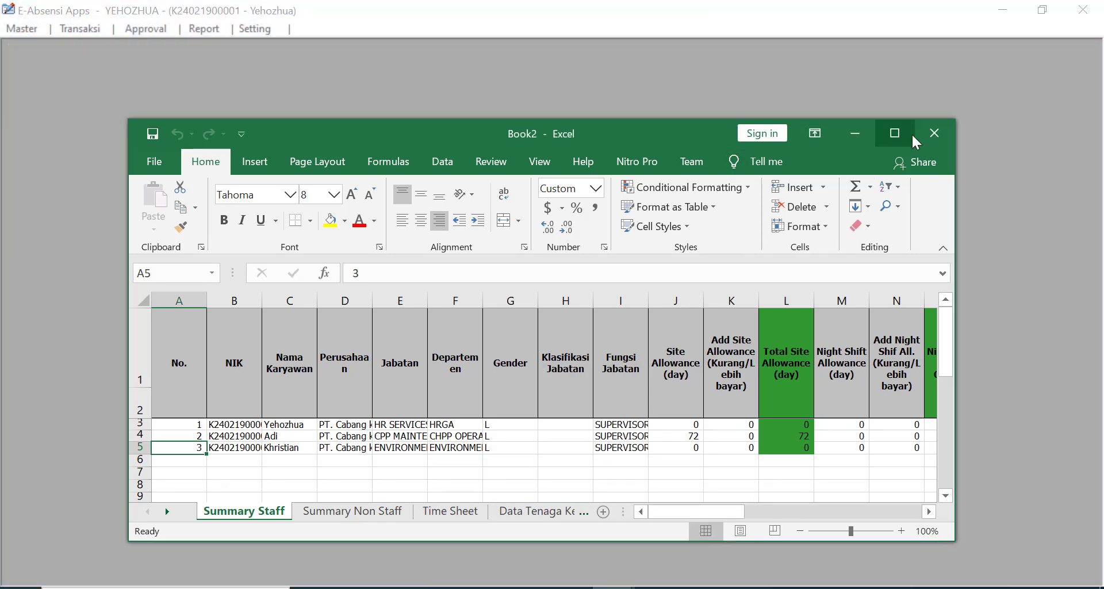
left_click(896, 134)
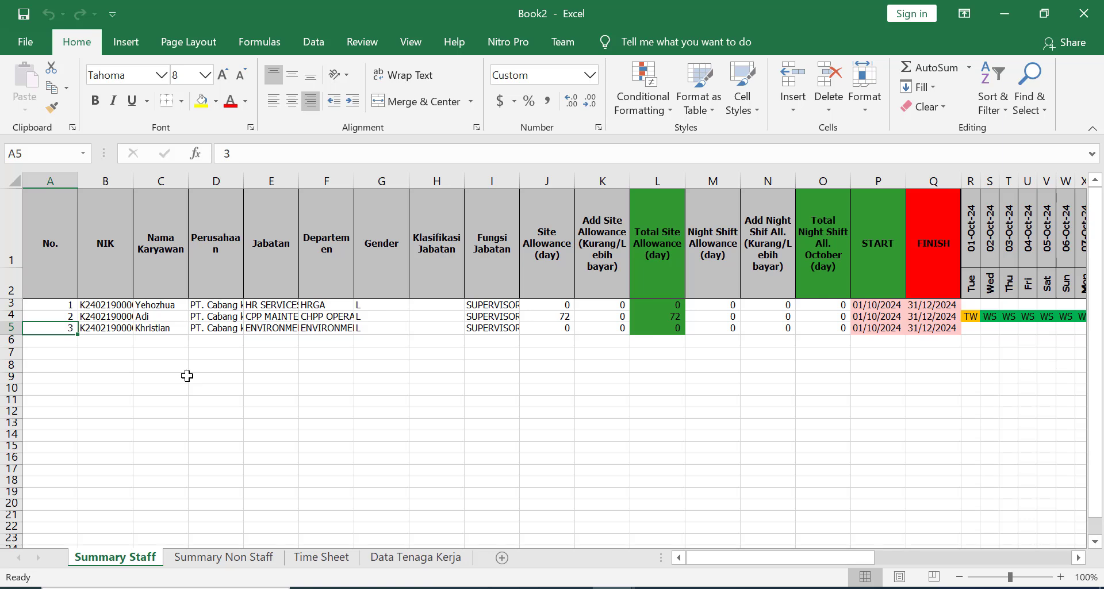
left_click(162, 367)
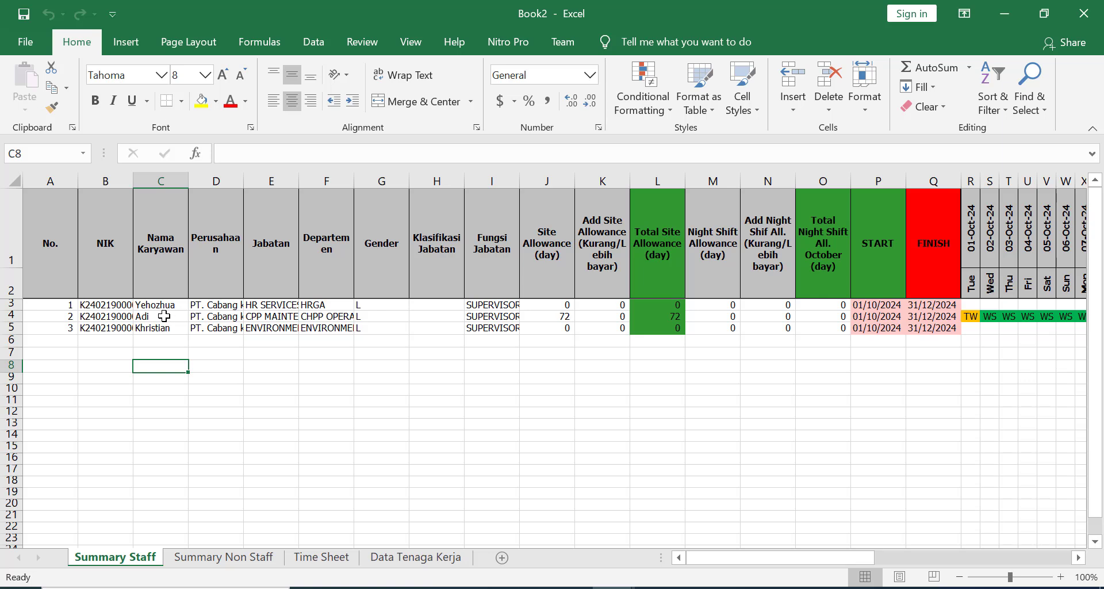
- Review the three staff rows and widen the NIK column to show full numbers
left_click(160, 306)
left_click(158, 316)
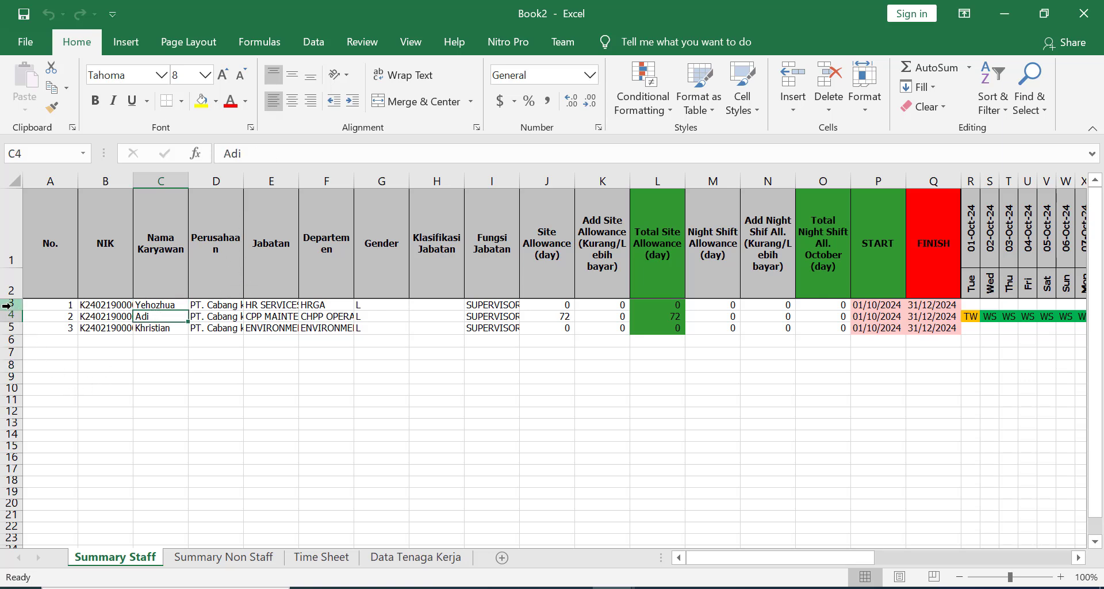
left_click_drag(11, 304, 11, 325)
left_click(525, 388)
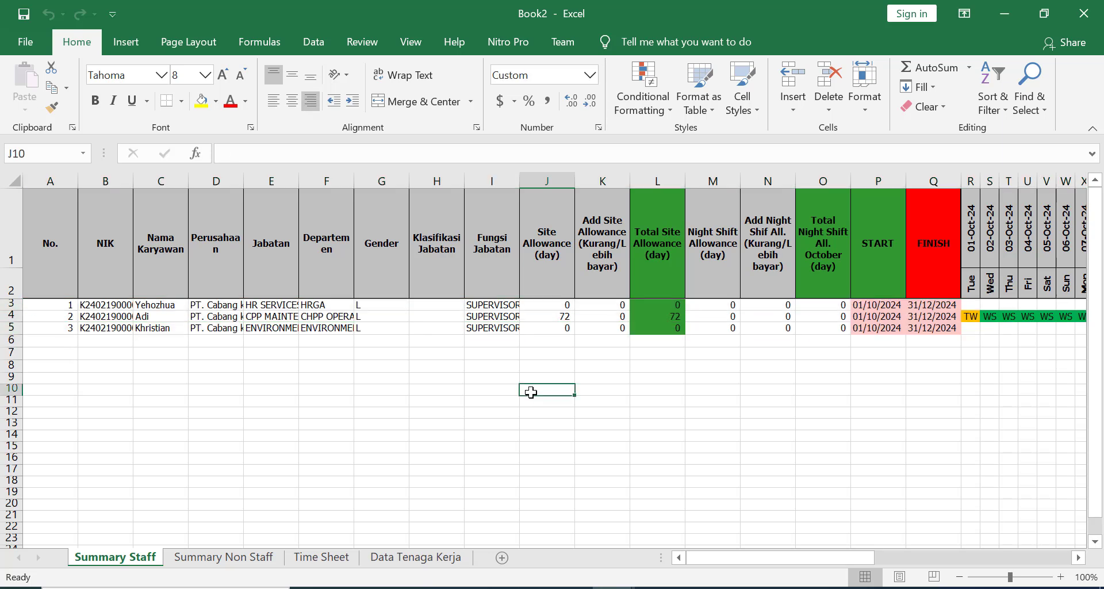
left_click(60, 306)
left_click(104, 307)
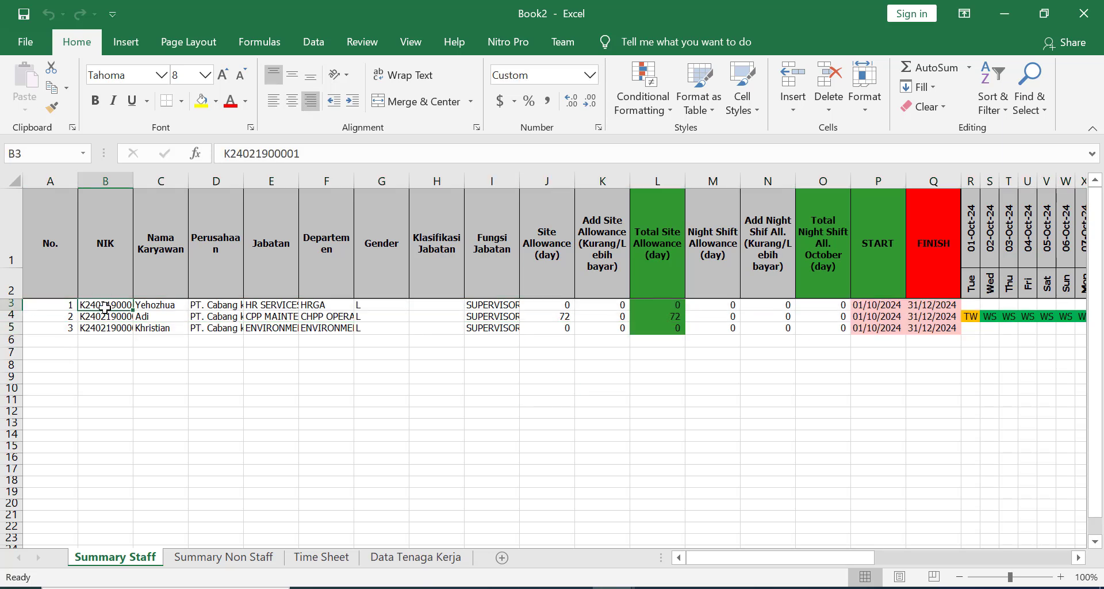
left_click(149, 307)
left_click_drag(132, 173, 167, 179)
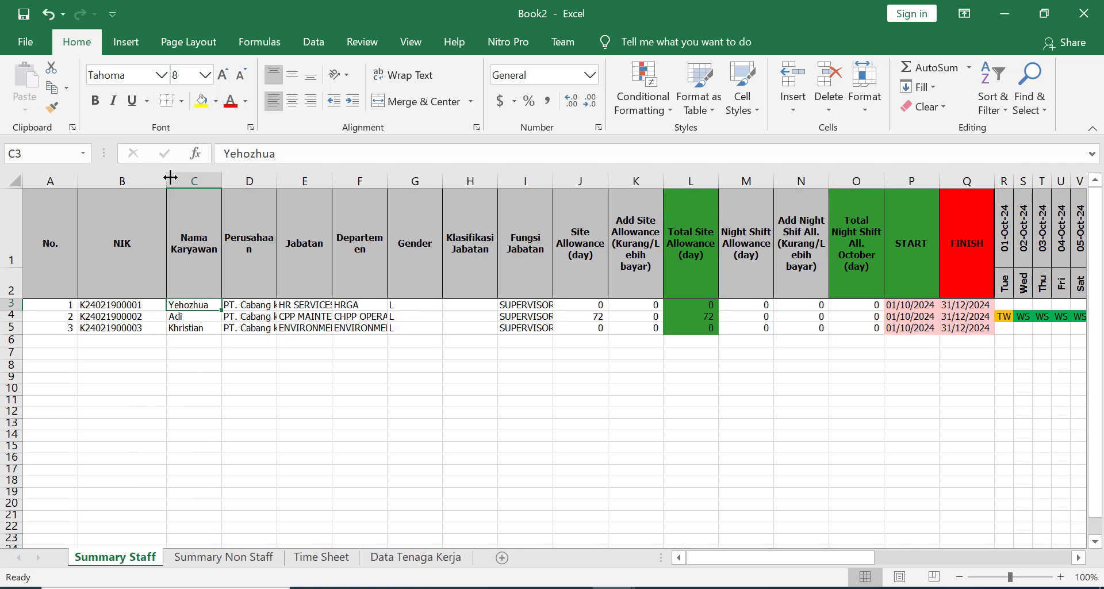
- Check the employees' company, position, department, gender and job classification
left_click(250, 313)
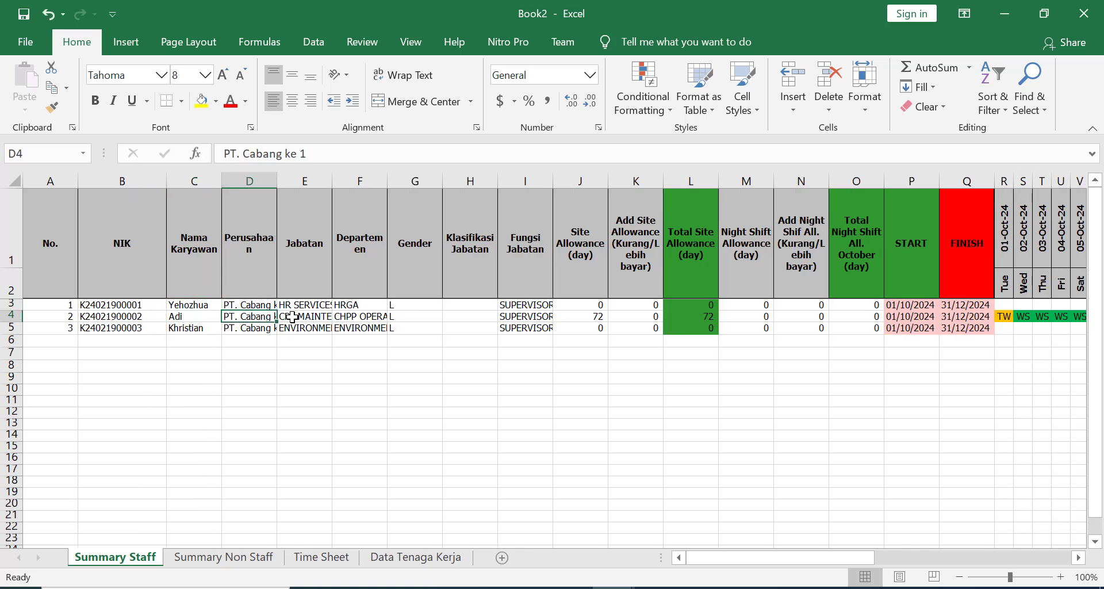
left_click(310, 313)
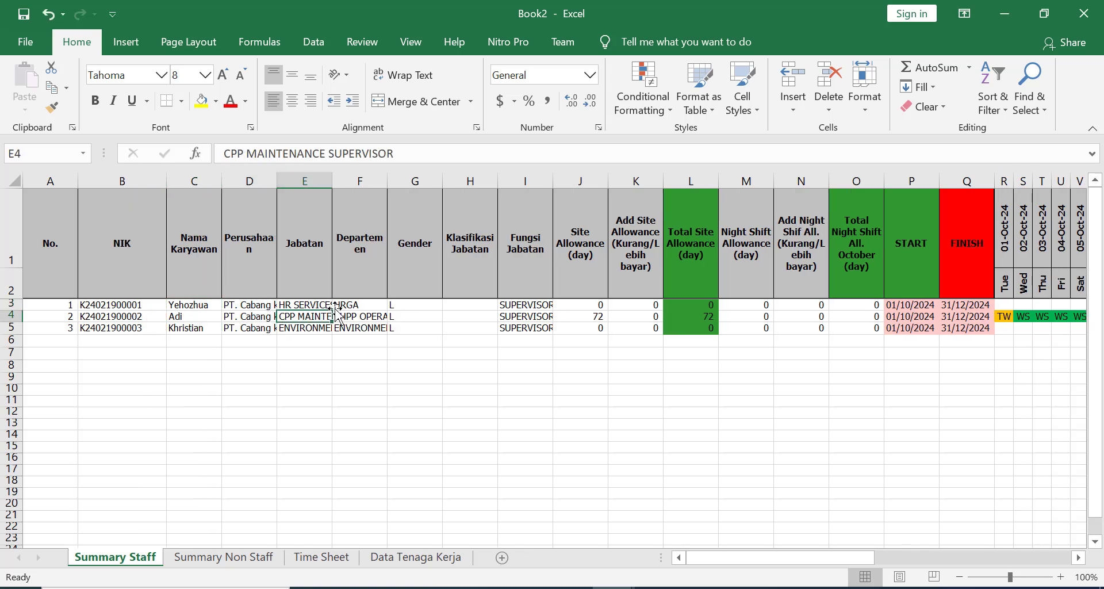
left_click(368, 317)
left_click(413, 304)
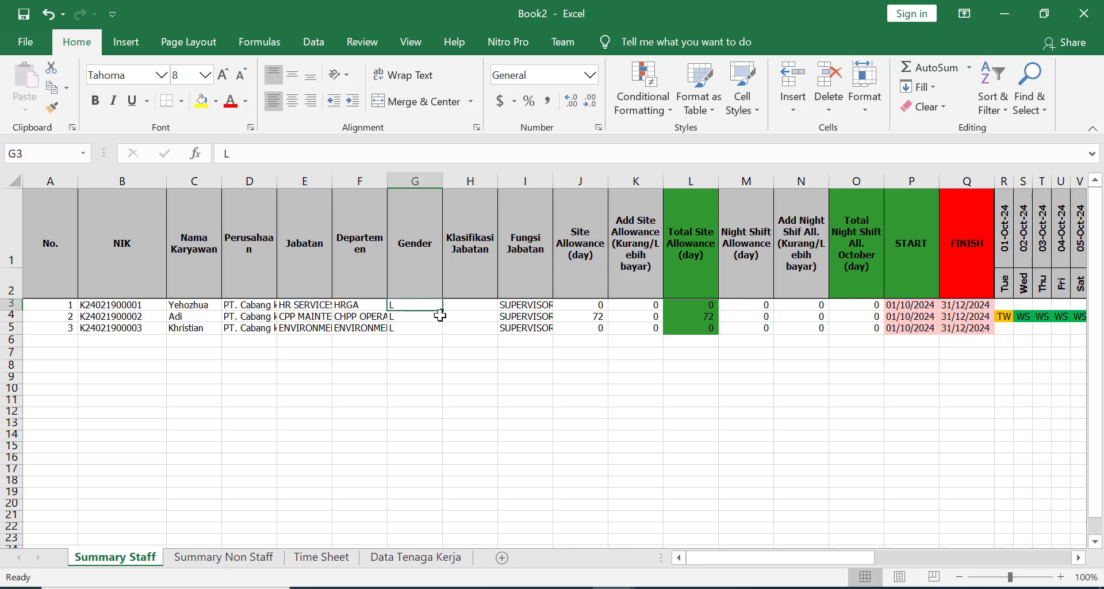
left_click(486, 306)
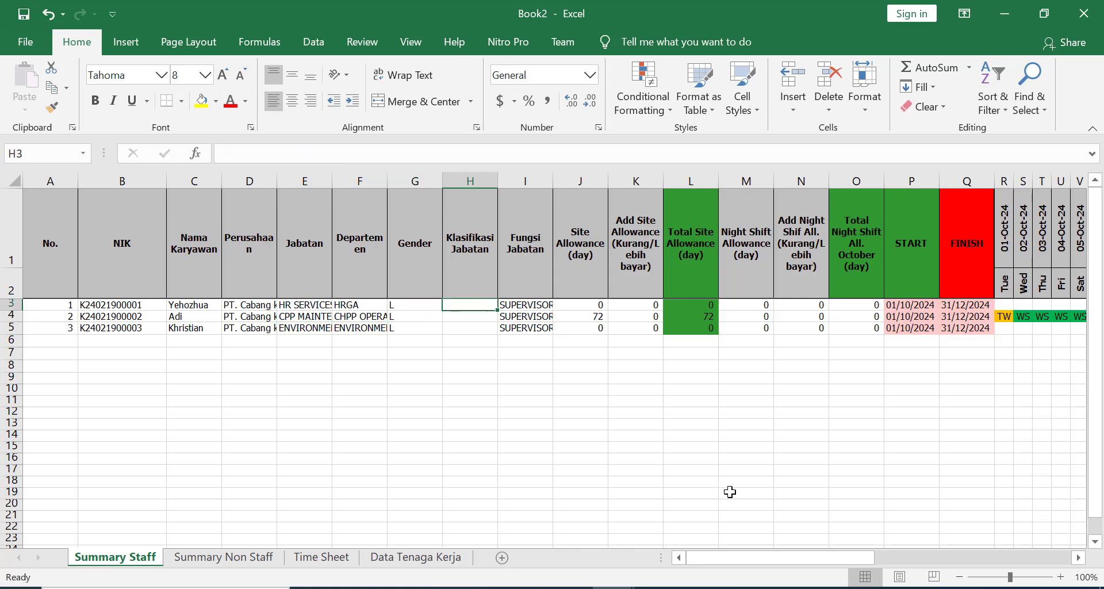
left_click_drag(757, 562, 762, 556)
- Check the site allowance of 72, the night shift formula and the 31/12/2024 finish date
left_click(383, 306)
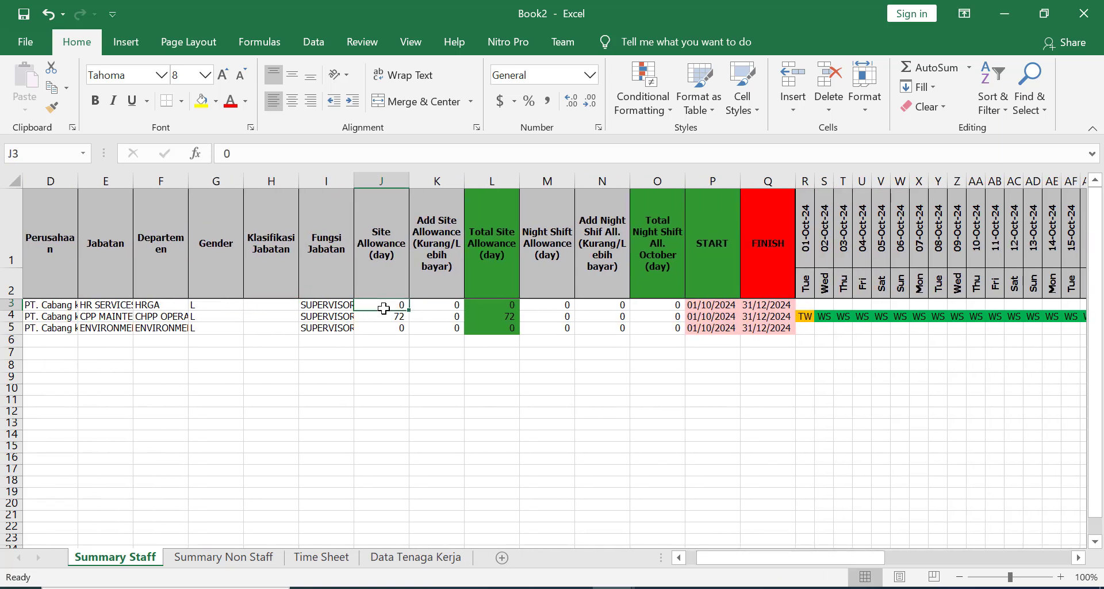
left_click(385, 316)
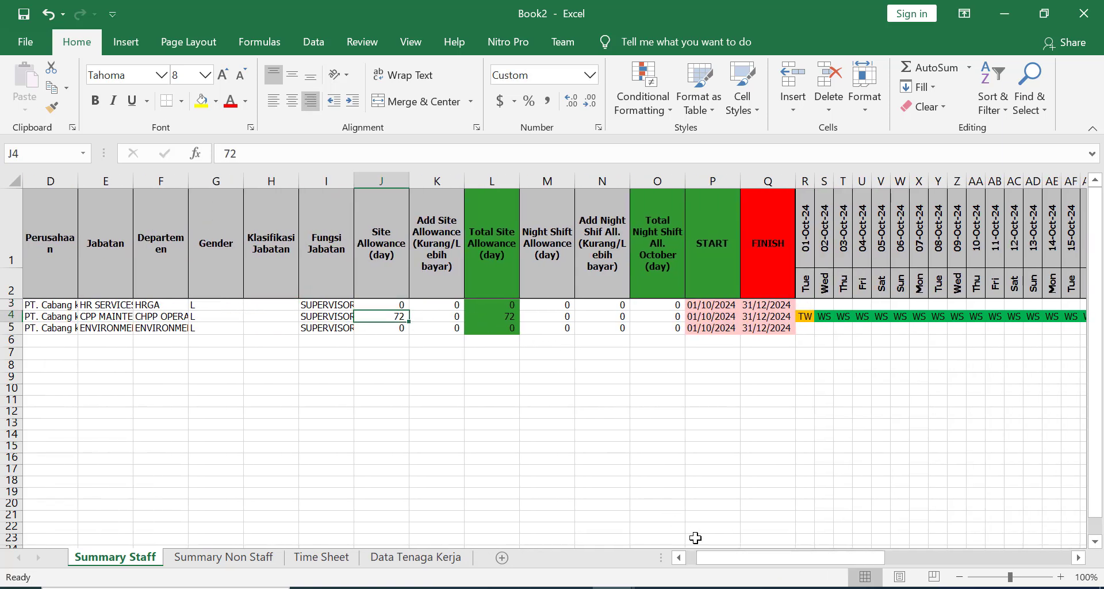
left_click_drag(733, 557, 747, 557)
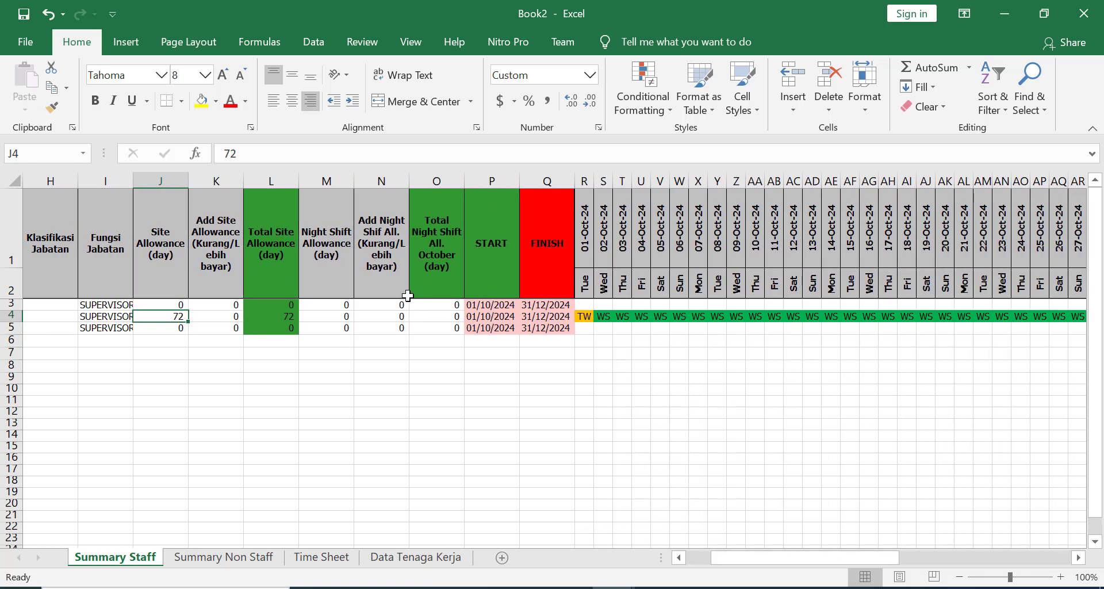
left_click(446, 305)
left_click(546, 316)
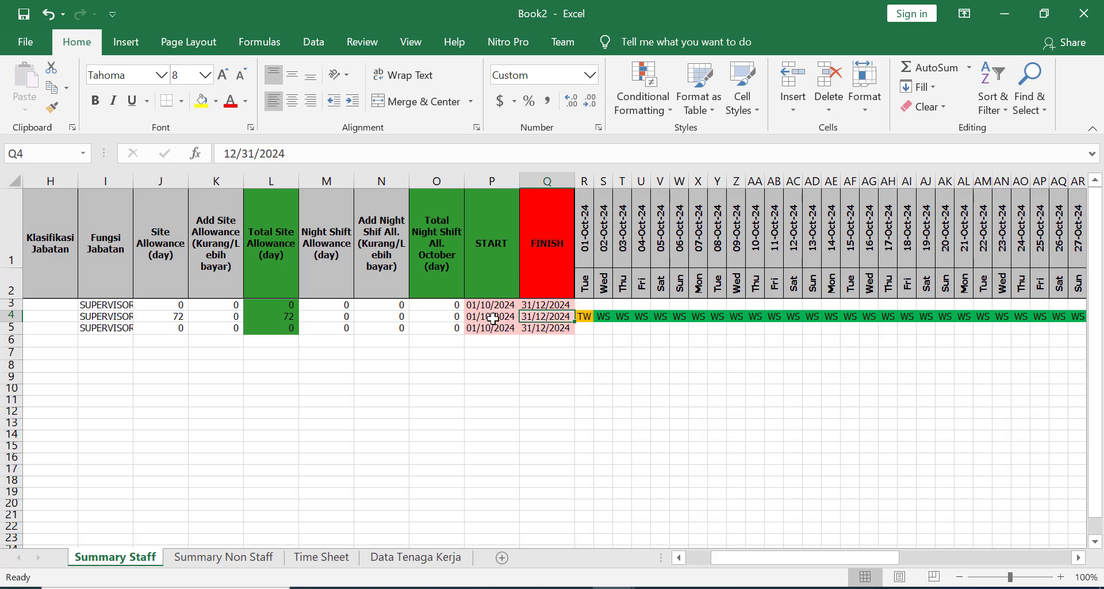
left_click(493, 319)
left_click(545, 318)
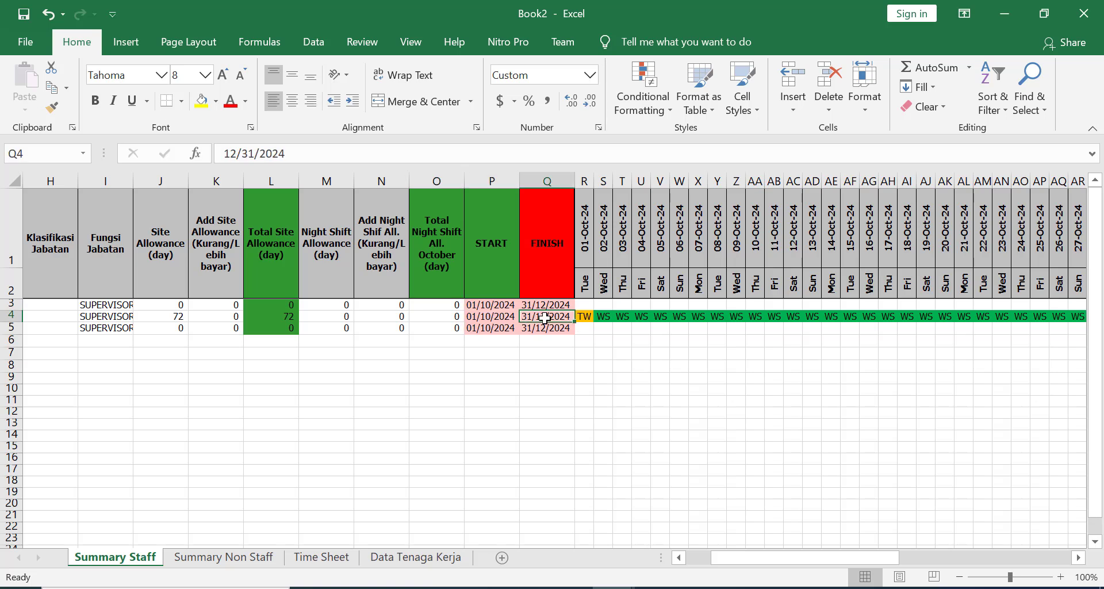
left_click(584, 317)
key("Right")
key("Right")
key("Right")
key("Right")
key("Right")
key("Right")
key("Right")
key("Right")
key("Right")
key("Right")
key("Right")
key("Right")
key("Right")
key("Right")
key("Right")
key("Right")
key("Right")
key("Right")
key("Right")
key("Right")
key("Right")
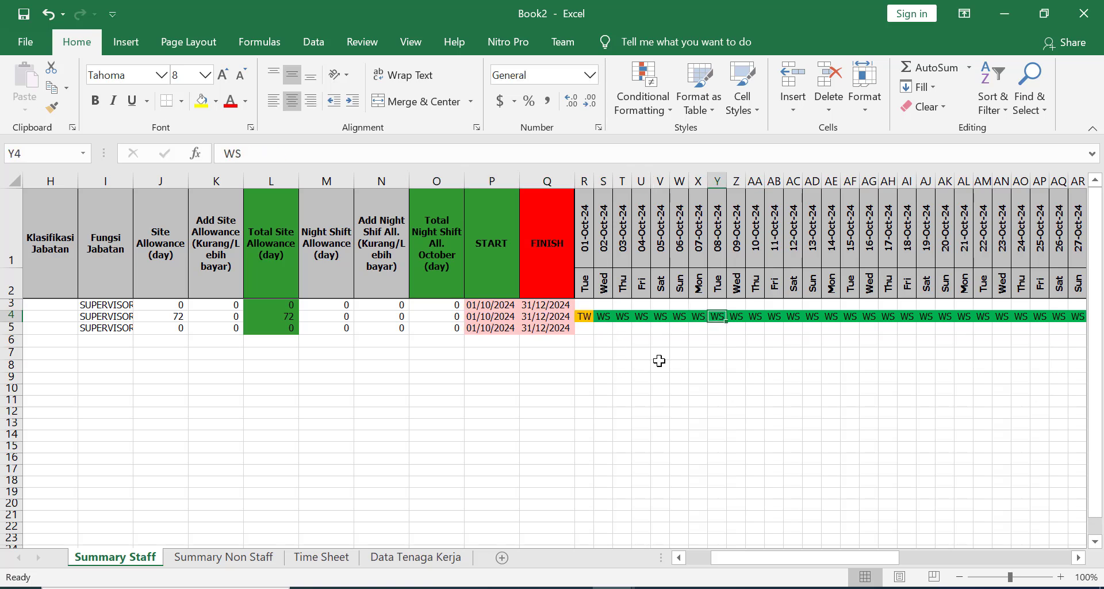
key("Right")
key("Right")
key("Right")
key("Right")
key("Right")
key("Right")
key("Right")
key("Right")
key("Right")
key("Right")
key("Right")
key("Right")
key("Right")
key("Right")
key("Right")
key("Right")
key("Right")
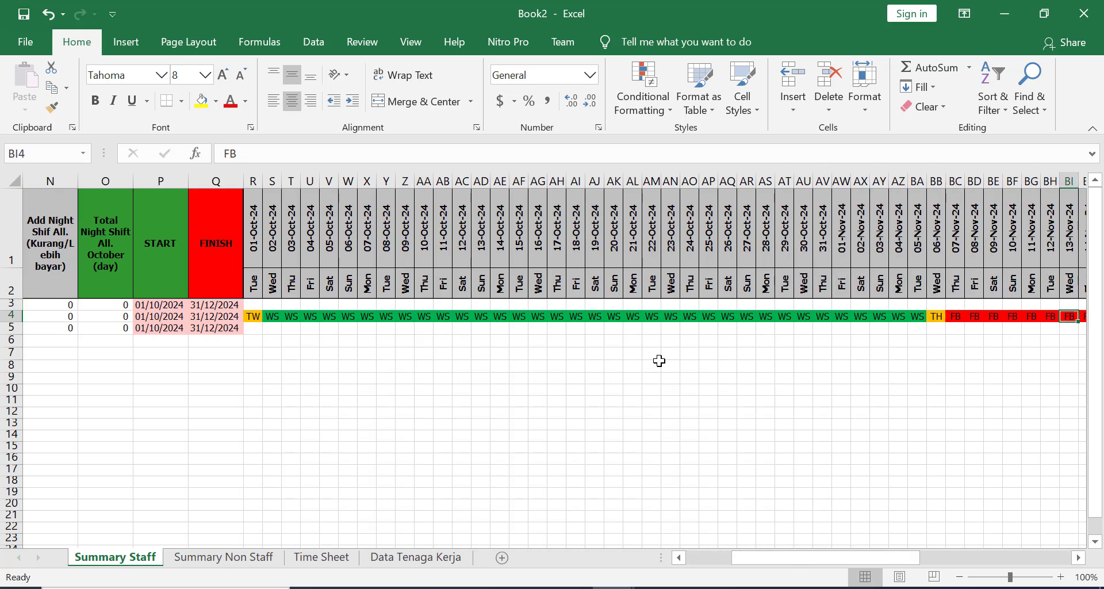
key("Right")
key("Right")
key("Right")
key("Right")
key("Right")
key("Right")
key("Right")
key("Right")
key("Right")
key("Right")
key("Right")
key("Right")
key("Right")
key("Right")
key("Right")
key("Right")
key("Right")
key("Right")
key("Right")
key("Right")
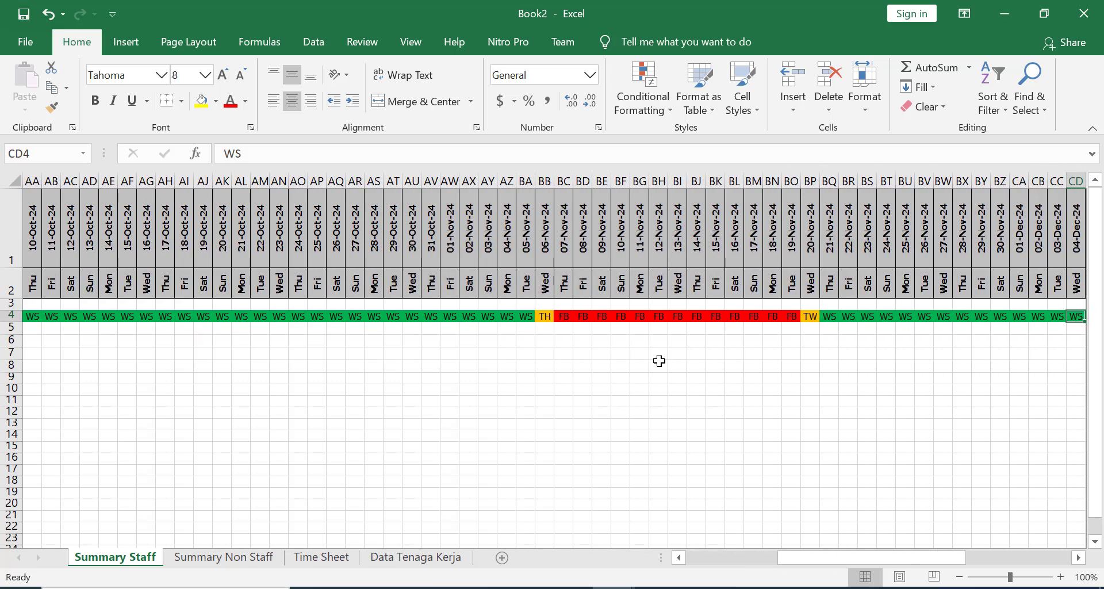
key("Right")
key("Right")
key("Right")
key("Right")
key("Right")
key("Right")
key("Right")
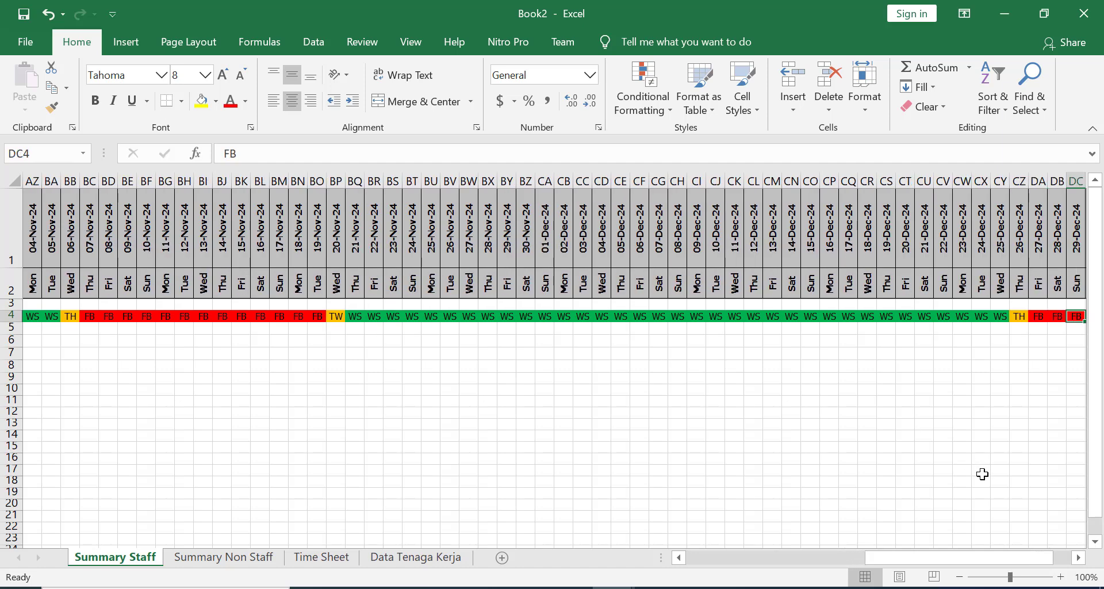
left_click_drag(975, 557, 789, 557)
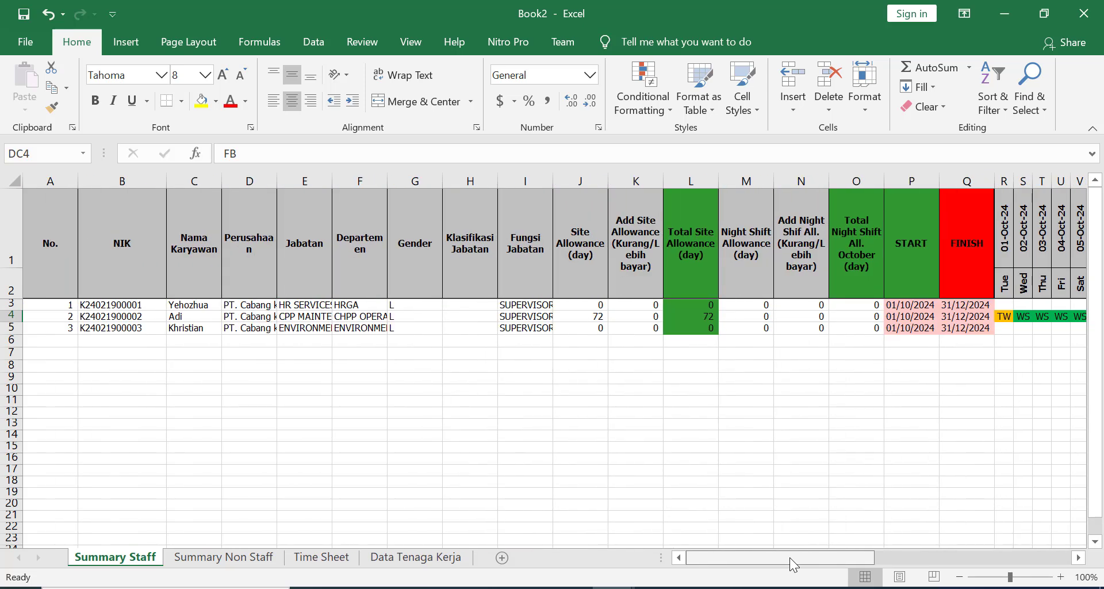
left_click(192, 329)
left_click(239, 558)
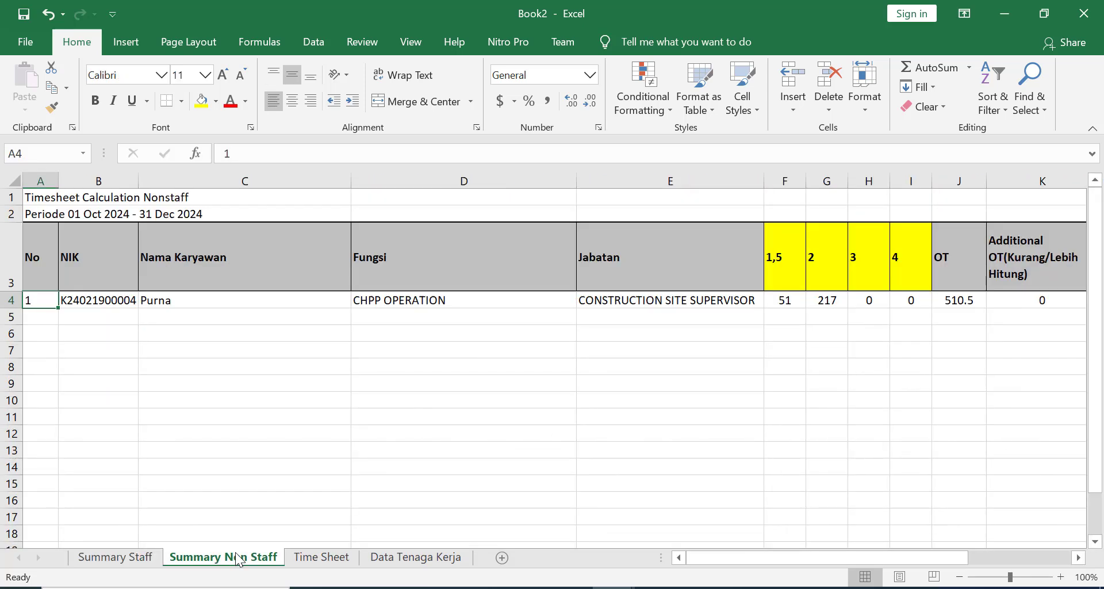
left_click(175, 300)
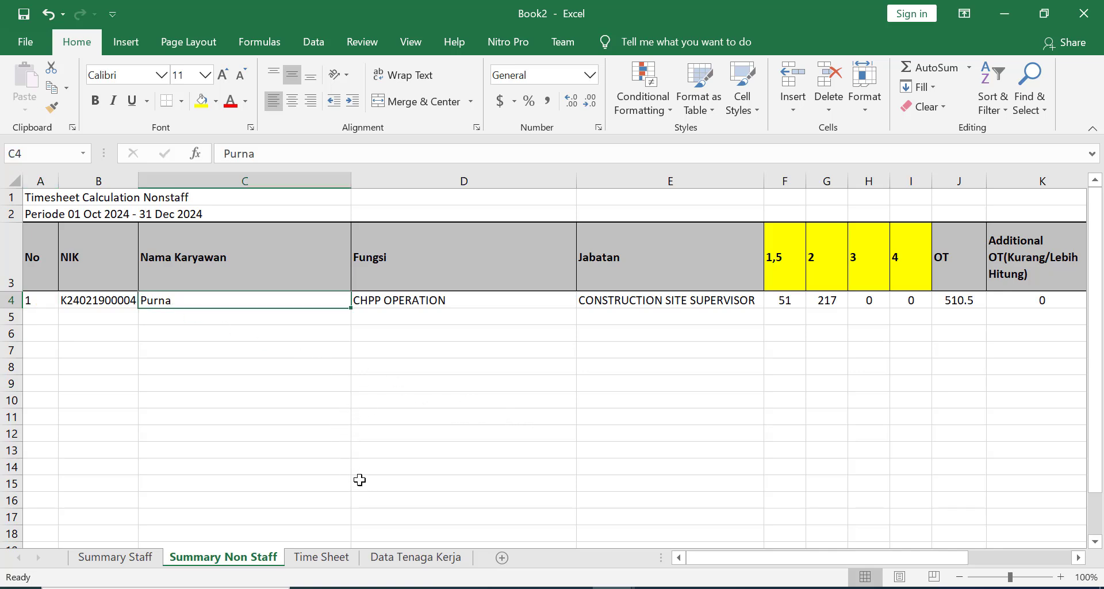
left_click(335, 559)
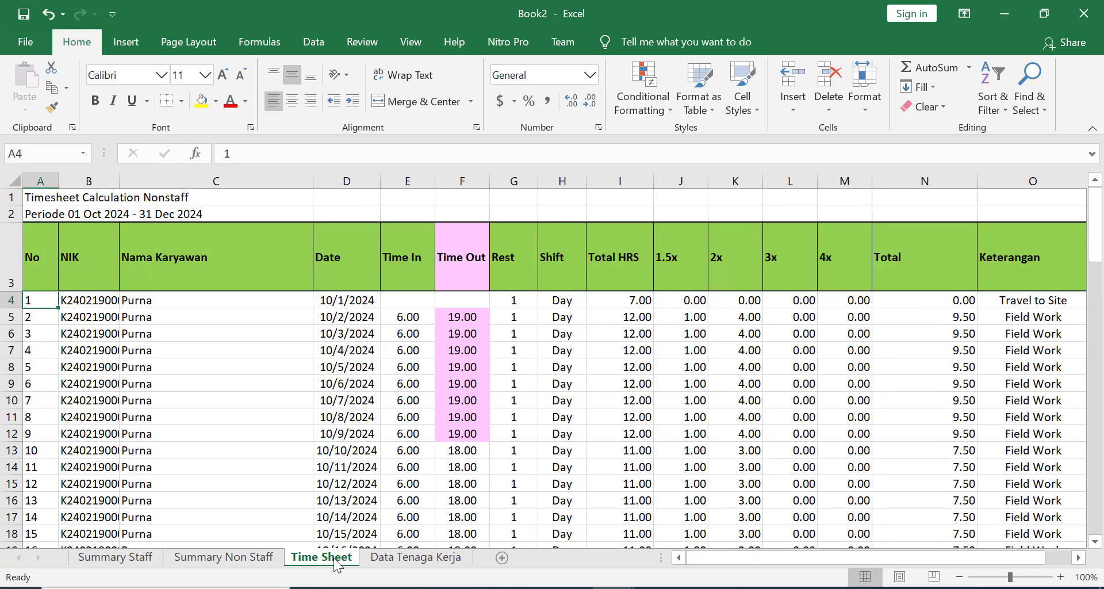
left_click(216, 416)
scroll(230, 391, "down", 10)
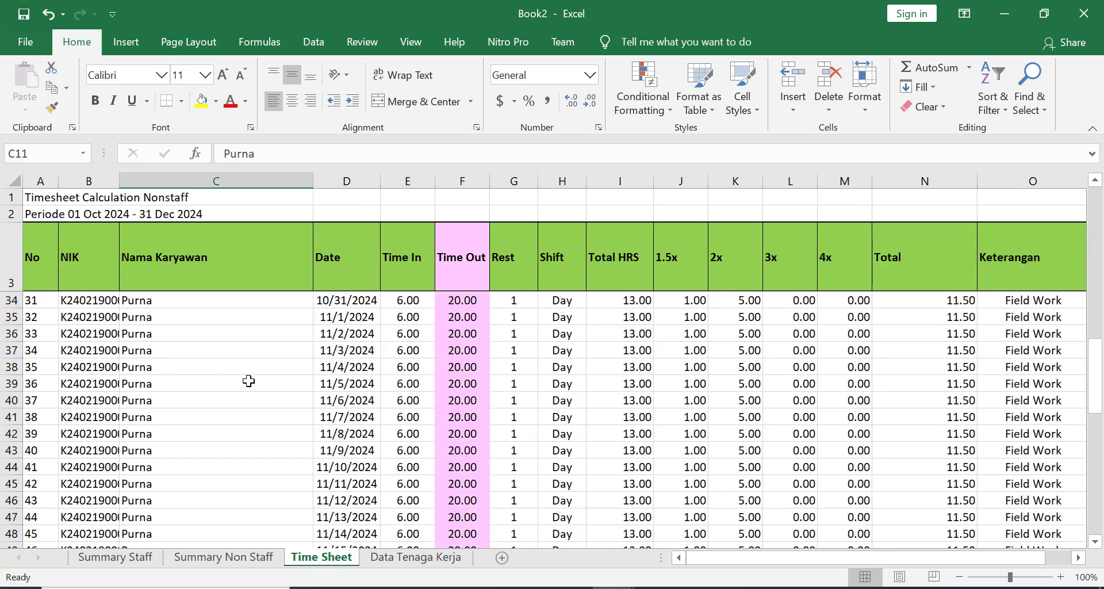
scroll(248, 381, "down", 11)
scroll(266, 388, "up", 2)
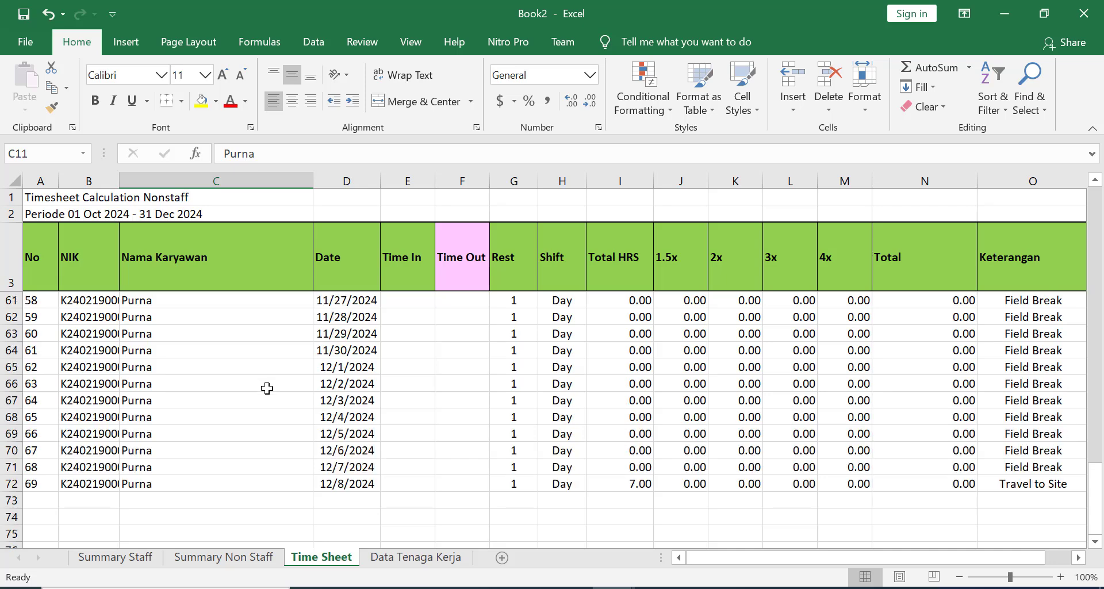
scroll(266, 388, "up", 16)
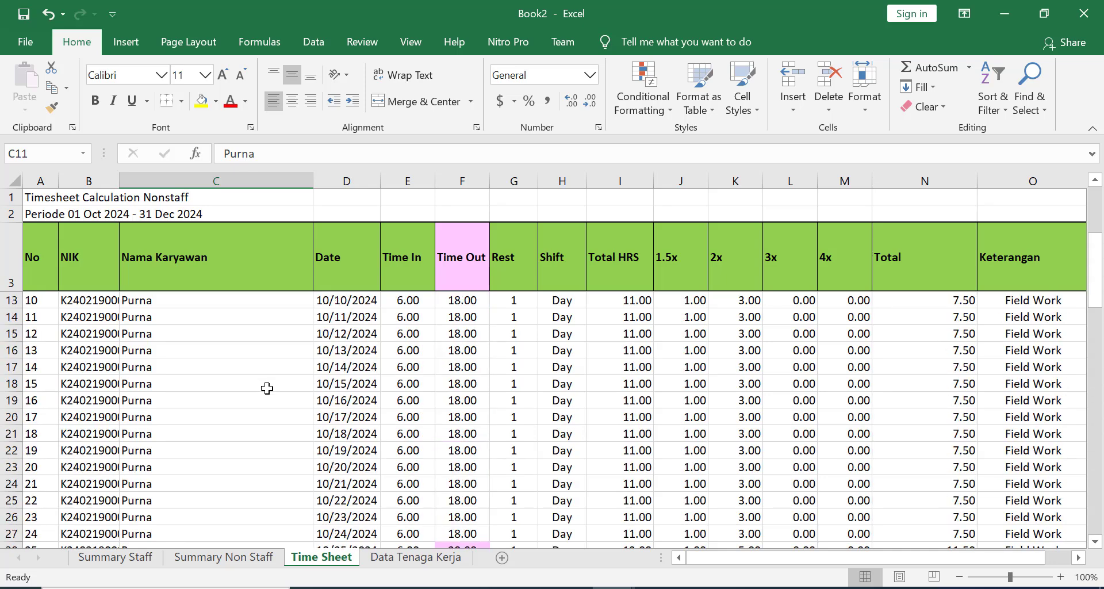
scroll(266, 388, "up", 3)
left_click(402, 335)
key("Right")
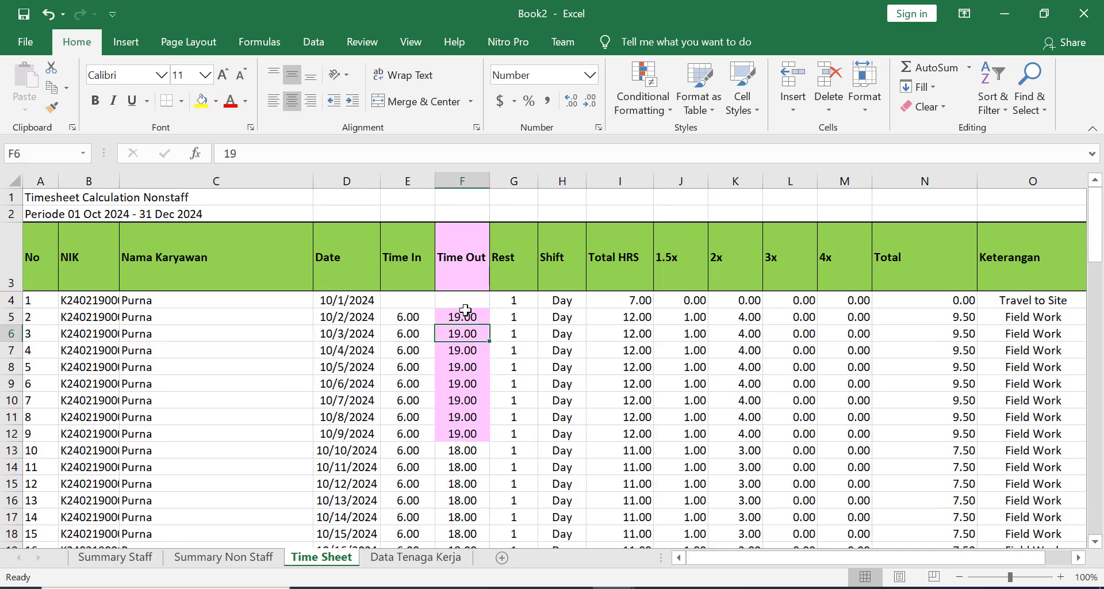
scroll(468, 370, "down", 3)
scroll(476, 354, "up", 3)
left_click(457, 370)
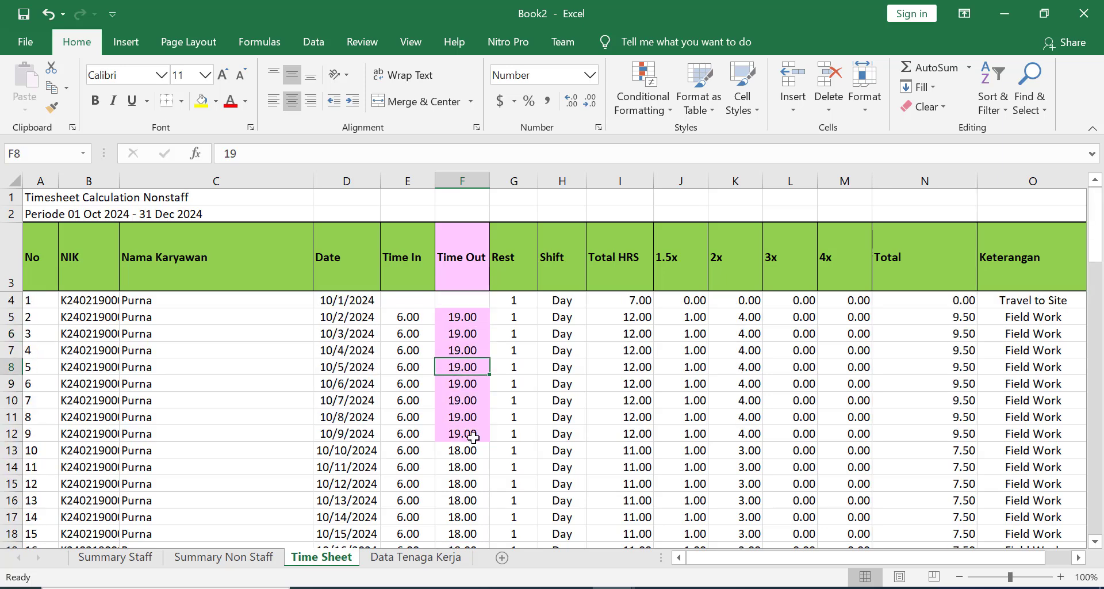
scroll(473, 438, "down", 6)
left_click(471, 436)
scroll(471, 438, "down", 5)
left_click(472, 447)
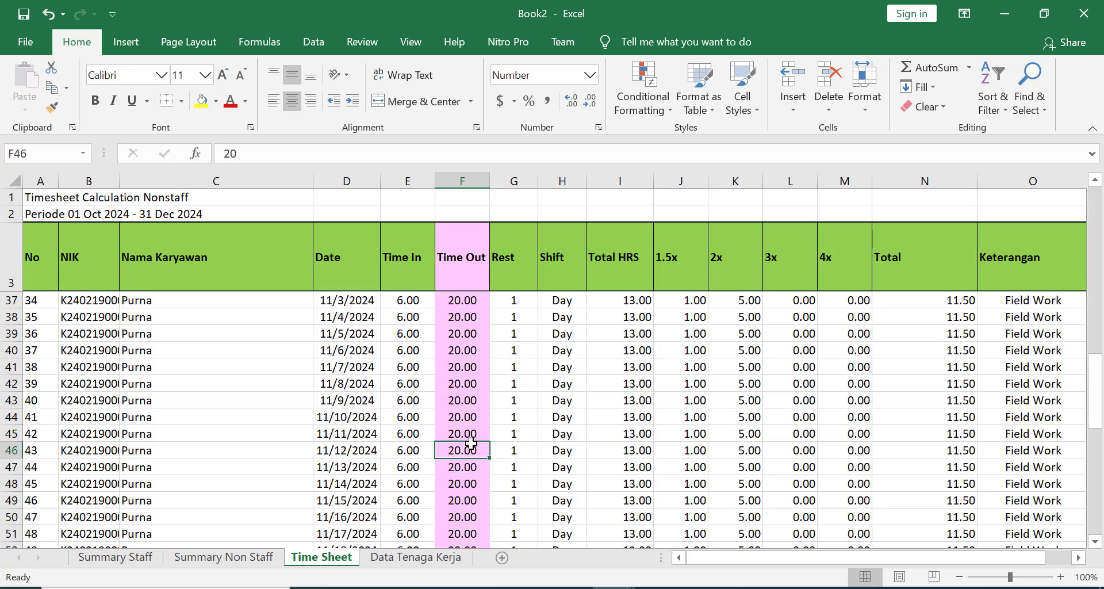
scroll(471, 442, "down", 7)
scroll(468, 449, "up", 3)
left_click(468, 451)
scroll(467, 456, "down", 7)
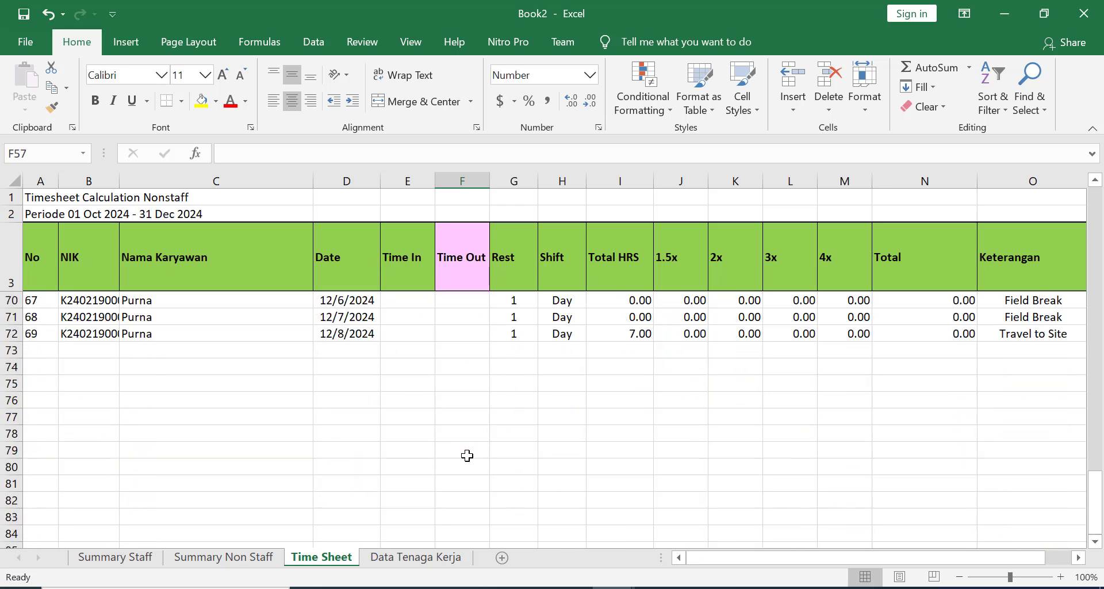
scroll(478, 445, "up", 11)
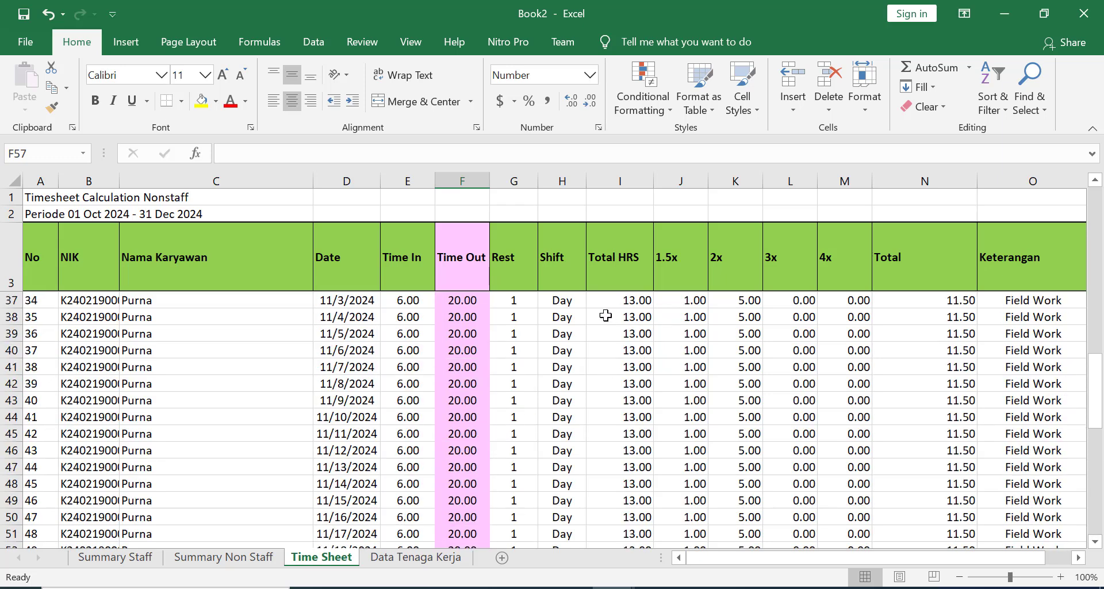
left_click(520, 314)
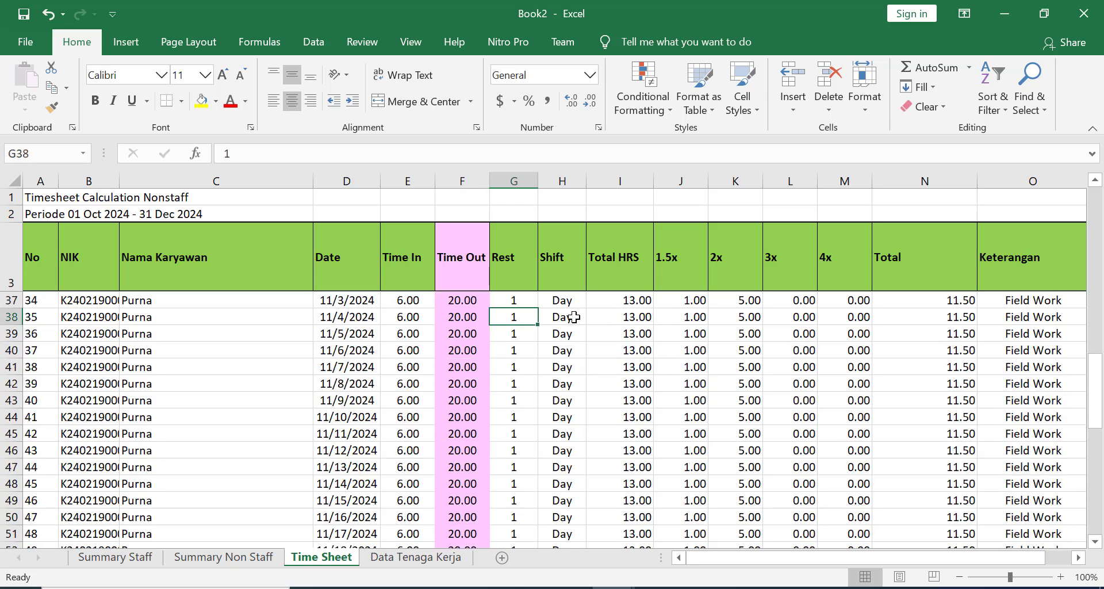
left_click(568, 316)
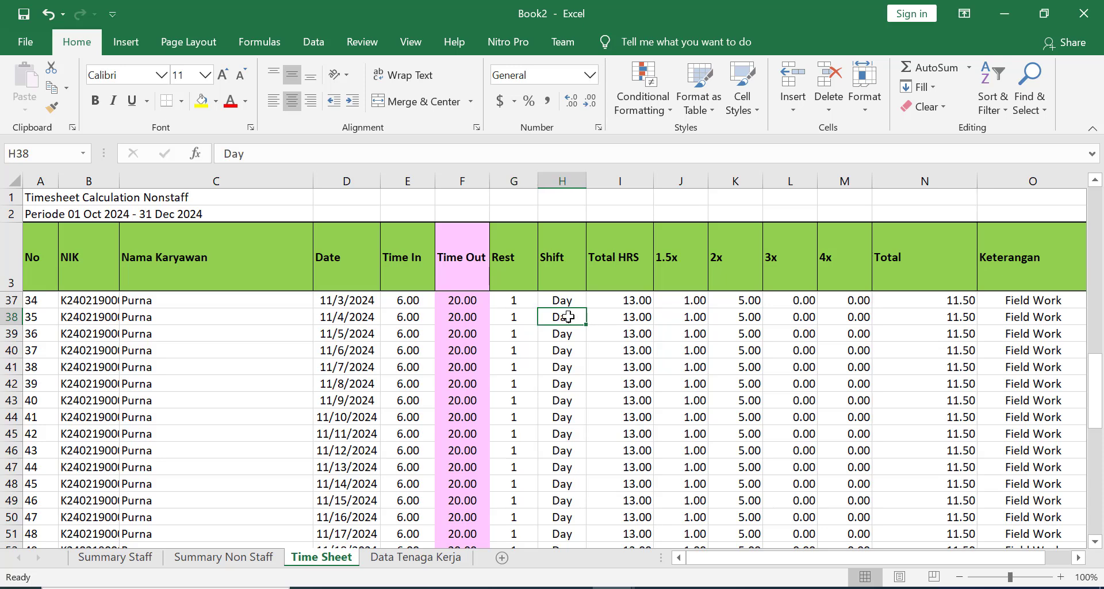
left_click(643, 328)
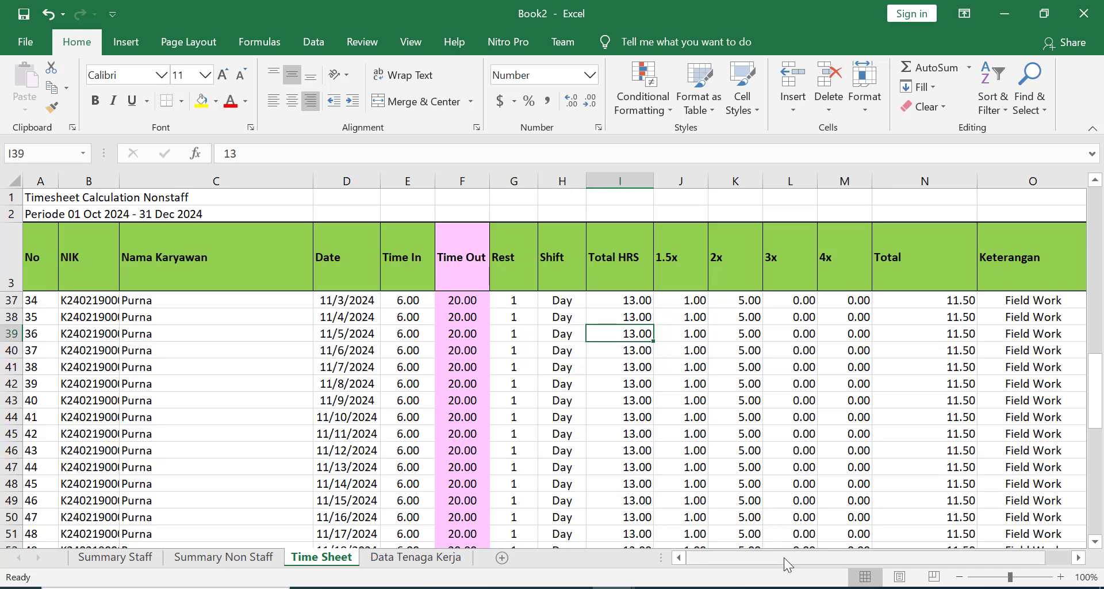
left_click_drag(784, 557, 822, 557)
scroll(615, 360, "down", 2)
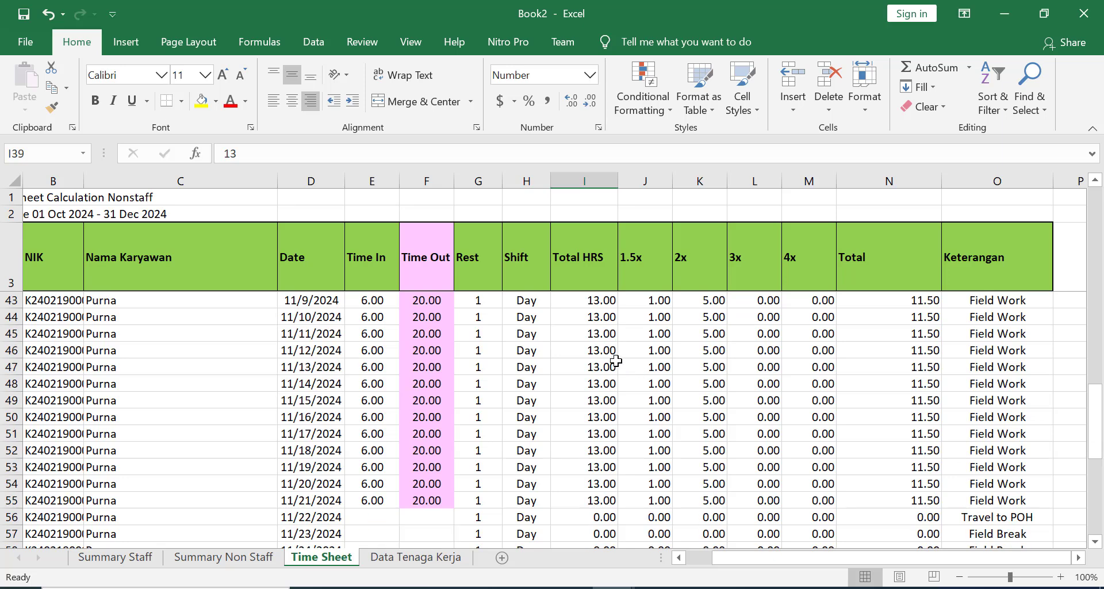
left_click(615, 361)
left_click(651, 363)
left_click(708, 363)
left_click(757, 356)
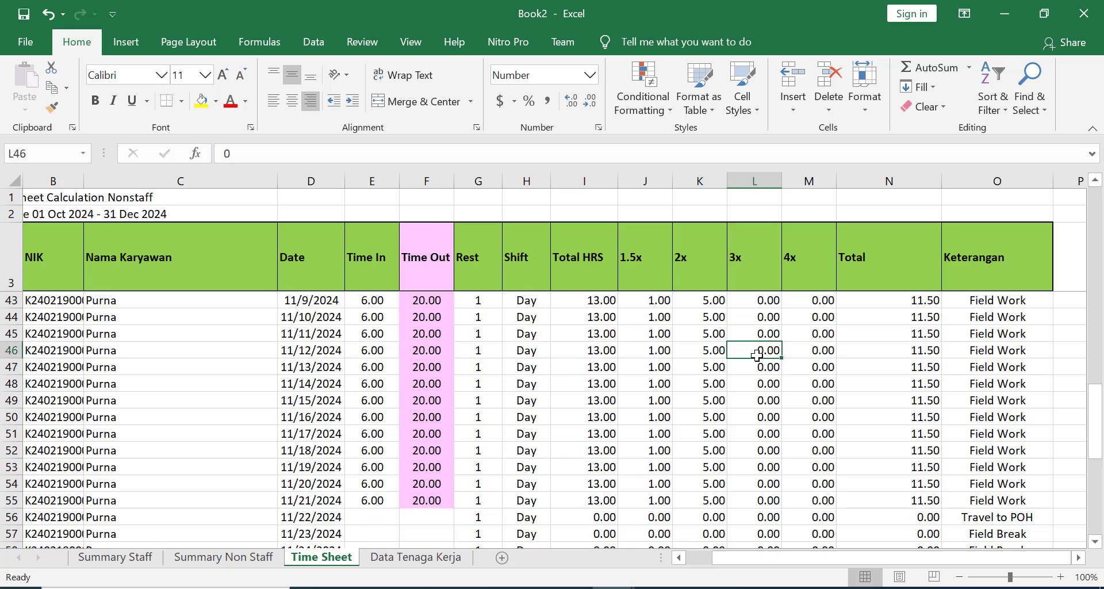
left_click(648, 351)
left_click(700, 345)
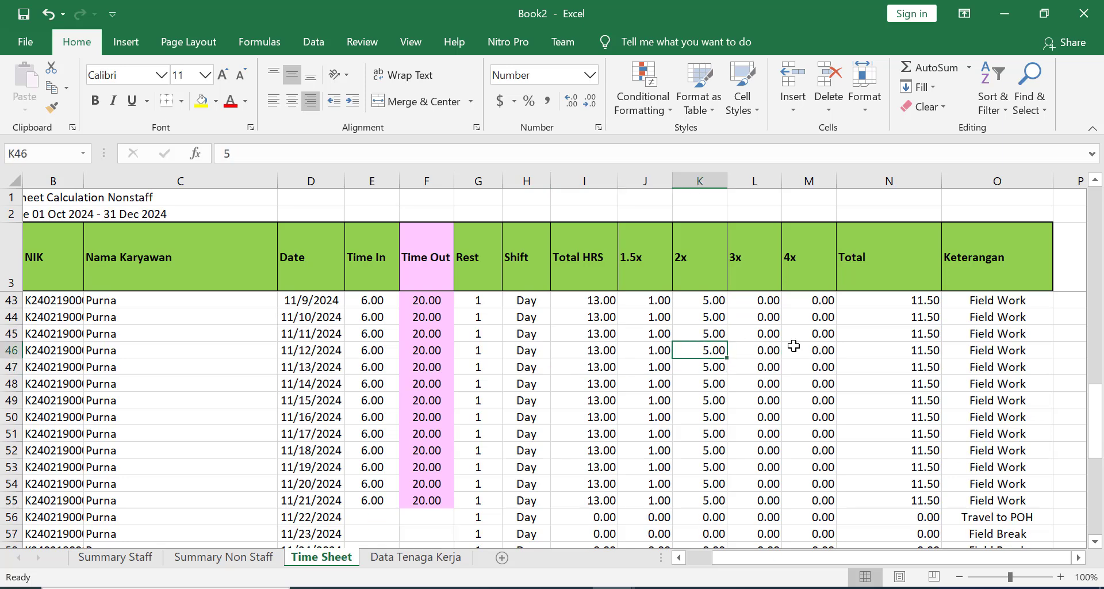
left_click(770, 345)
left_click(901, 344)
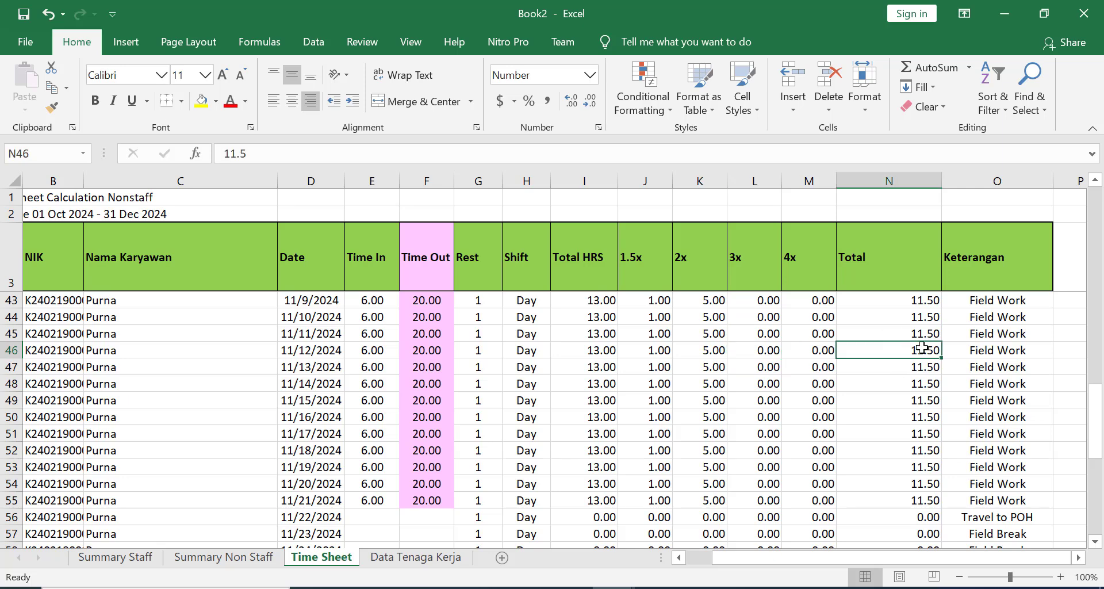
left_click(897, 317)
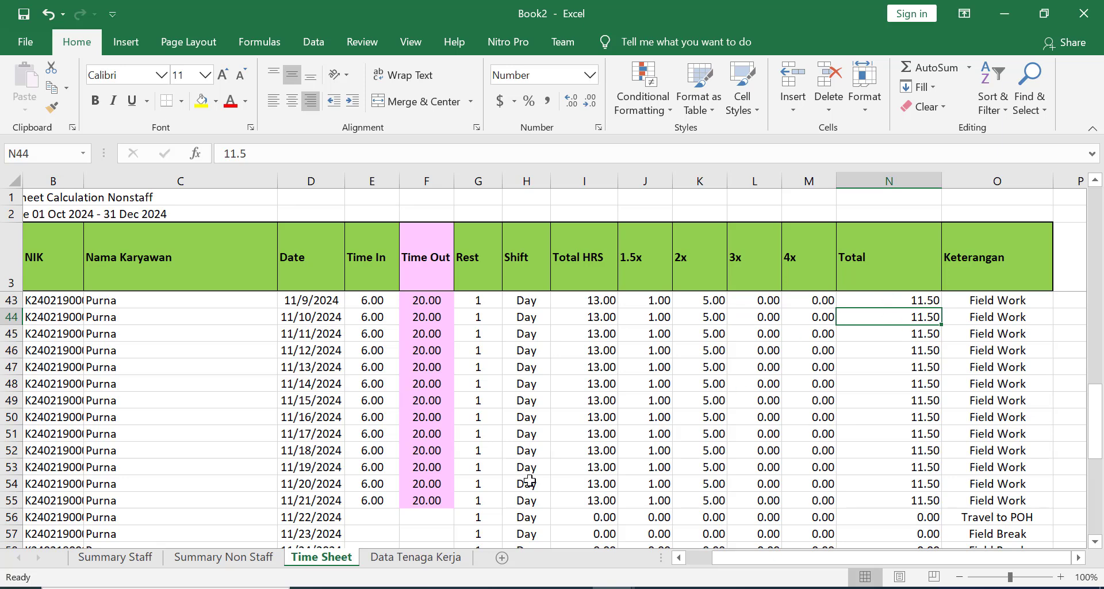
- Show the Data Tenaga Kerja sheet and select the two NIK values in B4:B5
left_click(400, 561)
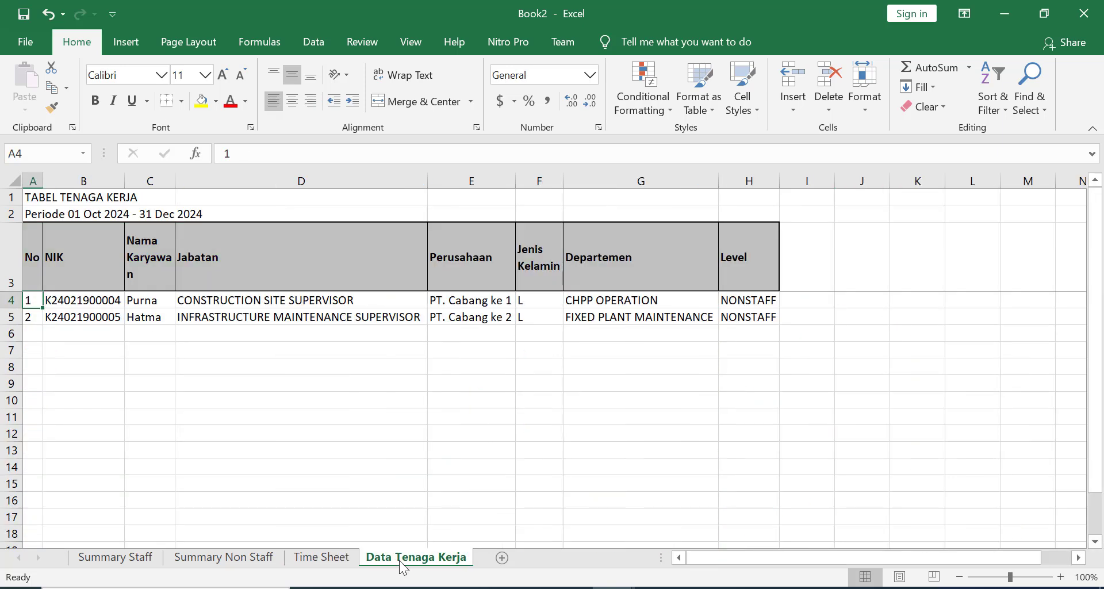
left_click(403, 406)
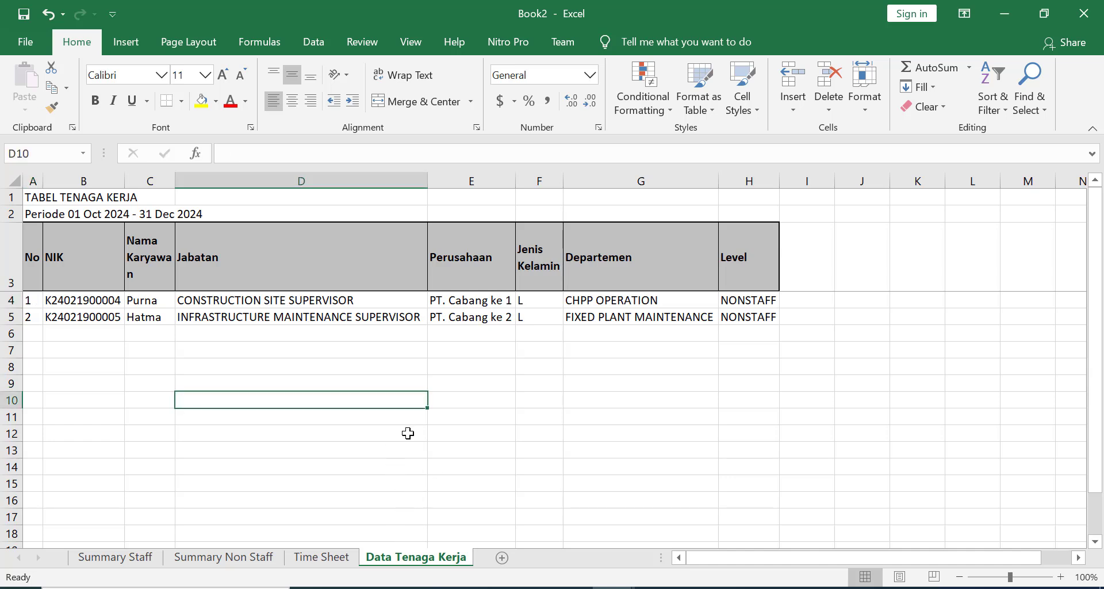
left_click_drag(81, 301, 81, 316)
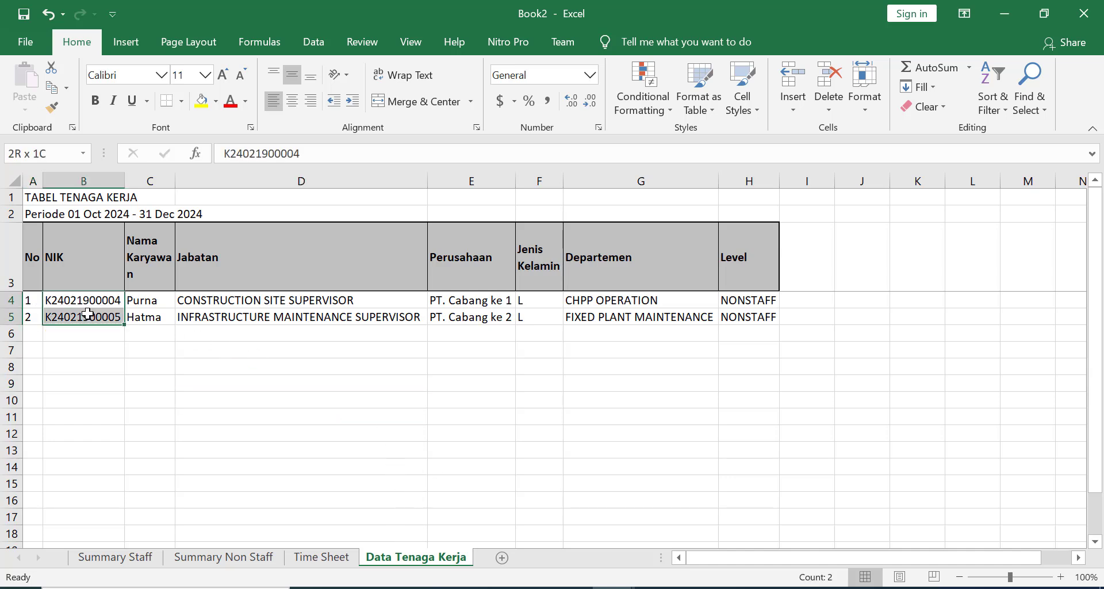
- Glance at Summary Non Staff, then return to Data Tenaga Kerja to review names and title
left_click(234, 559)
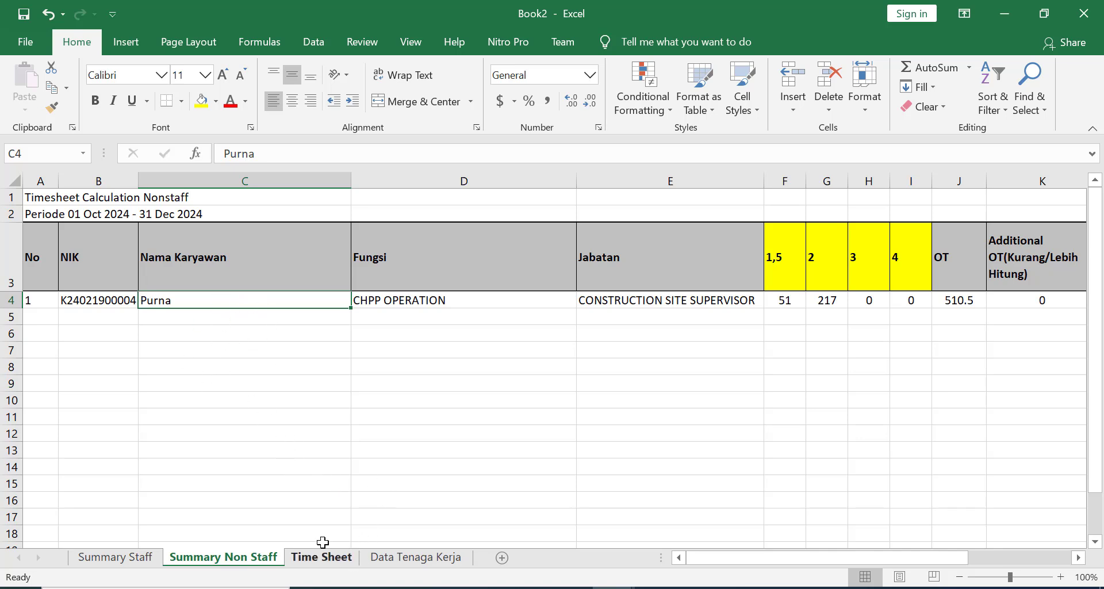
left_click(387, 564)
left_click(165, 300)
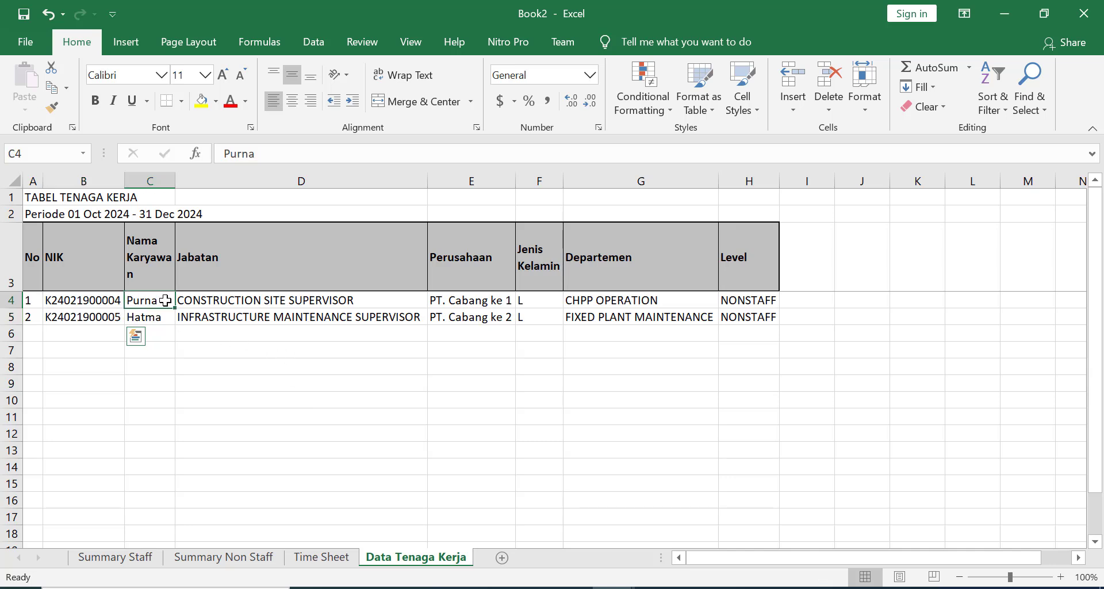
left_click(73, 195)
left_click(457, 402)
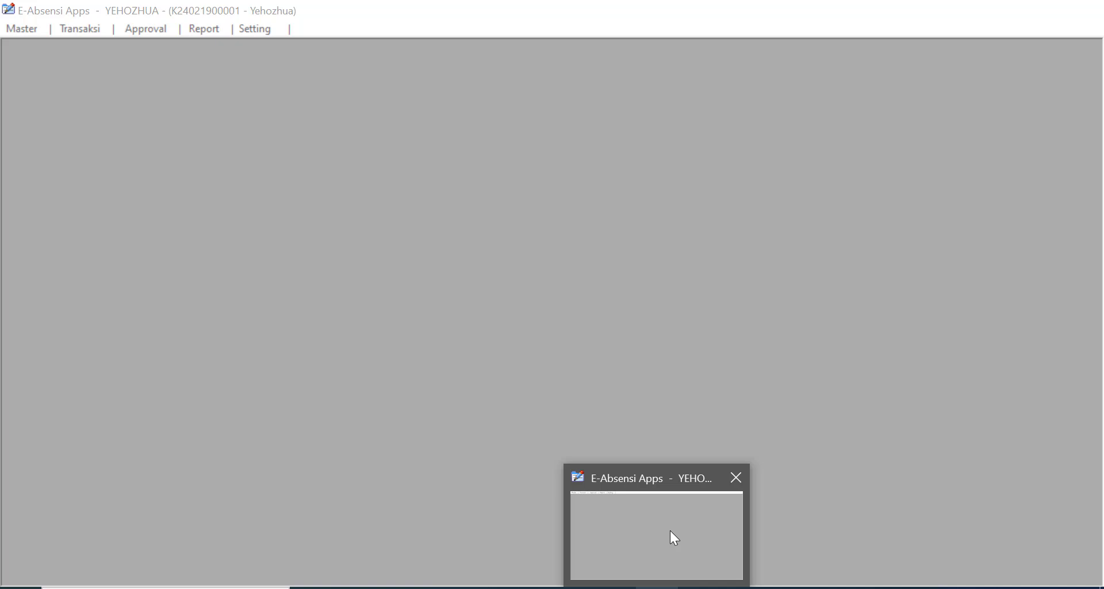
- Review the E-Absensi Master, Setting and Report menus, then close the main window
left_click(670, 530)
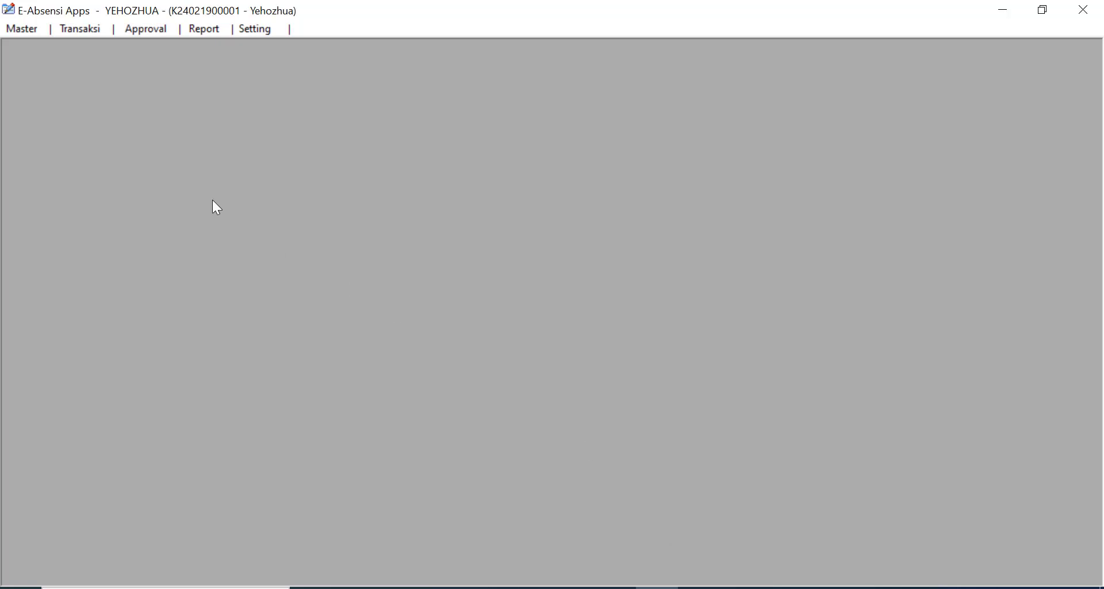
left_click(27, 31)
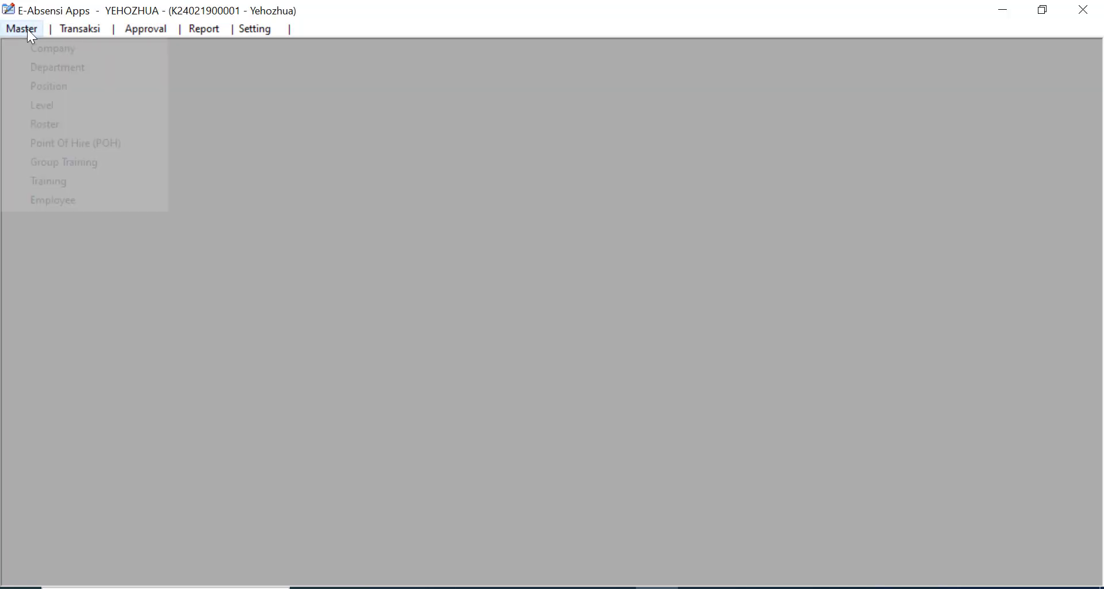
left_click(254, 35)
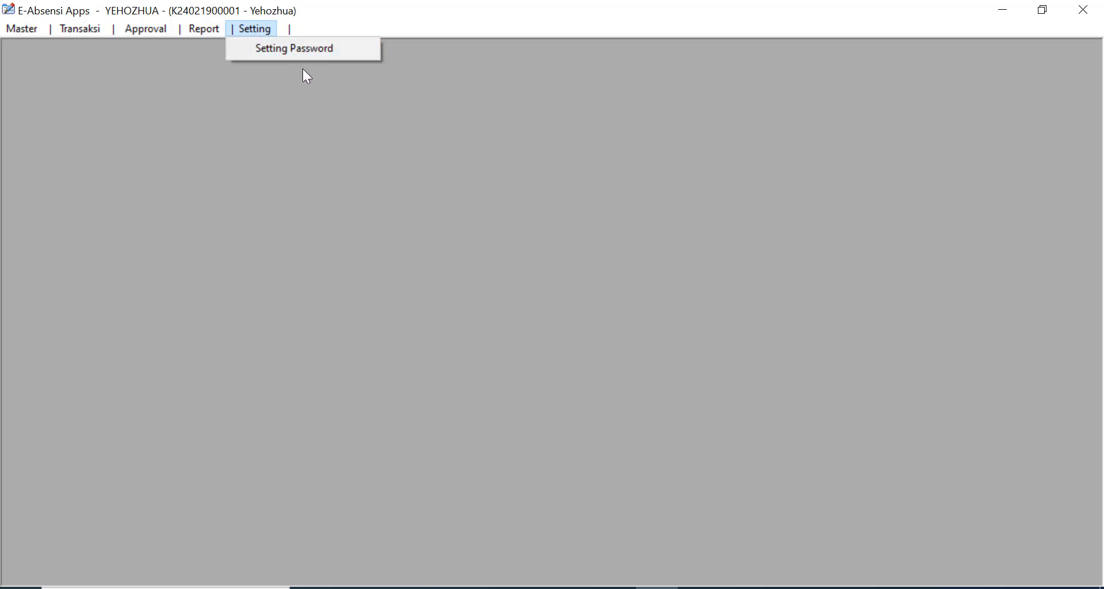
mouse_move(205, 36)
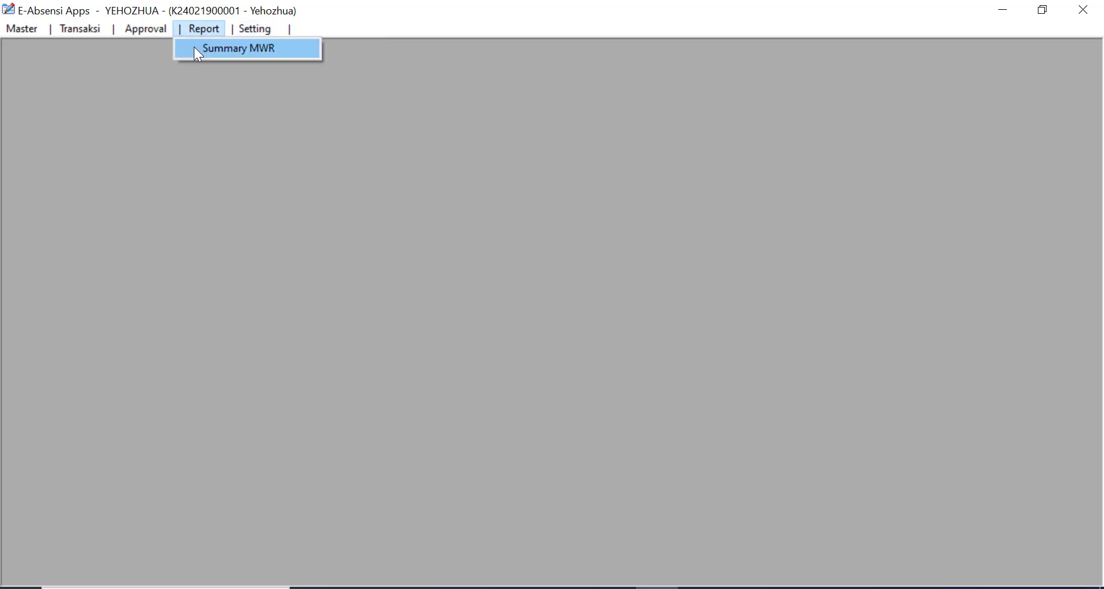
mouse_move(26, 37)
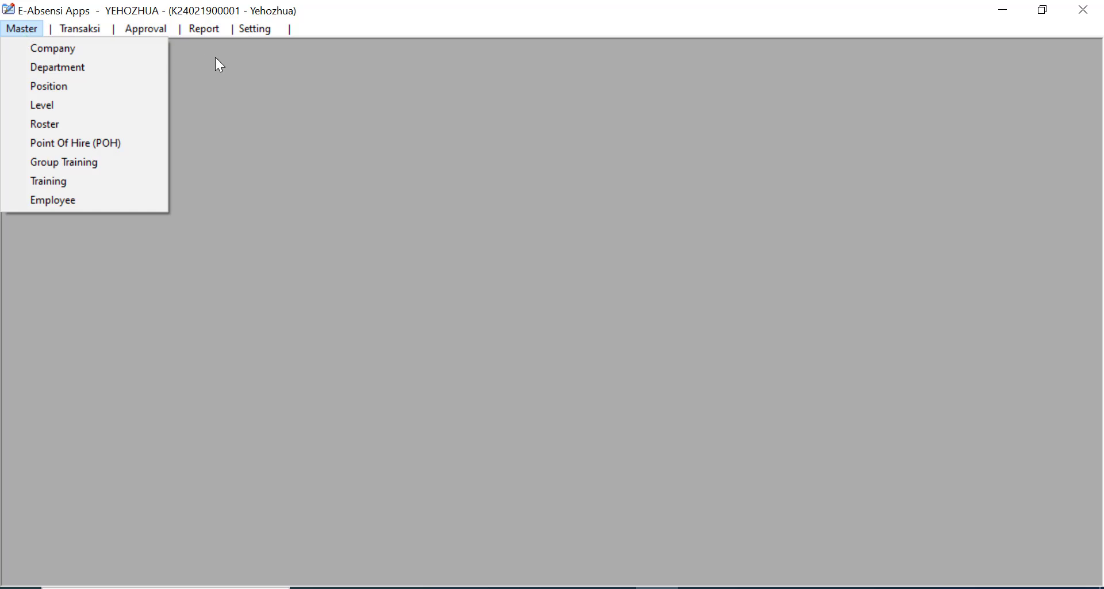
left_click(486, 103)
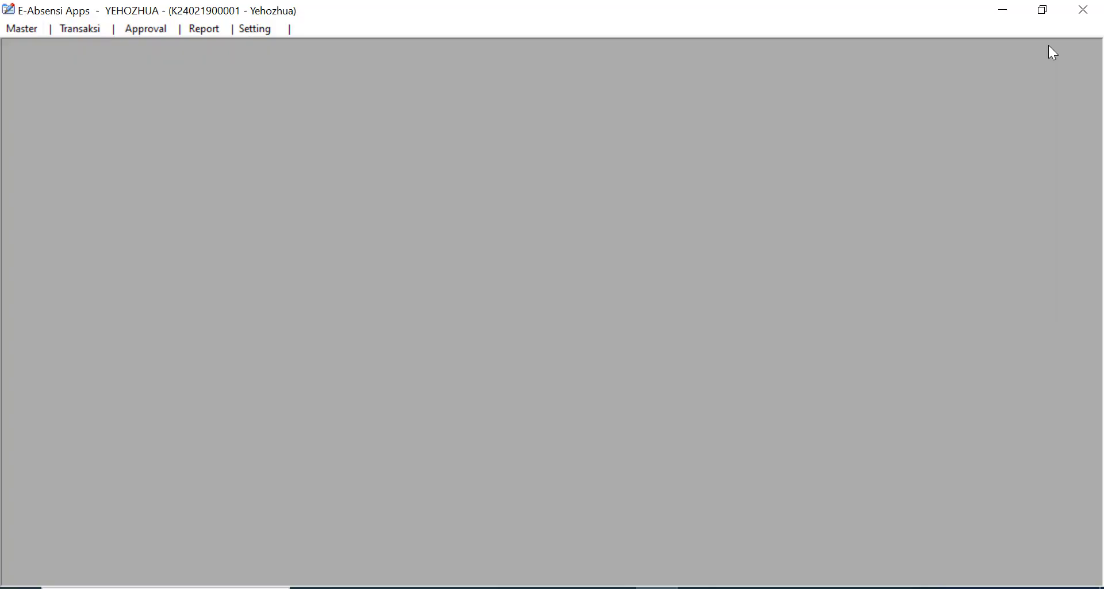
left_click(1084, 13)
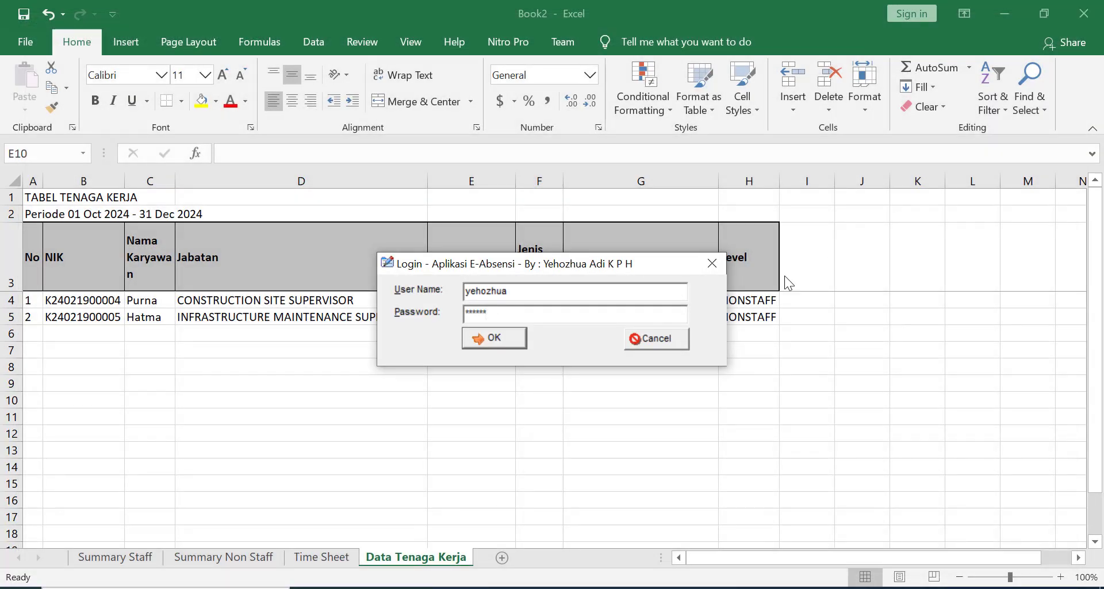